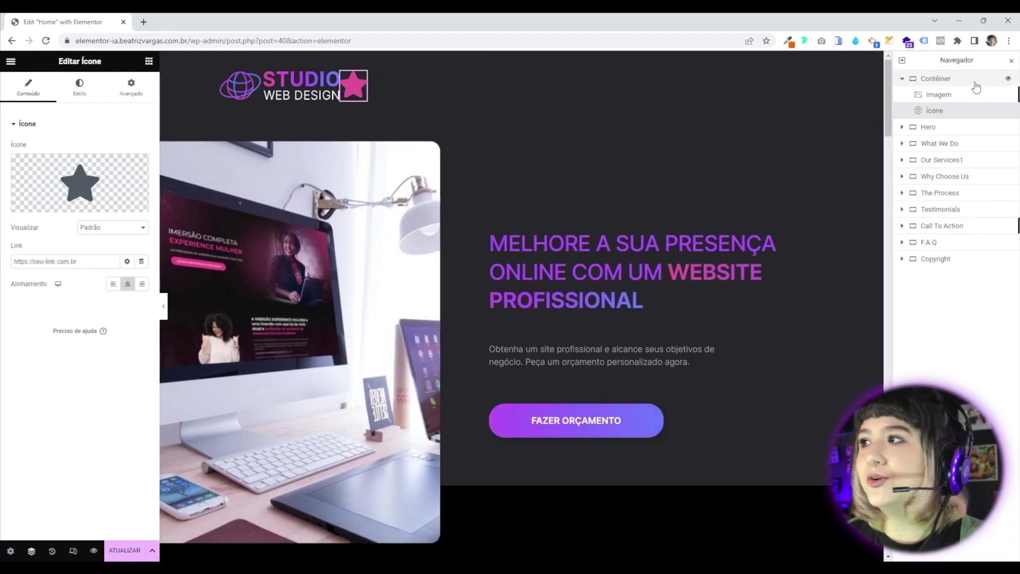
Place the star icon after the logo and give its box a Custom width of 80%.
{"action": "left_click_drag", "start_coordinate": [949, 110], "coordinate": [954, 115]}
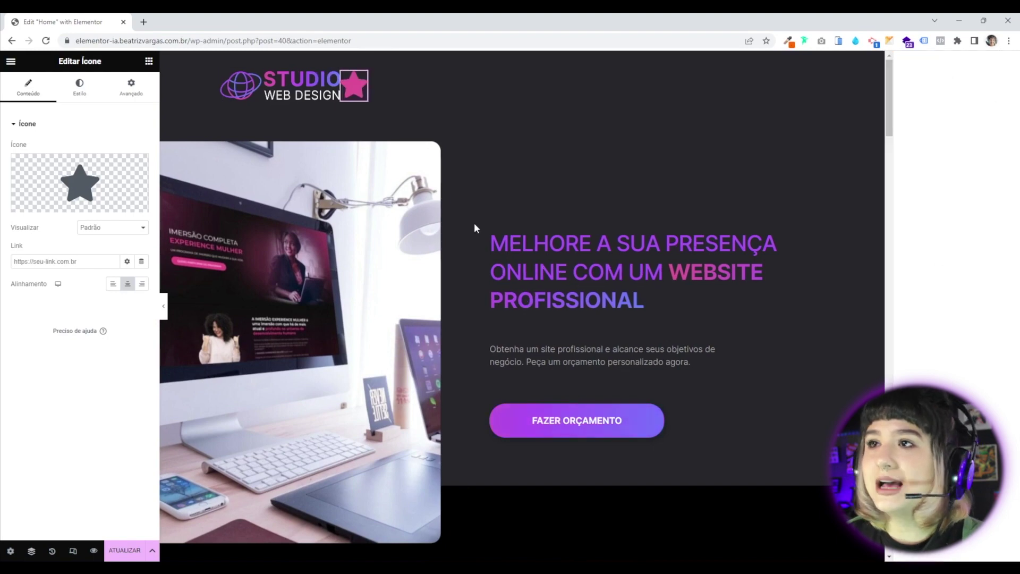
{"action": "left_click", "coordinate": [1011, 62]}
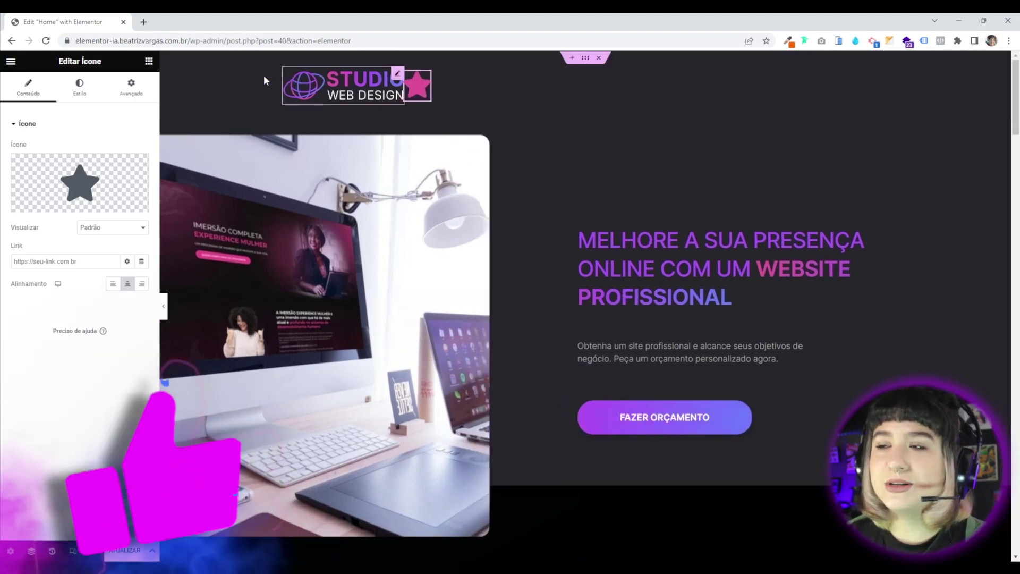
{"action": "left_click", "coordinate": [137, 93]}
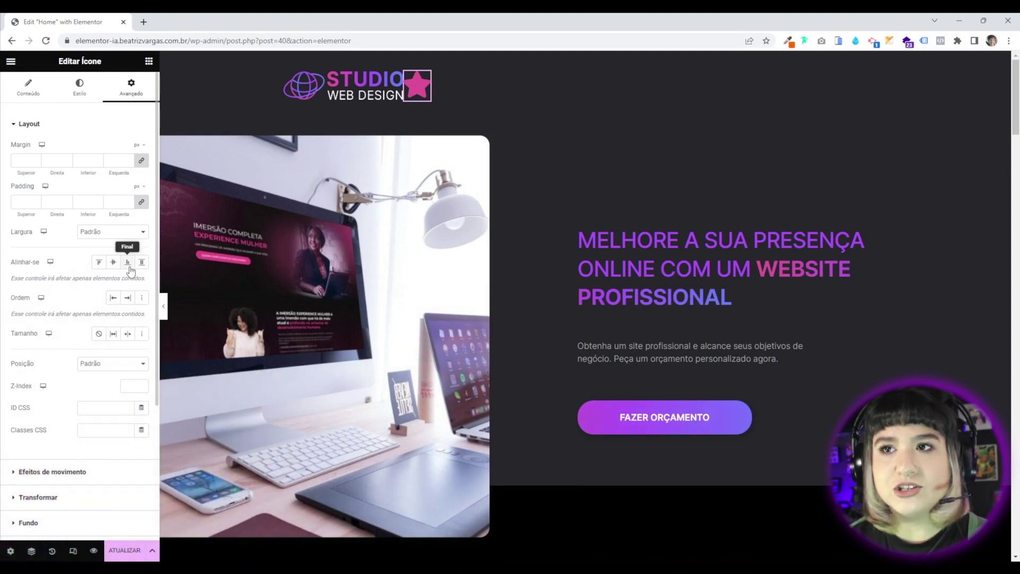
{"action": "left_click", "coordinate": [94, 239]}
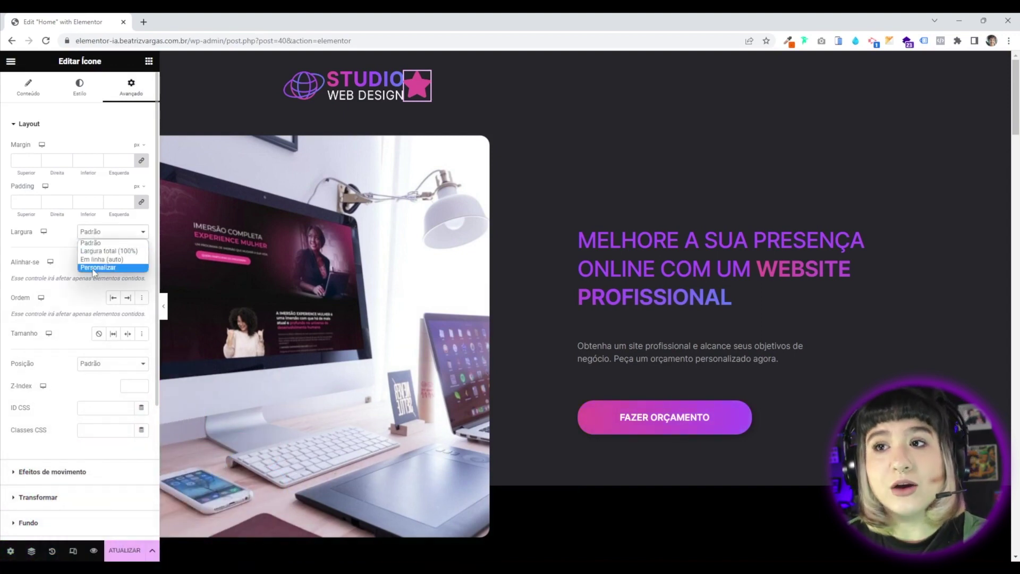
{"action": "left_click", "coordinate": [123, 270]}
{"action": "type", "text": "8"}
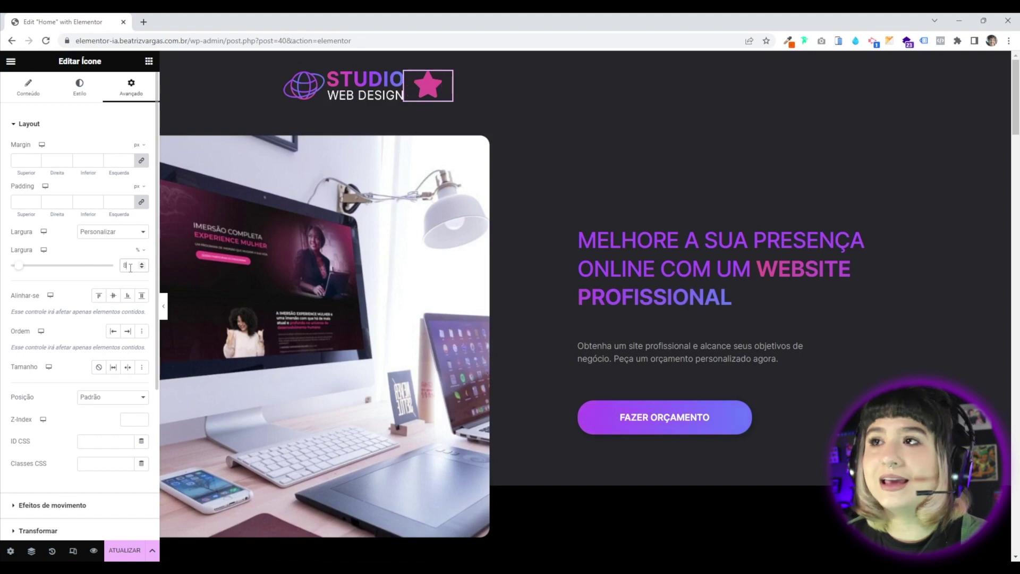
{"action": "type", "text": "0"}
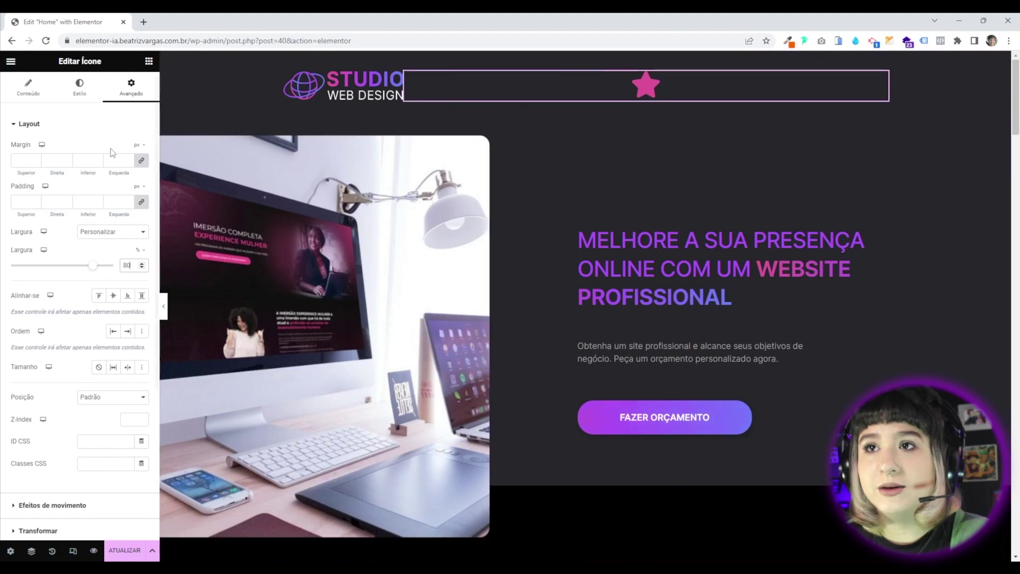
Align the star to the right end of its box, then bring up the Icon Library.
{"action": "left_click", "coordinate": [29, 88]}
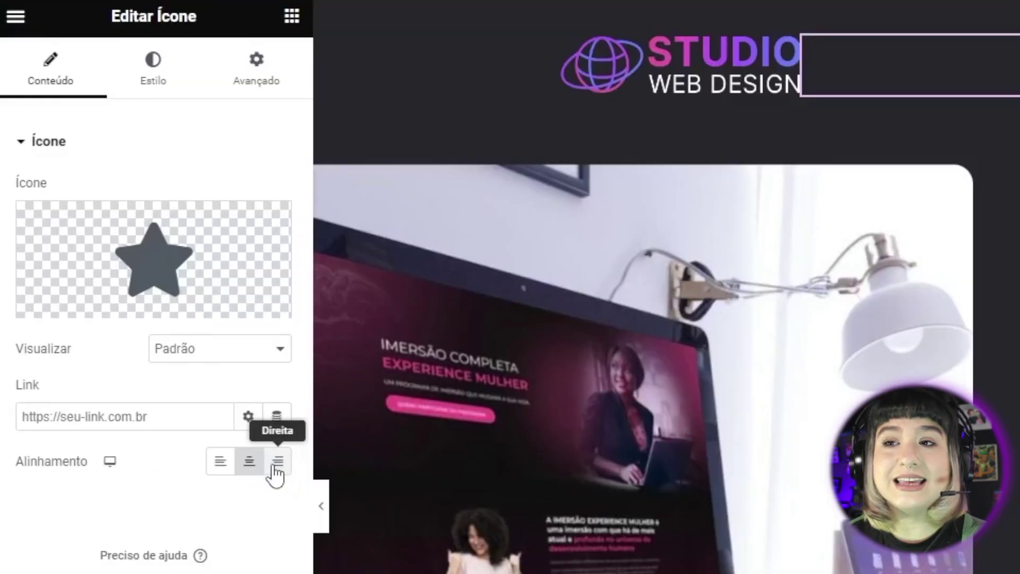
{"action": "left_click", "coordinate": [276, 470]}
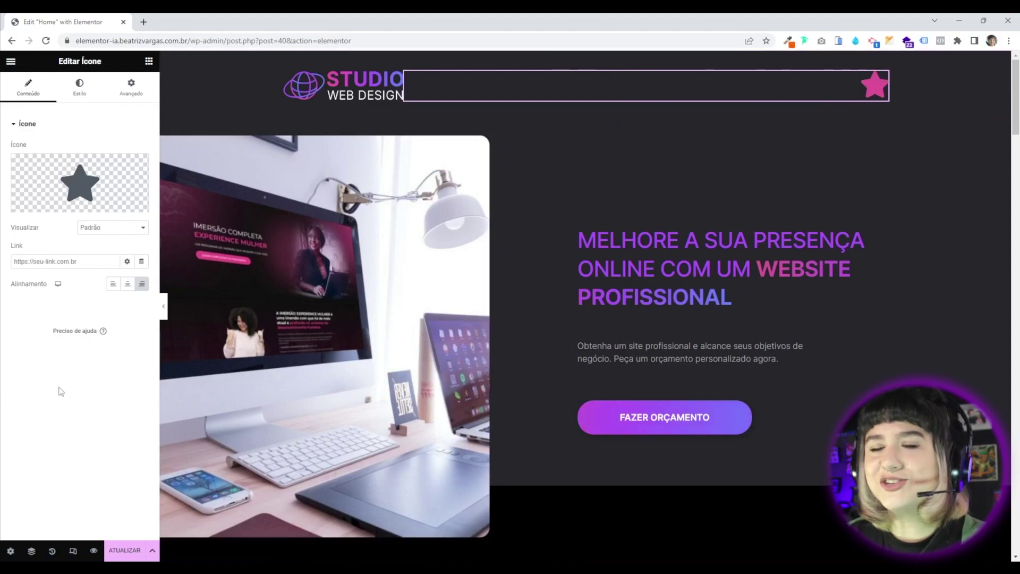
{"action": "mouse_move", "coordinate": [105, 176]}
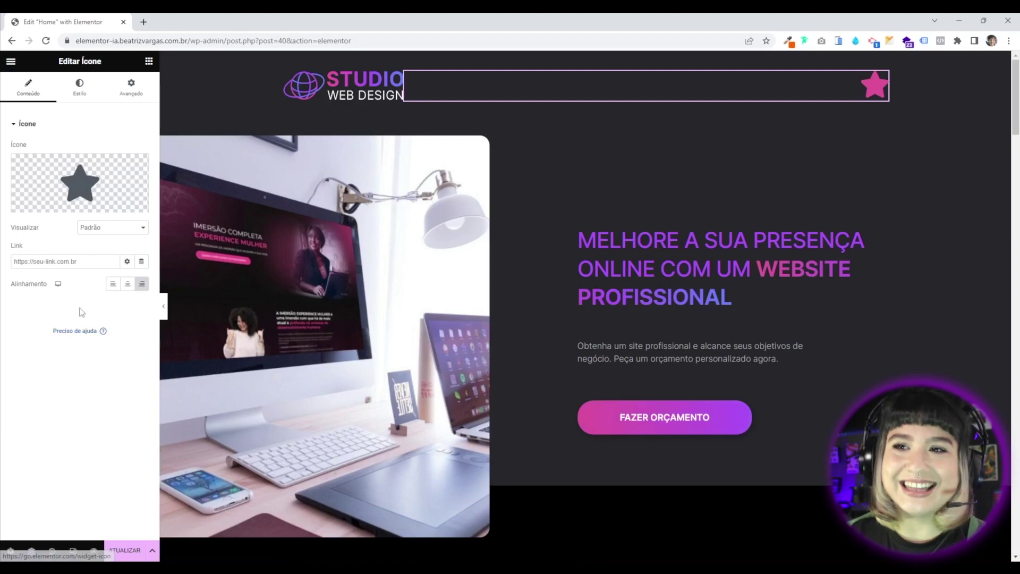
{"action": "mouse_move", "coordinate": [50, 198]}
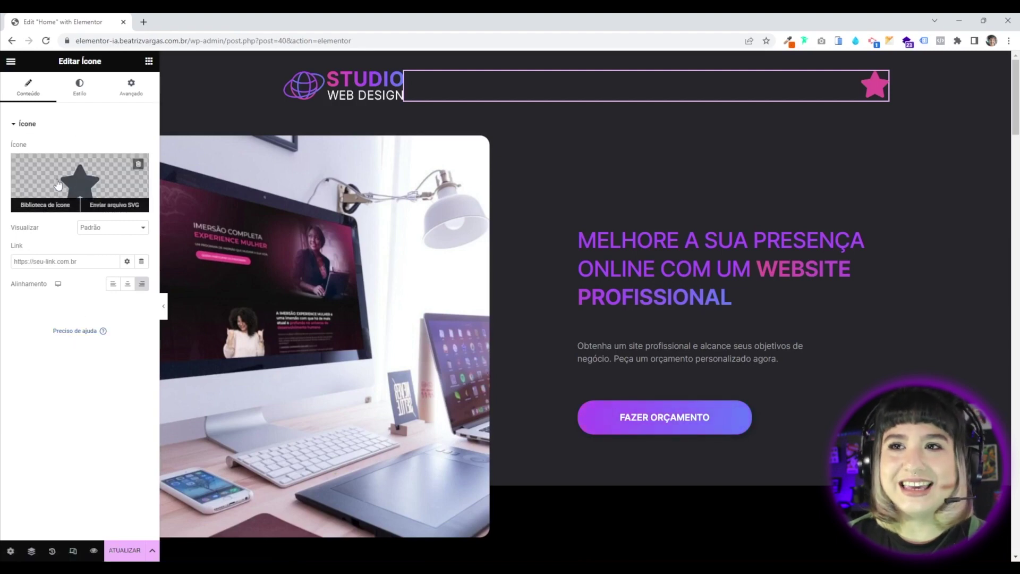
{"action": "left_click", "coordinate": [78, 184]}
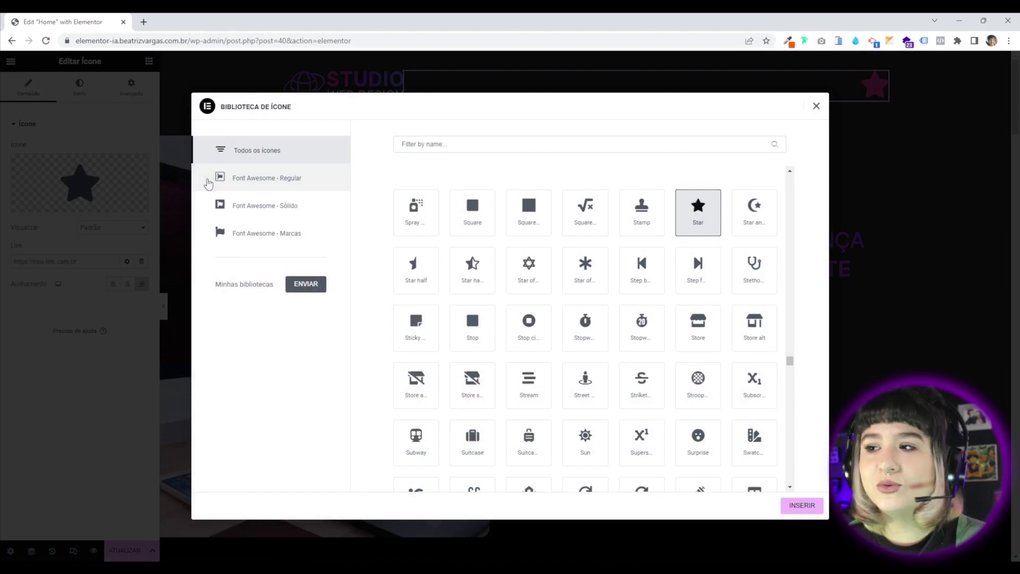
Replace the header's star with the Stream icon from the Icon Library.
{"action": "left_click", "coordinate": [529, 388]}
{"action": "scroll", "coordinate": [549, 361], "scroll_direction": "down", "scroll_amount": 10}
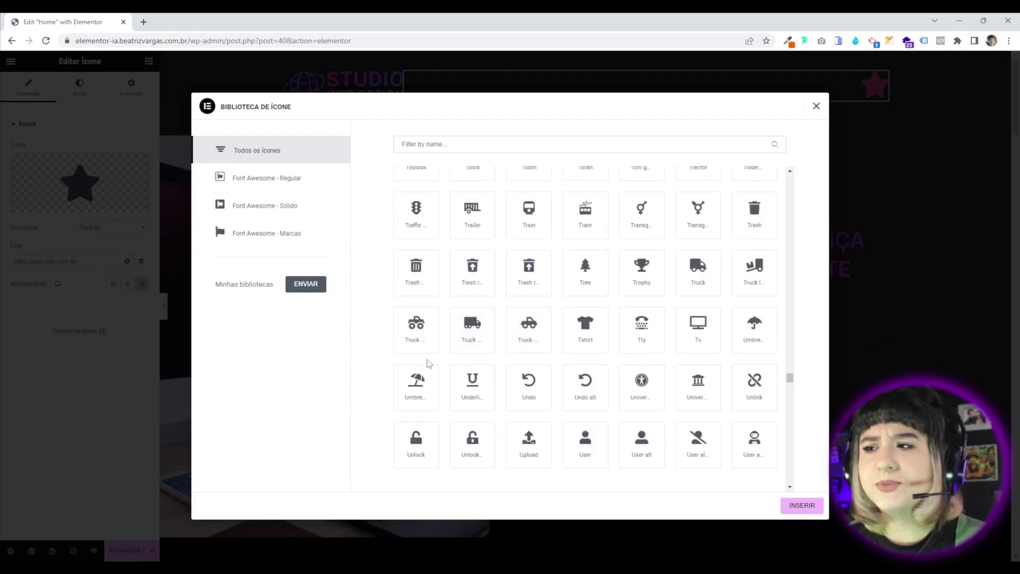
{"action": "scroll", "coordinate": [422, 340], "scroll_direction": "up", "scroll_amount": 12}
{"action": "scroll", "coordinate": [468, 341], "scroll_direction": "up", "scroll_amount": 3}
{"action": "scroll", "coordinate": [473, 342], "scroll_direction": "up", "scroll_amount": 15}
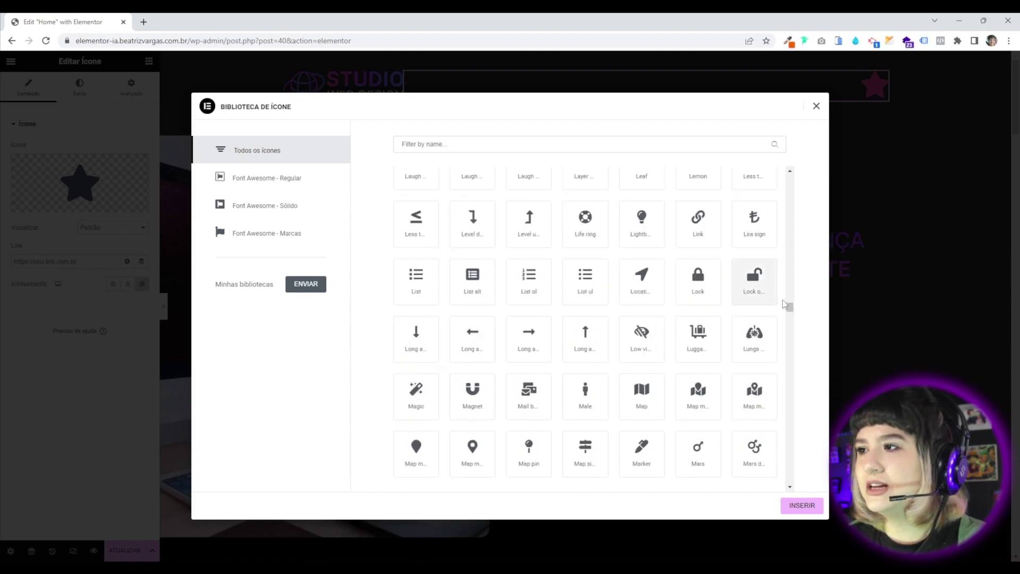
{"action": "left_click_drag", "start_coordinate": [790, 303], "coordinate": [791, 179]}
{"action": "scroll", "coordinate": [545, 298], "scroll_direction": "down", "scroll_amount": 5}
{"action": "scroll", "coordinate": [526, 310], "scroll_direction": "up", "scroll_amount": 5}
{"action": "scroll", "coordinate": [526, 313], "scroll_direction": "down", "scroll_amount": 10}
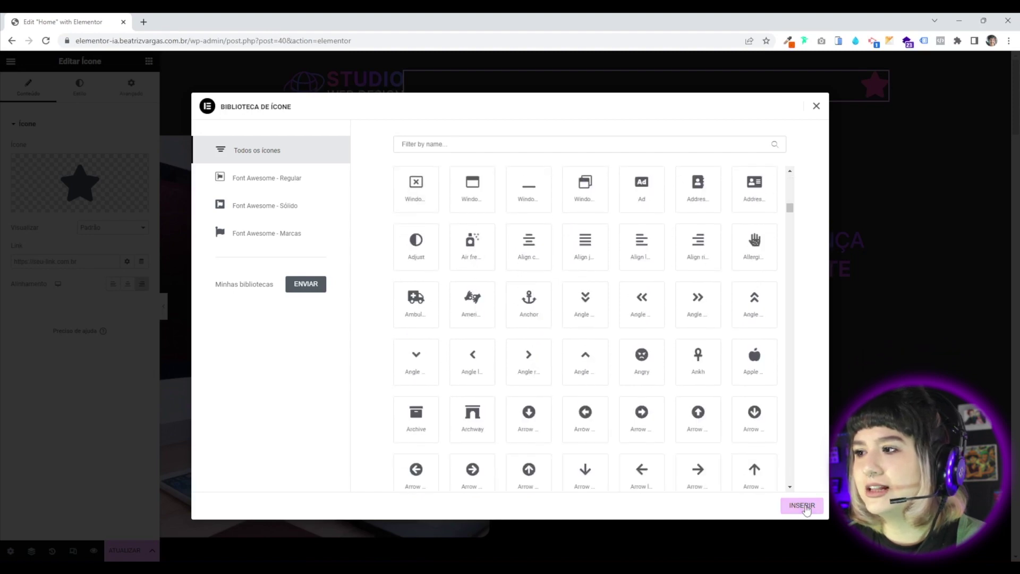
{"action": "left_click", "coordinate": [805, 507]}
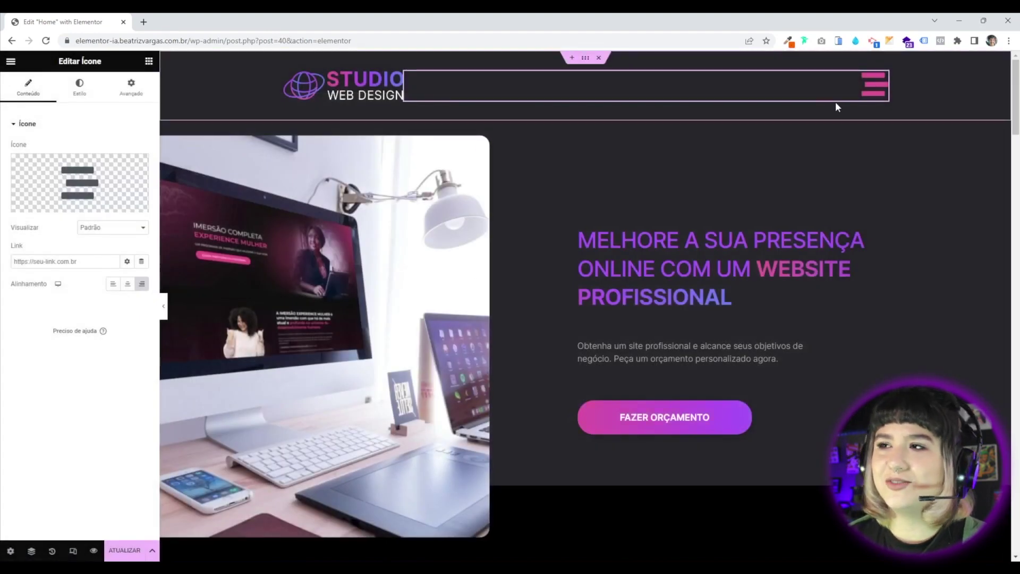
Search the library for menu, toggle, lines and align, and insert the Align justify icon.
{"action": "mouse_move", "coordinate": [43, 167]}
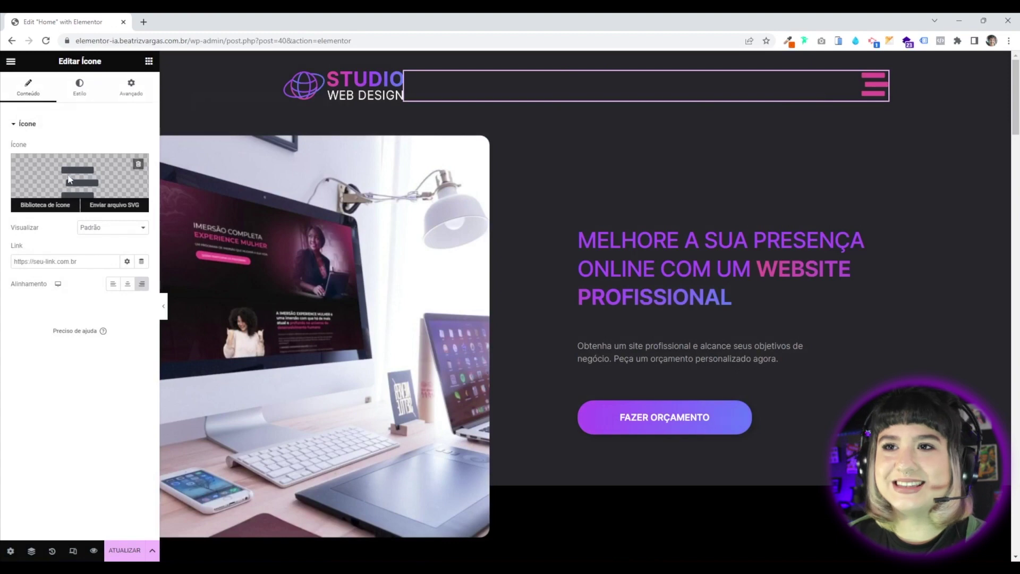
{"action": "left_click", "coordinate": [69, 180]}
{"action": "type", "text": "menu"}
{"action": "key", "text": "BackSpace"}
{"action": "key", "text": "BackSpace"}
{"action": "key", "text": "BackSpace"}
{"action": "key", "text": "BackSpace"}
{"action": "type", "text": "toggl"}
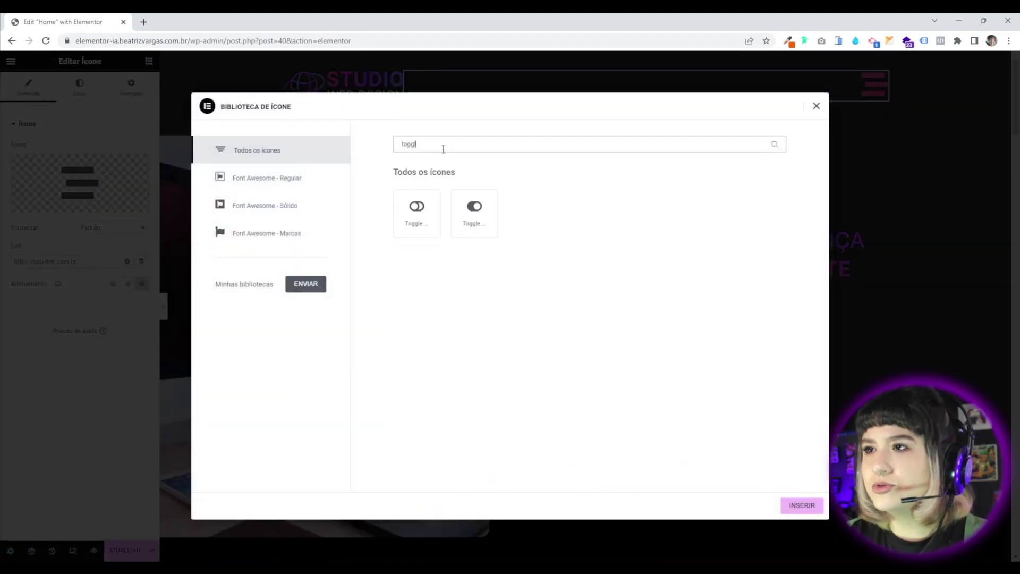
{"action": "key", "text": "BackSpace"}
{"action": "key", "text": "BackSpace"}
{"action": "key", "text": "BackSpace"}
{"action": "key", "text": "BackSpace"}
{"action": "type", "text": "lines"}
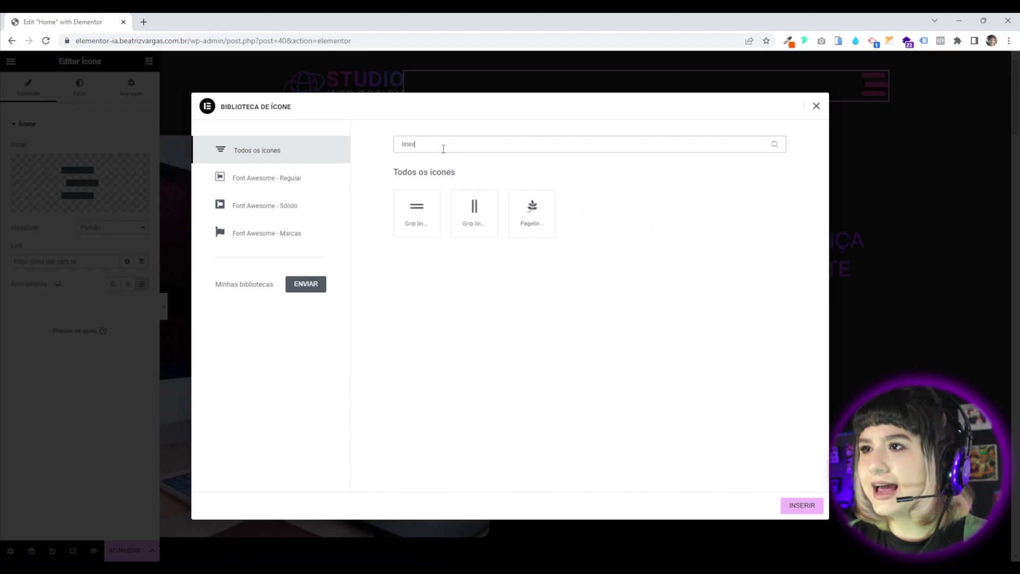
{"action": "left_click_drag", "start_coordinate": [423, 144], "coordinate": [298, 145]}
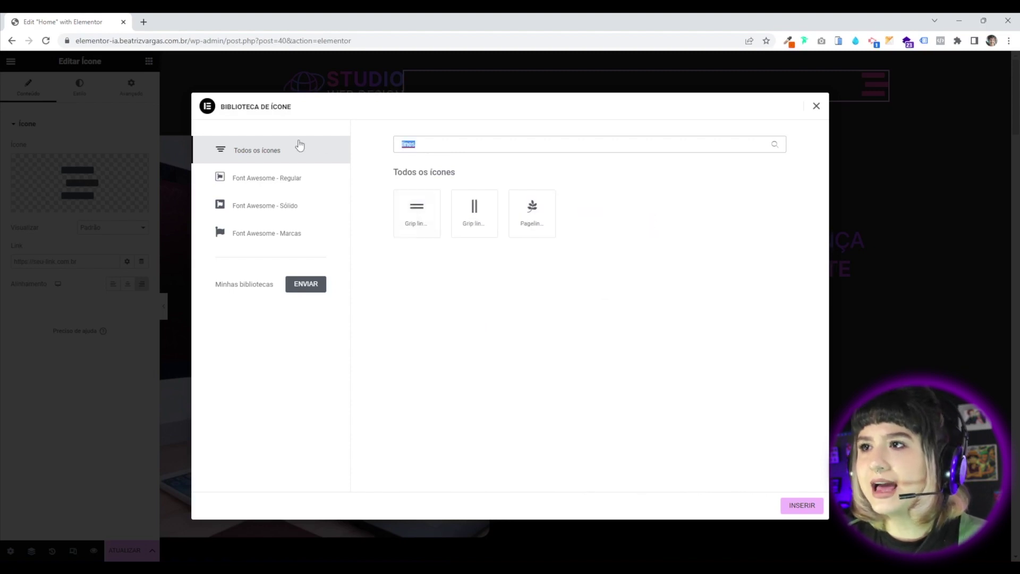
{"action": "key", "text": "BackSpace"}
{"action": "type", "text": "alig"}
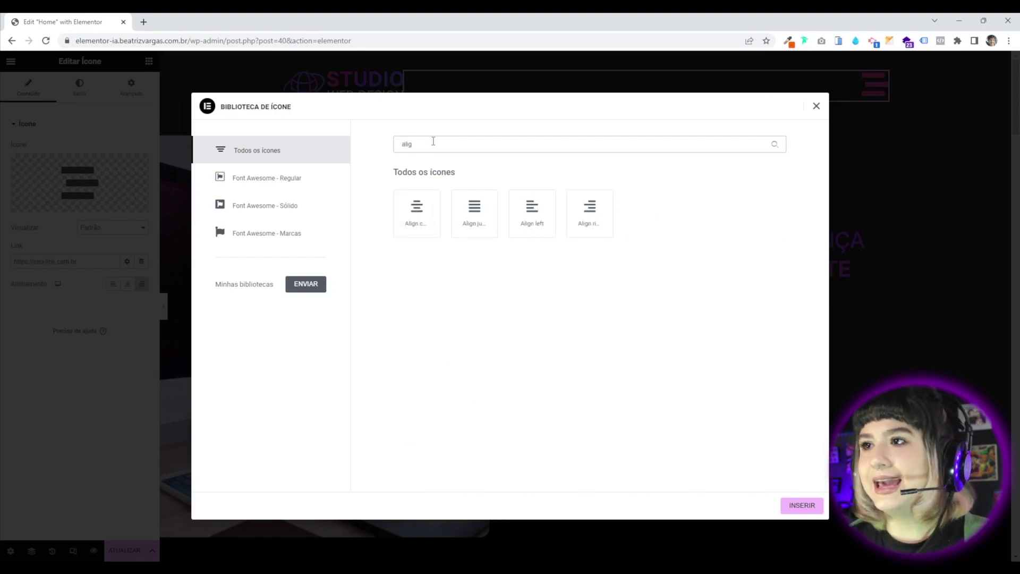
{"action": "left_click", "coordinate": [473, 226]}
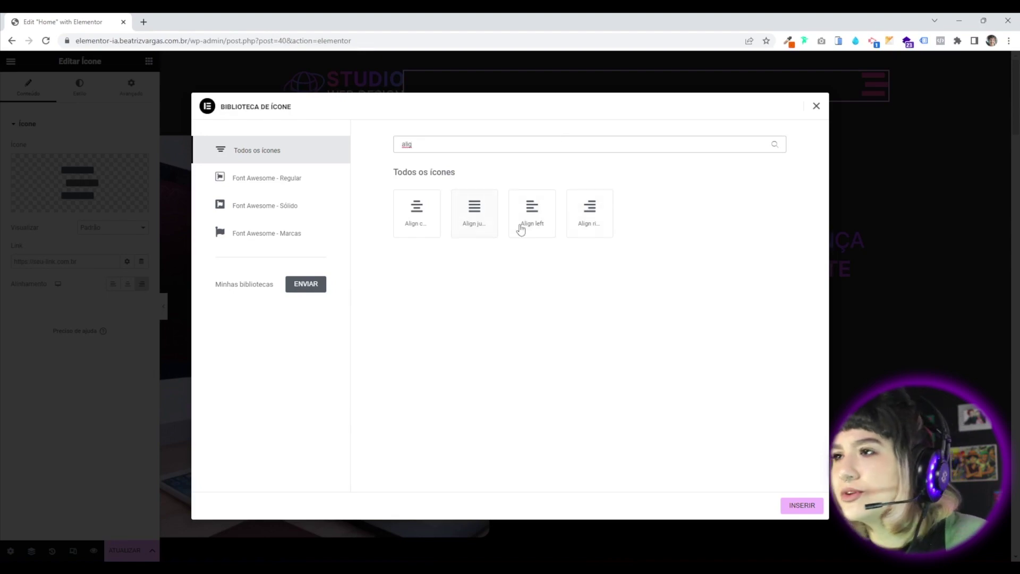
{"action": "left_click", "coordinate": [474, 214]}
{"action": "left_click", "coordinate": [800, 506]}
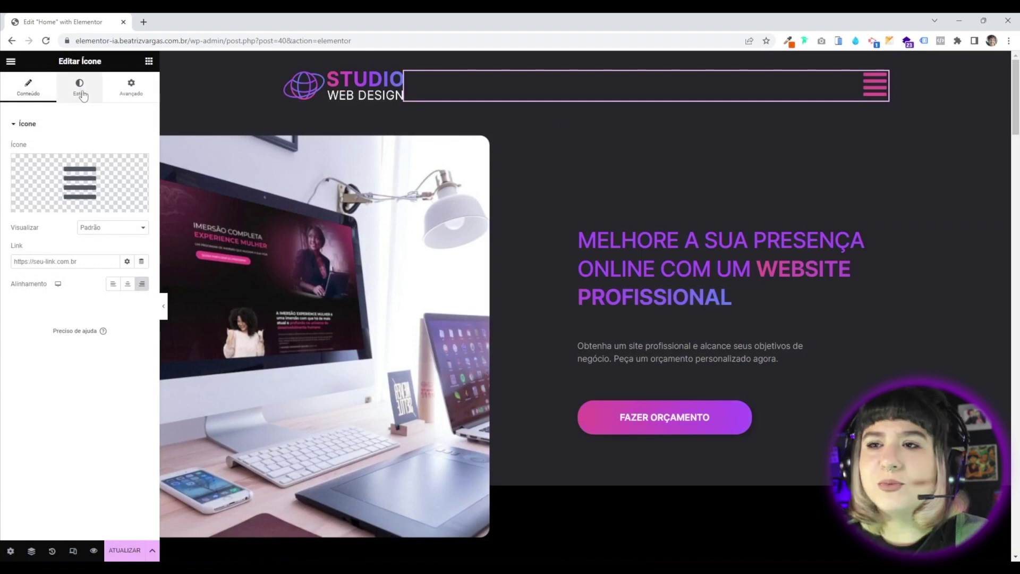
Insert the two-line Grip lines icon as the header icon.
{"action": "left_click", "coordinate": [95, 167]}
{"action": "scroll", "coordinate": [418, 326], "scroll_direction": "down", "scroll_amount": 5}
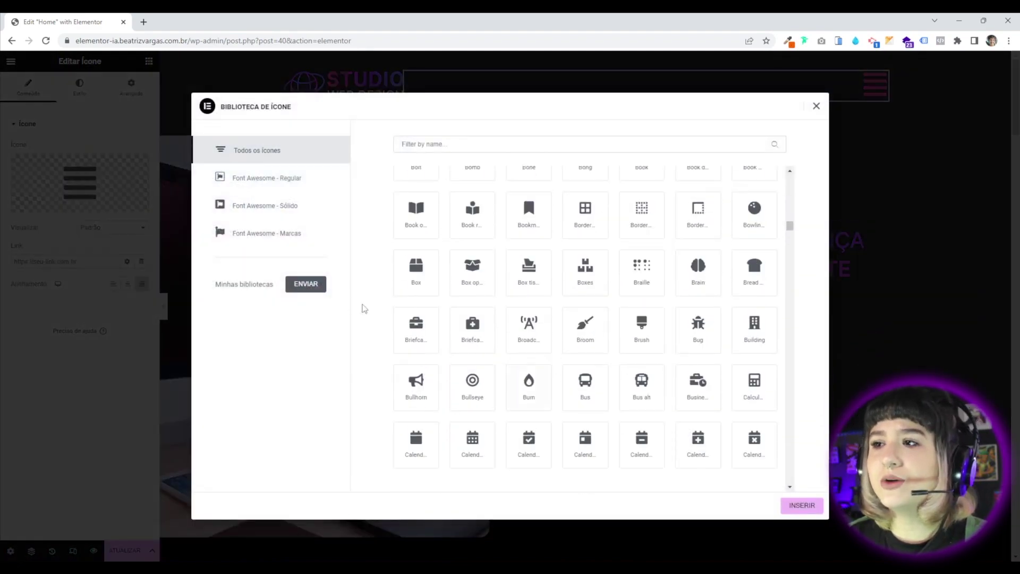
{"action": "scroll", "coordinate": [554, 348], "scroll_direction": "down", "scroll_amount": 15}
{"action": "scroll", "coordinate": [525, 378], "scroll_direction": "down", "scroll_amount": 5}
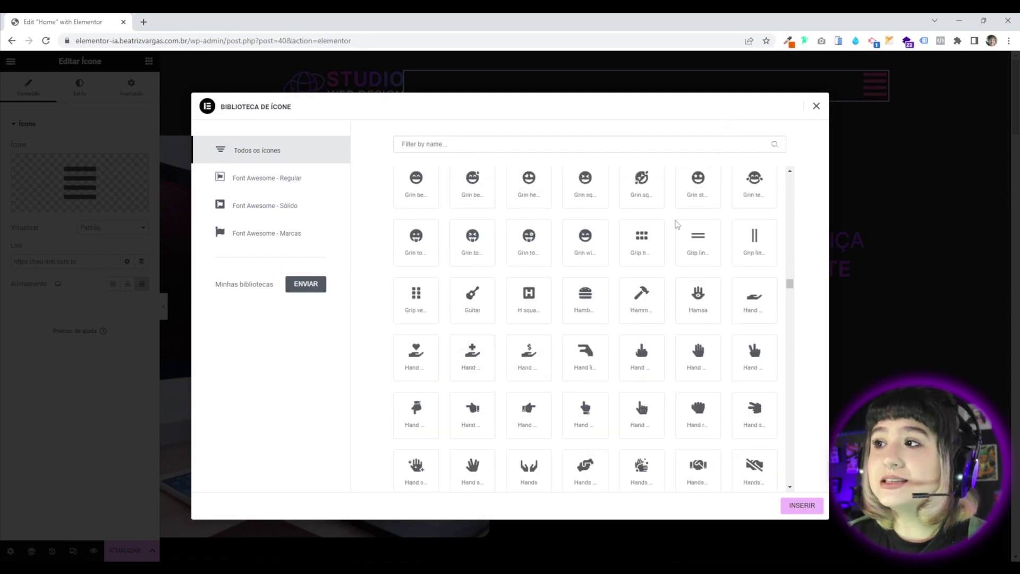
{"action": "left_click", "coordinate": [700, 255]}
{"action": "left_click", "coordinate": [813, 505]}
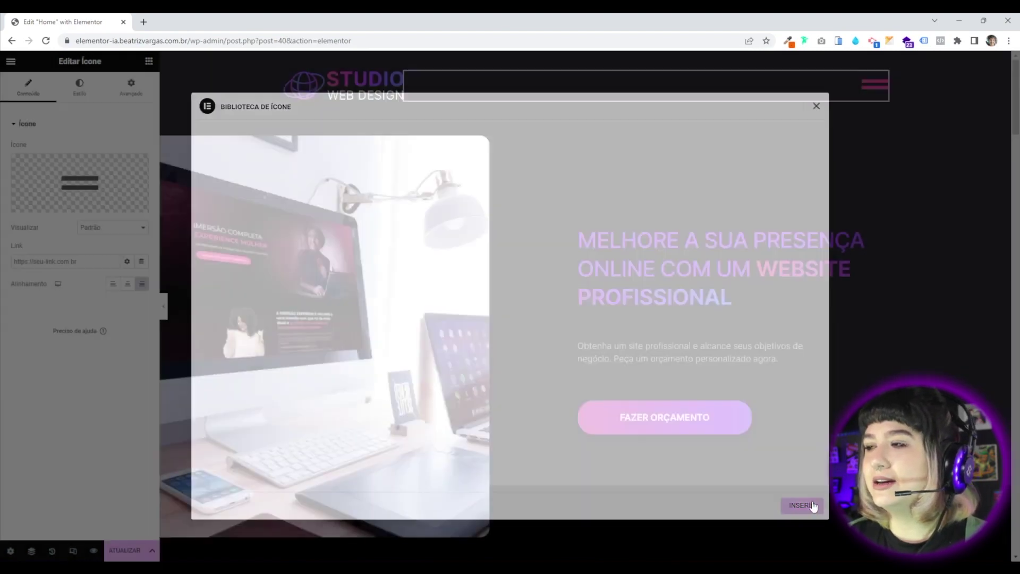
{"action": "left_click", "coordinate": [86, 187]}
{"action": "key", "text": "Escape"}
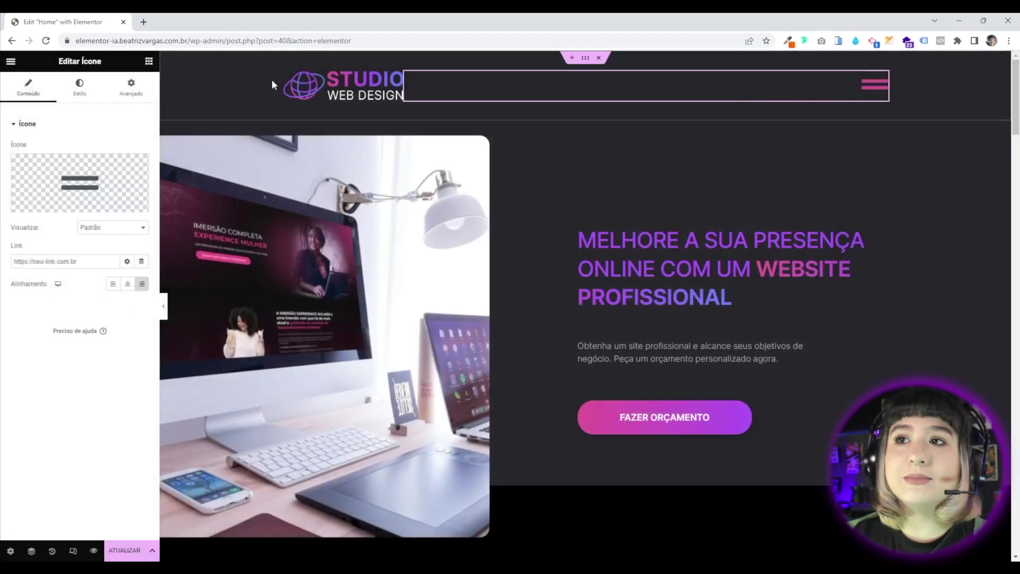
{"action": "mouse_move", "coordinate": [114, 213]}
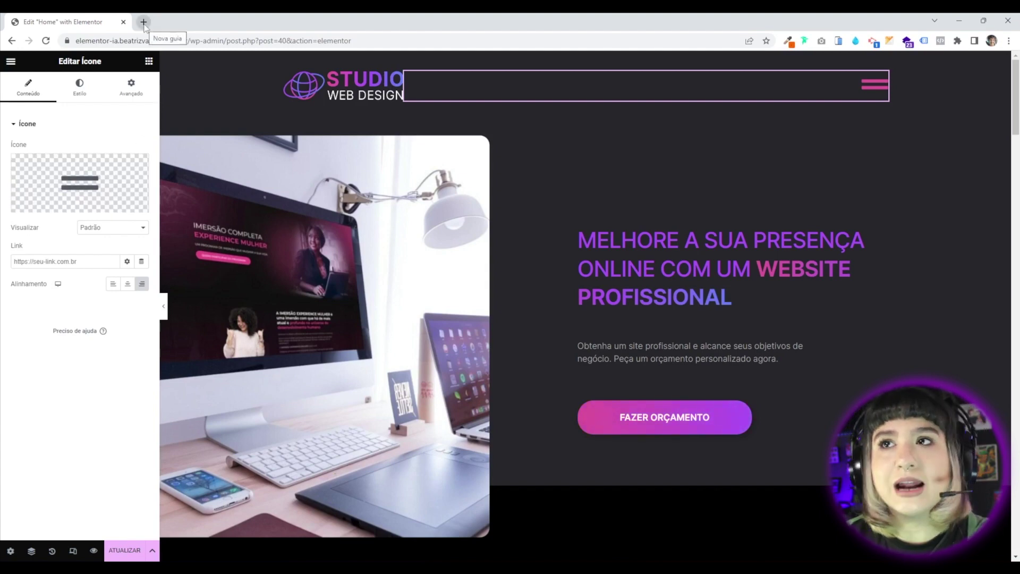
Open the SVG Repo website in a new browser tab.
{"action": "left_click", "coordinate": [144, 23]}
{"action": "type", "text": "svg"}
{"action": "key", "text": "BackSpace"}
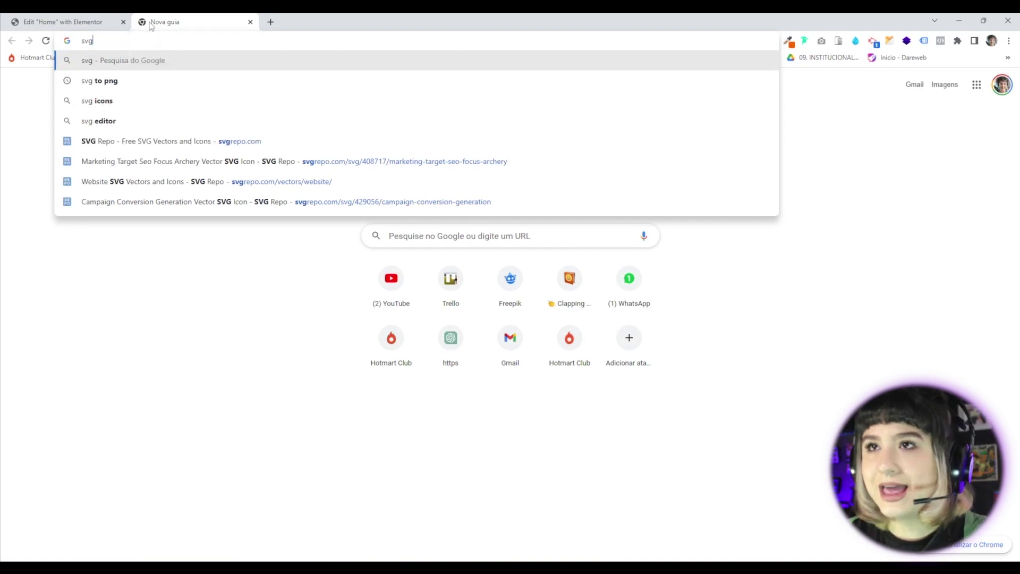
{"action": "type", "text": "repo.com"}
{"action": "key", "text": "Return"}
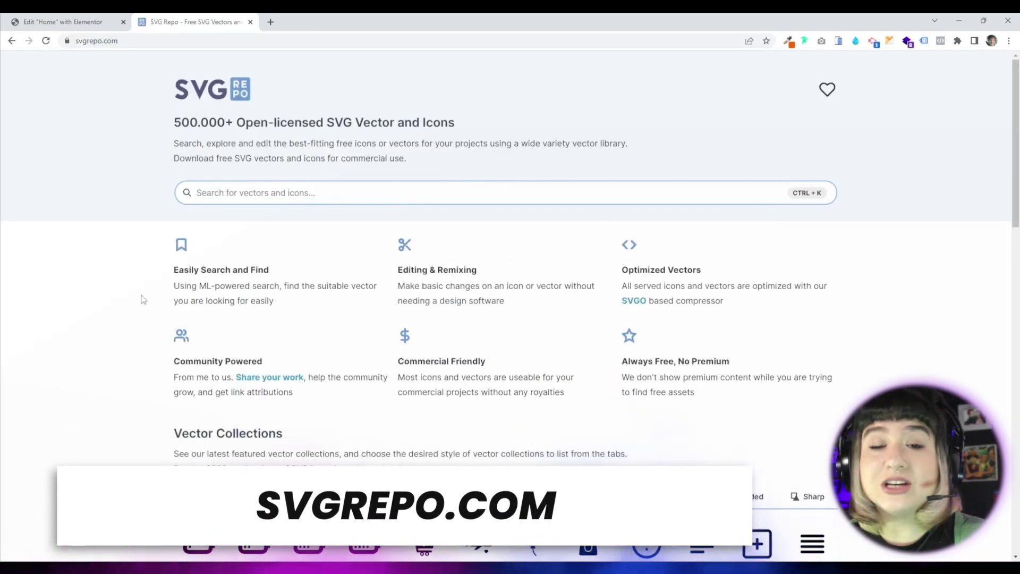
Search SVG Repo for menu icons and filter to the Multicolor results.
{"action": "scroll", "coordinate": [40, 367], "scroll_direction": "down", "scroll_amount": 5}
{"action": "scroll", "coordinate": [45, 386], "scroll_direction": "up", "scroll_amount": 5}
{"action": "left_click", "coordinate": [252, 198]}
{"action": "type", "text": "menu"}
{"action": "key", "text": "Return"}
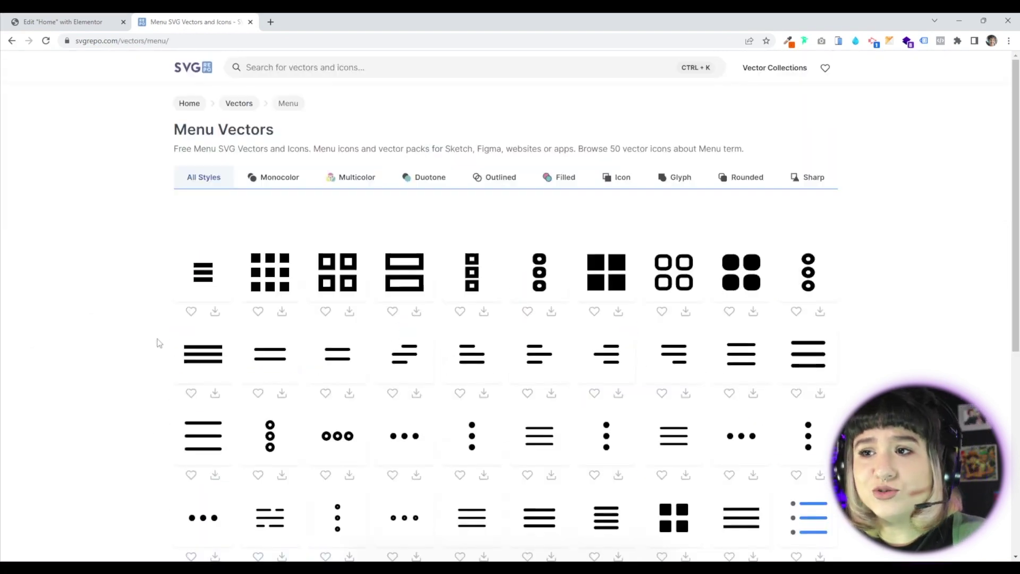
{"action": "scroll", "coordinate": [136, 366], "scroll_direction": "down", "scroll_amount": 2}
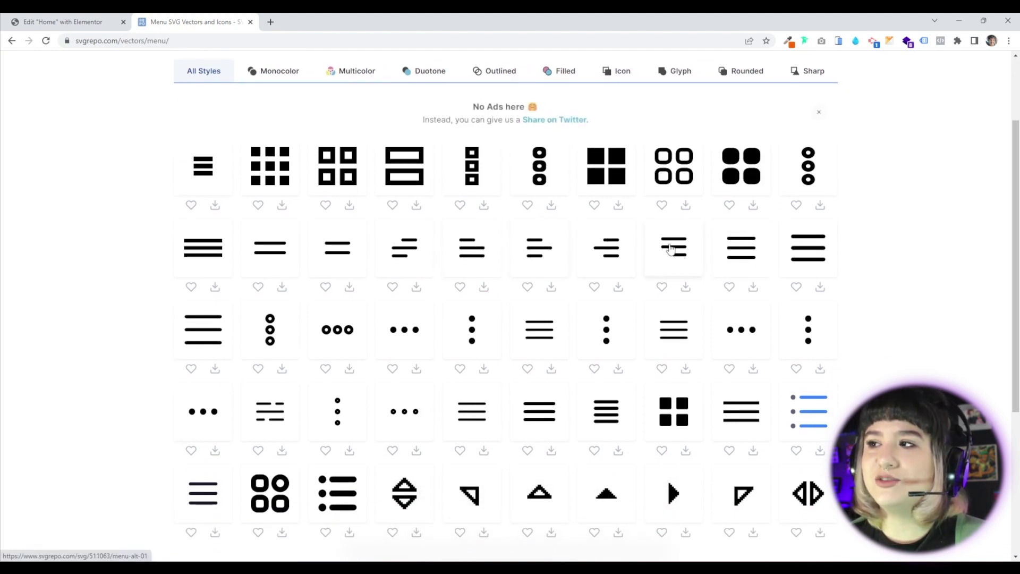
{"action": "scroll", "coordinate": [860, 379], "scroll_direction": "down", "scroll_amount": 2}
{"action": "scroll", "coordinate": [859, 379], "scroll_direction": "down", "scroll_amount": 3}
{"action": "scroll", "coordinate": [130, 353], "scroll_direction": "up", "scroll_amount": 7}
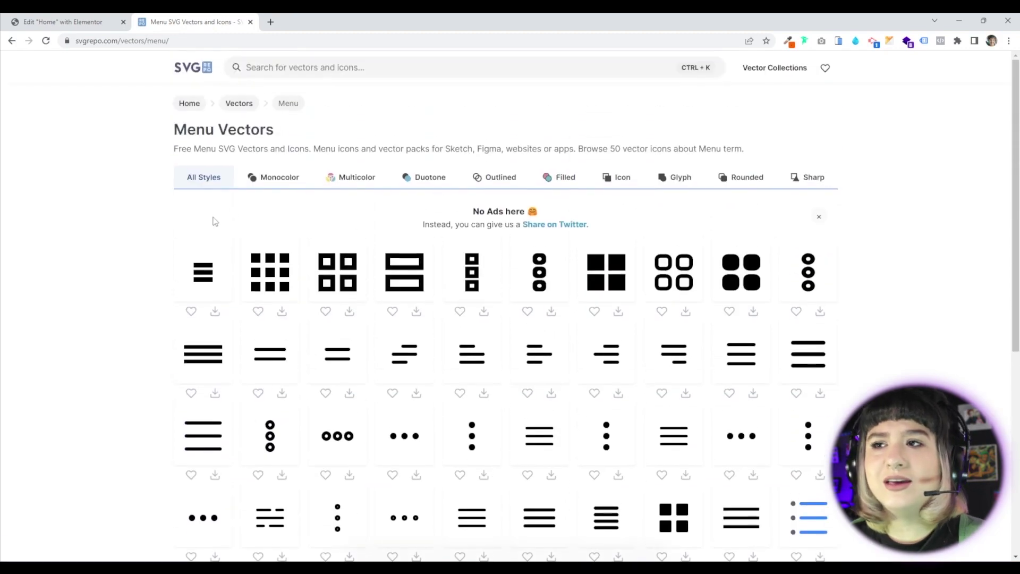
{"action": "left_click", "coordinate": [266, 177]}
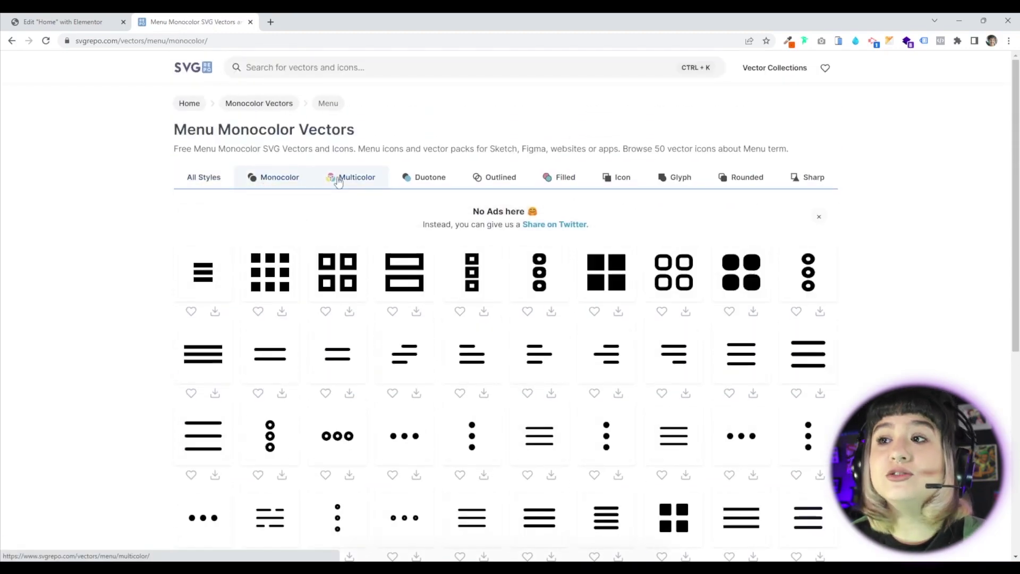
{"action": "left_click", "coordinate": [351, 177]}
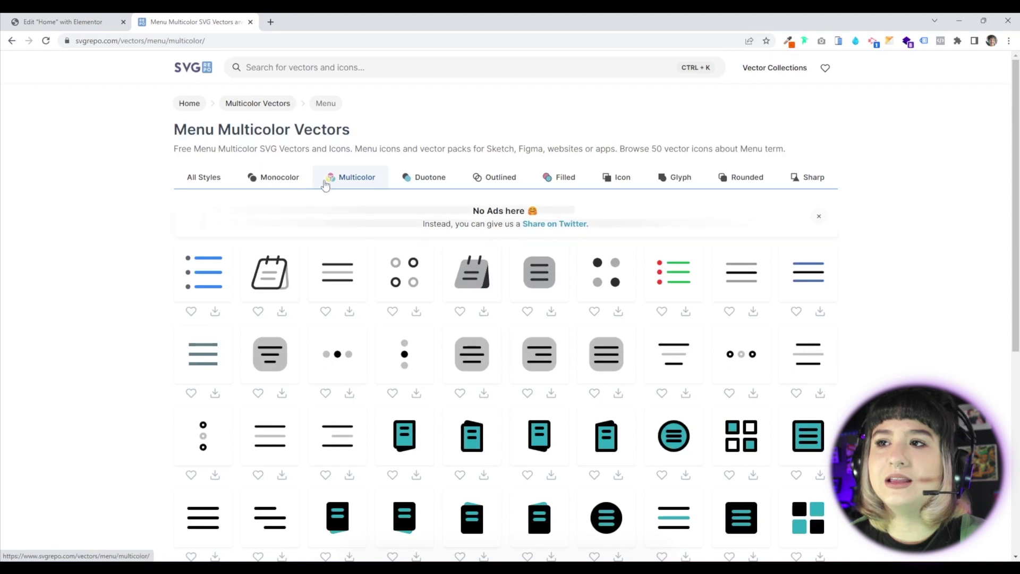
Open the blue list menu icon in the vector editor to review its #3688FF colour, then return to Elementor.
{"action": "left_click", "coordinate": [217, 275]}
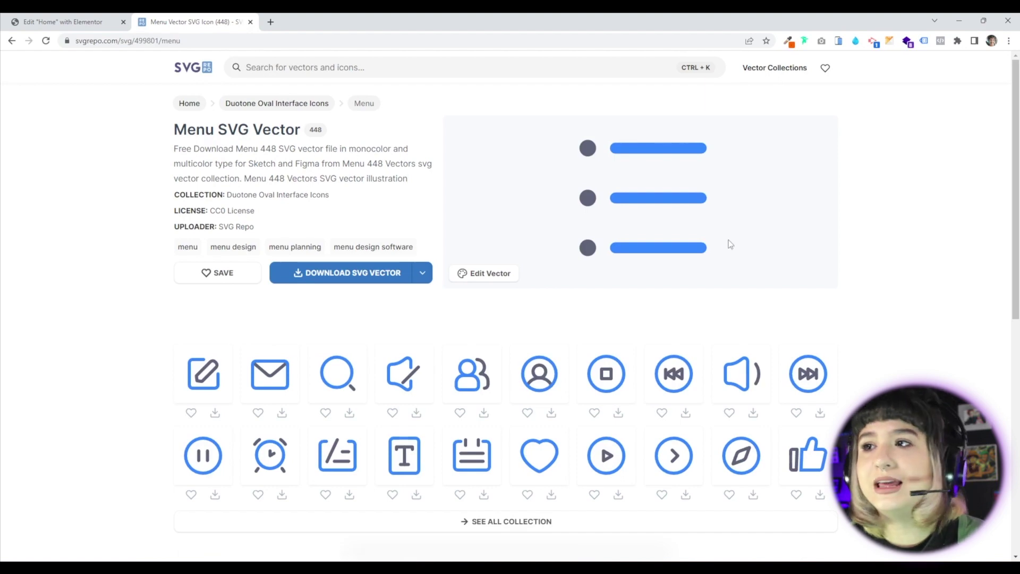
{"action": "left_click", "coordinate": [479, 275]}
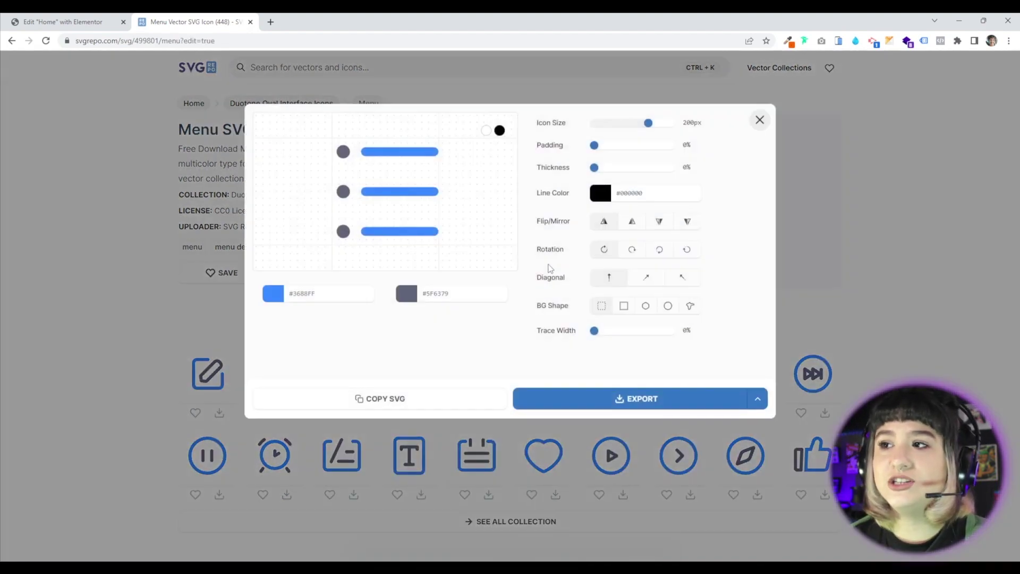
{"action": "left_click", "coordinate": [627, 193]}
{"action": "key", "text": "shift+Tab"}
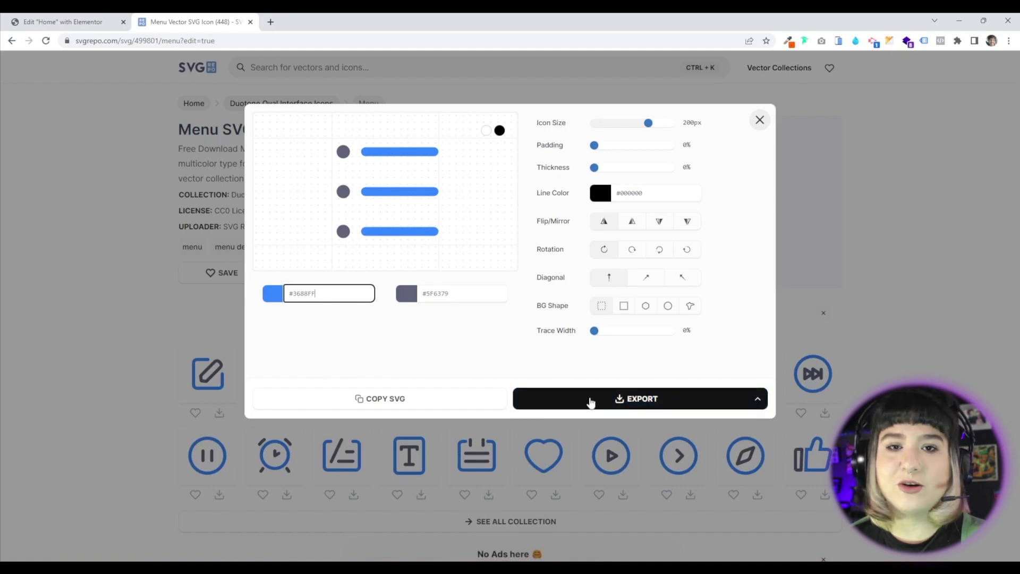
{"action": "left_click", "coordinate": [63, 22]}
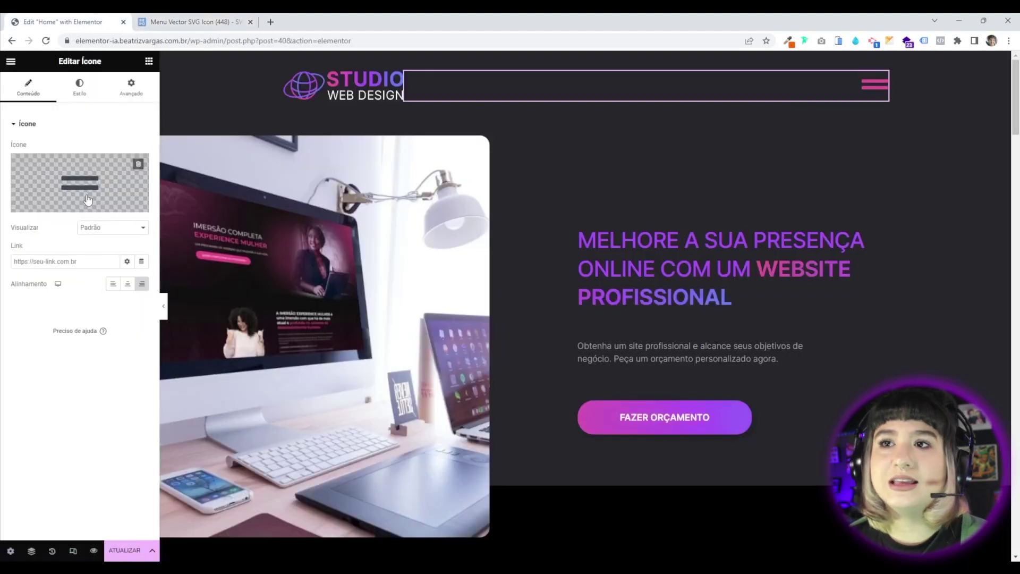
Upload menu-roxo.svg from the Media Library as the header's icon.
{"action": "left_click", "coordinate": [111, 209]}
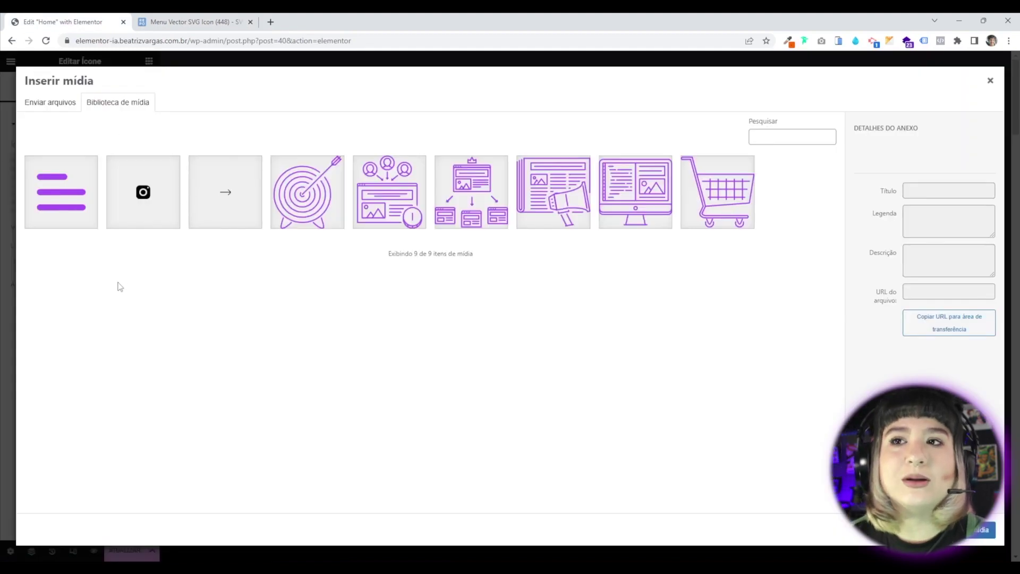
{"action": "left_click", "coordinate": [67, 197]}
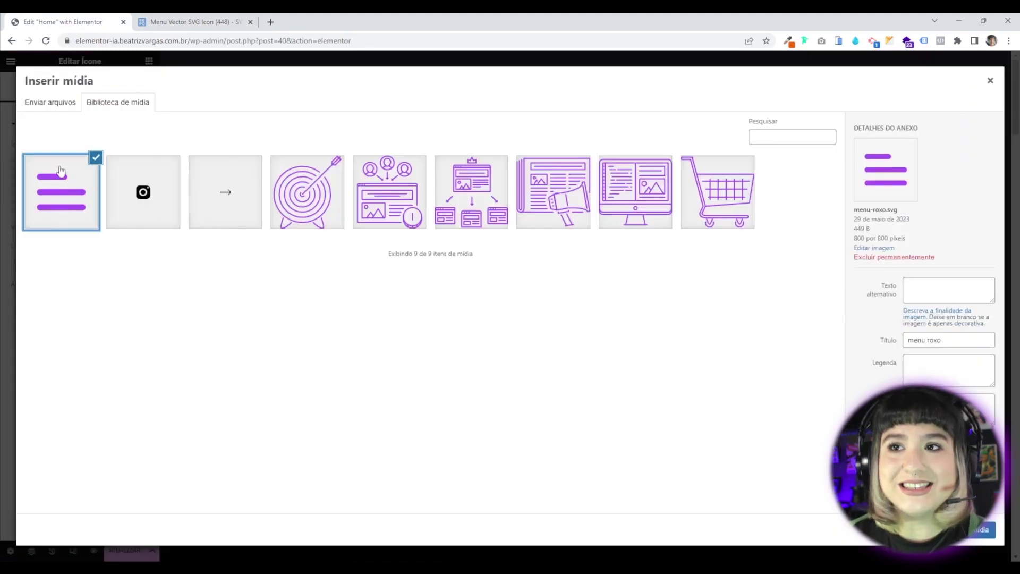
{"action": "left_click", "coordinate": [983, 530]}
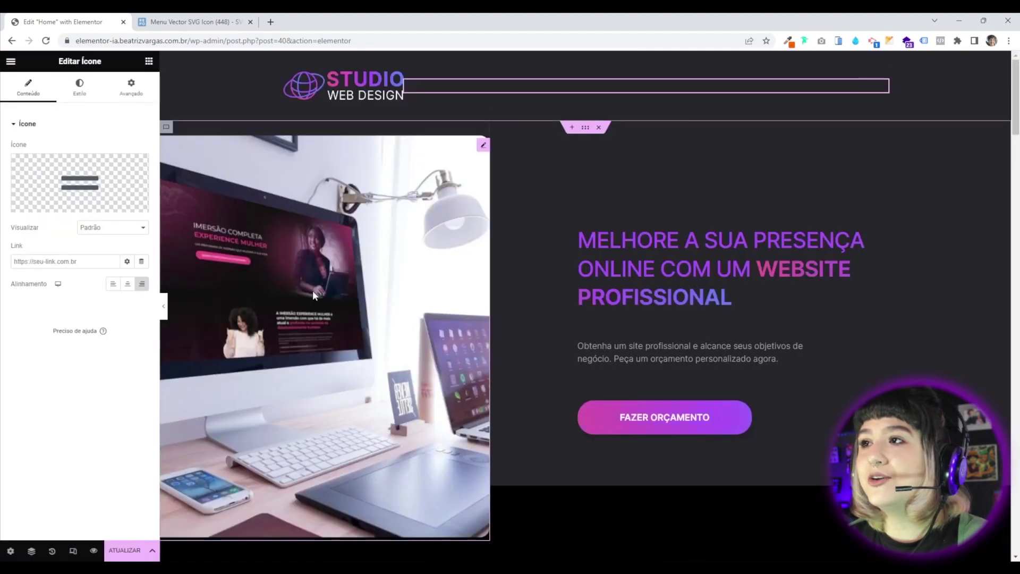
{"action": "left_click", "coordinate": [107, 205]}
{"action": "left_click", "coordinate": [67, 183]}
{"action": "left_click", "coordinate": [980, 531]}
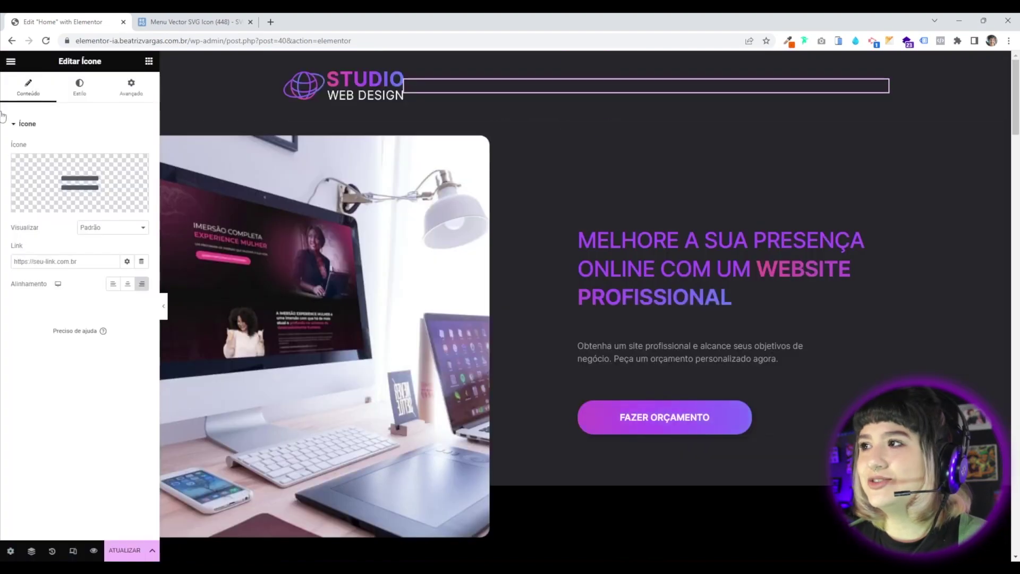
Review the icon's Style settings and return to its Content settings.
{"action": "left_click", "coordinate": [80, 87]}
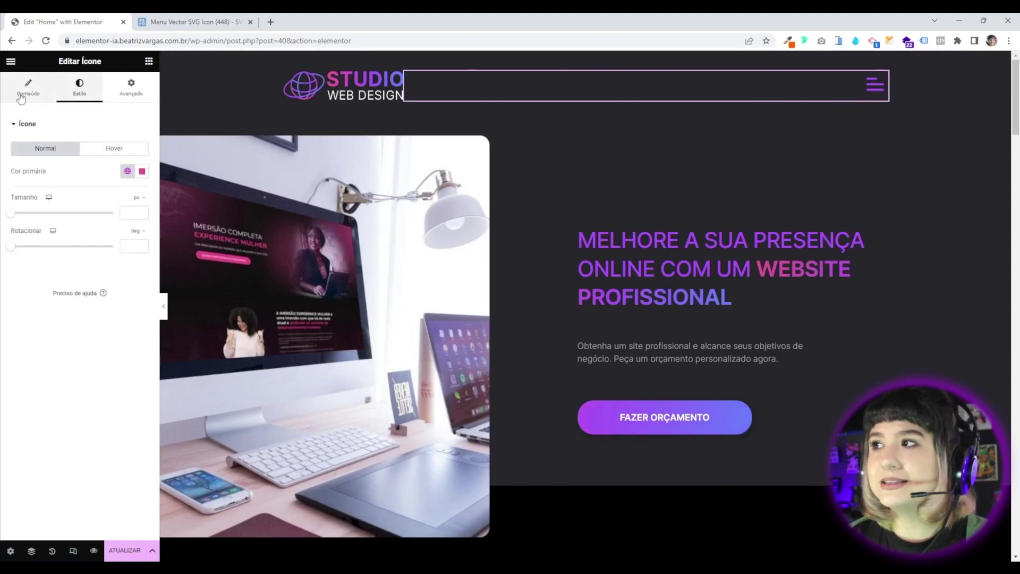
{"action": "left_click", "coordinate": [22, 96]}
{"action": "left_click", "coordinate": [80, 88]}
{"action": "left_click", "coordinate": [28, 87]}
{"action": "mouse_move", "coordinate": [92, 196]}
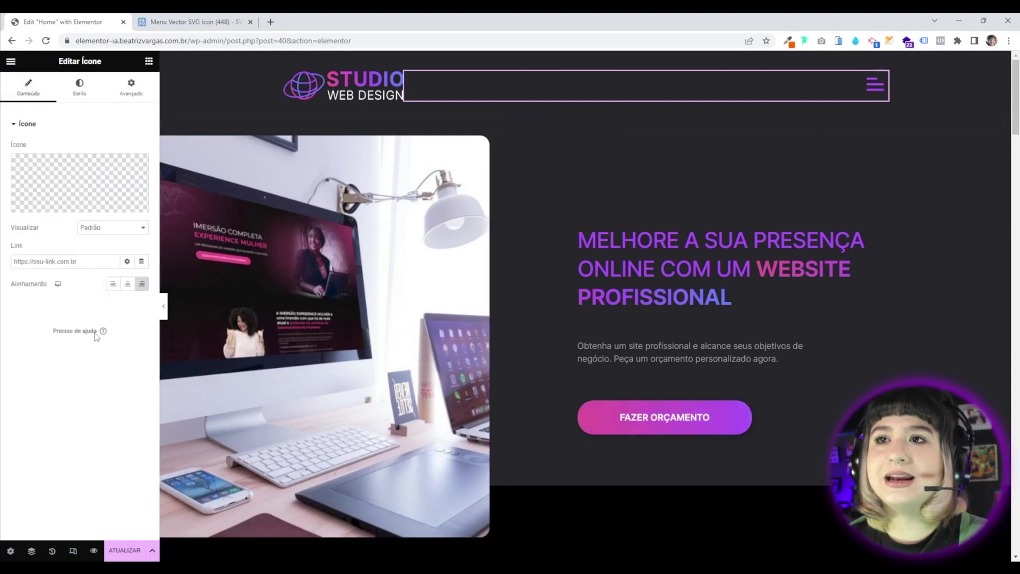
Set the menu icon's Advanced Margin Bottom to -5 px and update the page.
{"action": "left_click", "coordinate": [67, 96]}
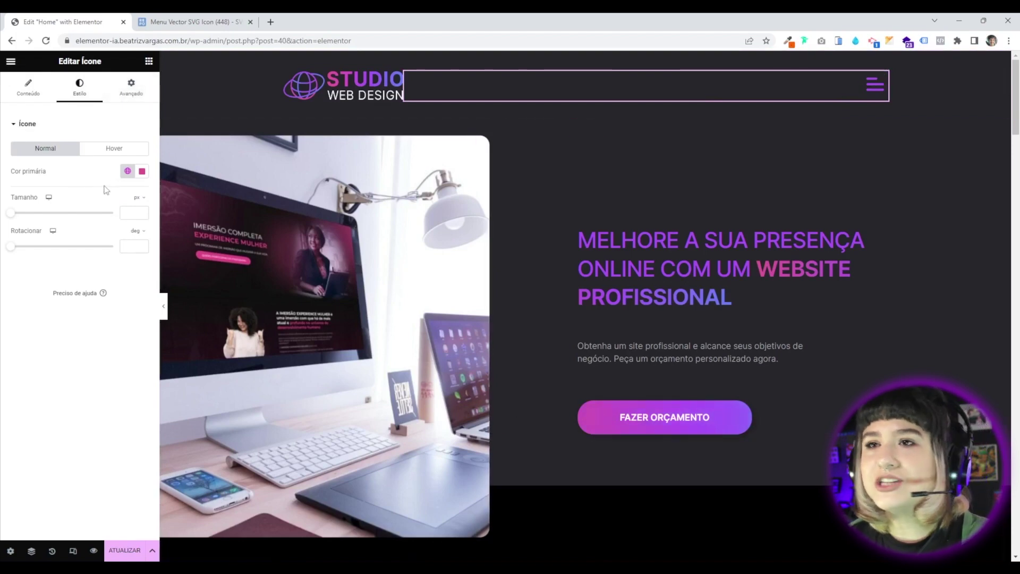
{"action": "left_click", "coordinate": [136, 96]}
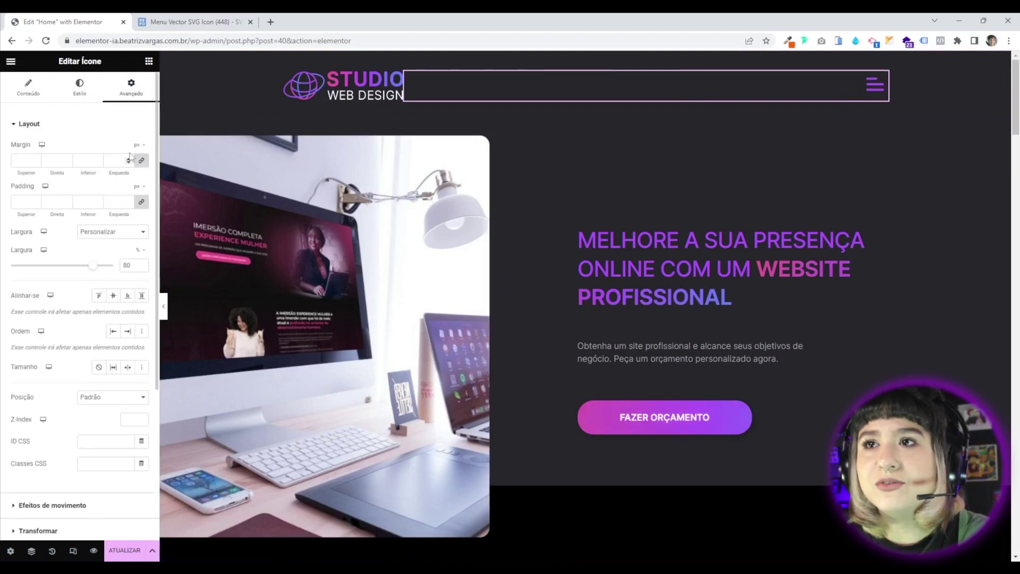
{"action": "left_click", "coordinate": [97, 163]}
{"action": "key", "text": "Down"}
{"action": "key", "text": "Down"}
{"action": "key", "text": "Down"}
{"action": "key", "text": "Down"}
{"action": "key", "text": "Down"}
{"action": "key", "text": "Down"}
{"action": "key", "text": "Down"}
{"action": "key", "text": "Down"}
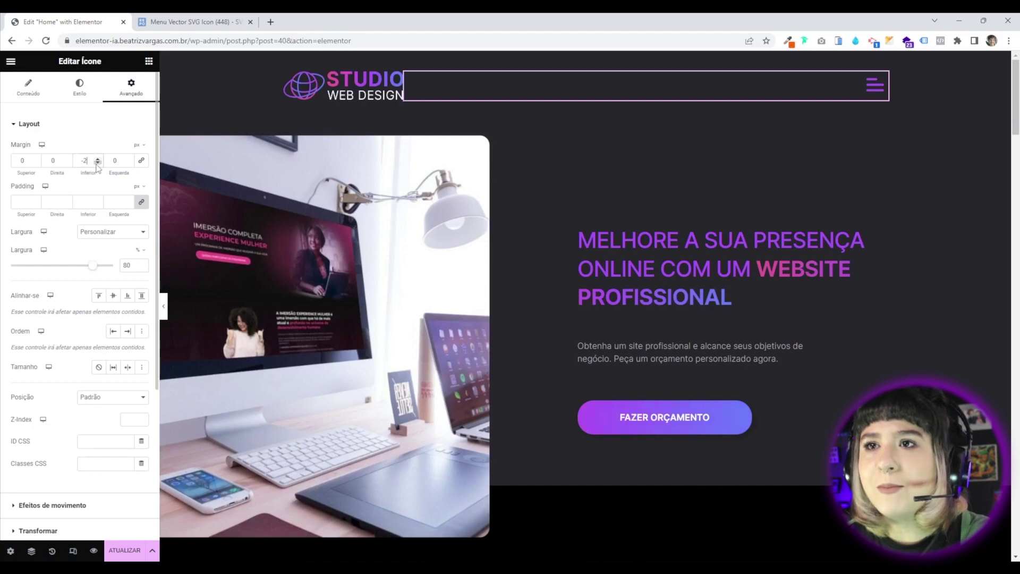
{"action": "key", "text": "Down"}
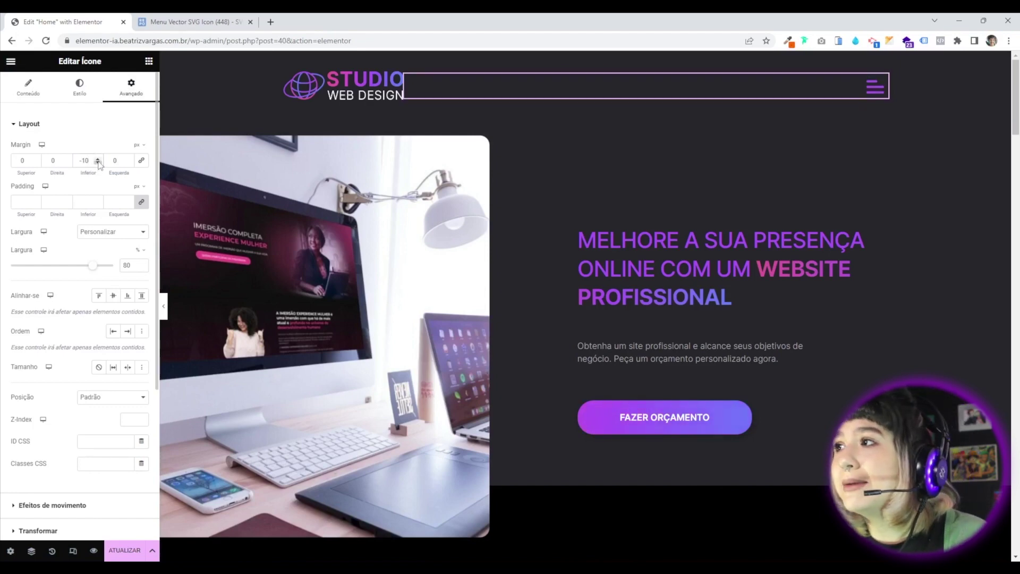
{"action": "key", "text": "Up"}
{"action": "key", "text": "Up"}
{"action": "key", "text": "Up"}
{"action": "key", "text": "Up"}
{"action": "key", "text": "Up"}
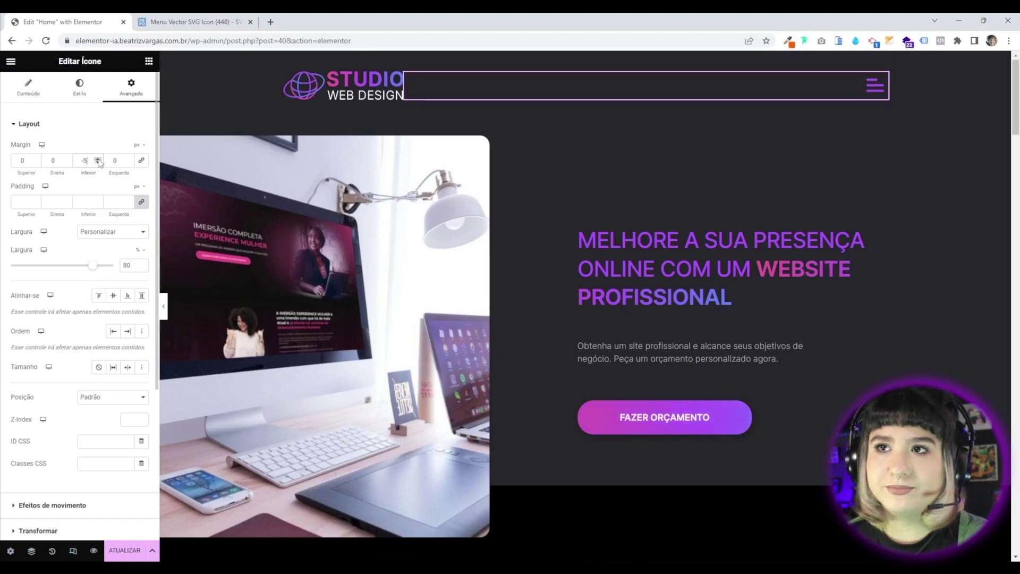
{"action": "left_click", "coordinate": [142, 556]}
{"action": "scroll", "coordinate": [473, 320], "scroll_direction": "down", "scroll_amount": 3}
{"action": "scroll", "coordinate": [319, 212], "scroll_direction": "up", "scroll_amount": 3}
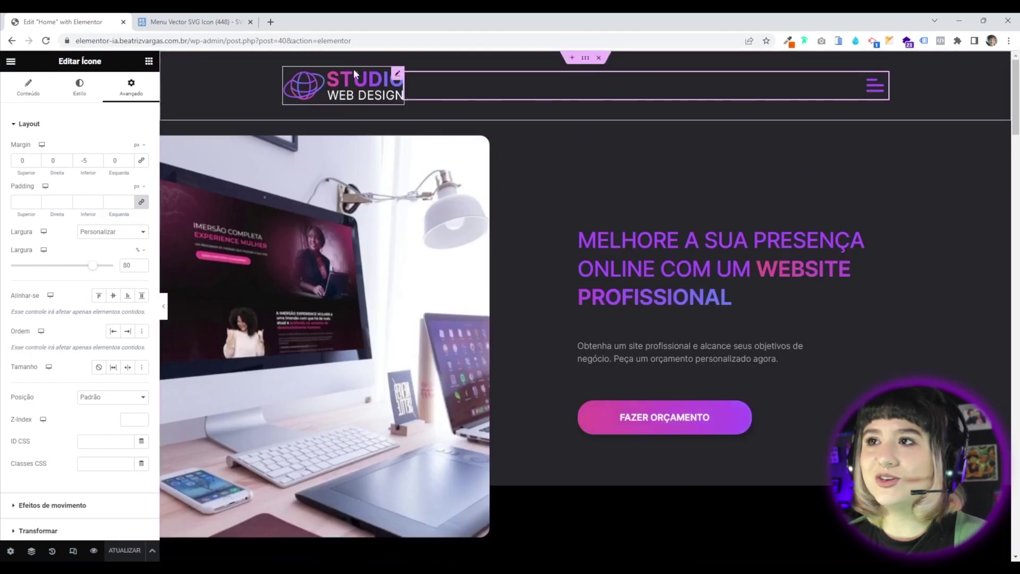
Set the STUDIO WEB DESIGN logo's link to Custom URL using the Site URL dynamic tag, then update.
{"action": "left_click", "coordinate": [399, 76]}
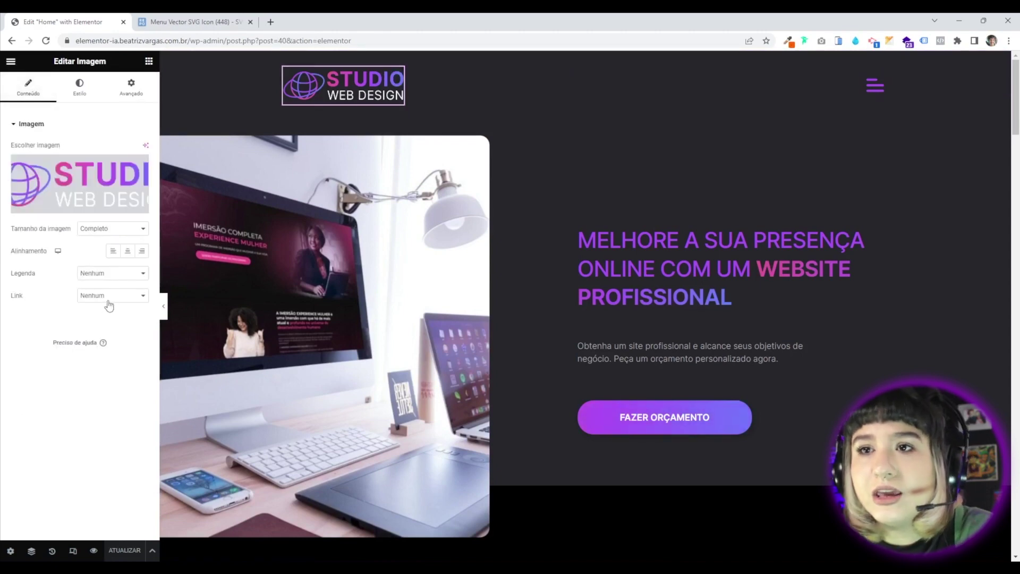
{"action": "left_click", "coordinate": [109, 296]}
{"action": "left_click", "coordinate": [102, 322]}
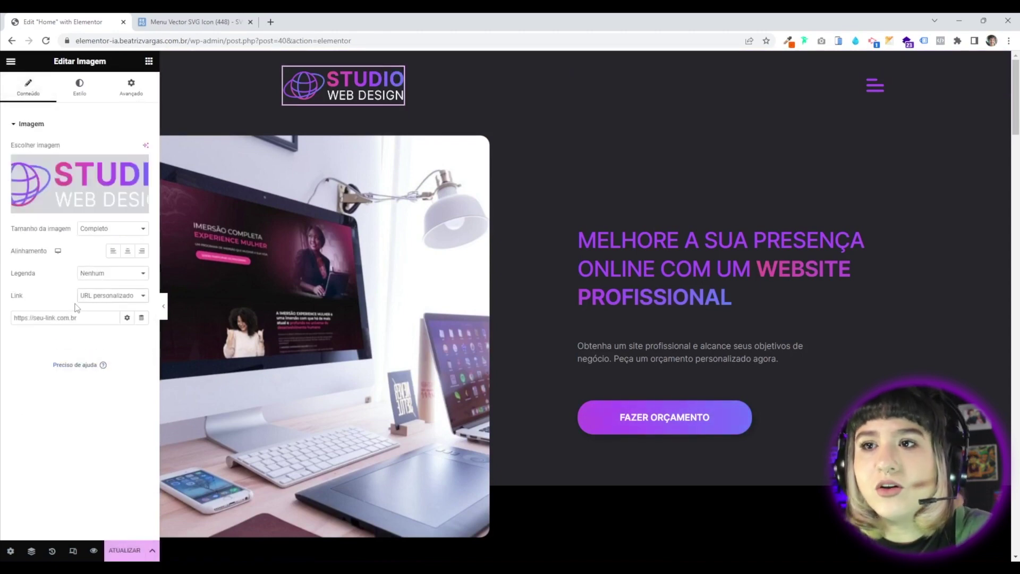
{"action": "left_click", "coordinate": [141, 319]}
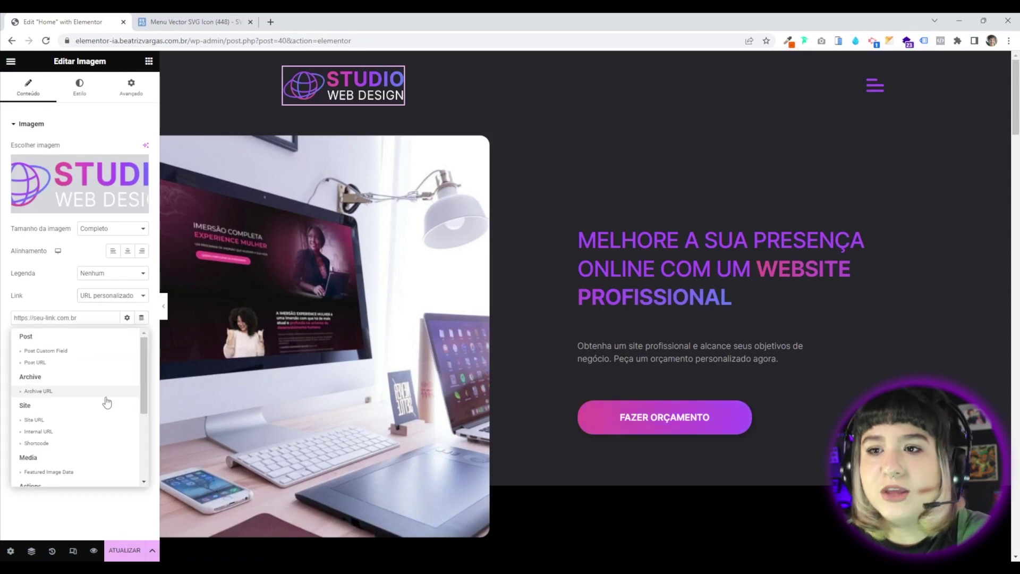
{"action": "left_click", "coordinate": [68, 423]}
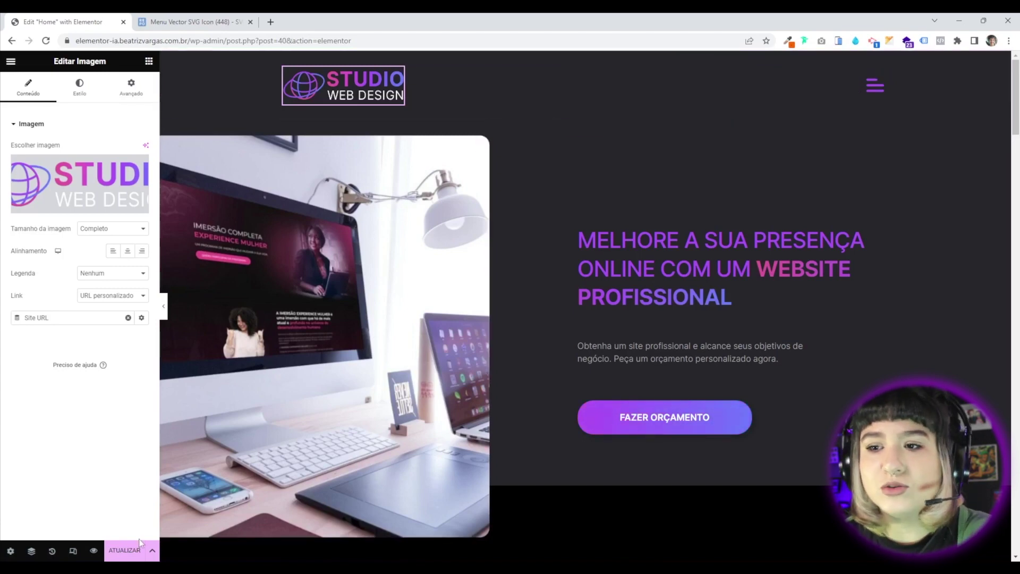
{"action": "left_click", "coordinate": [124, 551]}
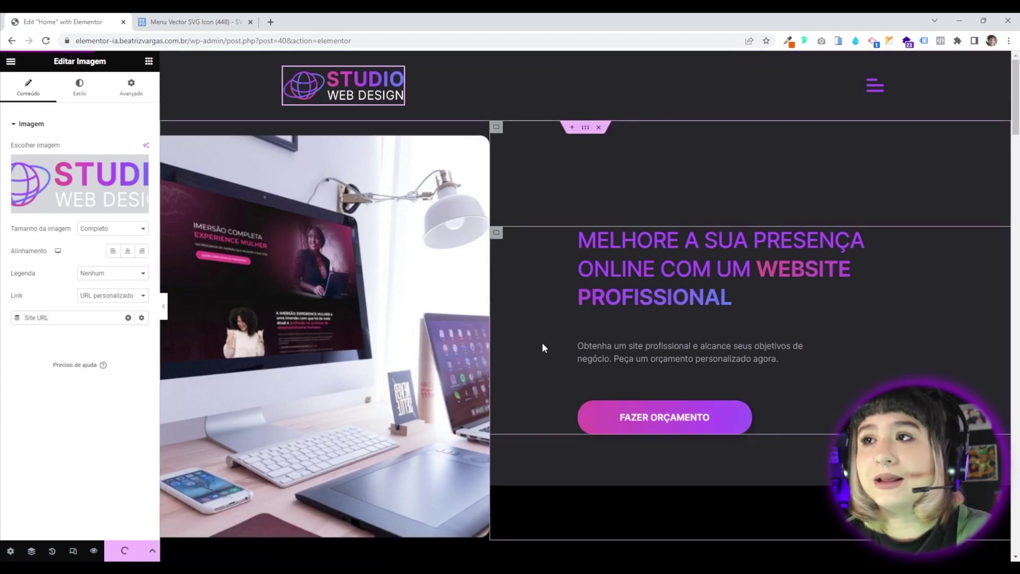
In tablet view, give the header container 20 padding on all four sides.
{"action": "left_click", "coordinate": [73, 551]}
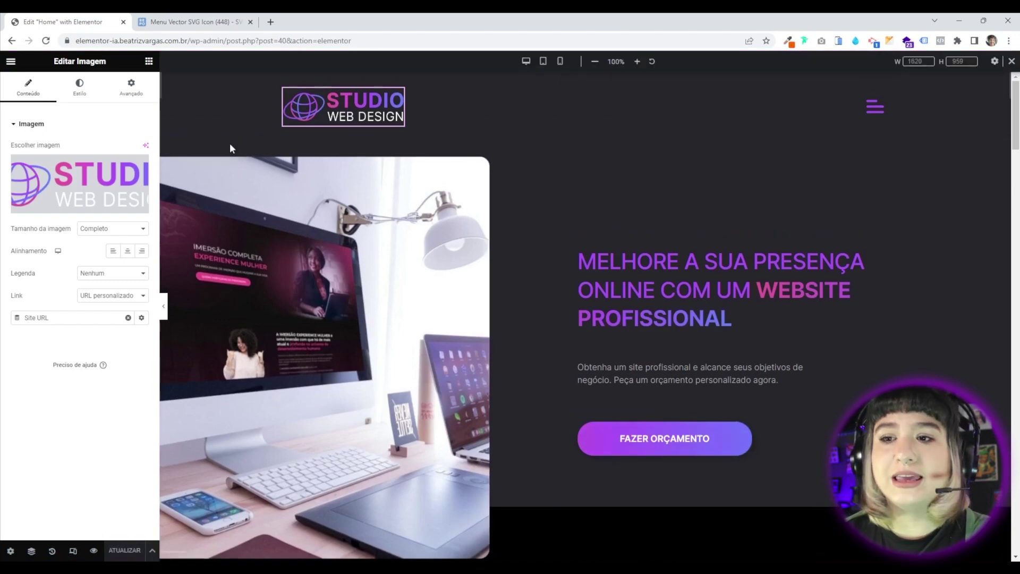
{"action": "left_click", "coordinate": [543, 62]}
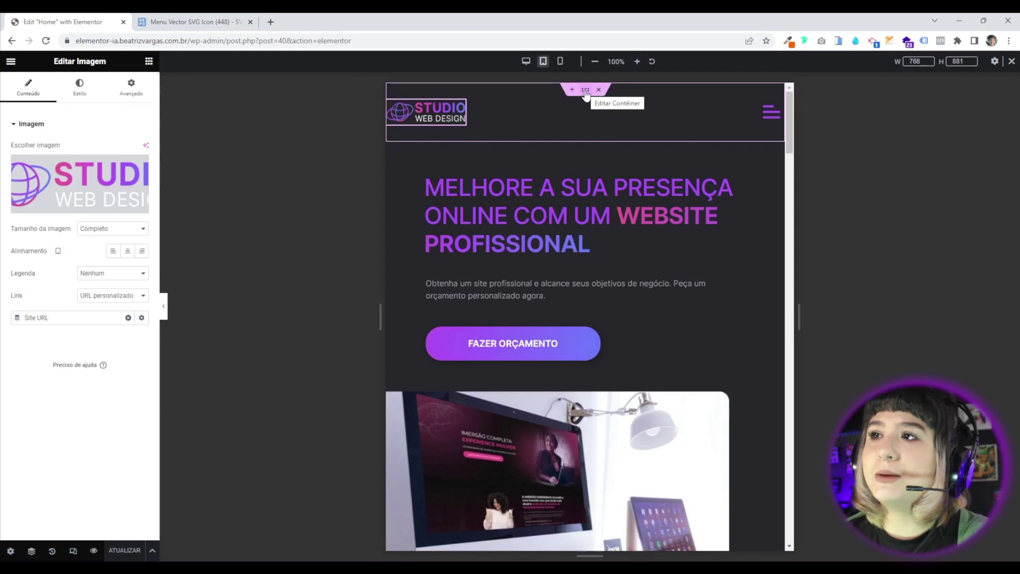
{"action": "left_click", "coordinate": [585, 94]}
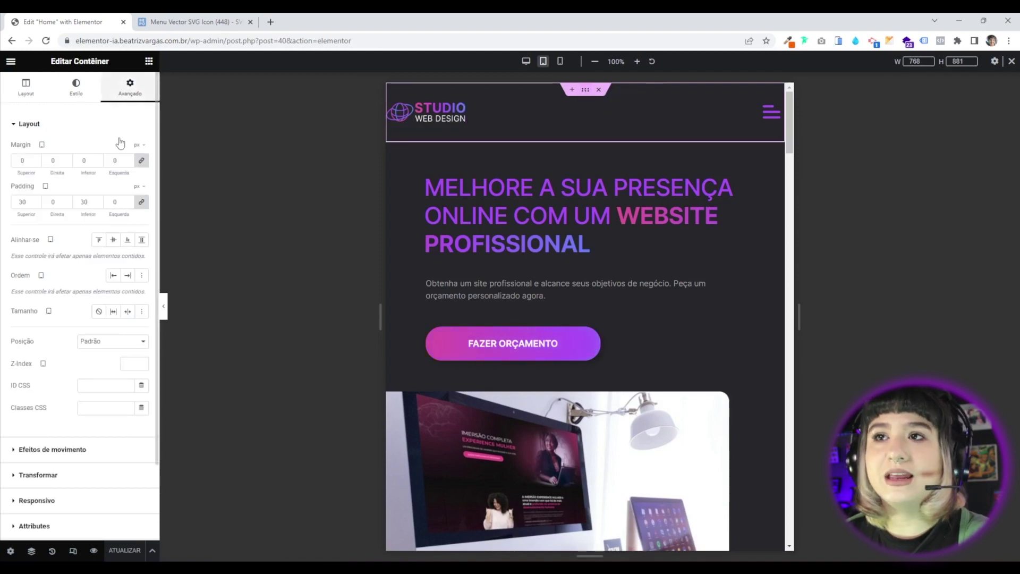
{"action": "double_click", "coordinate": [22, 202]}
{"action": "type", "text": "0"}
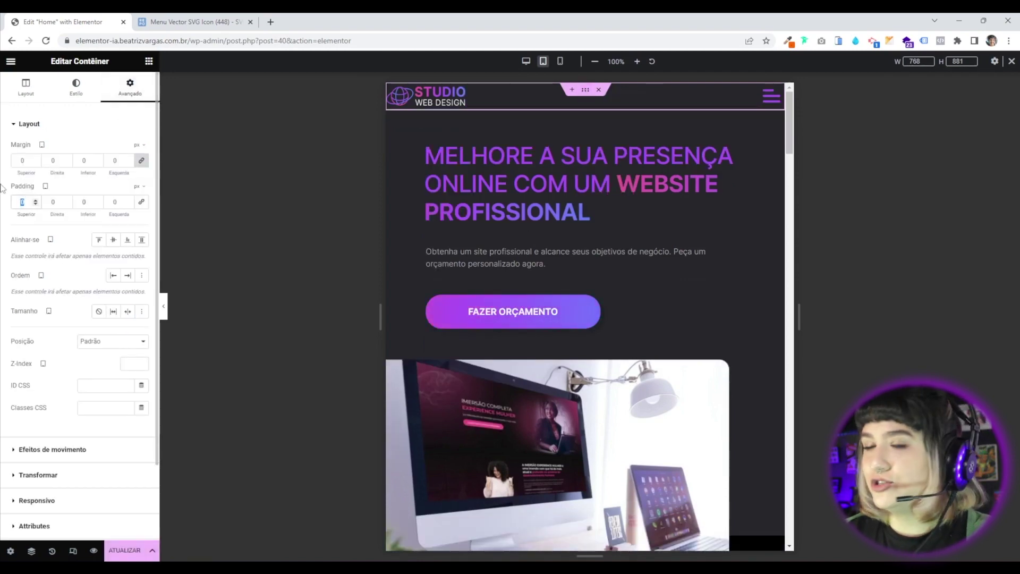
{"action": "type", "text": "20"}
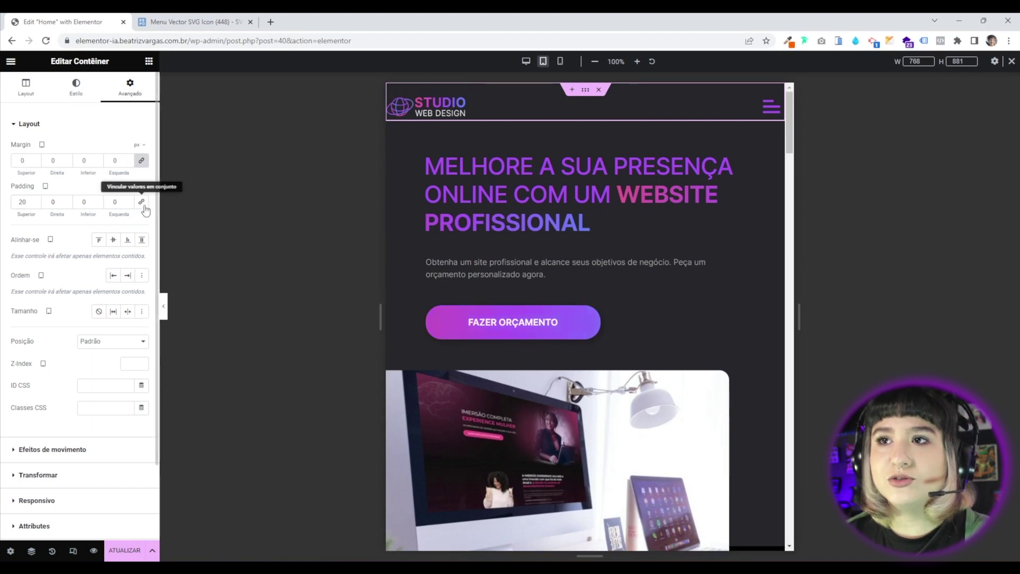
{"action": "left_click", "coordinate": [141, 201]}
Set the logo image's width to 30% in tablet view.
{"action": "left_click", "coordinate": [443, 109]}
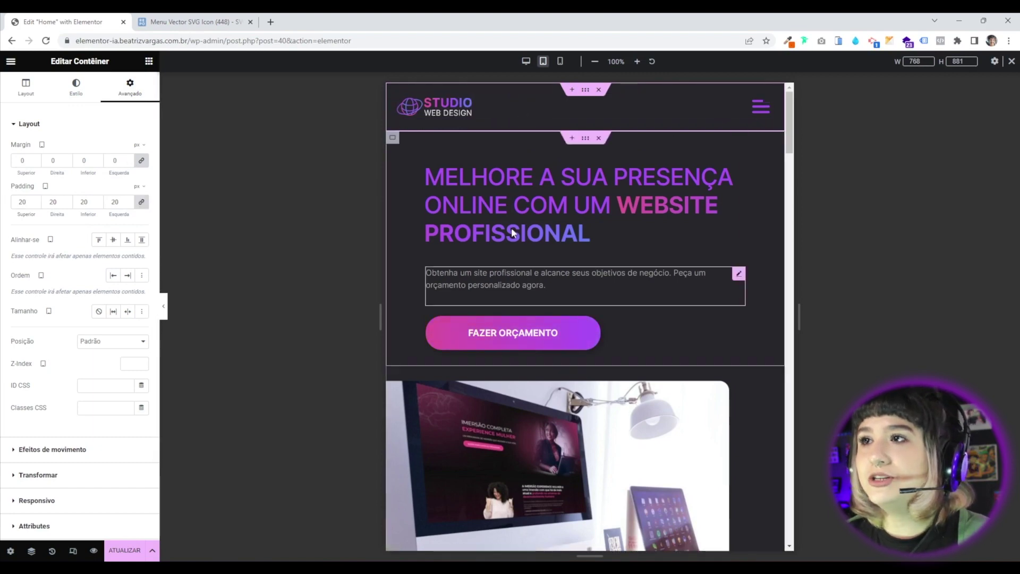
{"action": "left_click", "coordinate": [131, 87]}
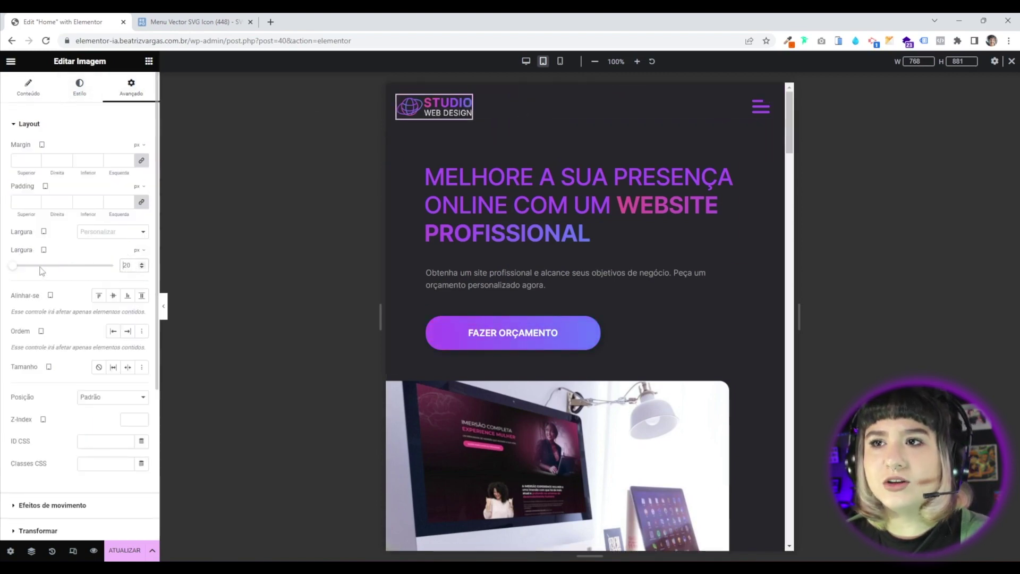
{"action": "left_click", "coordinate": [137, 250]}
{"action": "left_click", "coordinate": [137, 265]}
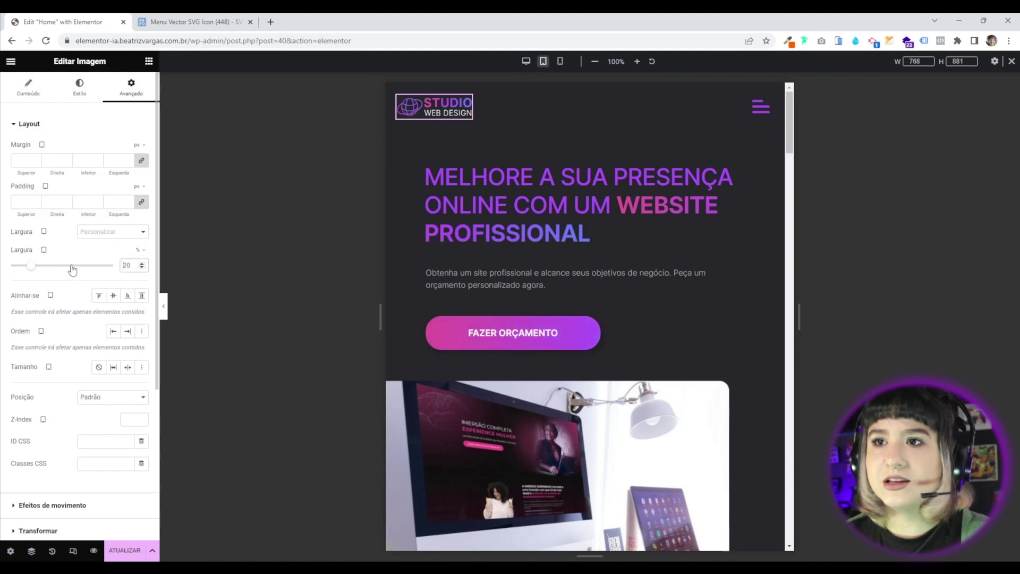
{"action": "left_click_drag", "start_coordinate": [98, 266], "coordinate": [47, 265]}
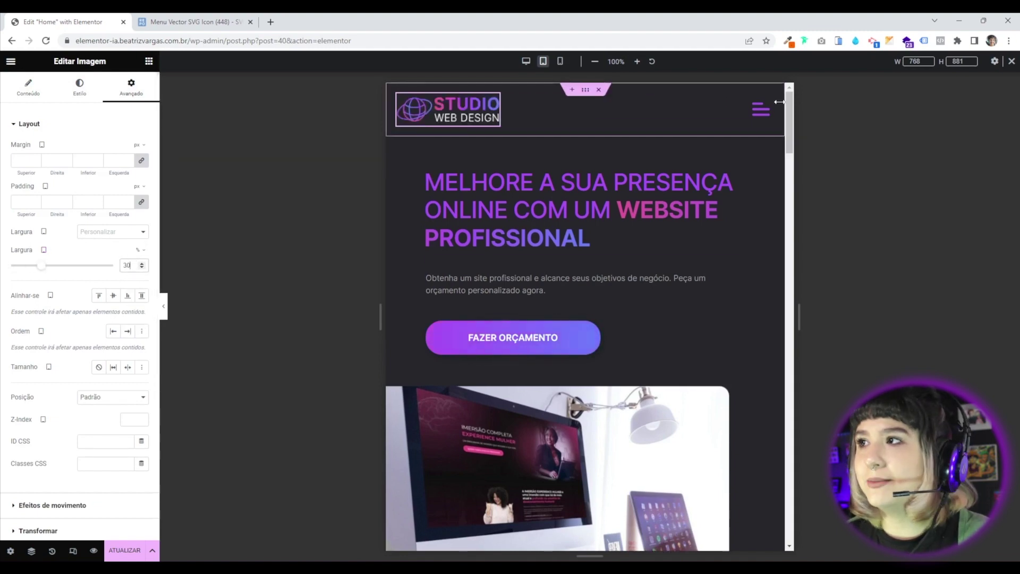
Set the menu icon's width to 70%, then switch to the mobile preview.
{"action": "left_click", "coordinate": [762, 110]}
{"action": "left_click", "coordinate": [140, 250]}
{"action": "left_click", "coordinate": [137, 266]}
{"action": "type", "text": "70"}
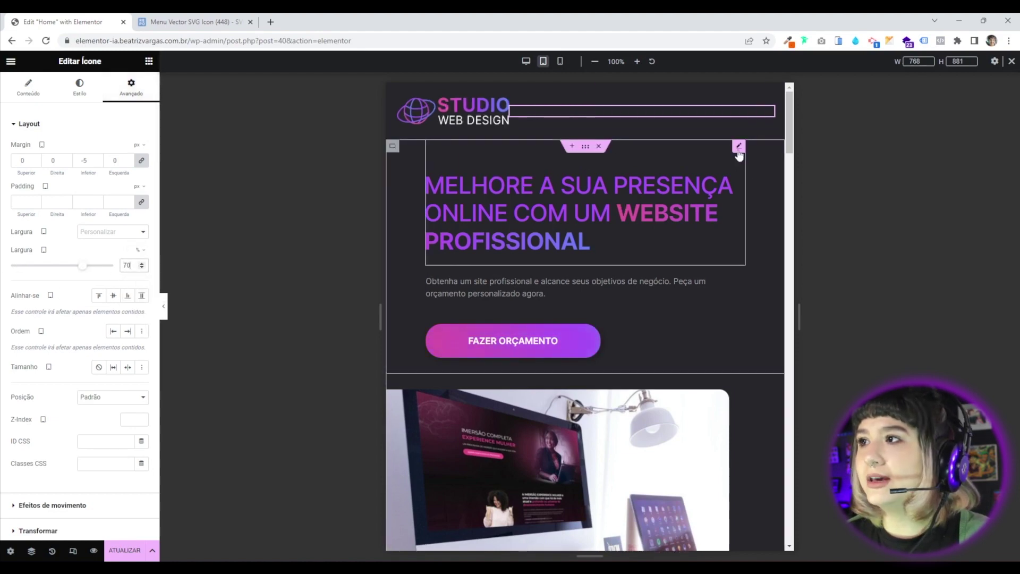
{"action": "left_click", "coordinate": [623, 206]}
{"action": "left_click", "coordinate": [763, 110]}
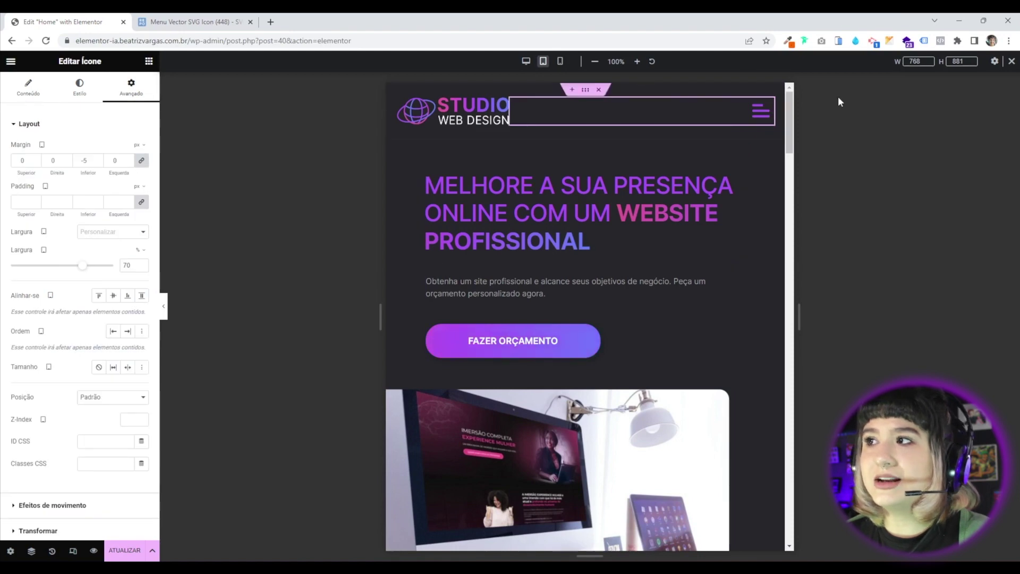
{"action": "left_click", "coordinate": [561, 62]}
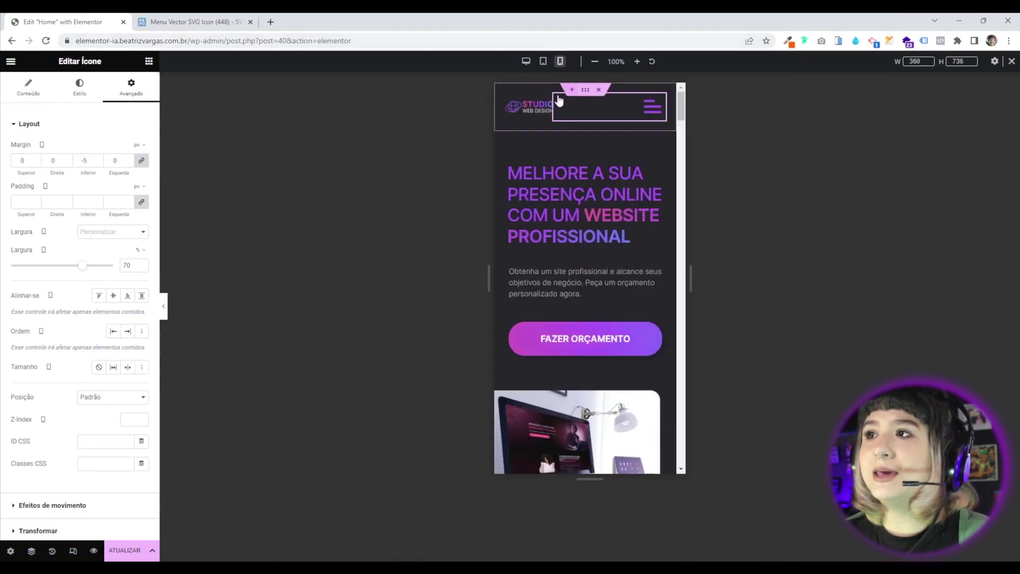
In mobile view, give the header container 15 padding on all four sides.
{"action": "left_click", "coordinate": [586, 91]}
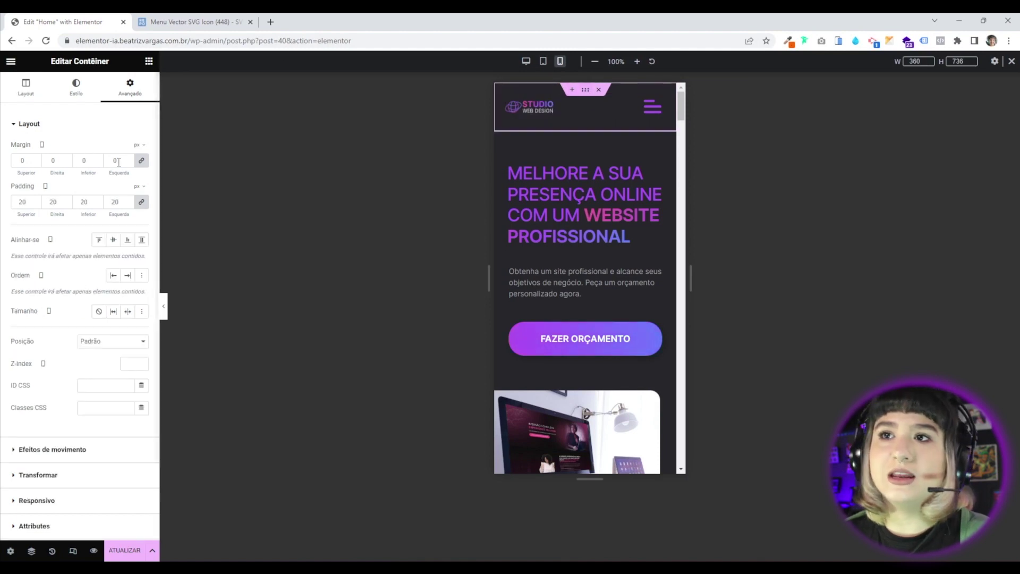
{"action": "left_click", "coordinate": [141, 202]}
{"action": "double_click", "coordinate": [24, 202]}
{"action": "type", "text": "15"}
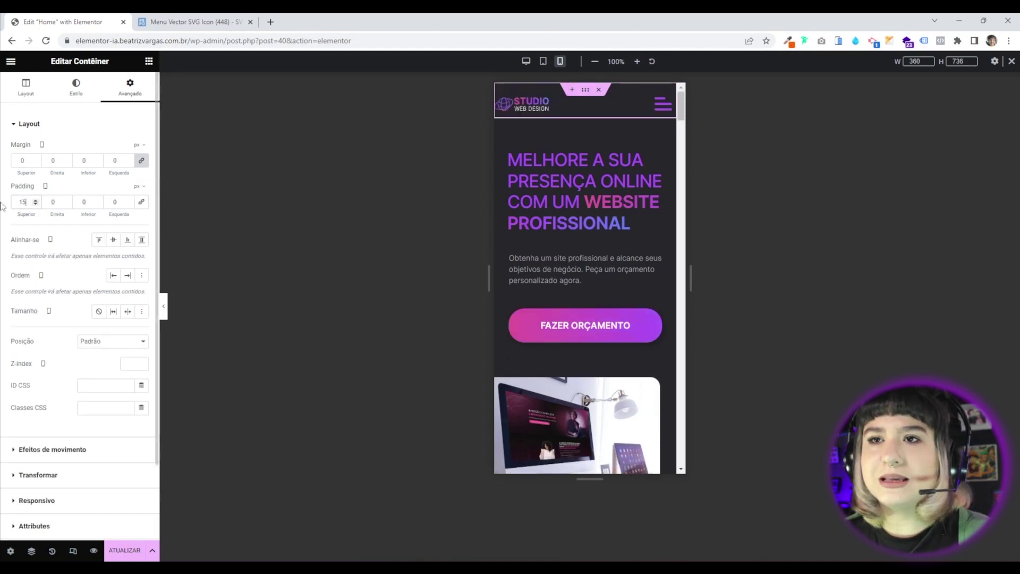
{"action": "left_click", "coordinate": [142, 202]}
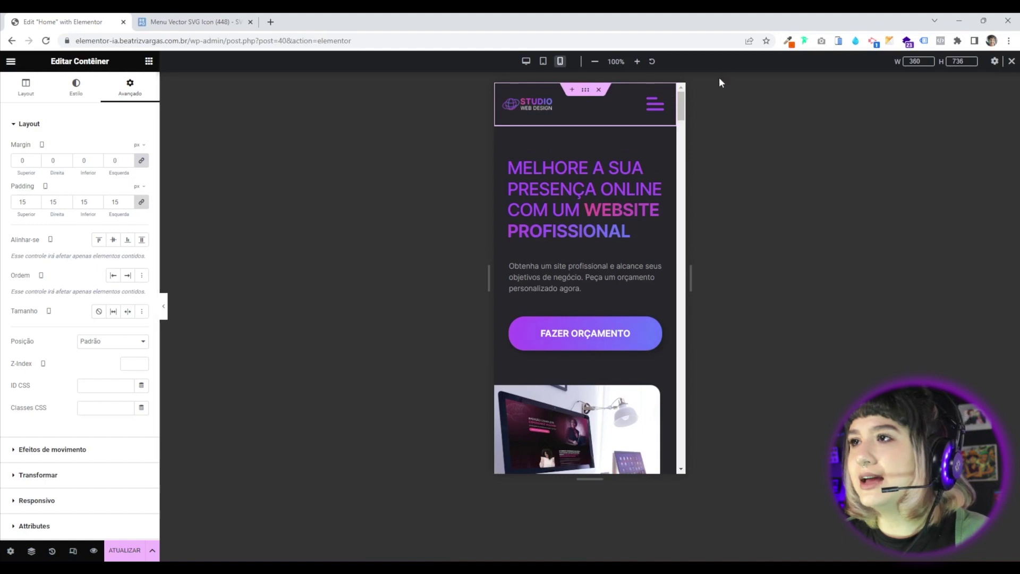
Set both the logo and the menu icon to 50% width, then return to desktop view.
{"action": "left_click", "coordinate": [549, 110]}
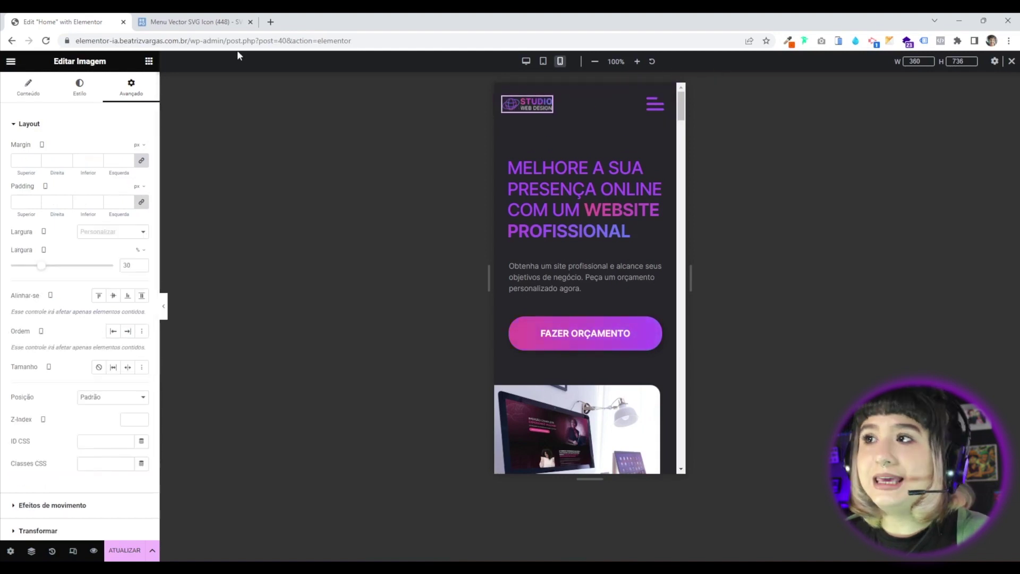
{"action": "left_click", "coordinate": [139, 266]}
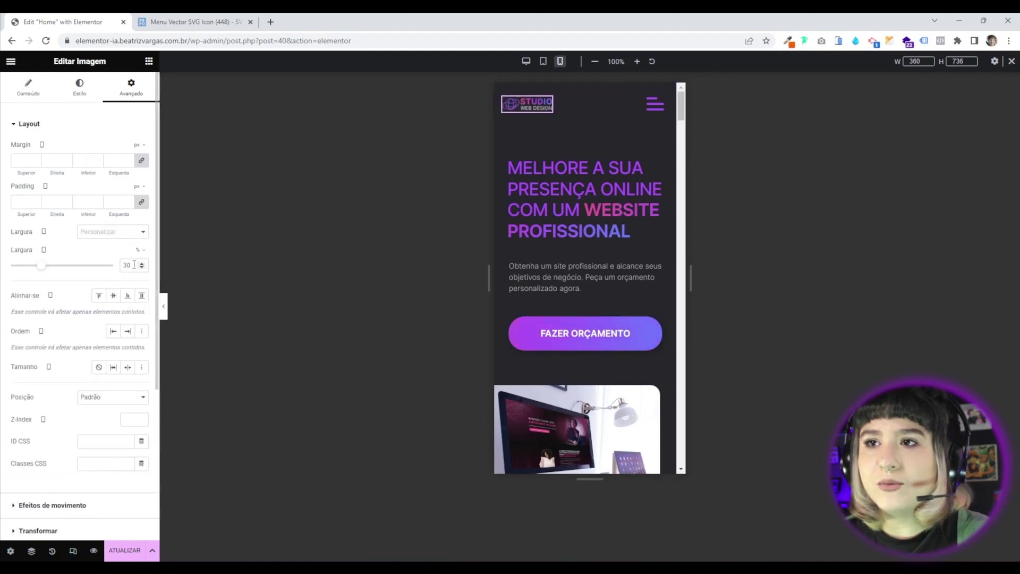
{"action": "key", "text": "BackSpace"}
{"action": "key", "text": "BackSpace"}
{"action": "type", "text": "50"}
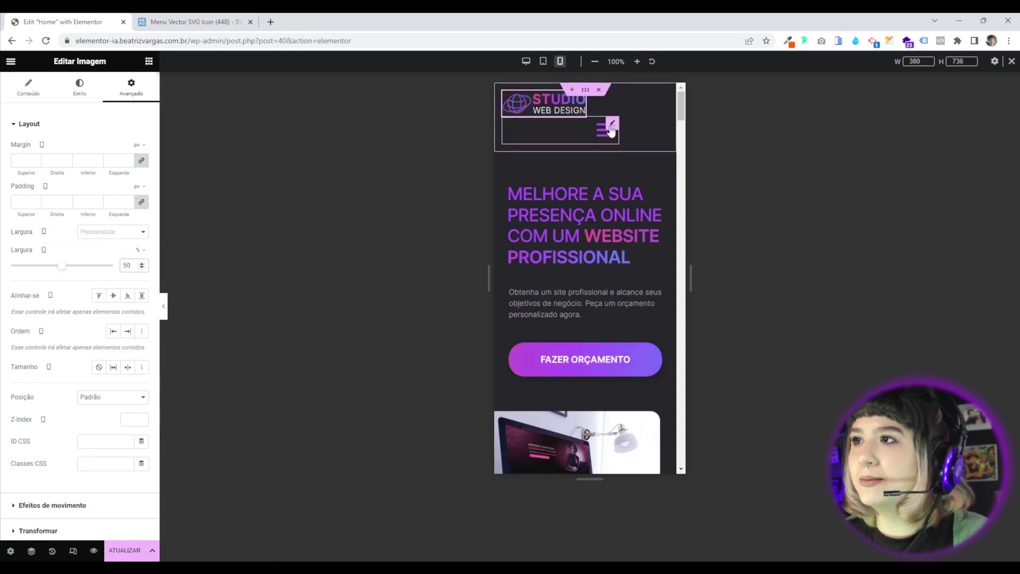
{"action": "left_click", "coordinate": [615, 126]}
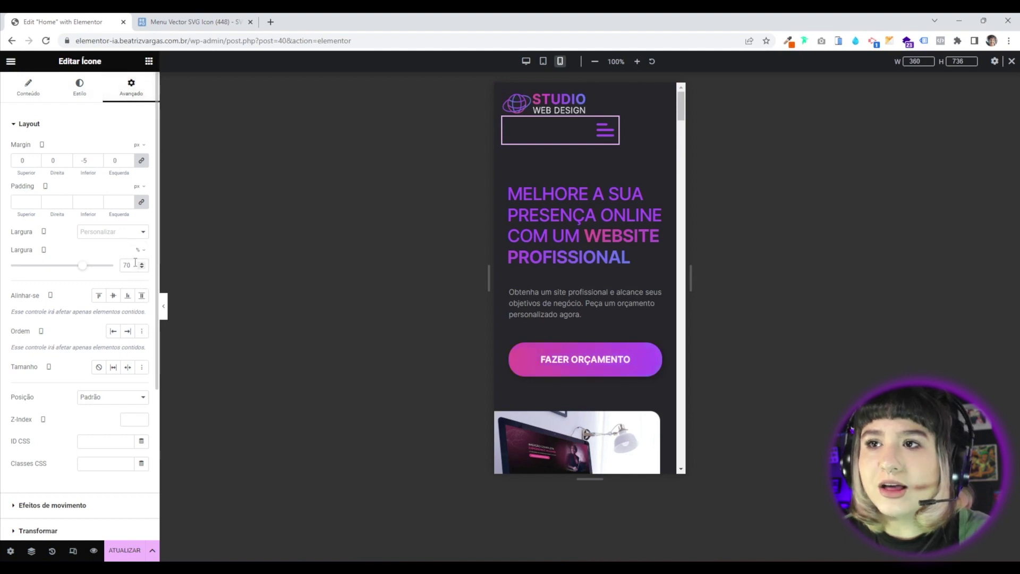
{"action": "type", "text": "50"}
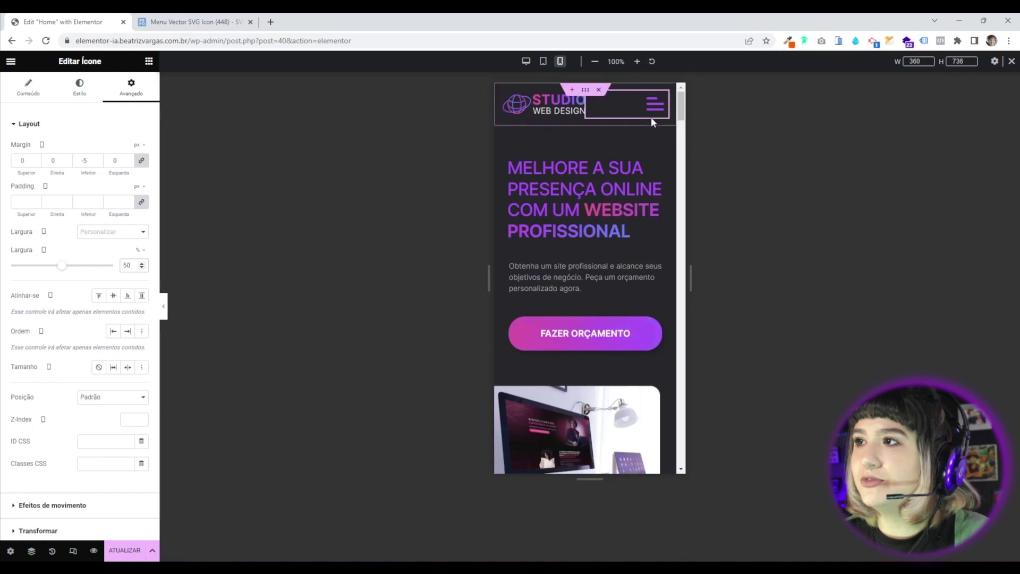
{"action": "left_click", "coordinate": [586, 89]}
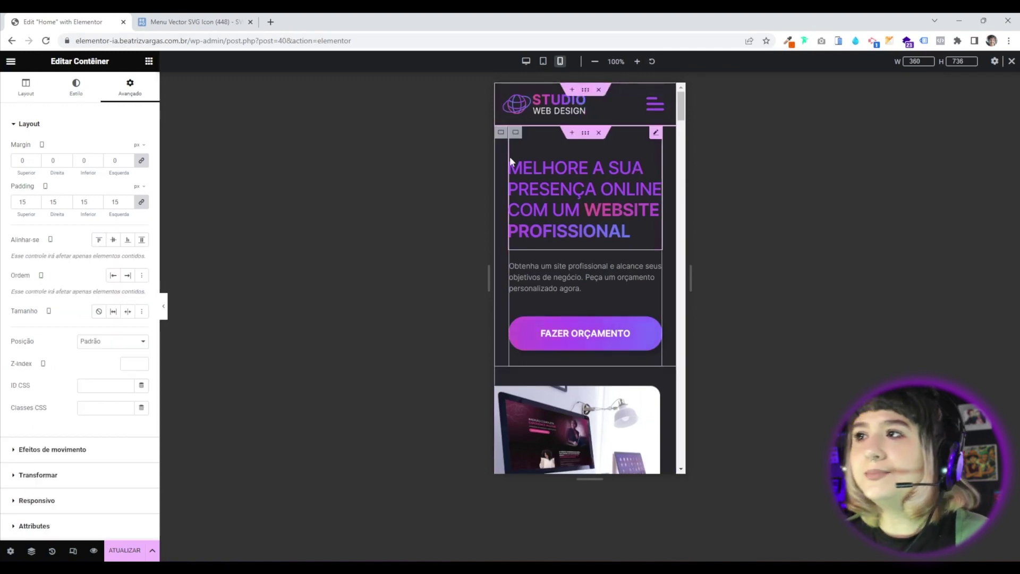
{"action": "left_click", "coordinate": [527, 62]}
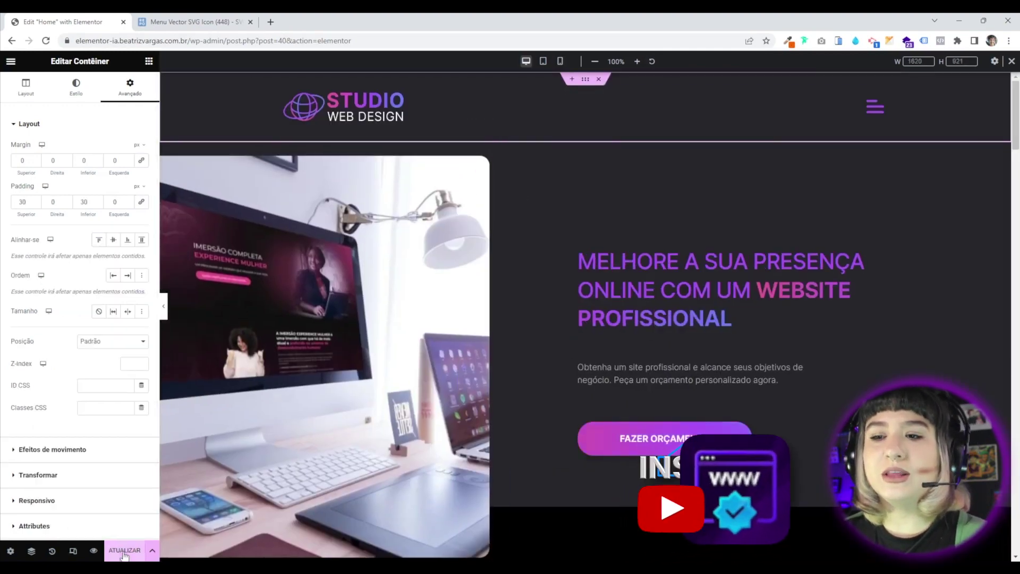
Click ATUALIZAR to save the page, then exit Elementor to the WordPress Painel.
{"action": "left_click", "coordinate": [124, 553]}
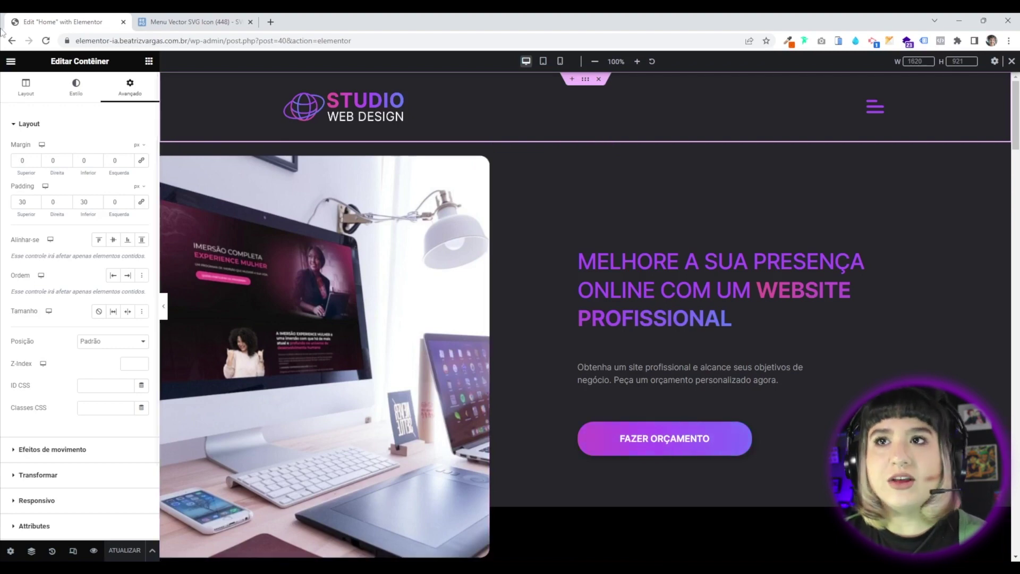
{"action": "left_click", "coordinate": [11, 62]}
{"action": "left_click", "coordinate": [46, 245]}
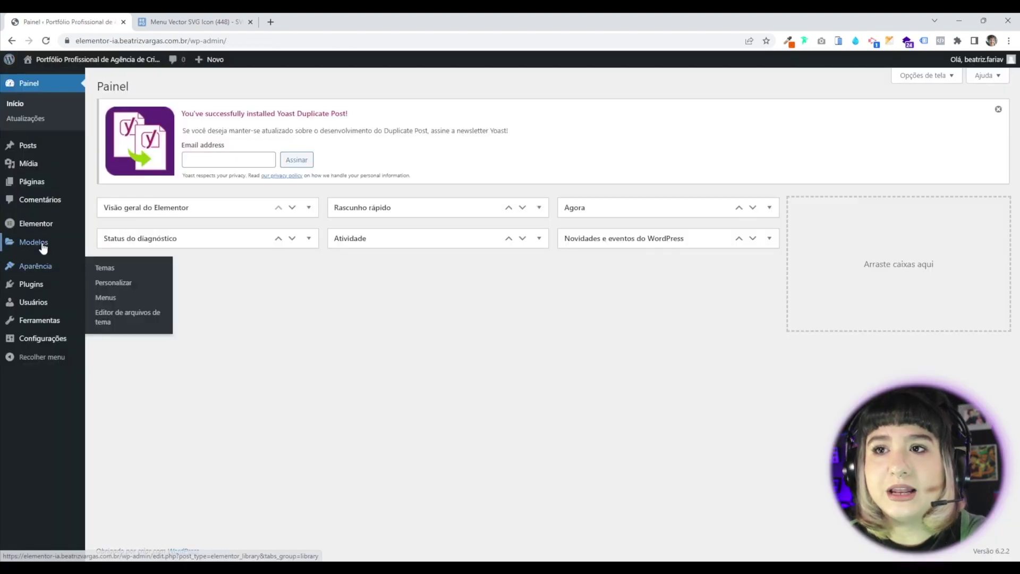
Under Modelos > Popups, create a Popup template named Menu Lateral.
{"action": "mouse_move", "coordinate": [43, 247]}
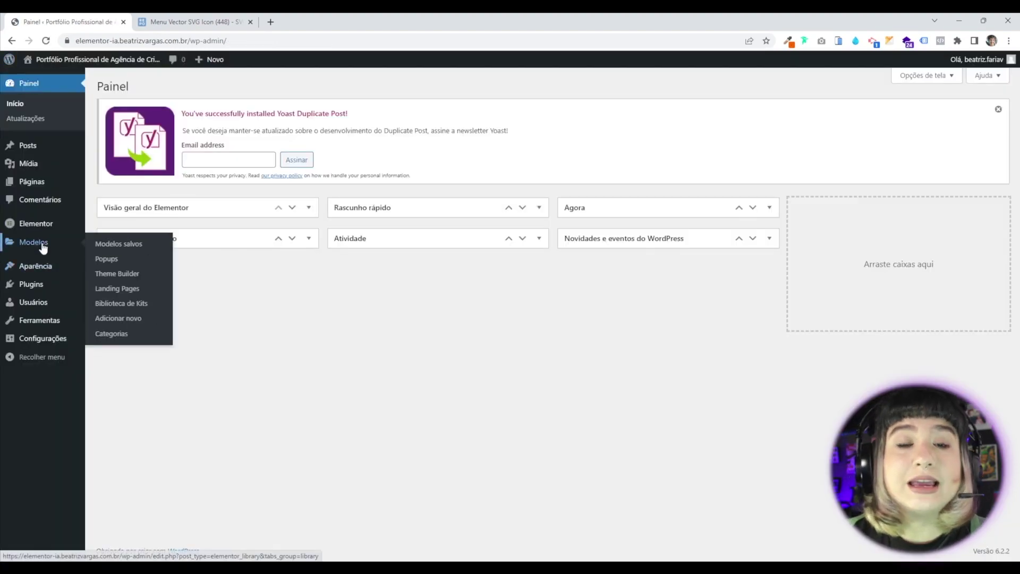
{"action": "left_click", "coordinate": [107, 259]}
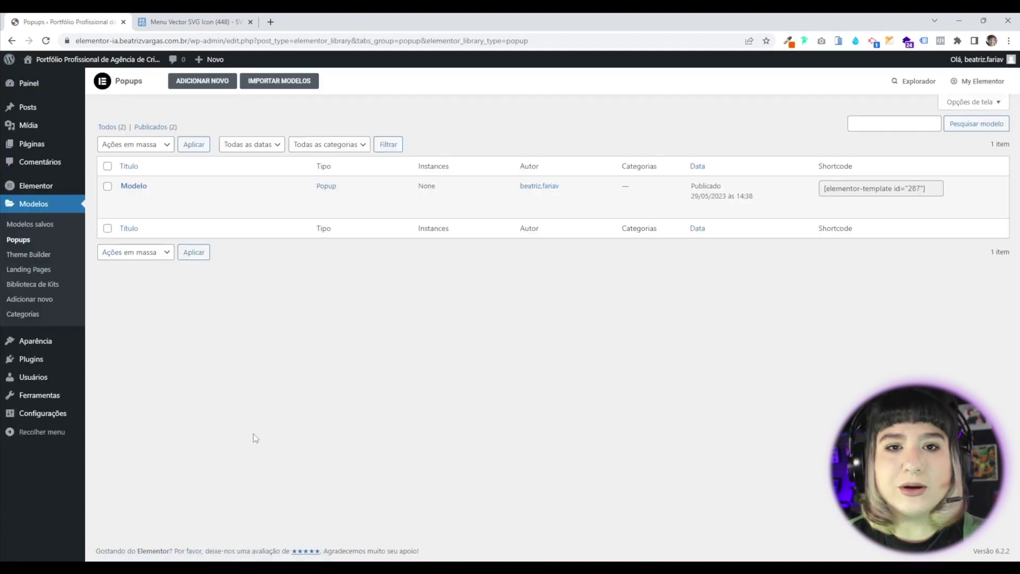
{"action": "left_click", "coordinate": [190, 85]}
{"action": "left_click", "coordinate": [538, 349]}
{"action": "type", "text": "Menu E"}
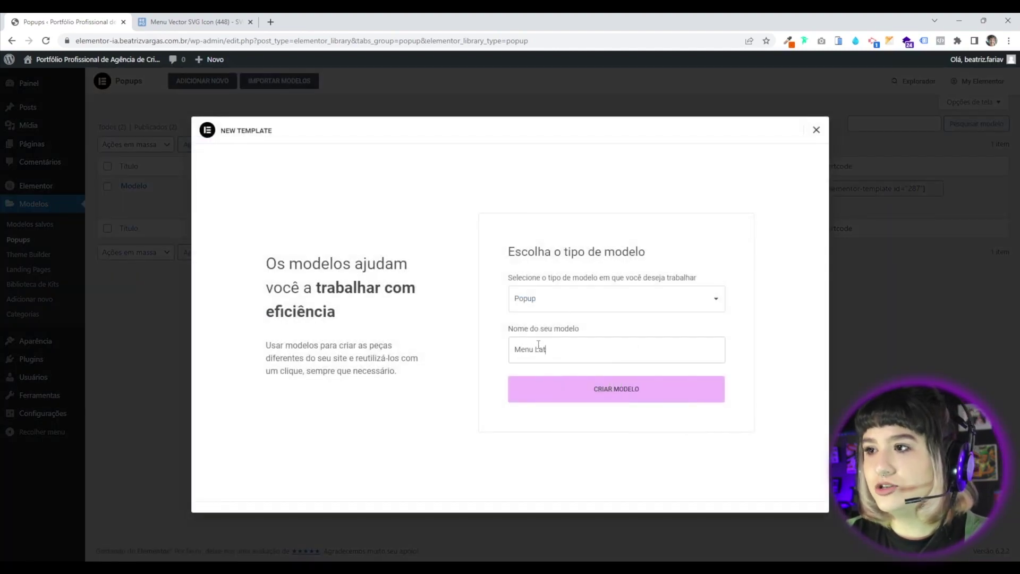
{"action": "type", "text": "ateral"}
{"action": "left_click", "coordinate": [563, 393]}
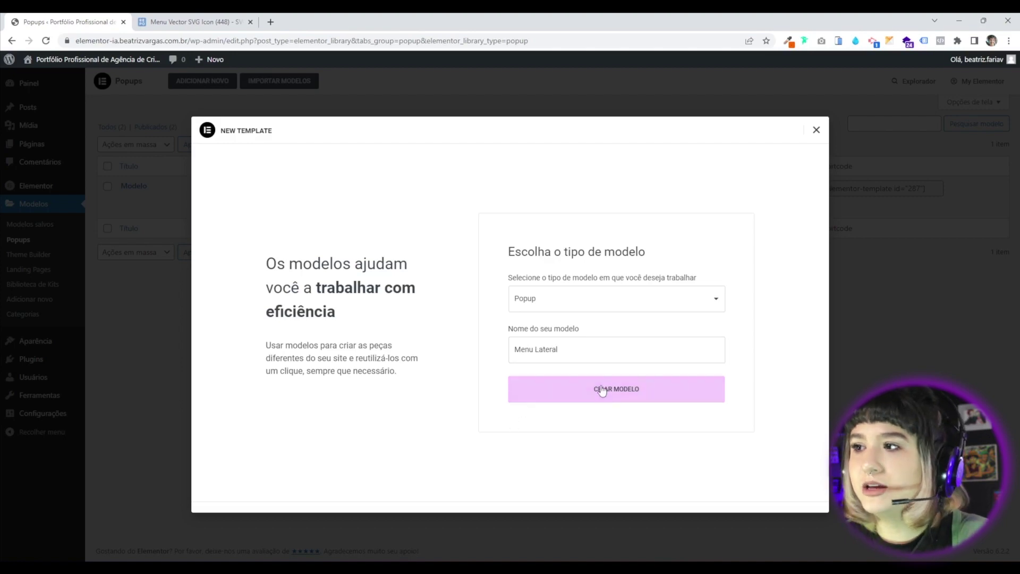
{"action": "left_click", "coordinate": [617, 398]}
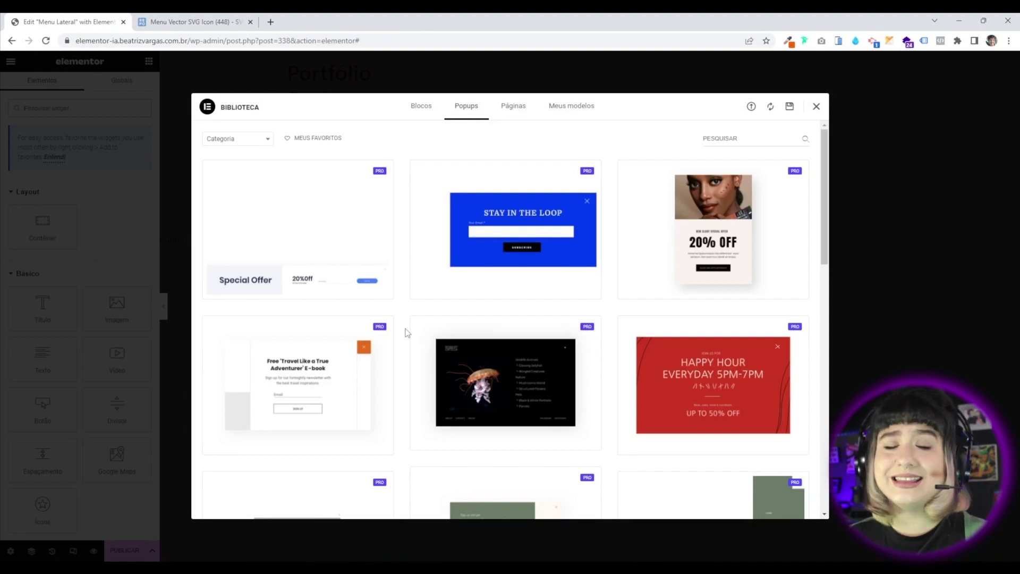
Close the popup template library and select the site's wp-admin address in the address bar.
{"action": "scroll", "coordinate": [621, 292], "scroll_direction": "down", "scroll_amount": 15}
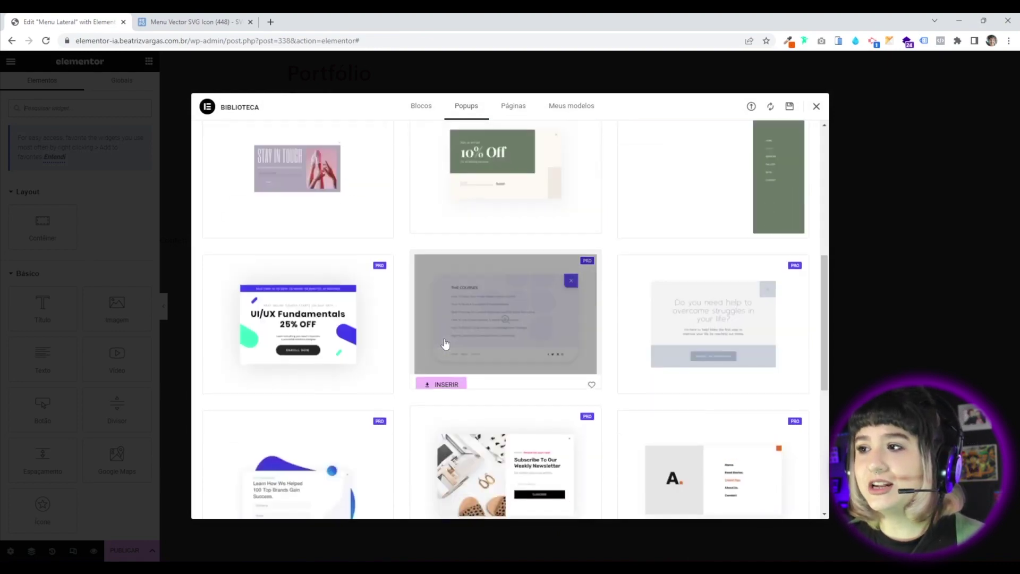
{"action": "scroll", "coordinate": [337, 377], "scroll_direction": "up", "scroll_amount": 15}
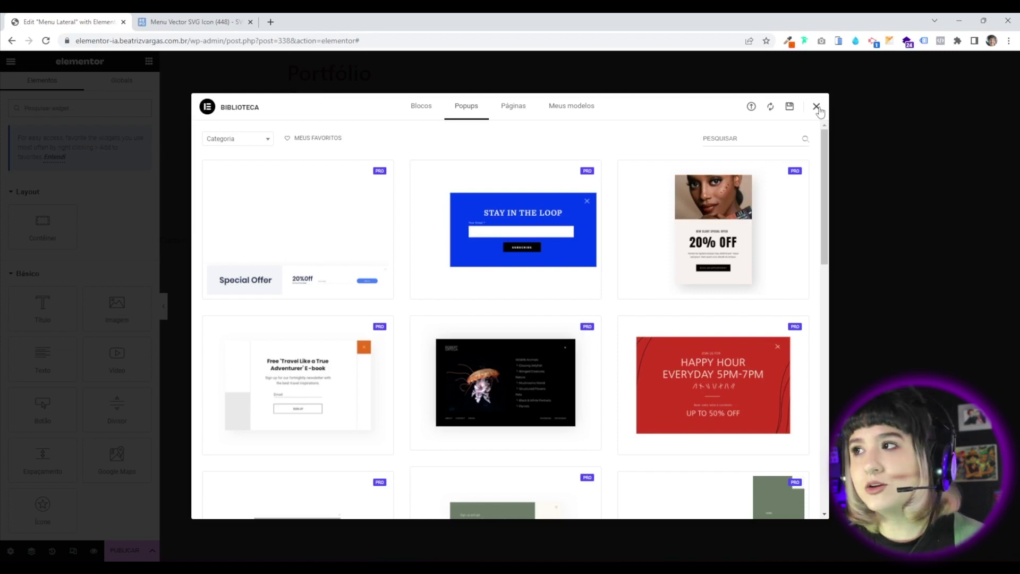
{"action": "left_click", "coordinate": [817, 107]}
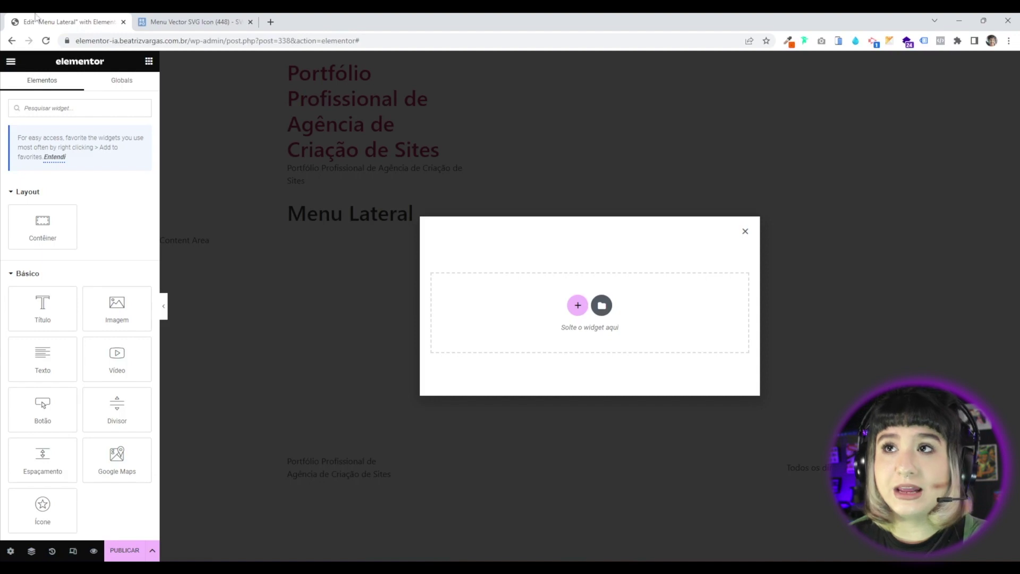
{"action": "left_click_drag", "start_coordinate": [226, 42], "coordinate": [2, 49]}
{"action": "key", "text": "ctrl+c"}
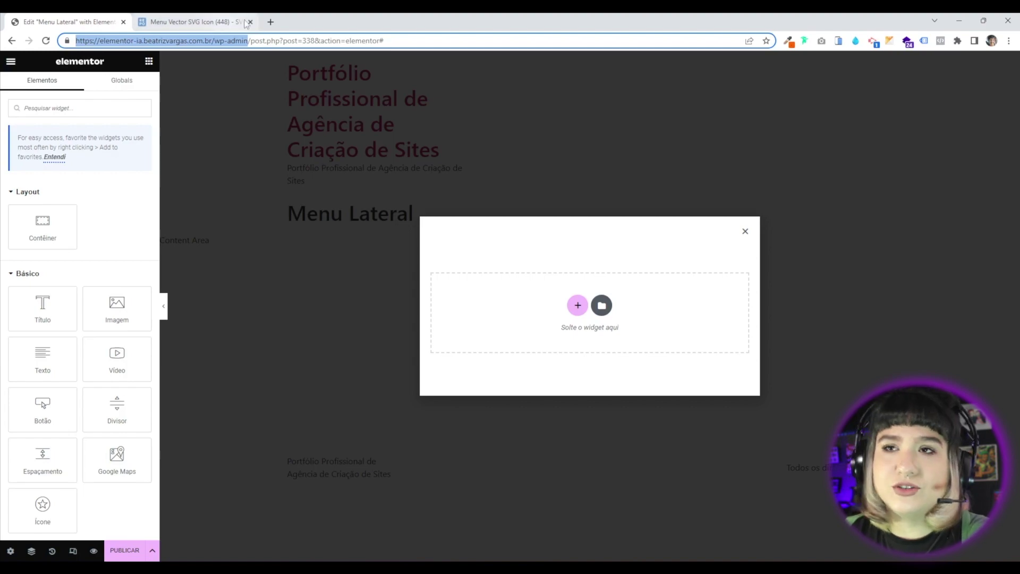
Open a new browser tab and paste the copied wp-admin address.
{"action": "left_click", "coordinate": [270, 22]}
{"action": "key", "text": "ctrl+v"}
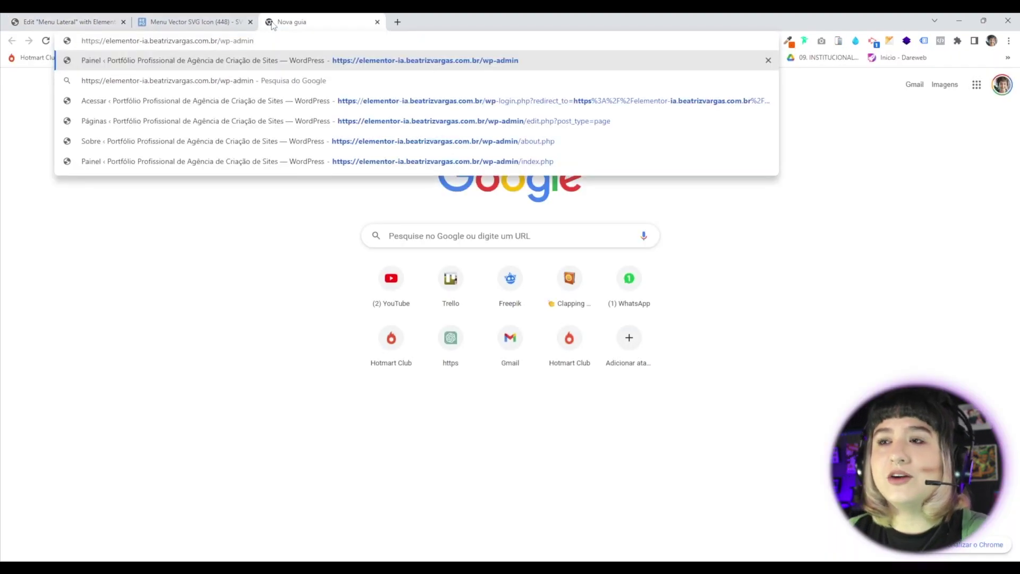
Load the WordPress dashboard and go to Elementor's Settings Recursos (features) page.
{"action": "key", "text": "Return"}
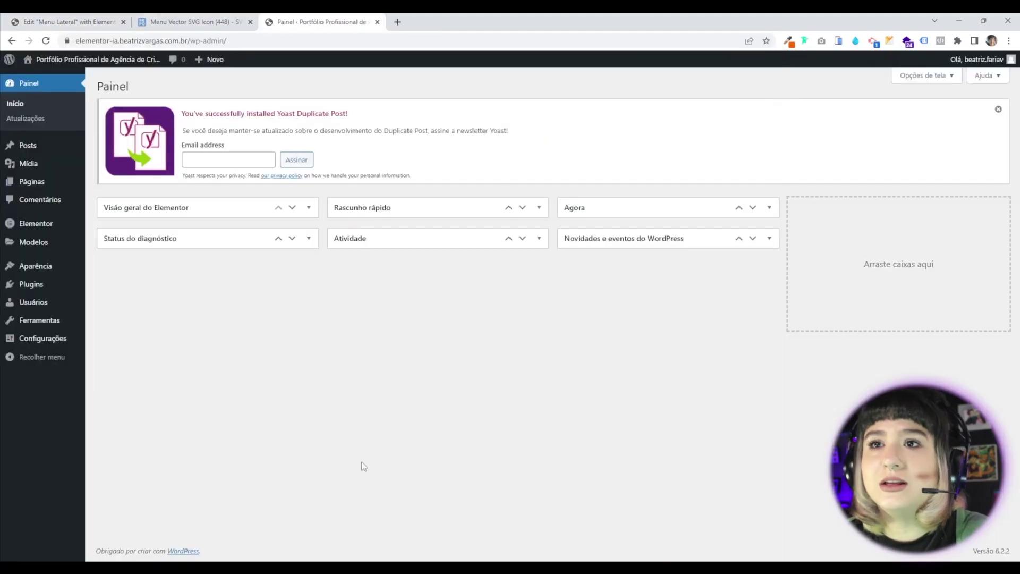
{"action": "mouse_move", "coordinate": [35, 227]}
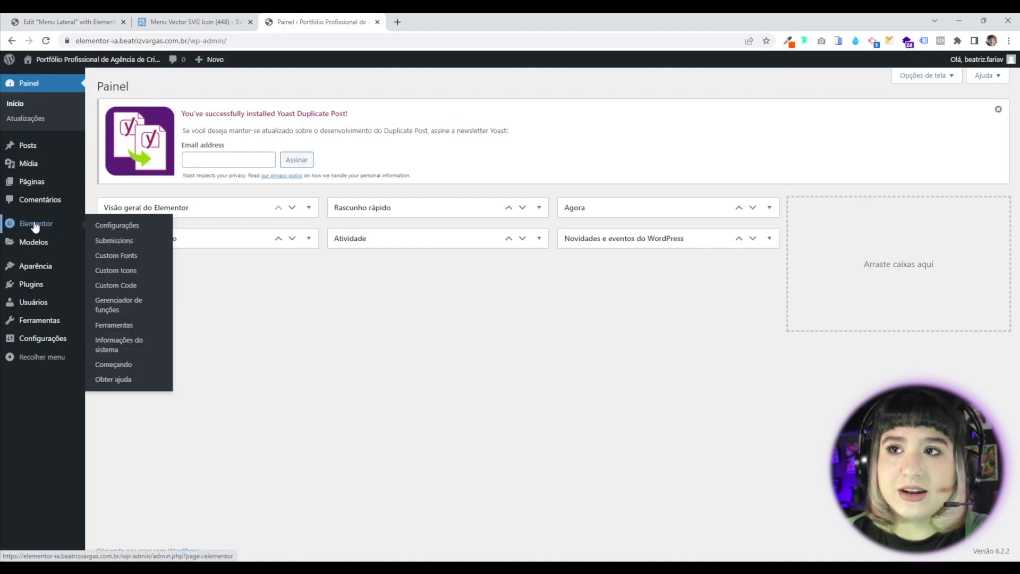
{"action": "left_click", "coordinate": [109, 226]}
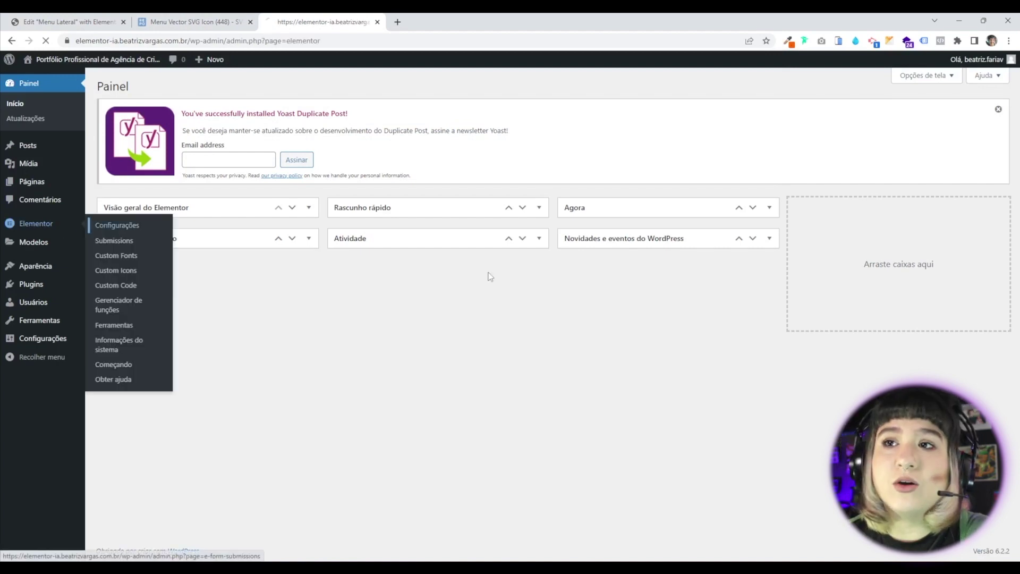
{"action": "left_click", "coordinate": [257, 200]}
{"action": "scroll", "coordinate": [209, 255], "scroll_direction": "down", "scroll_amount": 4}
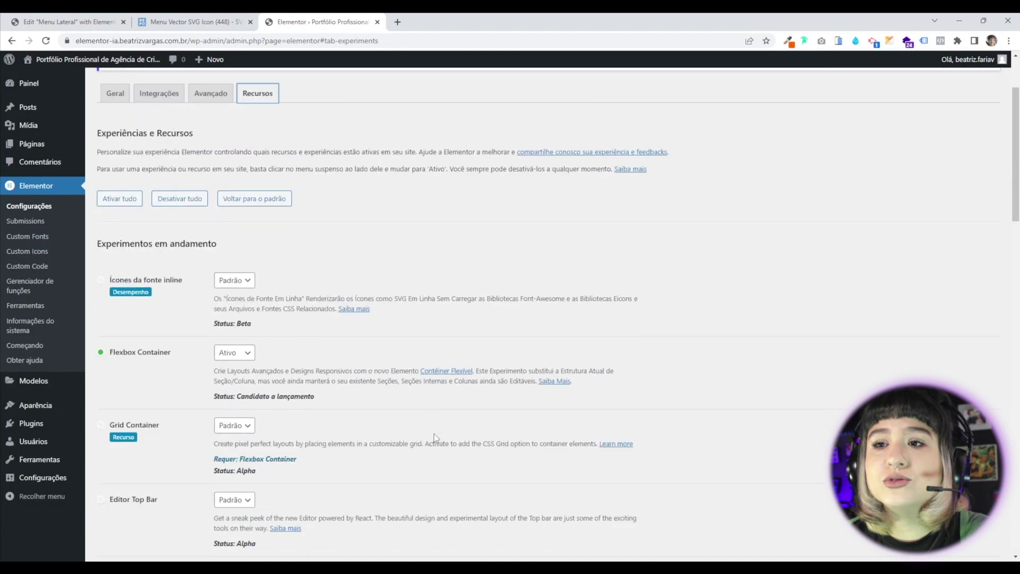
Confirm Flexbox Container is set to Ativo, then close the settings tab.
{"action": "left_click", "coordinate": [229, 248]}
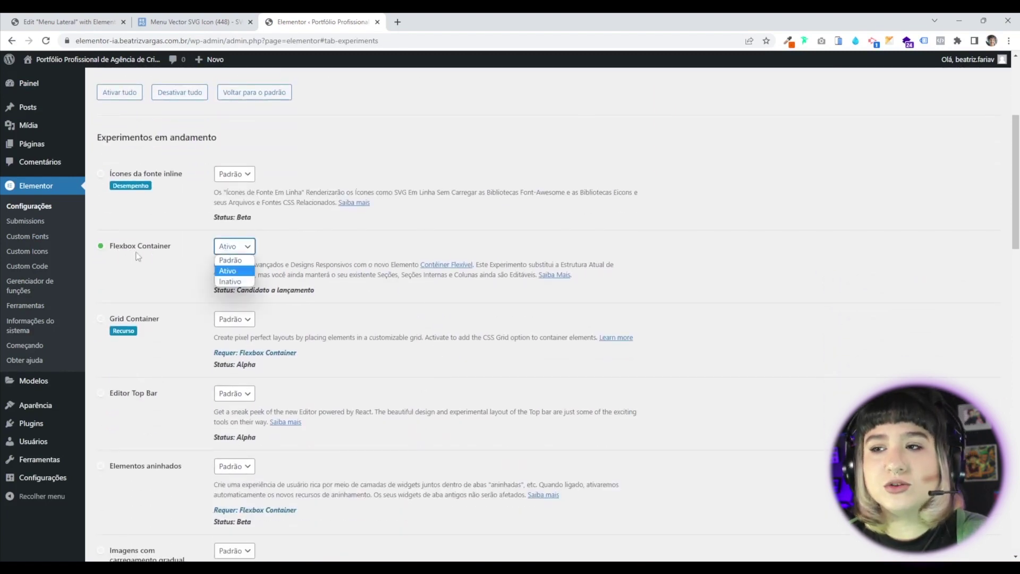
{"action": "left_click", "coordinate": [347, 293]}
{"action": "scroll", "coordinate": [283, 405], "scroll_direction": "down", "scroll_amount": 15}
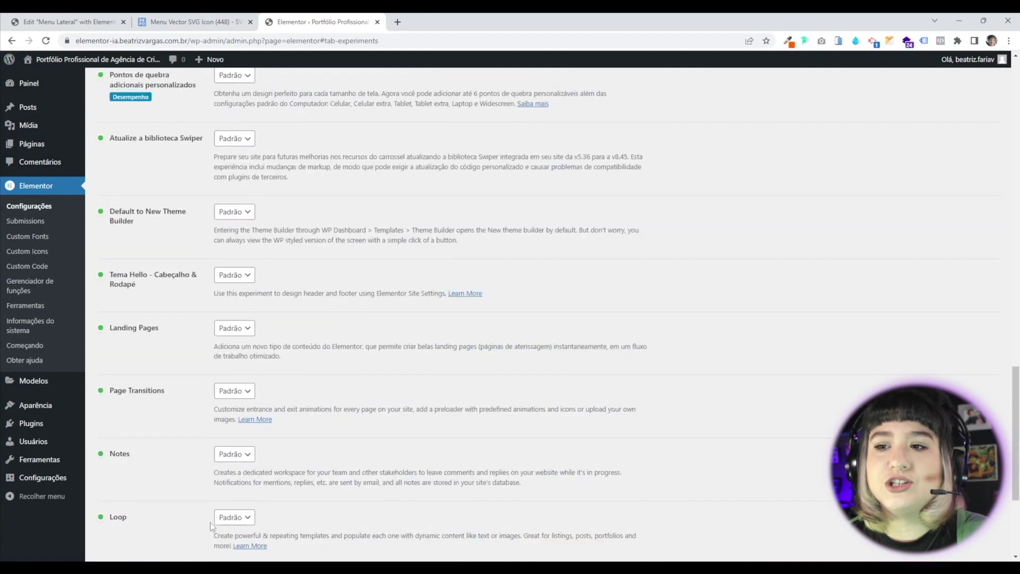
{"action": "scroll", "coordinate": [243, 484], "scroll_direction": "up", "scroll_amount": 15}
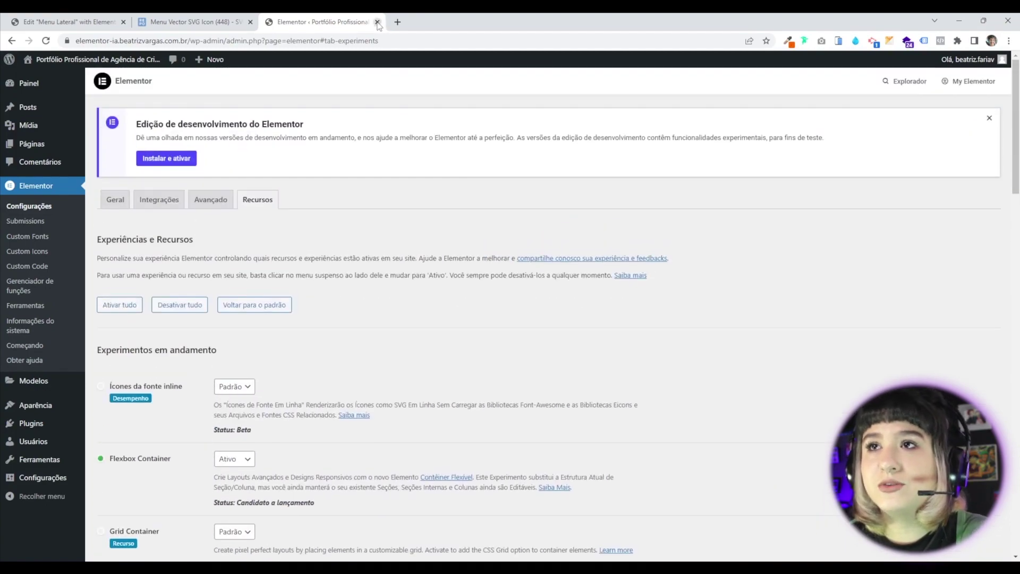
{"action": "left_click", "coordinate": [378, 22]}
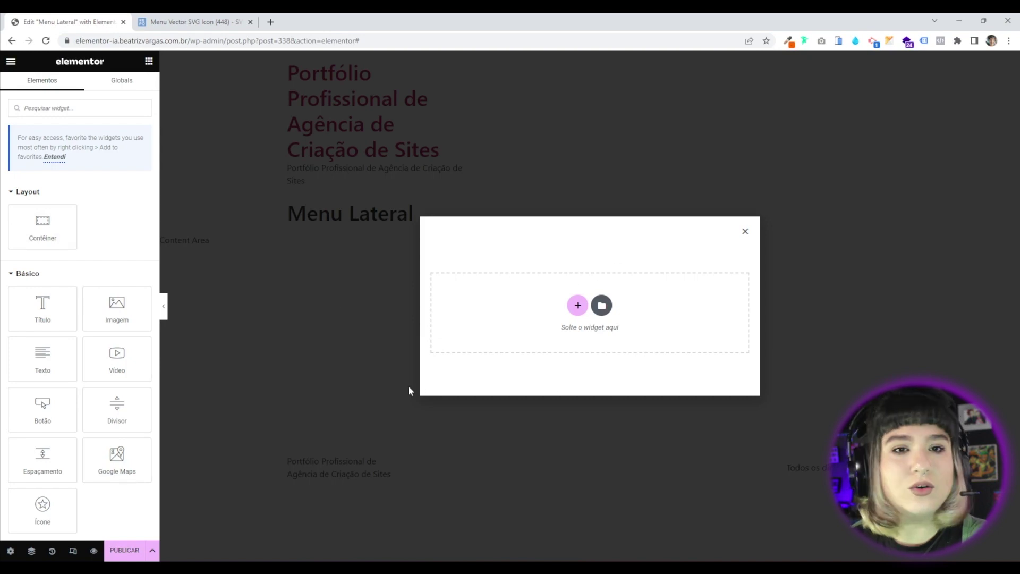
In the popup's own settings, enter 400 as the popup Width.
{"action": "left_click", "coordinate": [9, 551]}
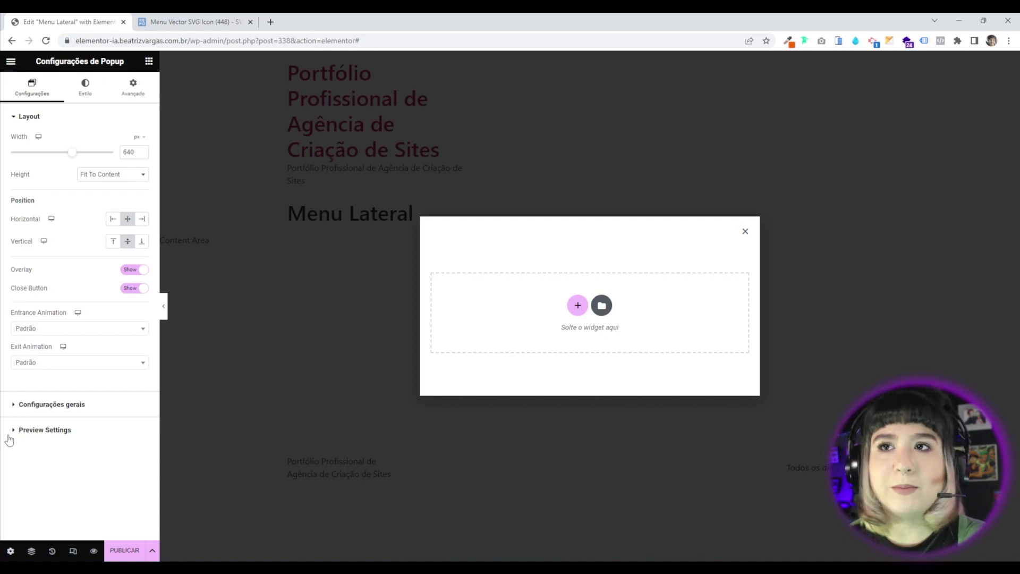
{"action": "left_click", "coordinate": [130, 154]}
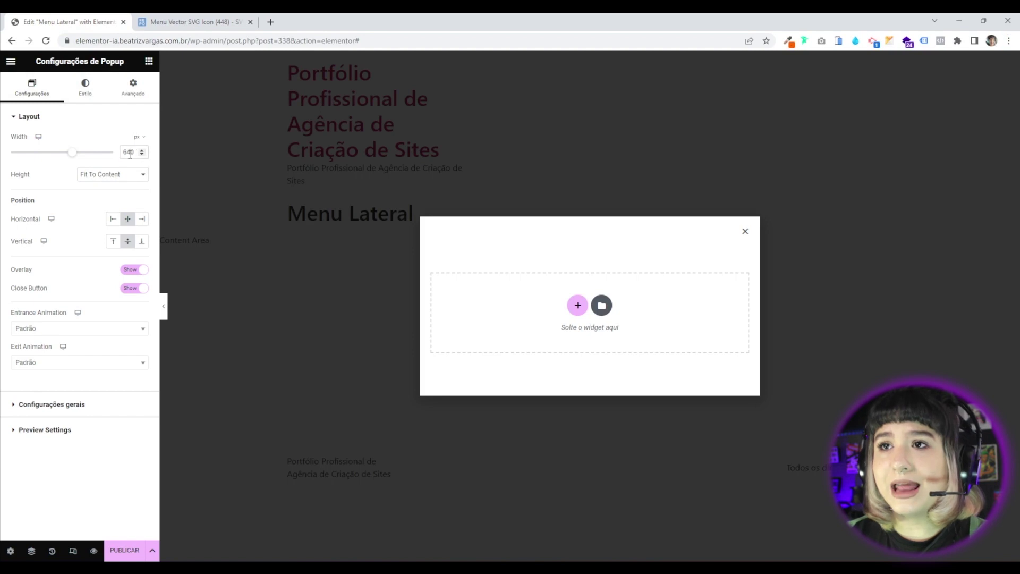
{"action": "type", "text": "400"}
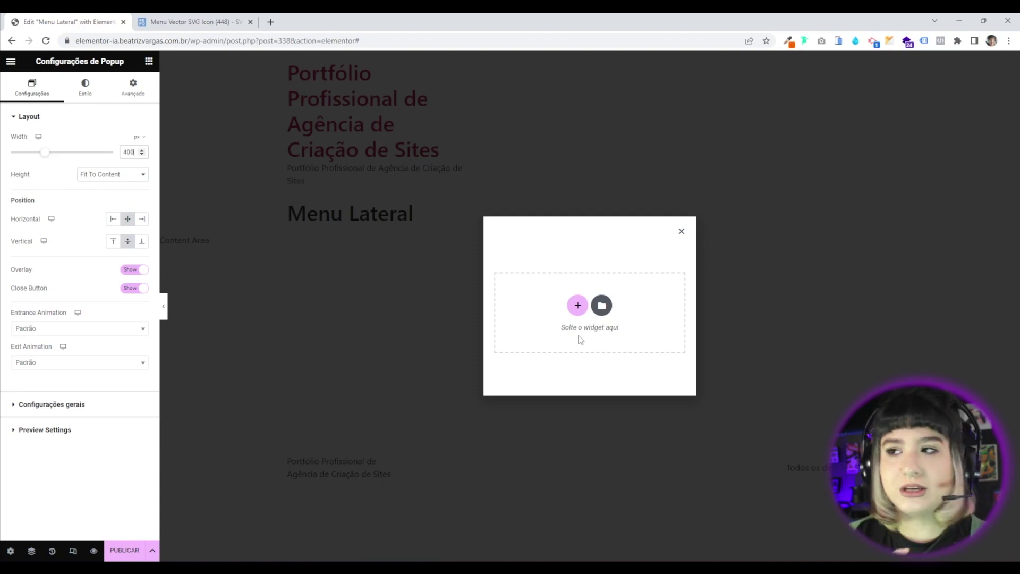
Set the popup Height to Fit To Screen with Content Position Top.
{"action": "left_click", "coordinate": [102, 176]}
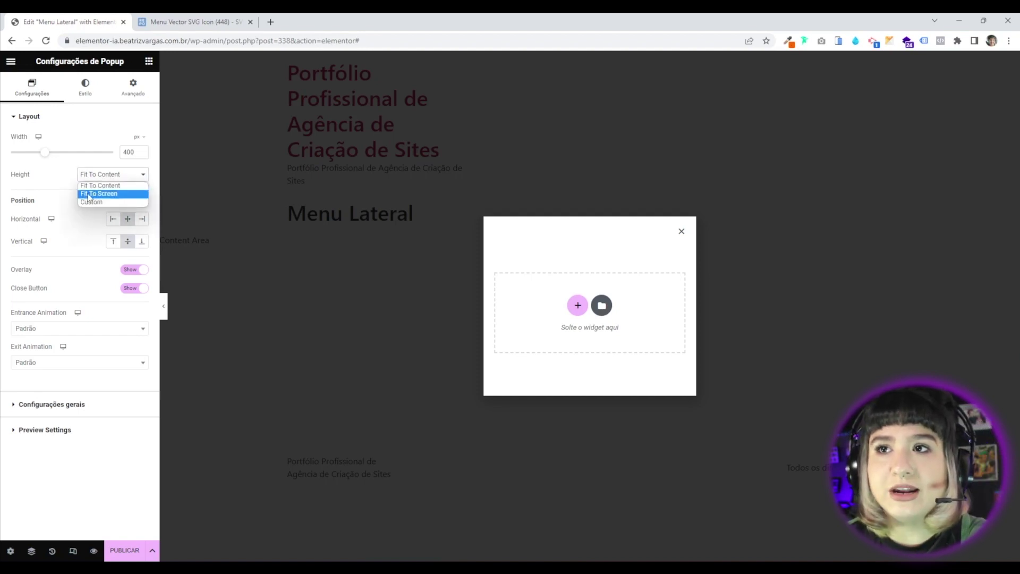
{"action": "left_click", "coordinate": [110, 198]}
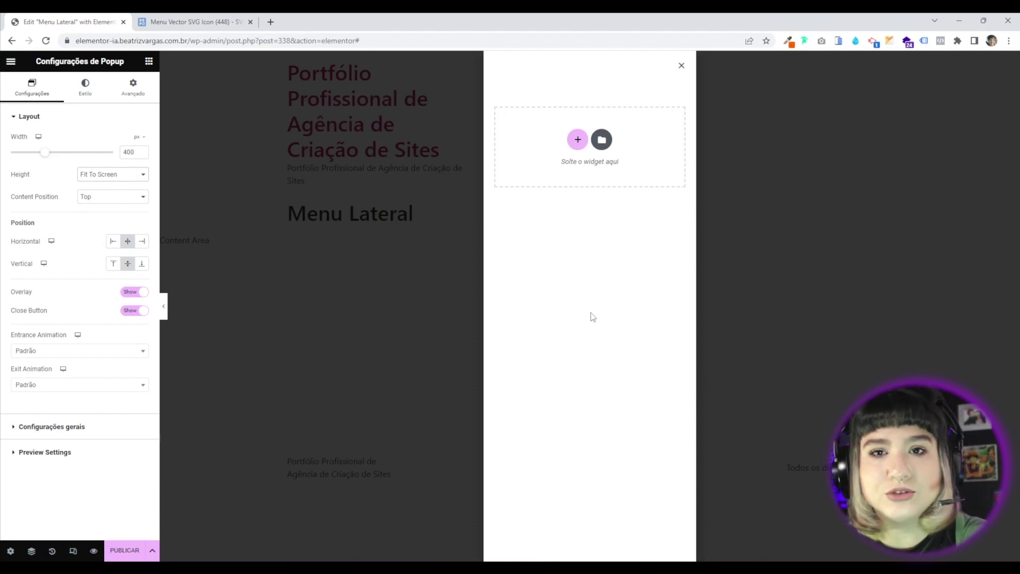
{"action": "left_click", "coordinate": [113, 197]}
{"action": "left_click", "coordinate": [61, 210]}
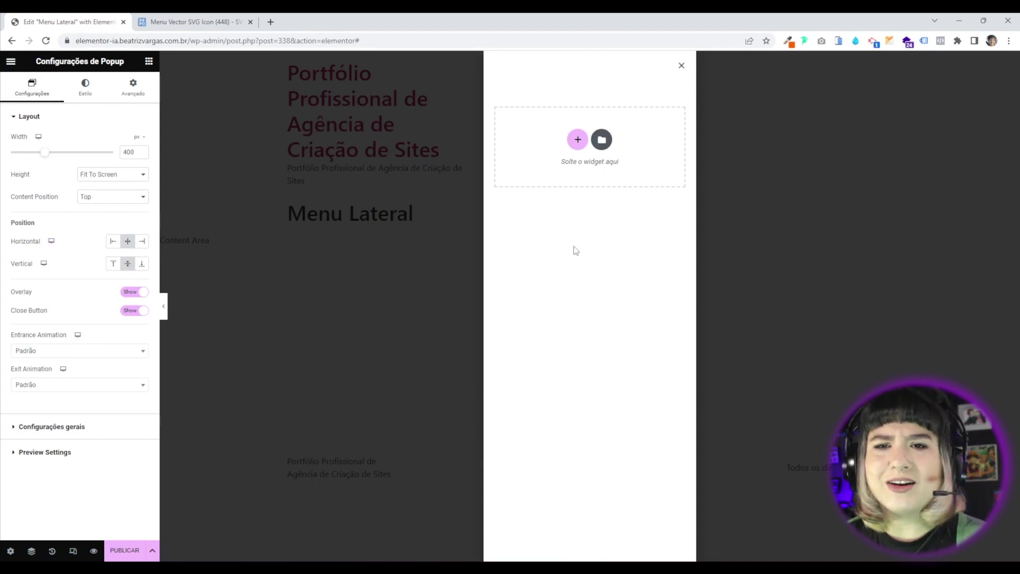
Place the popup at the Left horizontal position, keeping the overlay enabled.
{"action": "left_click", "coordinate": [113, 242]}
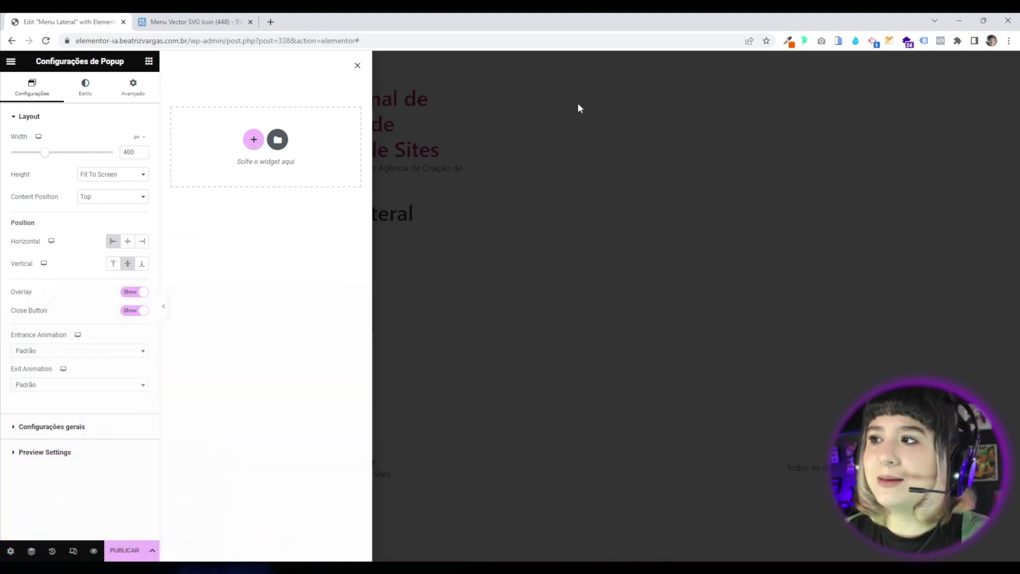
{"action": "left_click", "coordinate": [136, 292]}
{"action": "left_click", "coordinate": [131, 295]}
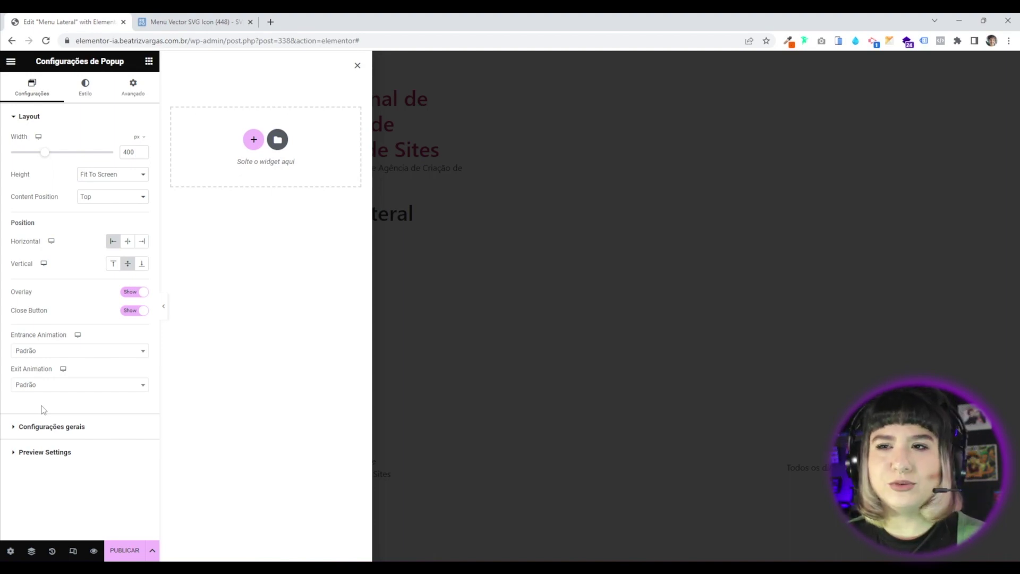
Set Entrance Animation to Slide In Left and Exit Animation to Slide Out Left.
{"action": "left_click", "coordinate": [85, 351]}
{"action": "left_click_drag", "start_coordinate": [144, 400], "coordinate": [147, 430]}
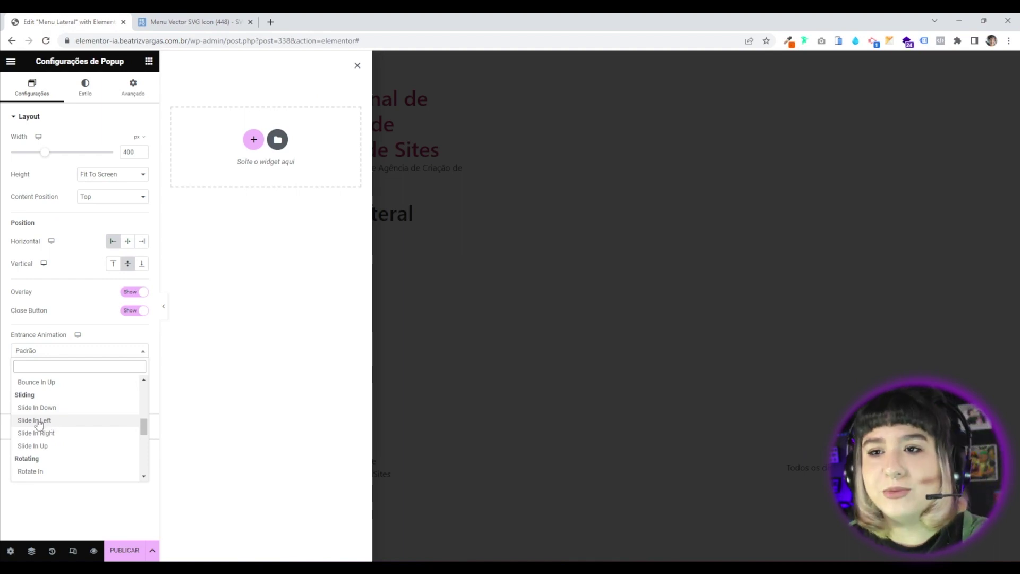
{"action": "left_click", "coordinate": [42, 420]}
{"action": "left_click", "coordinate": [64, 385]}
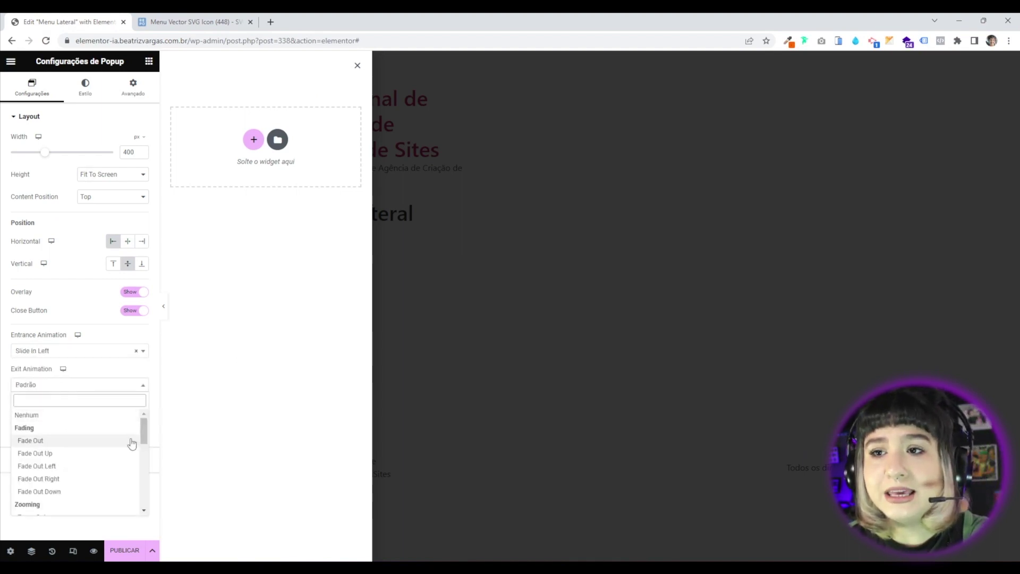
{"action": "scroll", "coordinate": [145, 435], "scroll_direction": "down", "scroll_amount": 3}
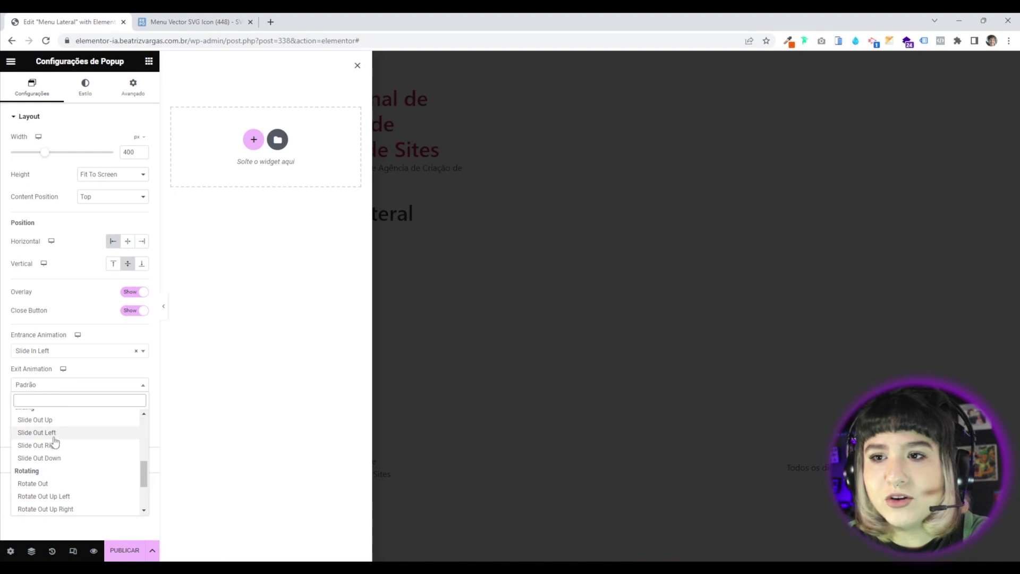
{"action": "left_click", "coordinate": [43, 436]}
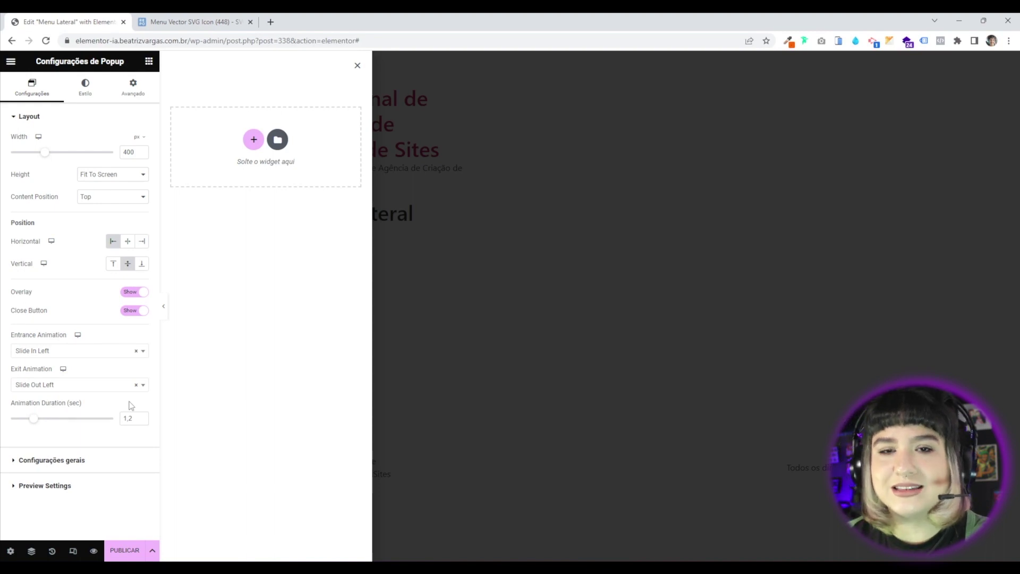
Keep Slide In Left as the entrance animation and expand Configurações gerais.
{"action": "left_click", "coordinate": [87, 353]}
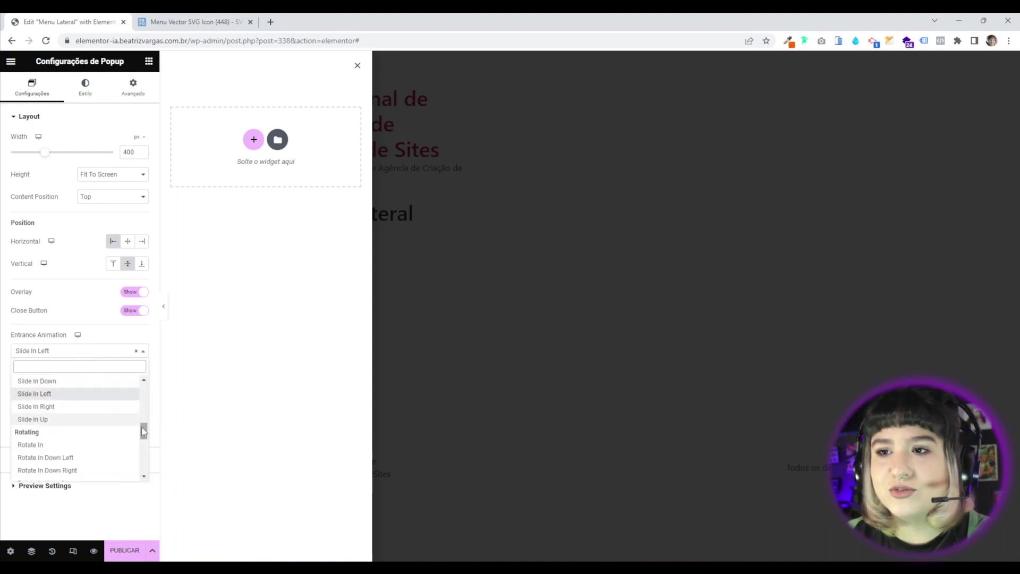
{"action": "left_click_drag", "start_coordinate": [144, 434], "coordinate": [144, 428]}
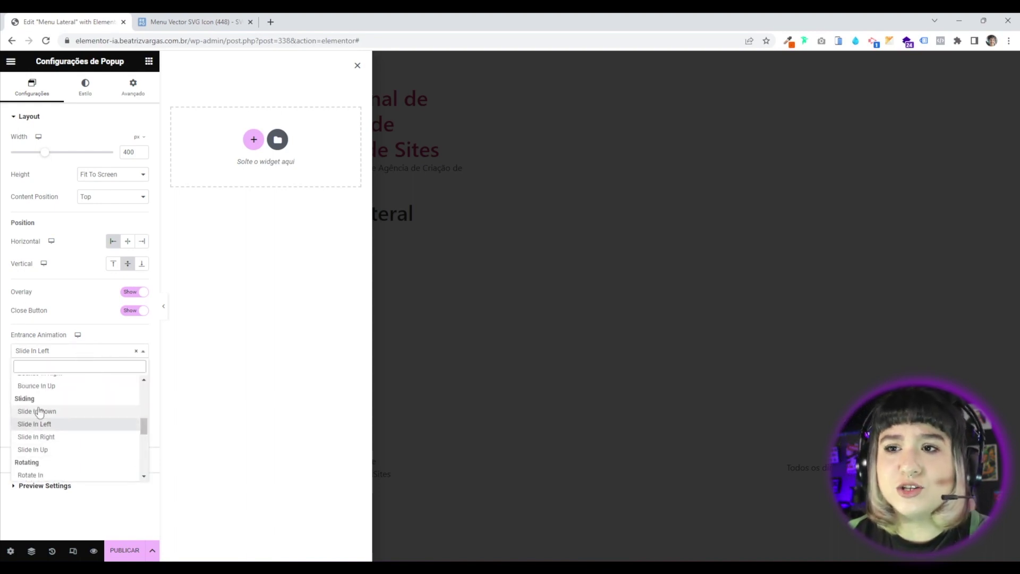
{"action": "scroll", "coordinate": [79, 449], "scroll_direction": "up", "scroll_amount": 5}
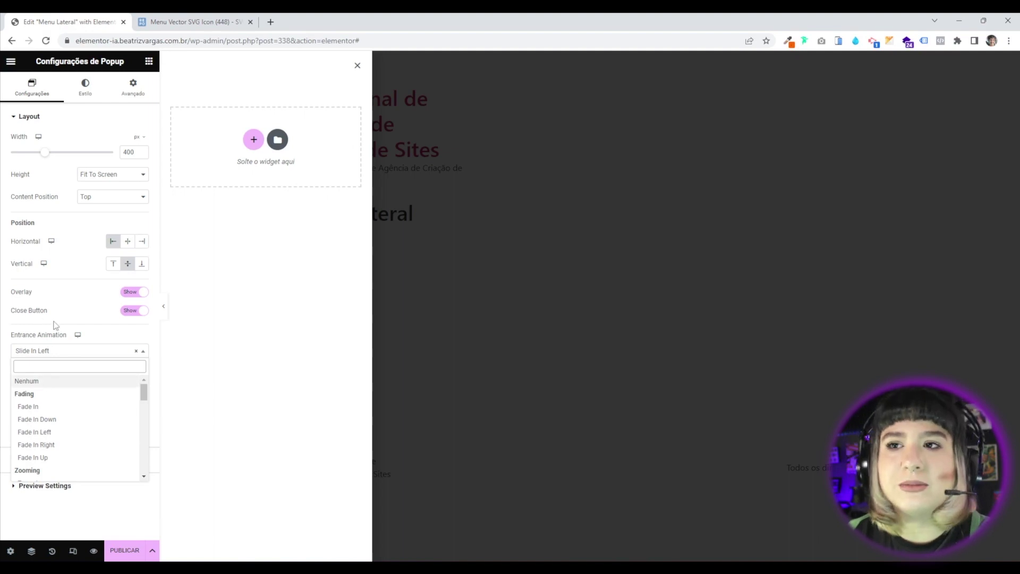
{"action": "left_click", "coordinate": [79, 324]}
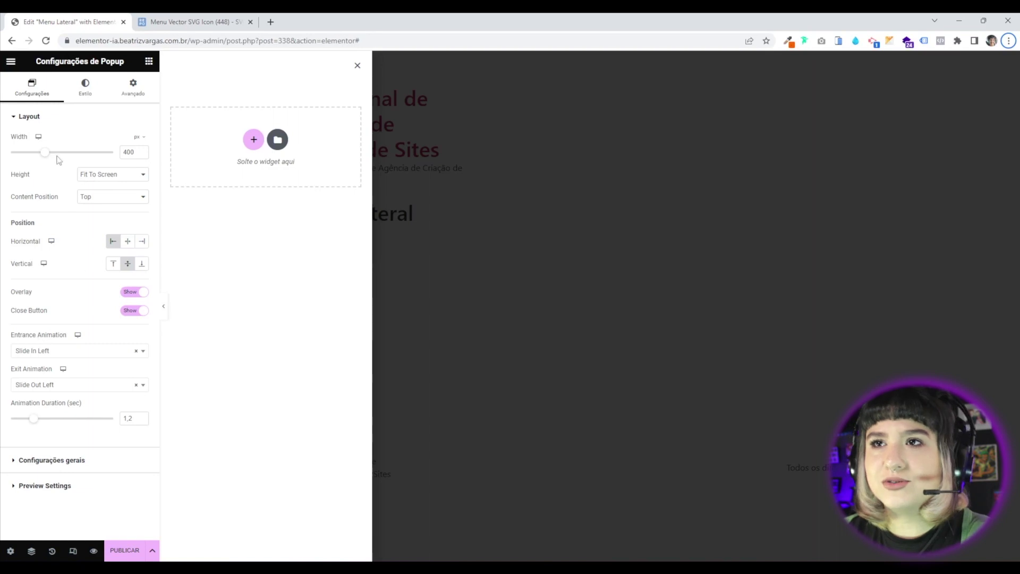
{"action": "left_click", "coordinate": [77, 461]}
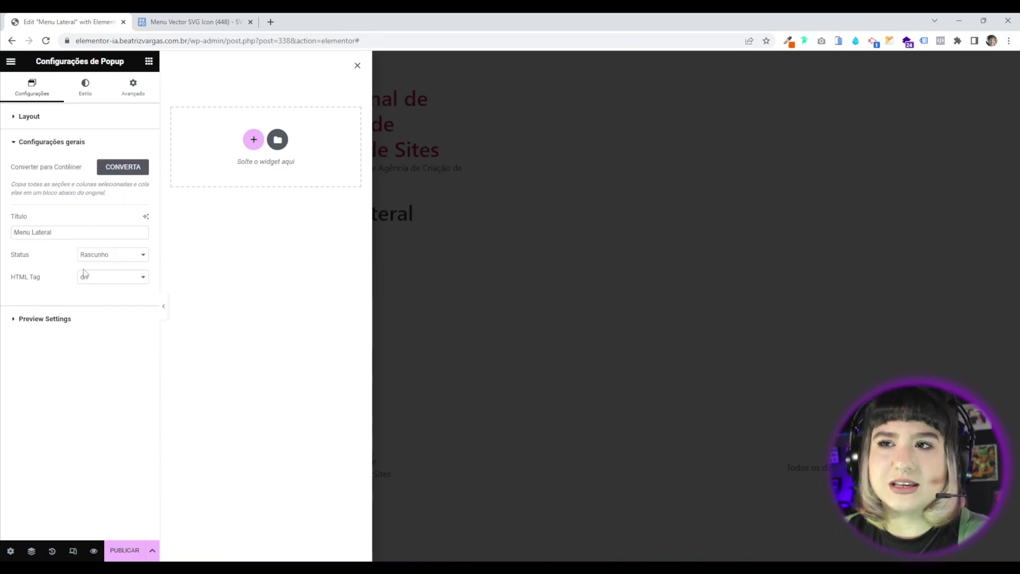
In the Style tab, set the popup's Tipo de fundo to Degradê (gradient).
{"action": "left_click", "coordinate": [81, 95]}
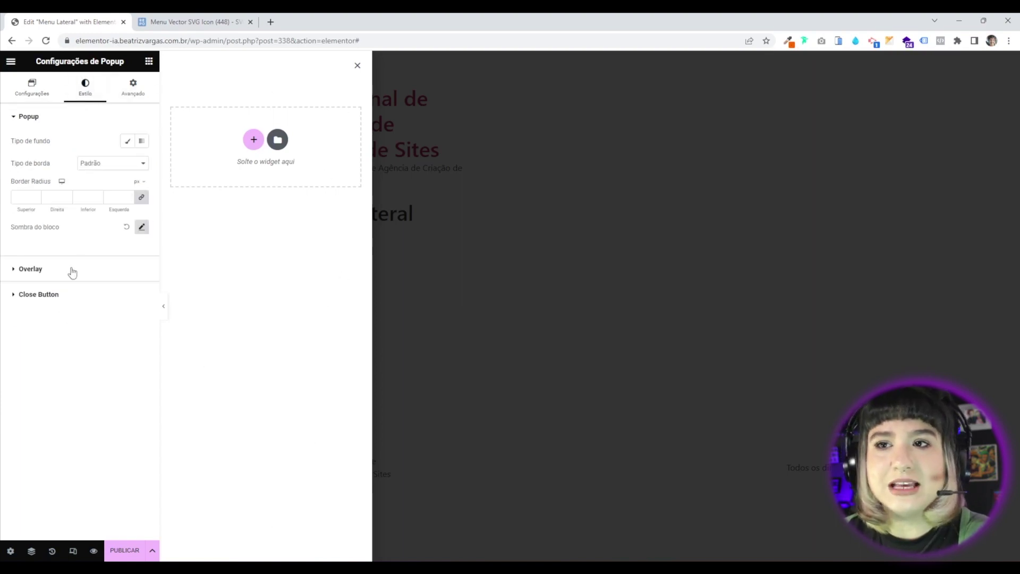
{"action": "left_click", "coordinate": [127, 148]}
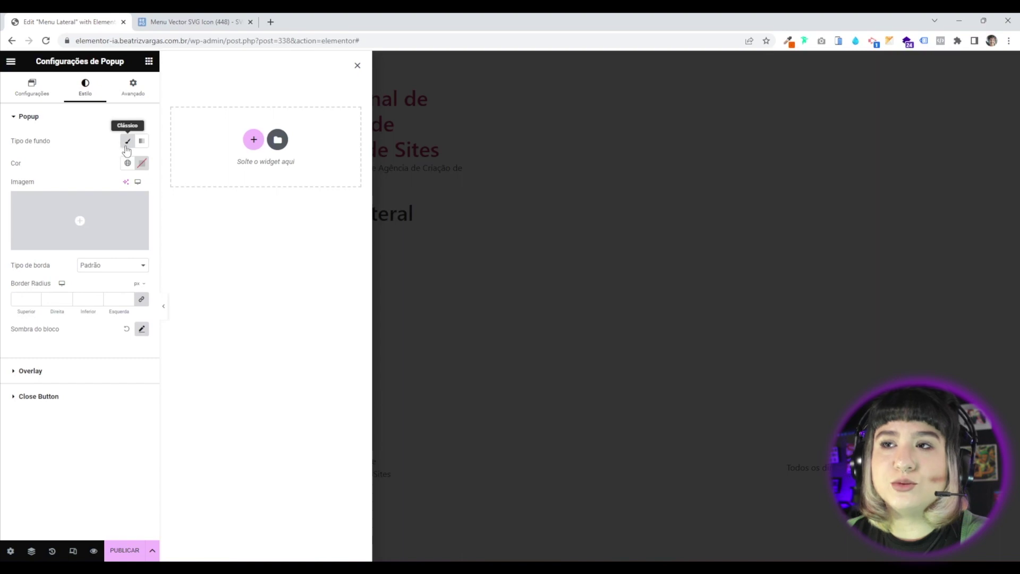
{"action": "left_click", "coordinate": [141, 141]}
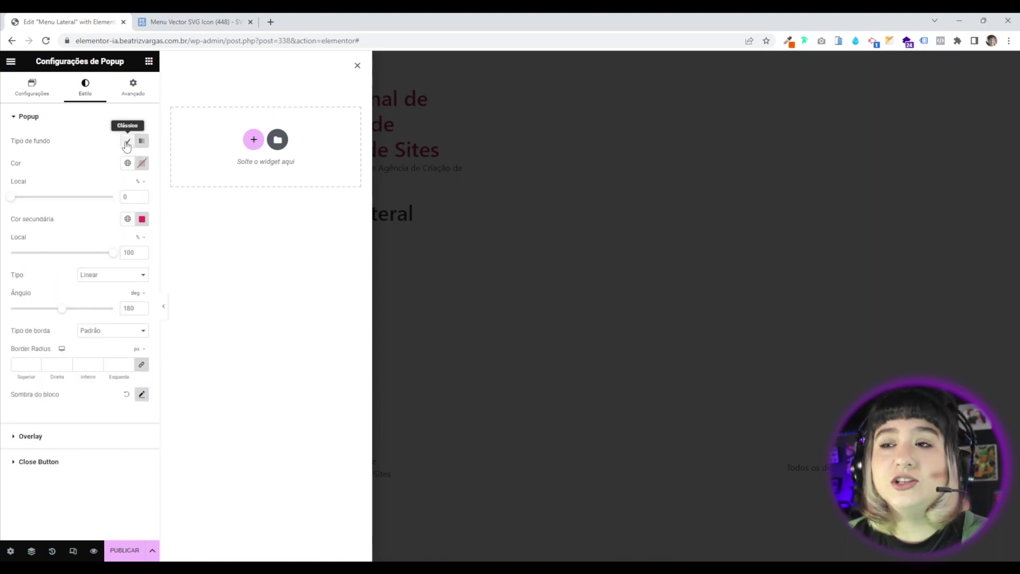
{"action": "left_click", "coordinate": [128, 141]}
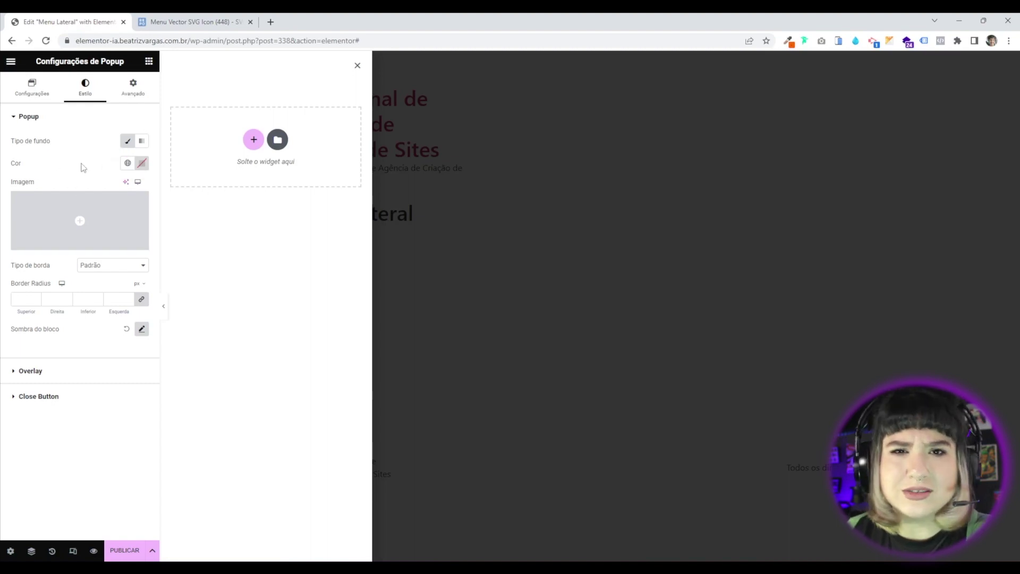
{"action": "left_click", "coordinate": [141, 140]}
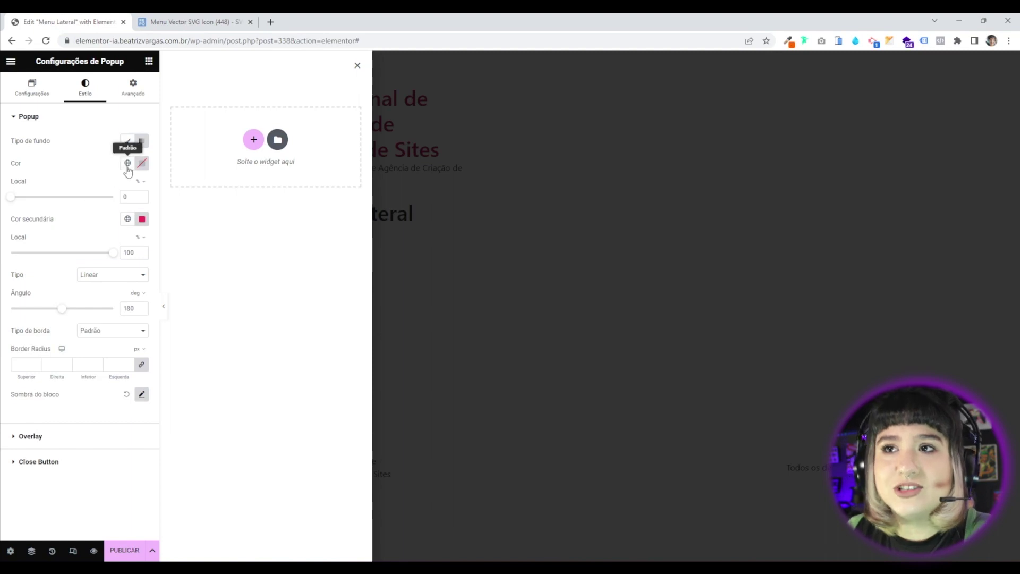
Set the gradient's Cor to black Secundário and Cor secundária to Acento.
{"action": "left_click", "coordinate": [130, 163]}
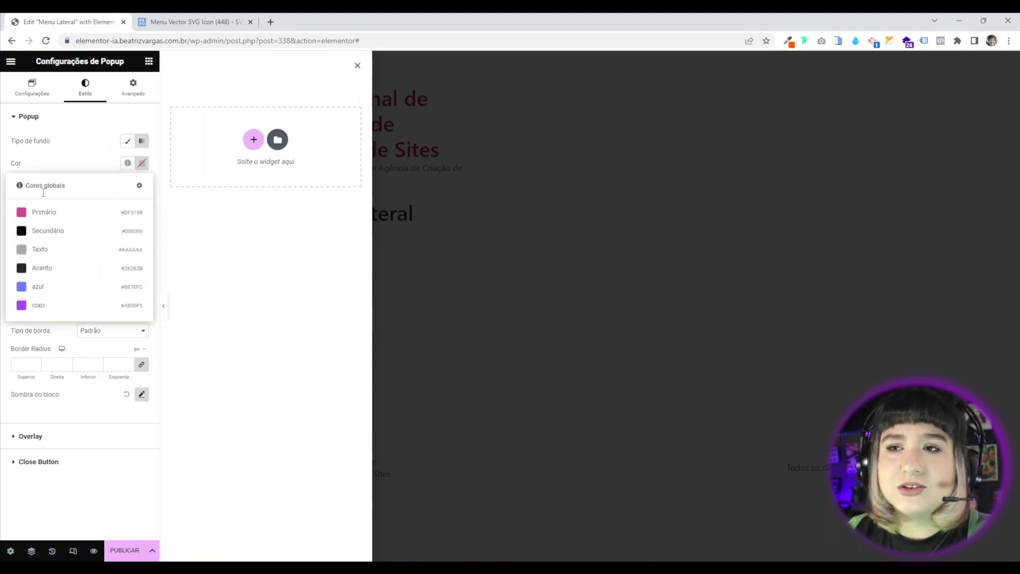
{"action": "left_click", "coordinate": [73, 234]}
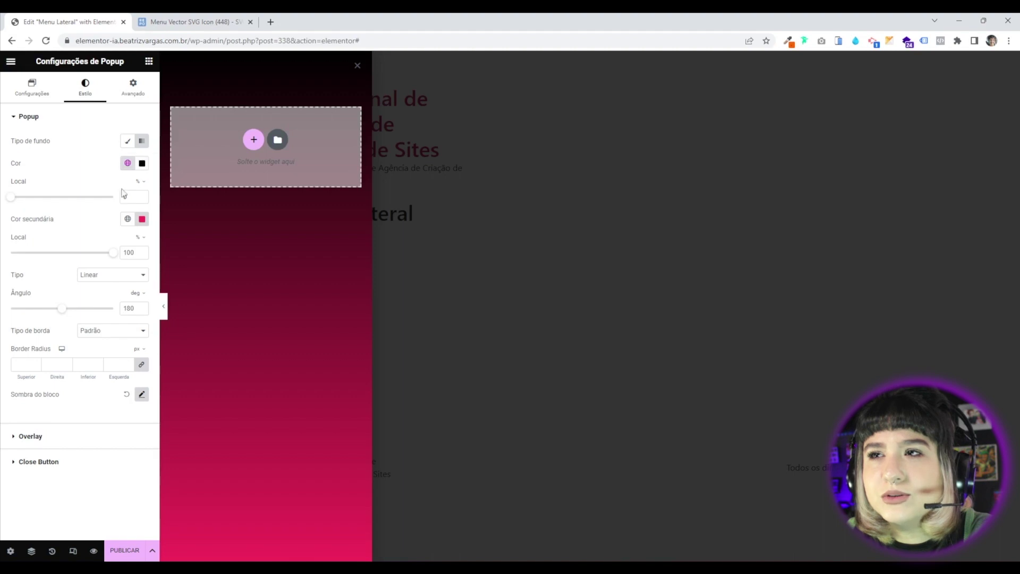
{"action": "left_click", "coordinate": [128, 219]}
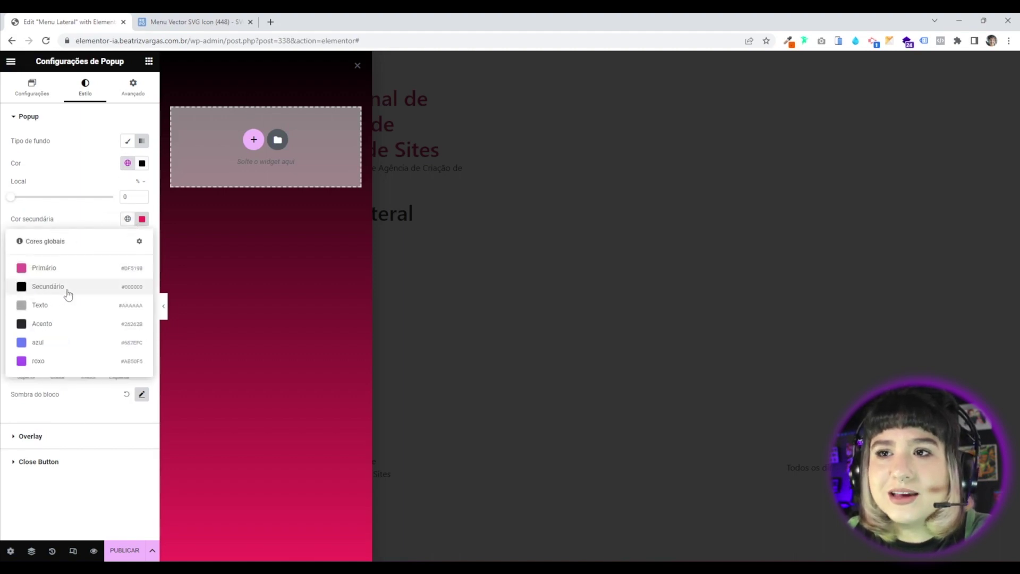
{"action": "left_click", "coordinate": [44, 328]}
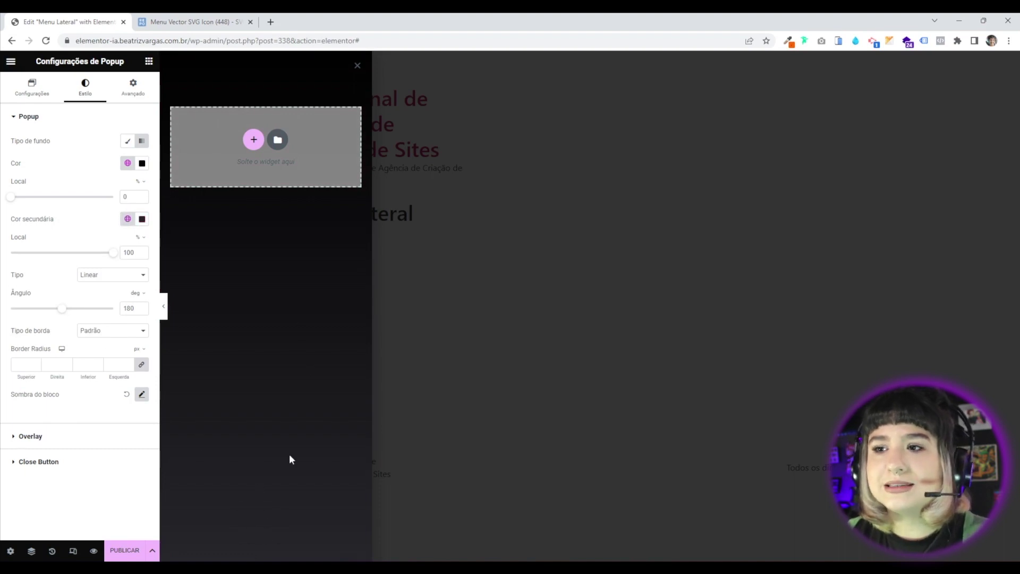
Set the first colour stop position to 0 and keep the gradient type Linear.
{"action": "left_click_drag", "start_coordinate": [10, 197], "coordinate": [32, 202]}
{"action": "double_click", "coordinate": [126, 197]}
{"action": "type", "text": "0"}
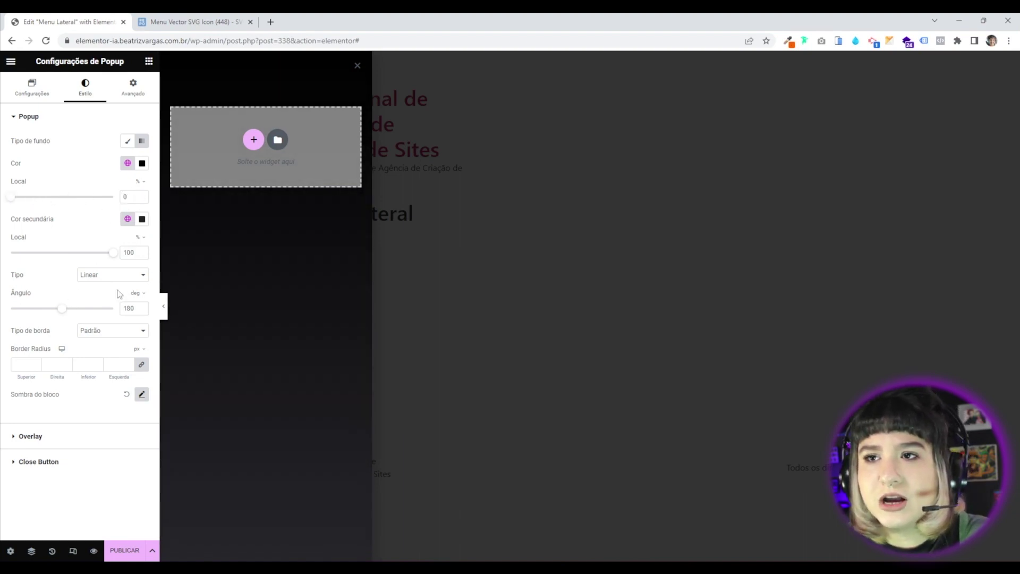
{"action": "left_click", "coordinate": [110, 276]}
{"action": "left_click", "coordinate": [105, 295]}
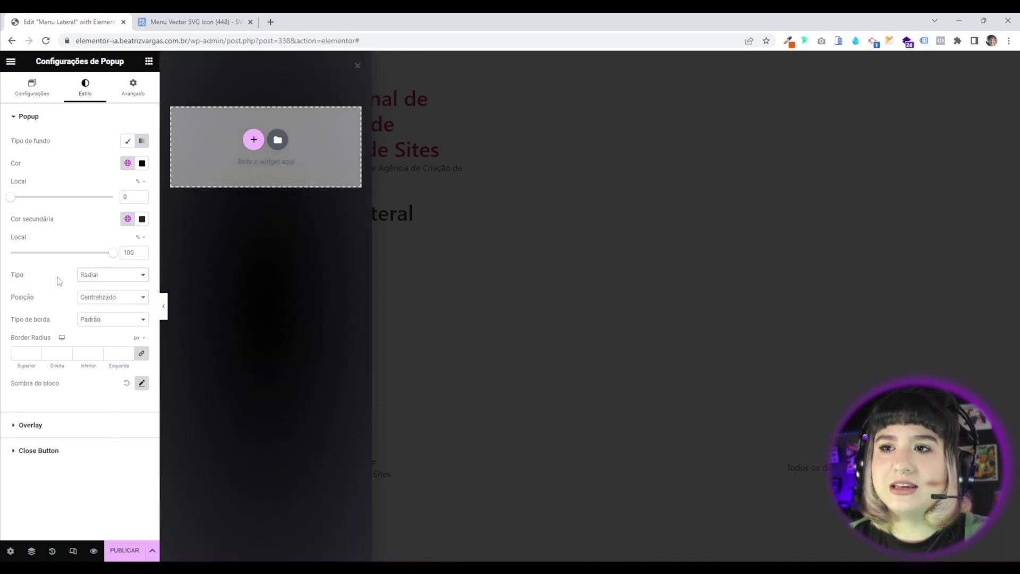
{"action": "left_click", "coordinate": [93, 275]}
{"action": "left_click", "coordinate": [96, 287]}
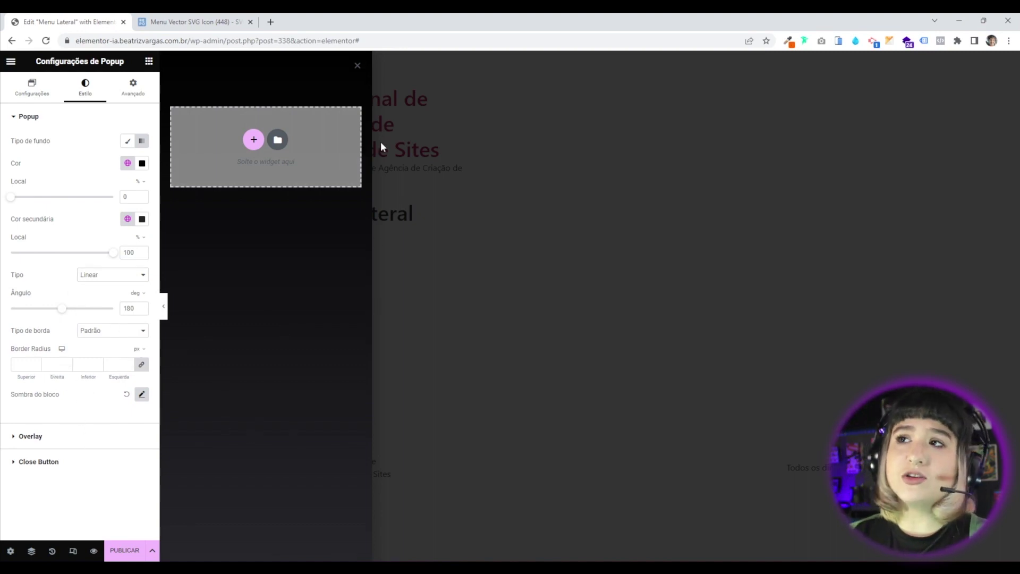
Try new corner radius values of 20 and 50 on the popup.
{"action": "left_click", "coordinate": [21, 365]}
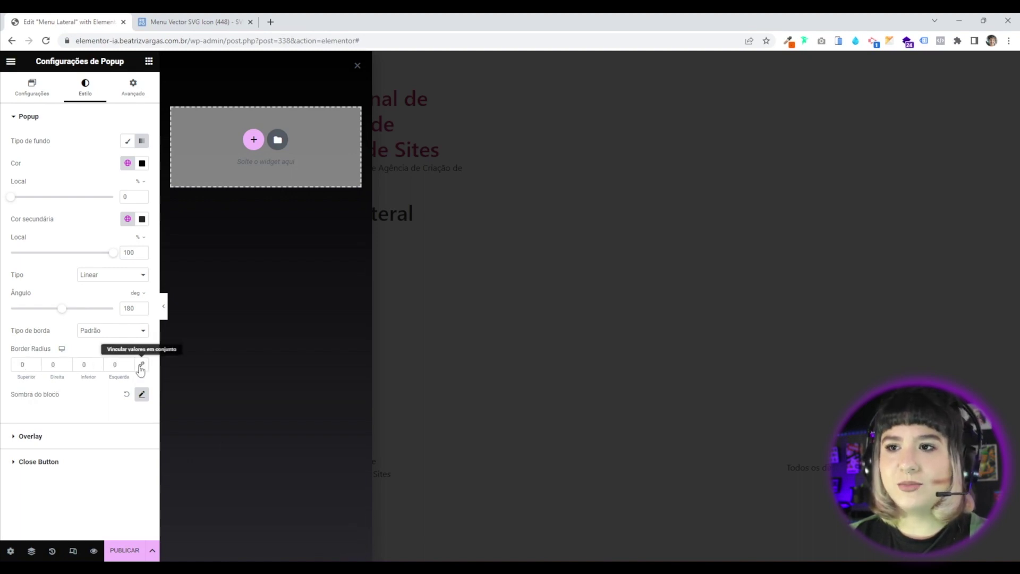
{"action": "left_click", "coordinate": [67, 367]}
{"action": "left_click_drag", "start_coordinate": [63, 367], "coordinate": [1, 370]}
{"action": "type", "text": "20"}
{"action": "type", "text": "50"}
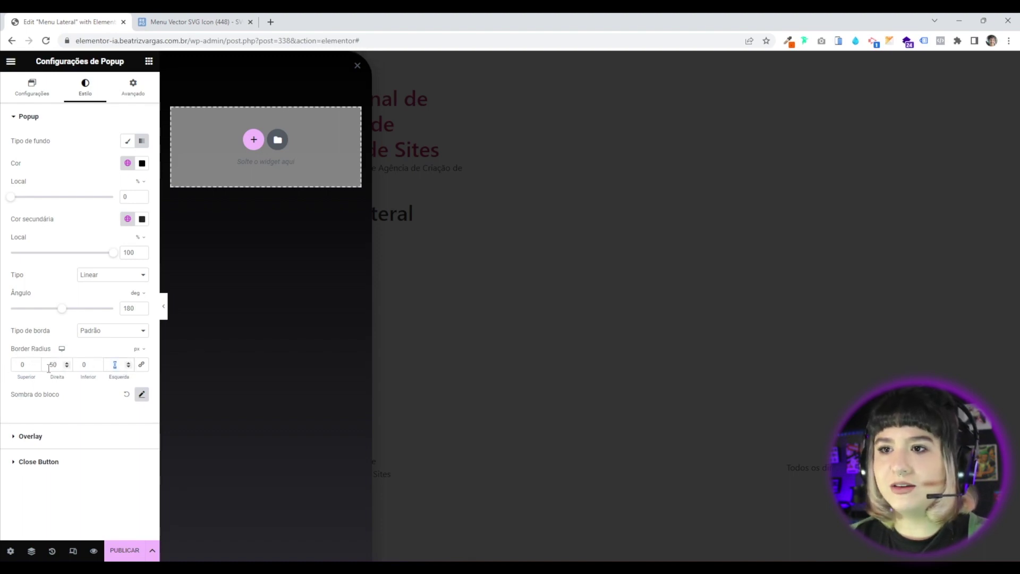
Link all corner radii back to 0 and expand the Overlay section.
{"action": "left_click_drag", "start_coordinate": [85, 366], "coordinate": [2, 372]}
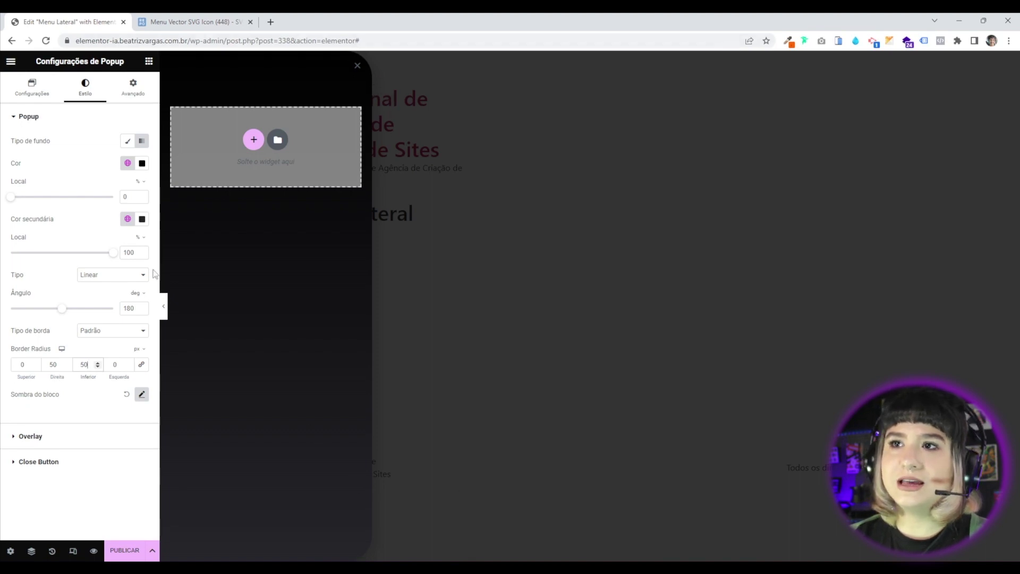
{"action": "left_click_drag", "start_coordinate": [59, 366], "coordinate": [19, 367]}
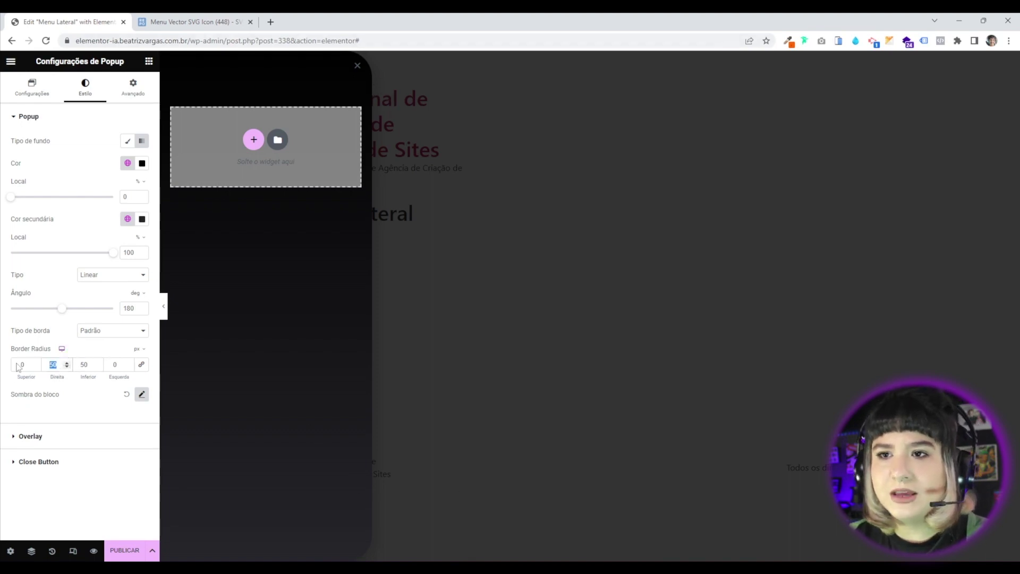
{"action": "left_click", "coordinate": [141, 366]}
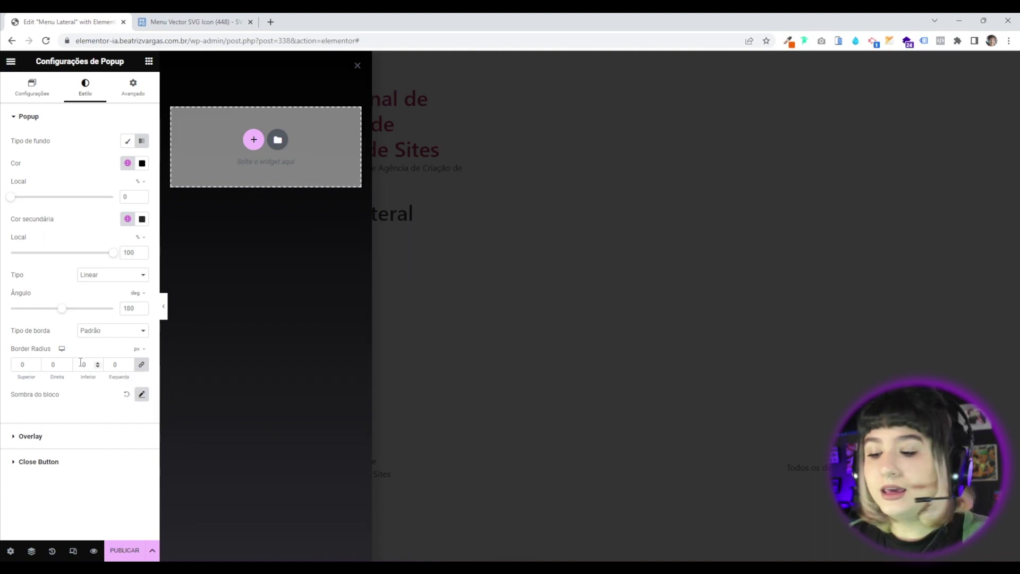
{"action": "left_click", "coordinate": [45, 444]}
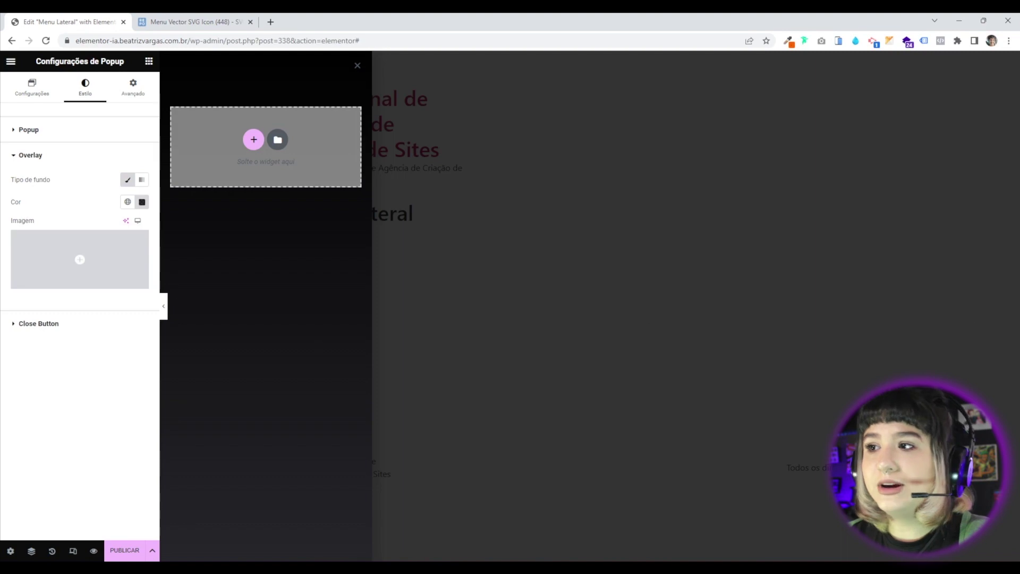
Set the Overlay colour to global black Secundário and lower its alpha for a see-through overlay.
{"action": "left_click", "coordinate": [126, 203]}
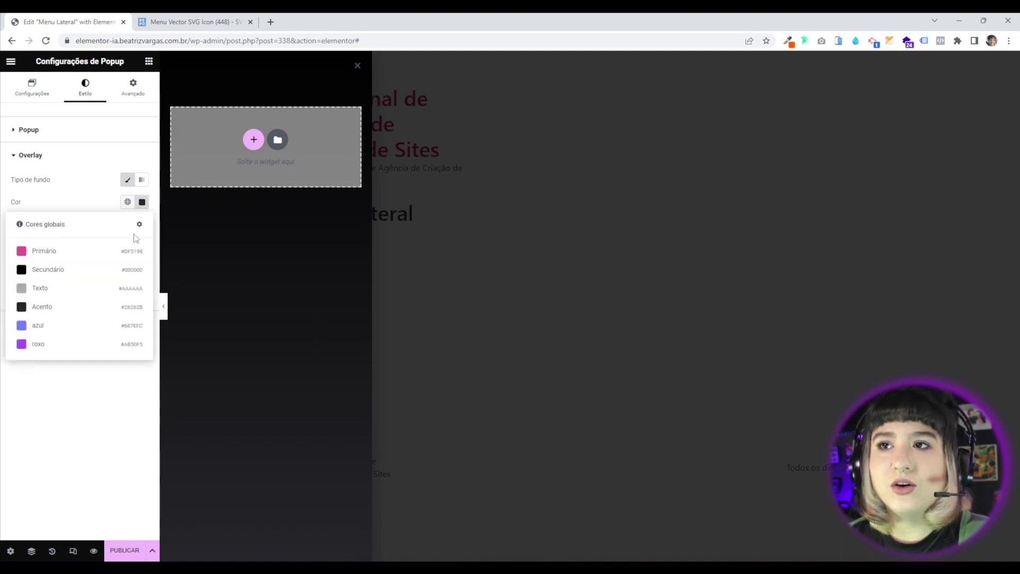
{"action": "left_click", "coordinate": [54, 272]}
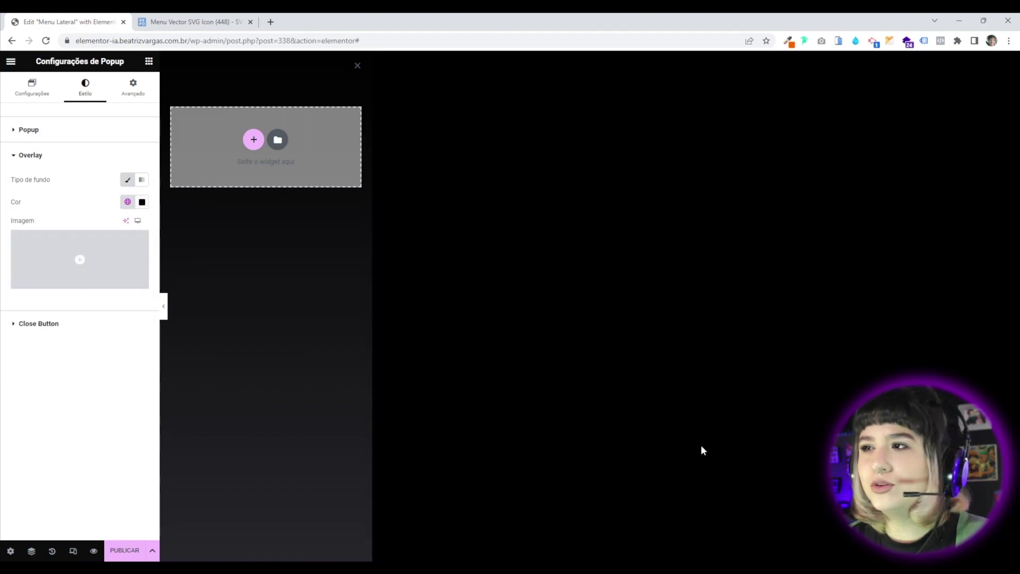
{"action": "left_click", "coordinate": [142, 202]}
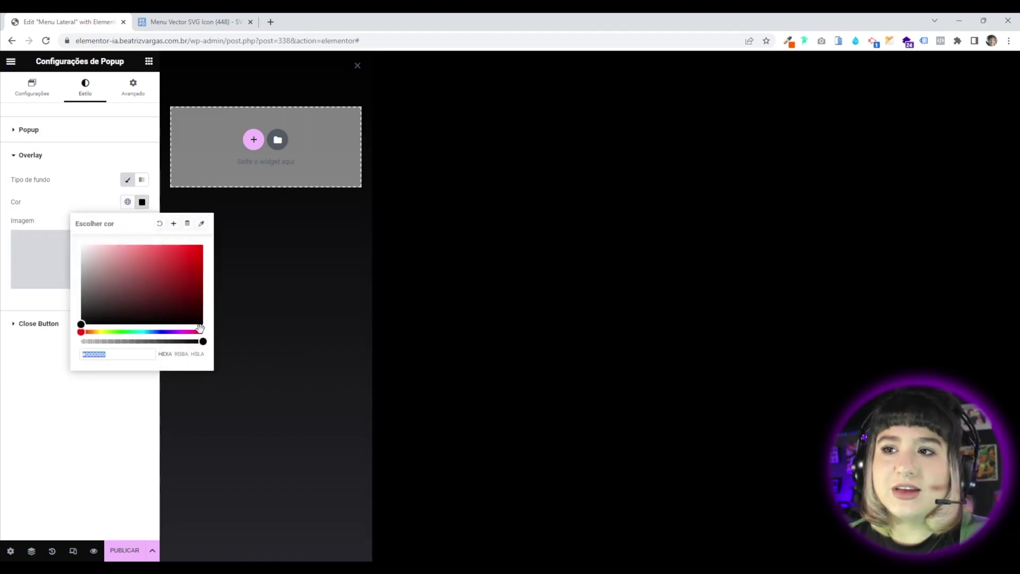
{"action": "left_click_drag", "start_coordinate": [202, 341], "coordinate": [141, 342]}
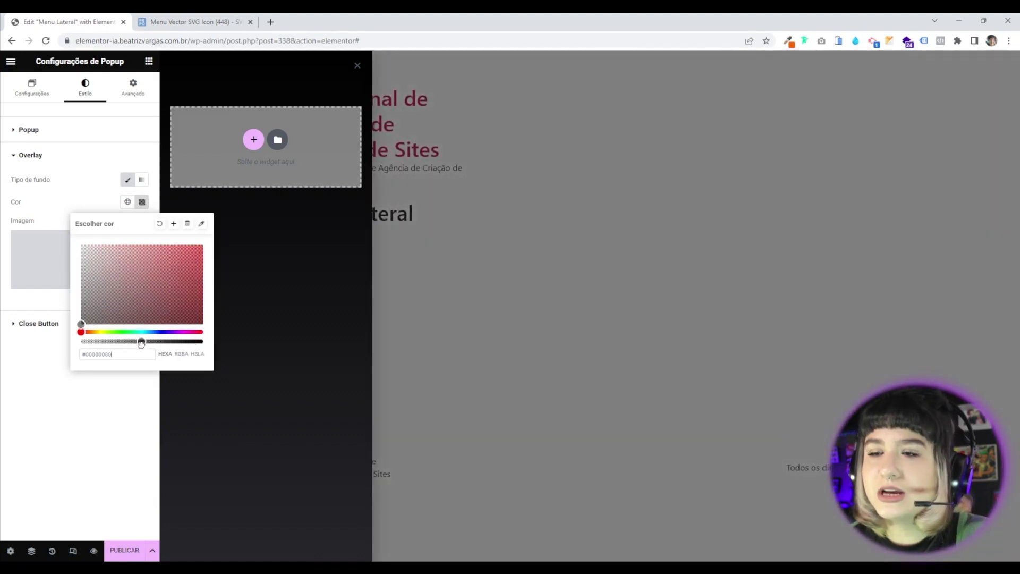
{"action": "left_click", "coordinate": [117, 458]}
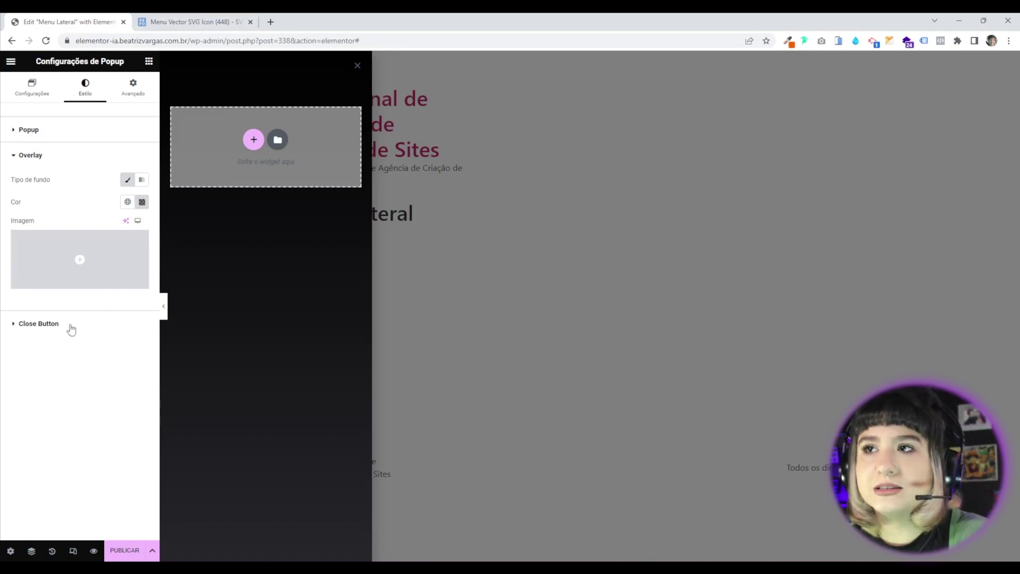
Give the close button the global roxo colour, after briefly trying Primário.
{"action": "left_click", "coordinate": [42, 324]}
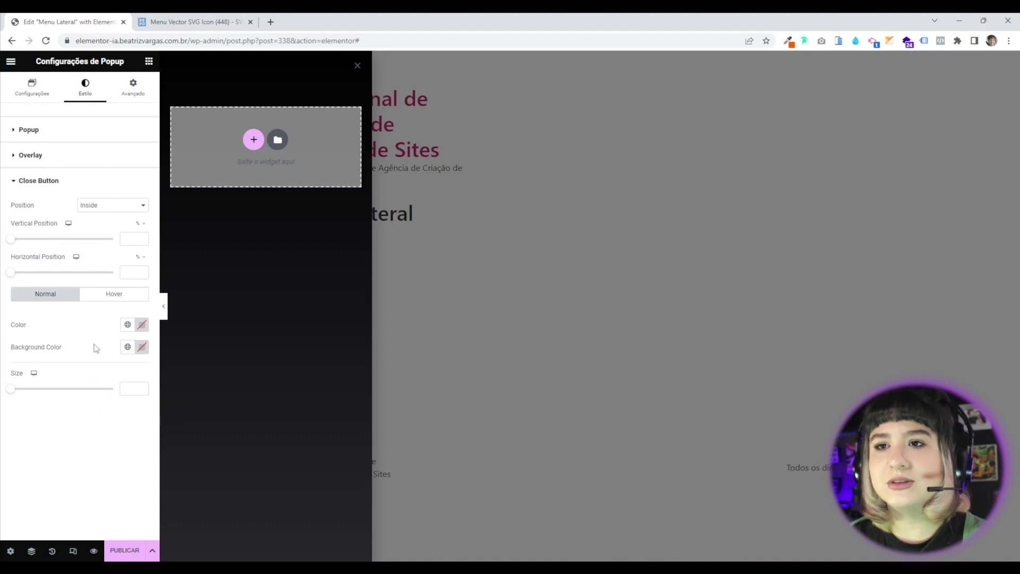
{"action": "left_click", "coordinate": [127, 325]}
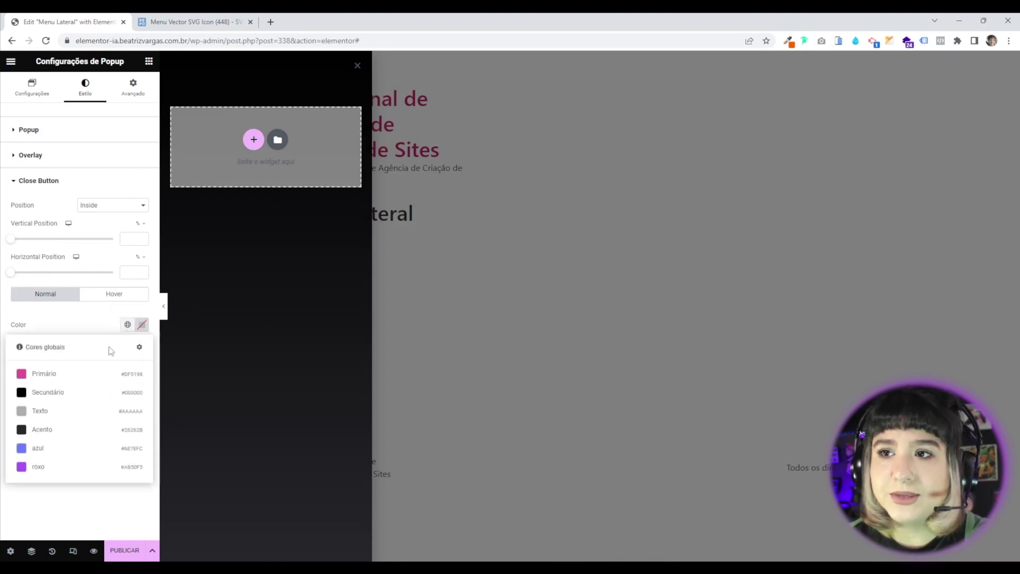
{"action": "left_click", "coordinate": [61, 468]}
{"action": "left_click", "coordinate": [127, 324]}
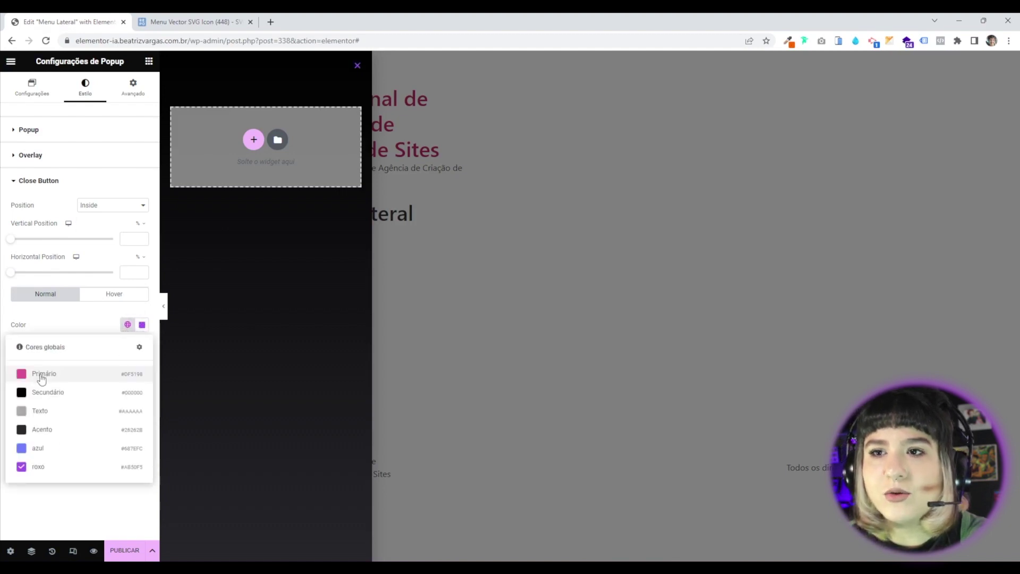
{"action": "left_click", "coordinate": [43, 374]}
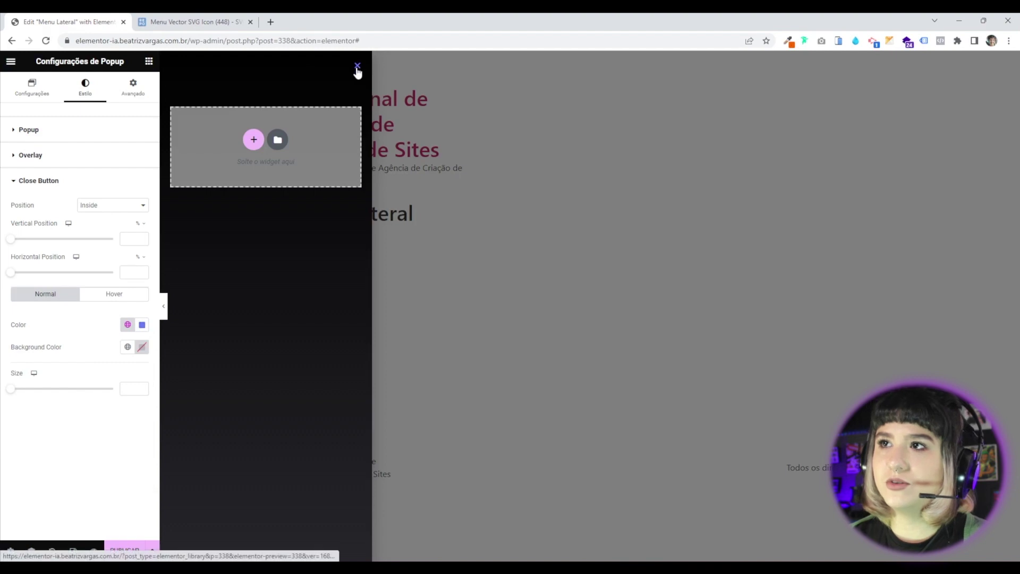
{"action": "left_click", "coordinate": [128, 325]}
{"action": "left_click", "coordinate": [37, 468]}
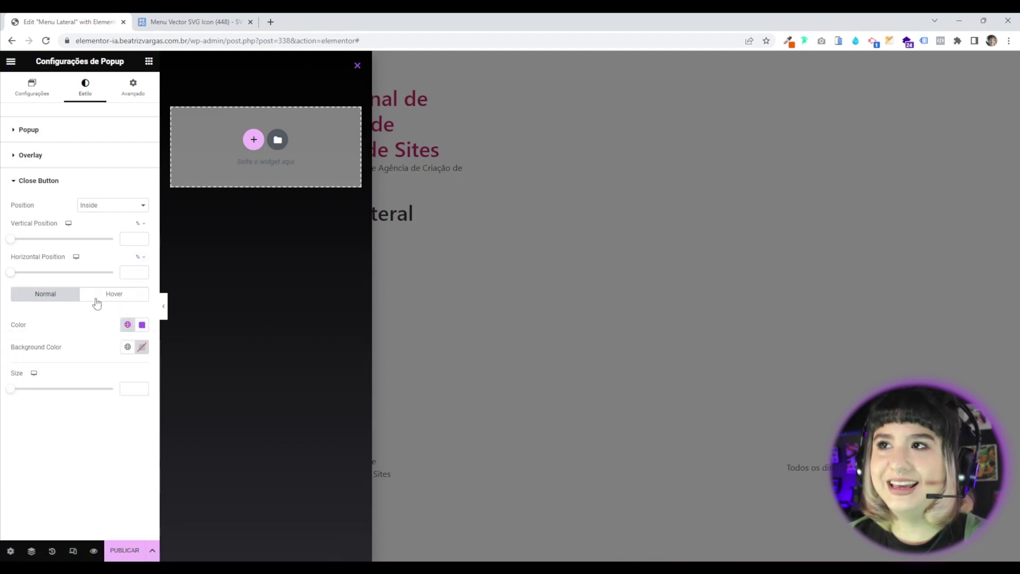
Give the hovered close button a global colour and set the close button Size to 20.
{"action": "left_click", "coordinate": [106, 295]}
{"action": "left_click", "coordinate": [127, 319]}
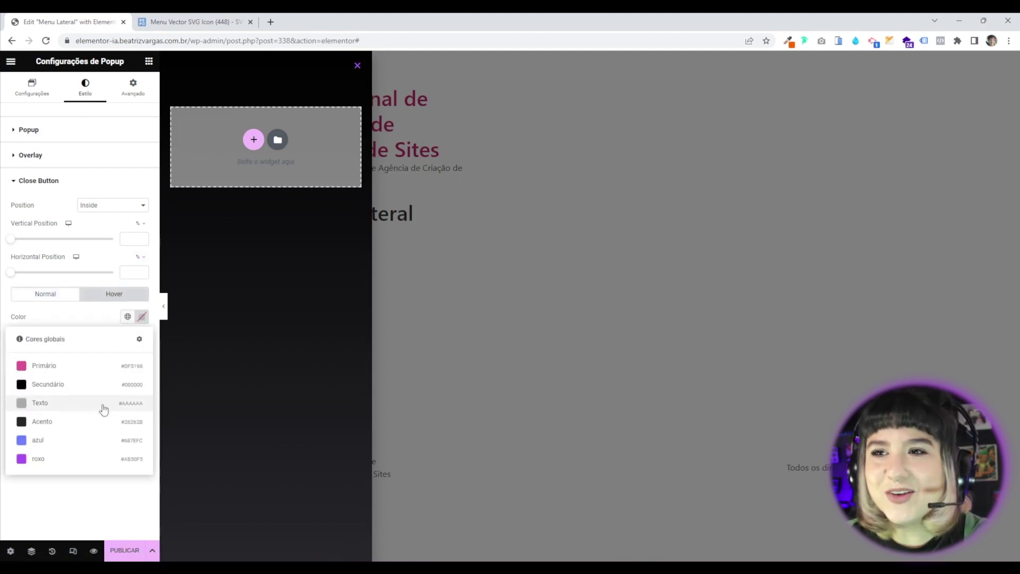
{"action": "left_click", "coordinate": [60, 446]}
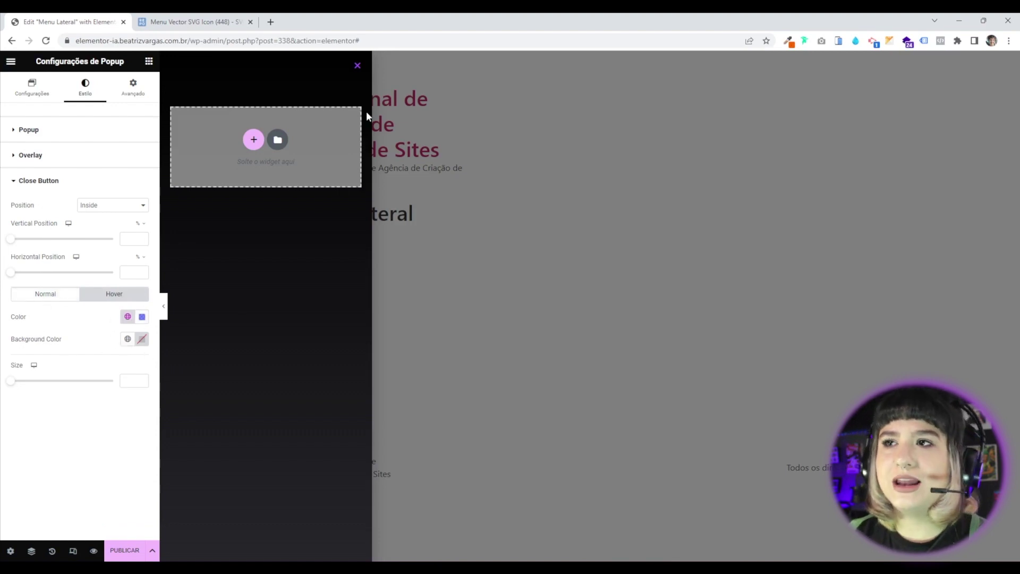
{"action": "left_click", "coordinate": [56, 294]}
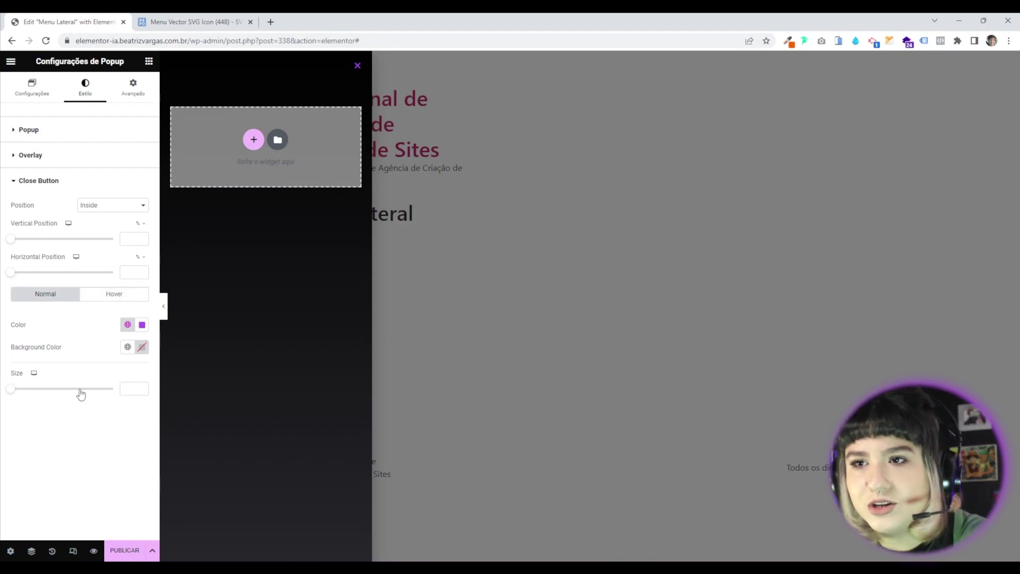
{"action": "left_click_drag", "start_coordinate": [11, 389], "coordinate": [33, 389]}
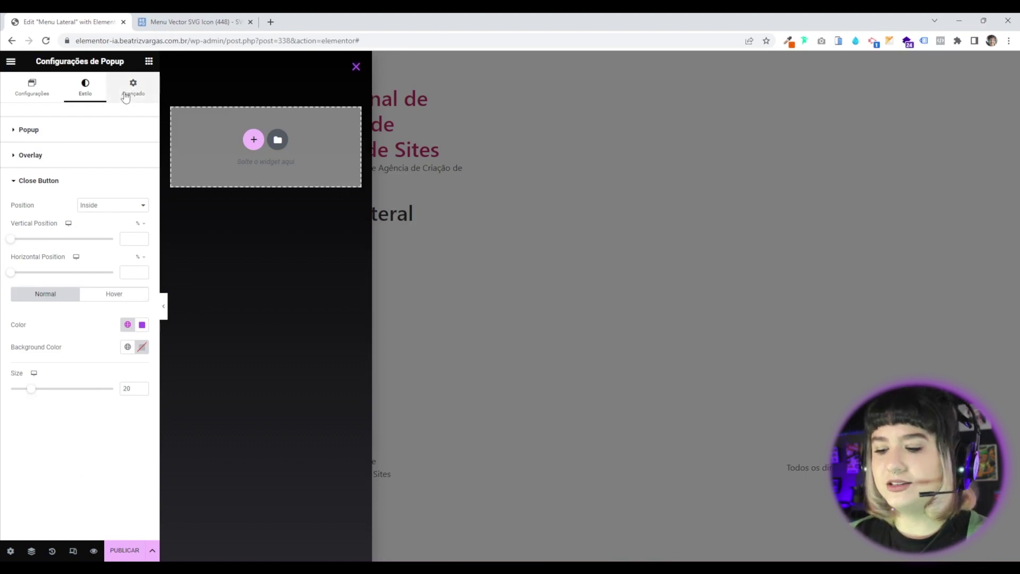
Publish the Menu Lateral popup, skipping Conditions, Triggers and Advanced Rules.
{"action": "left_click", "coordinate": [137, 130]}
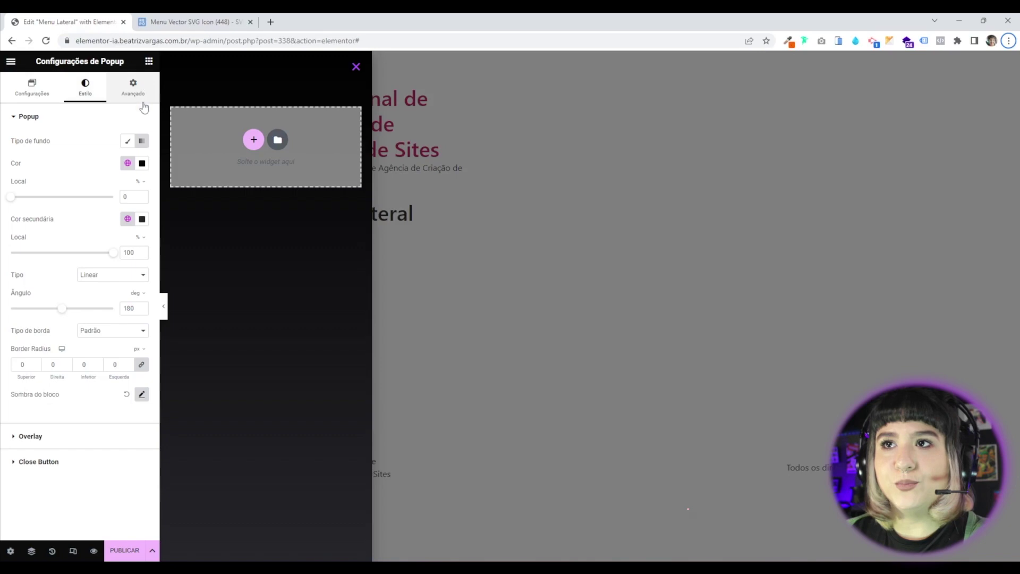
{"action": "left_click", "coordinate": [114, 556]}
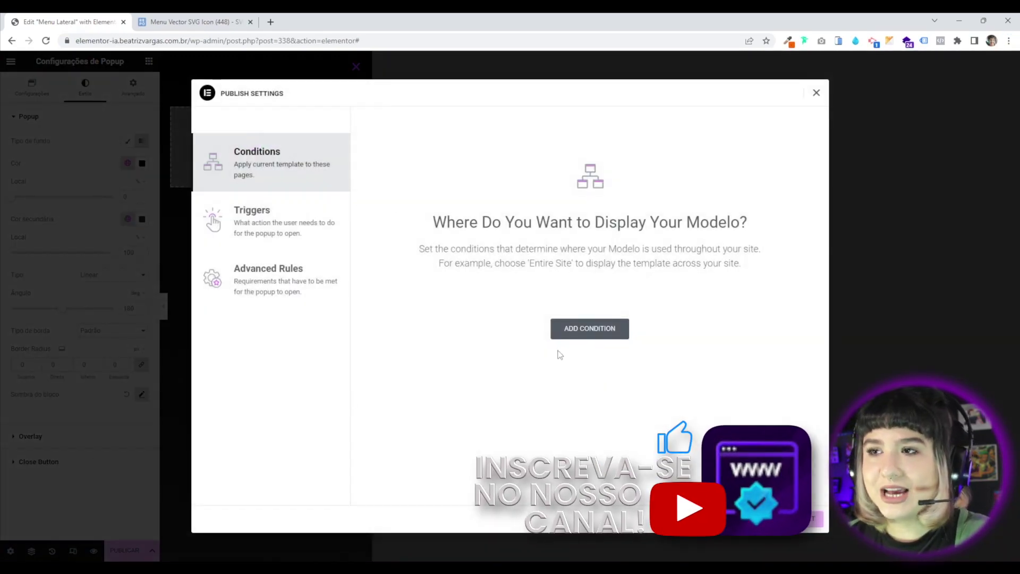
{"action": "left_click", "coordinate": [806, 520]}
{"action": "left_click", "coordinate": [807, 519]}
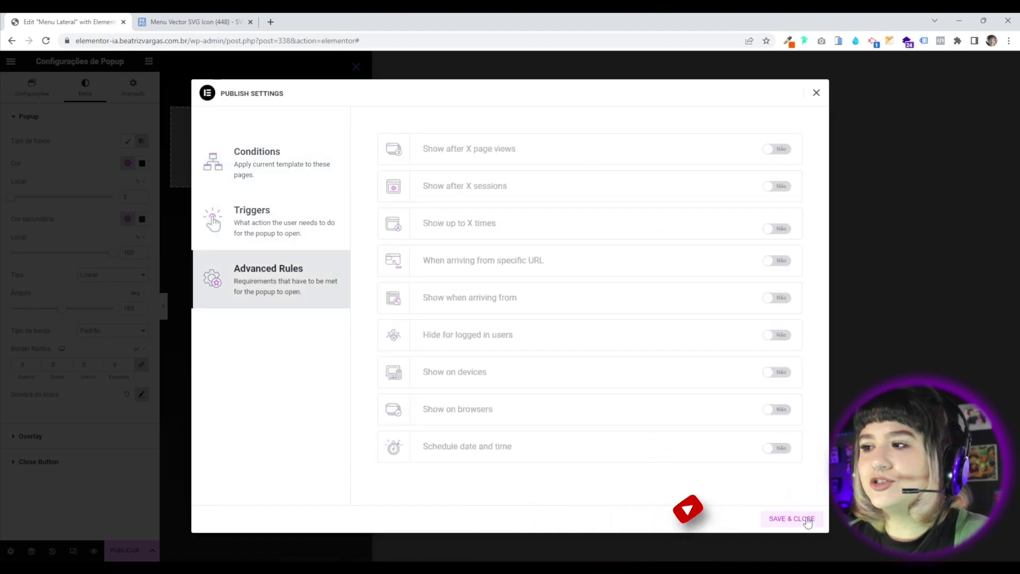
{"action": "left_click", "coordinate": [806, 520]}
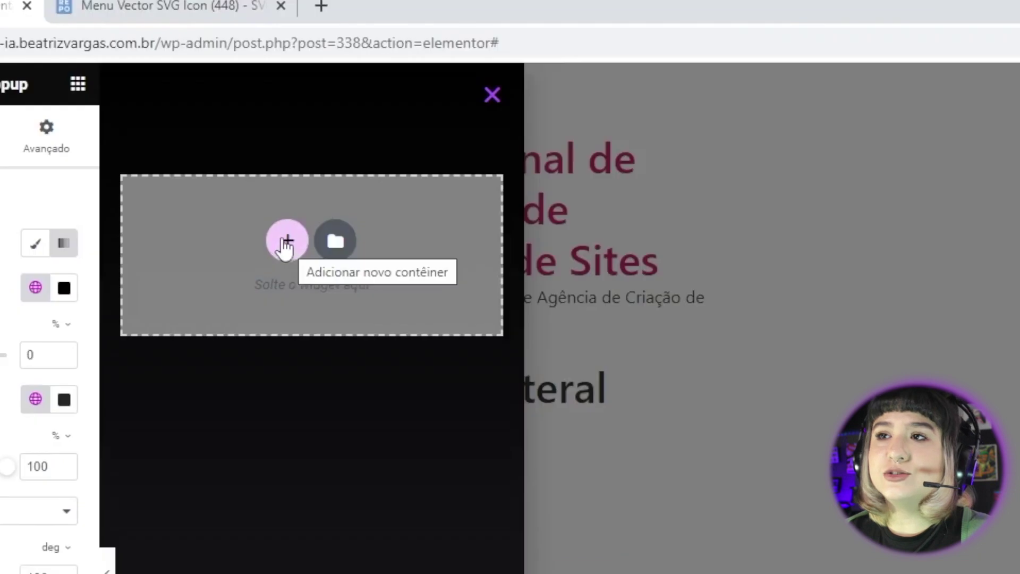
Add a single-column container to the popup with 100 vh minimum height and 0 gap.
{"action": "left_click", "coordinate": [287, 244]}
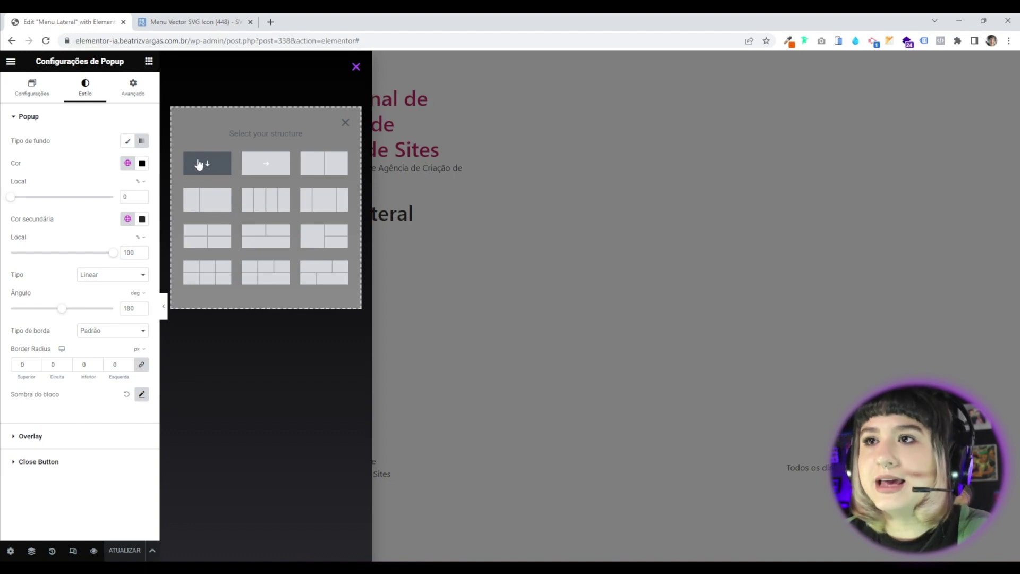
{"action": "left_click", "coordinate": [202, 166]}
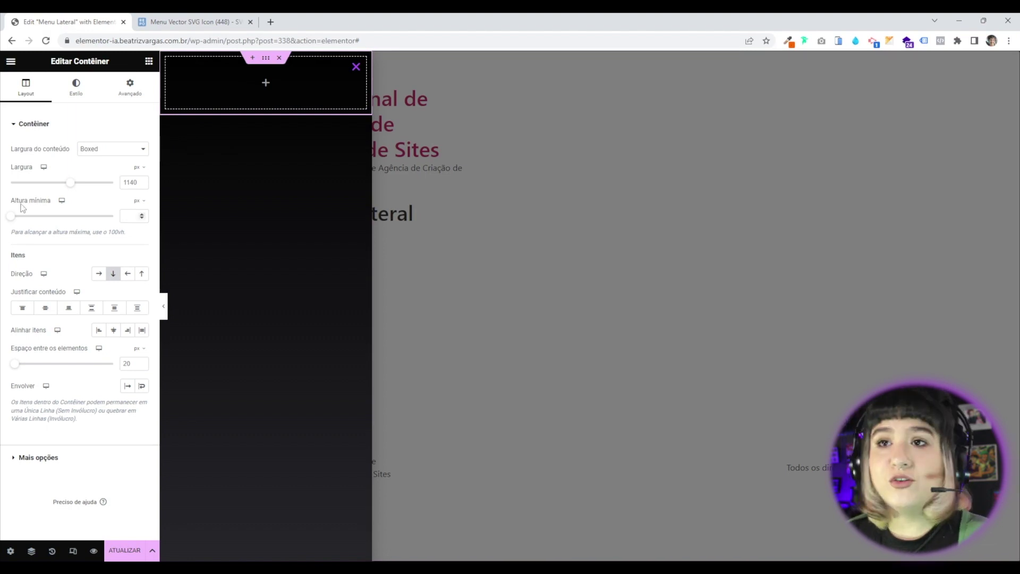
{"action": "left_click", "coordinate": [144, 204]}
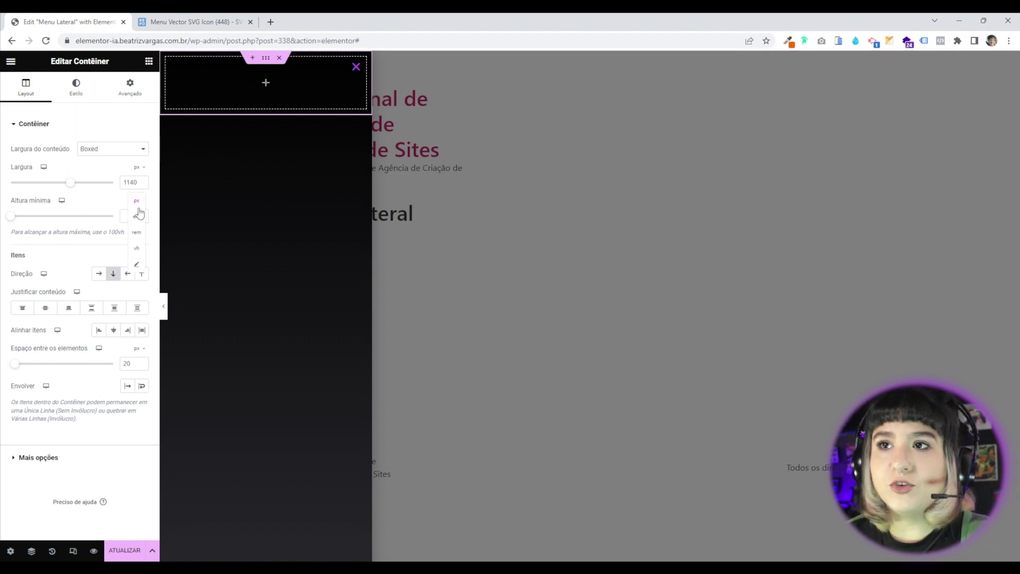
{"action": "left_click", "coordinate": [137, 250]}
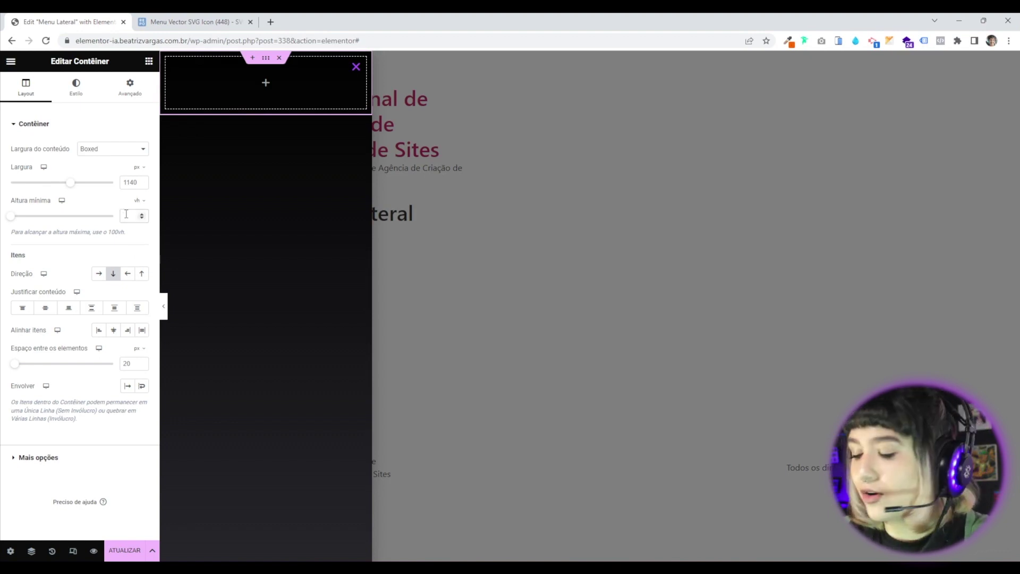
{"action": "type", "text": "100"}
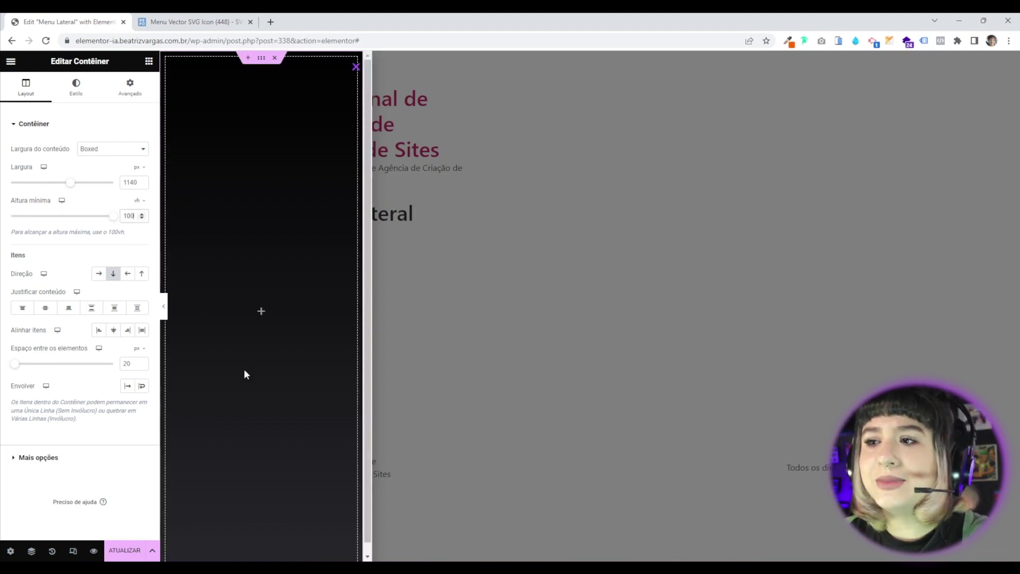
{"action": "scroll", "coordinate": [246, 393], "scroll_direction": "down", "scroll_amount": 1}
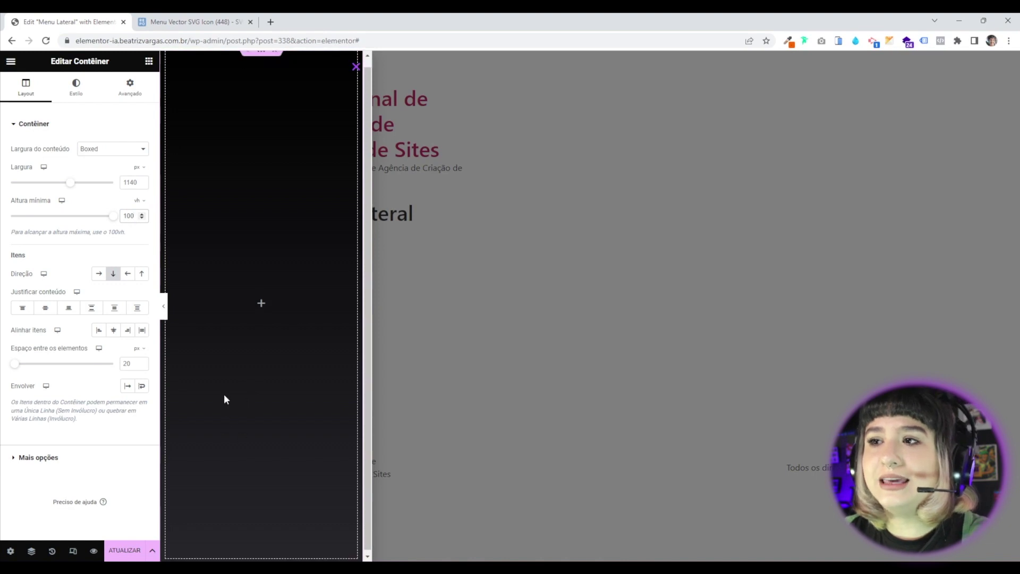
{"action": "scroll", "coordinate": [224, 395], "scroll_direction": "up", "scroll_amount": 1}
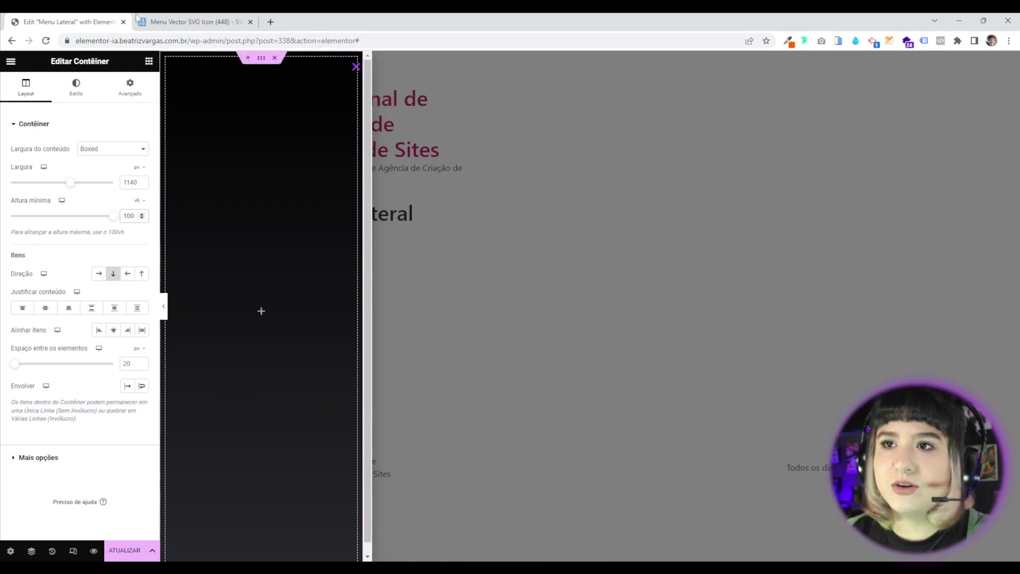
{"action": "scroll", "coordinate": [260, 327], "scroll_direction": "down", "scroll_amount": 1}
{"action": "scroll", "coordinate": [361, 435], "scroll_direction": "up", "scroll_amount": 1}
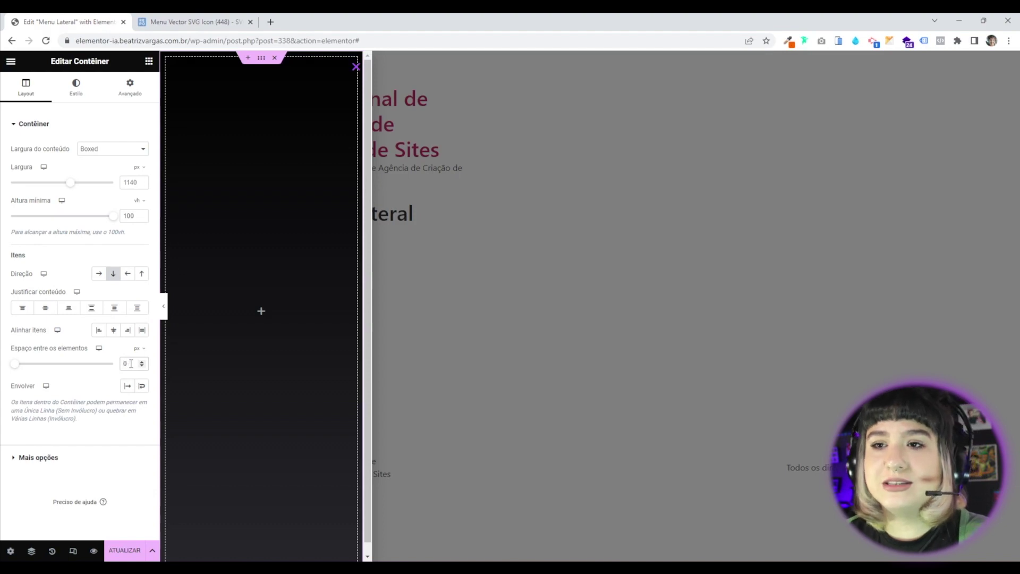
Set the container's margin to 0 and its linked padding to 50 px on all sides.
{"action": "left_click", "coordinate": [129, 98]}
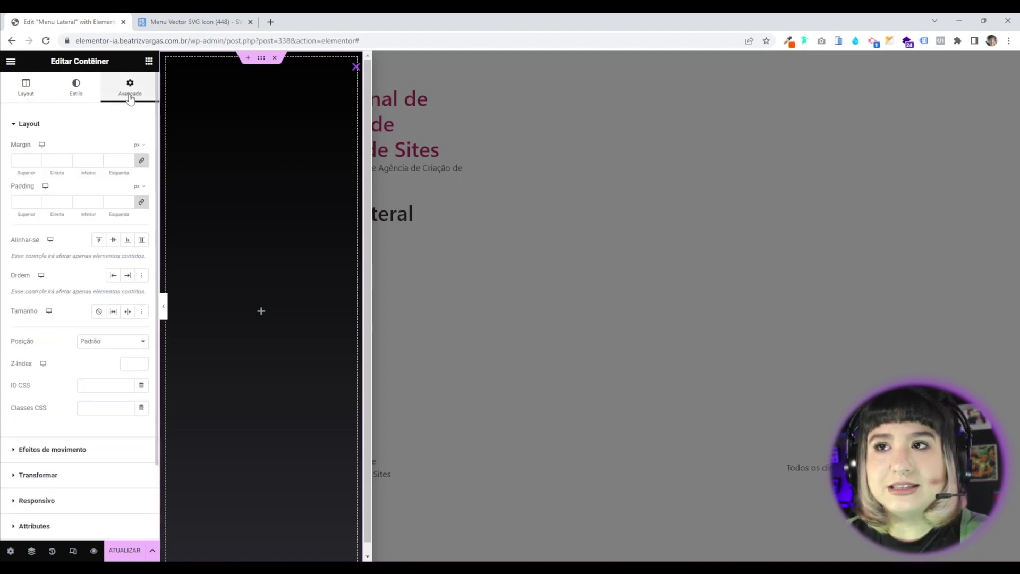
{"action": "left_click", "coordinate": [142, 162]}
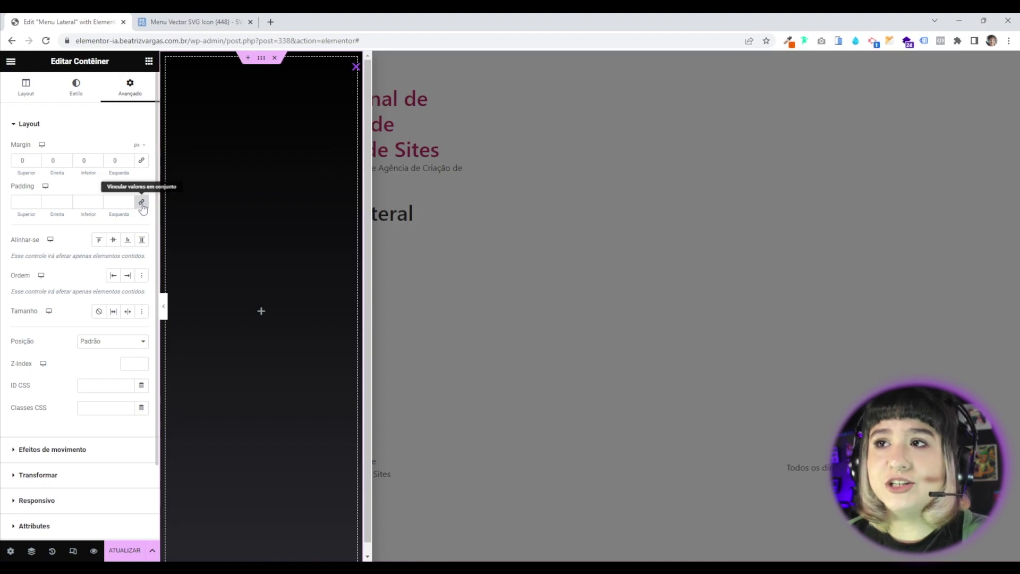
{"action": "left_click", "coordinate": [142, 204]}
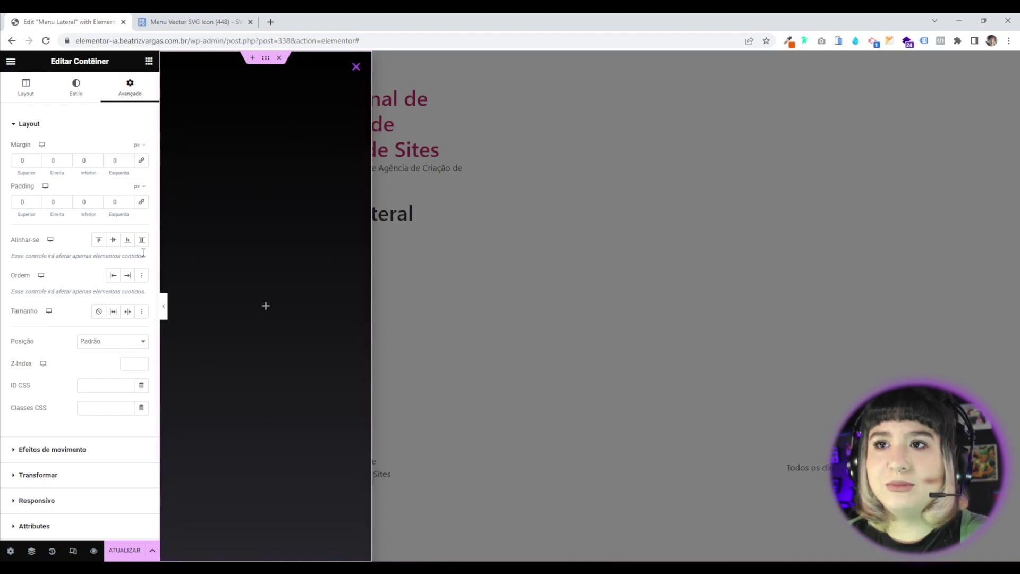
{"action": "left_click", "coordinate": [141, 202]}
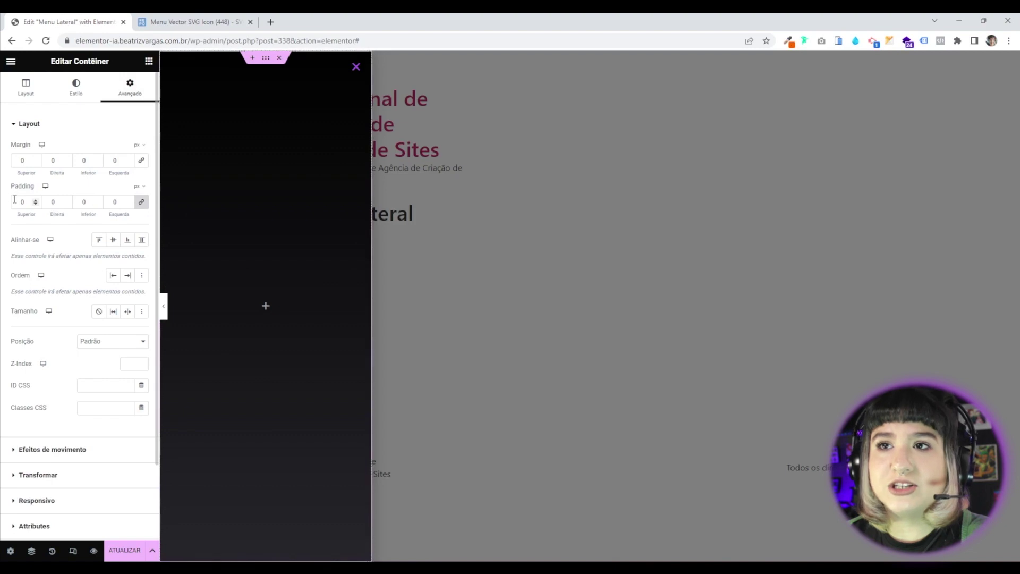
{"action": "type", "text": "5"}
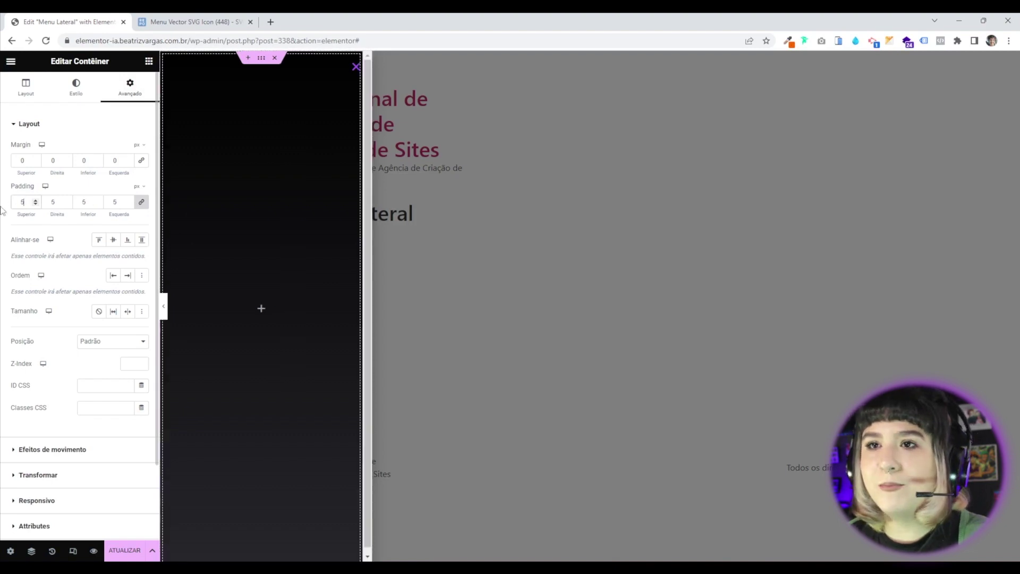
{"action": "type", "text": "0"}
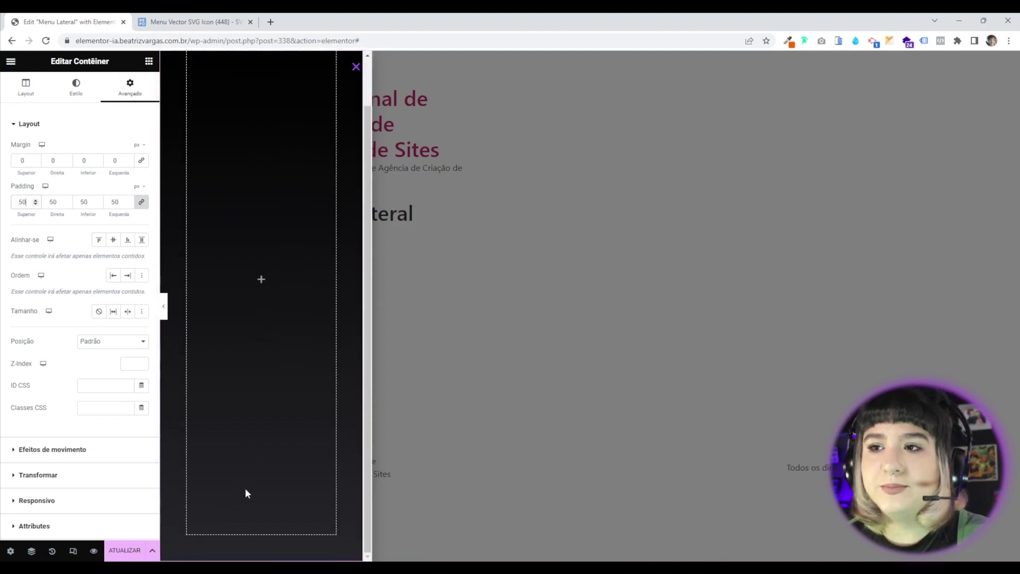
{"action": "scroll", "coordinate": [222, 381], "scroll_direction": "down", "scroll_amount": 1}
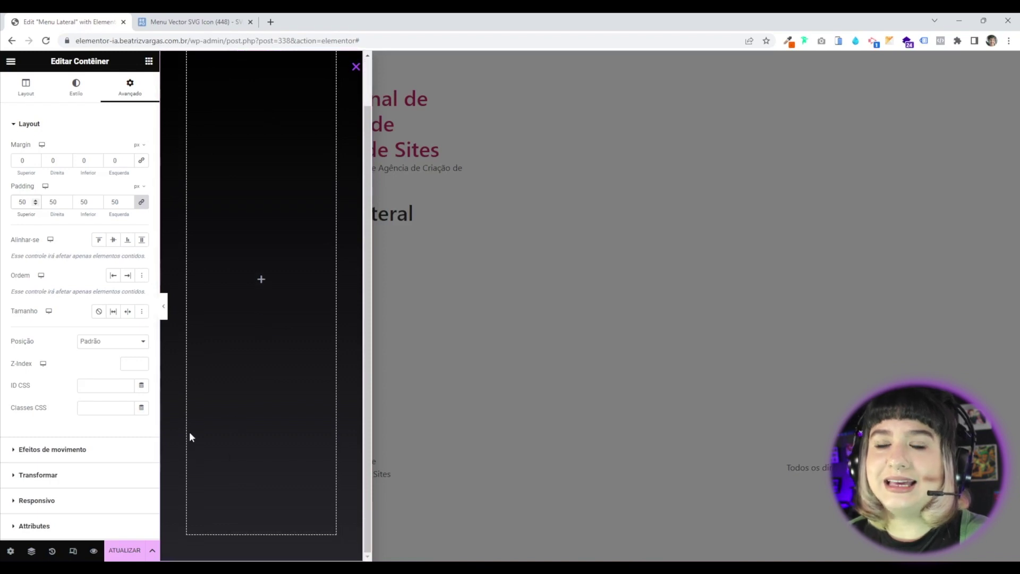
{"action": "scroll", "coordinate": [180, 295], "scroll_direction": "up", "scroll_amount": 1}
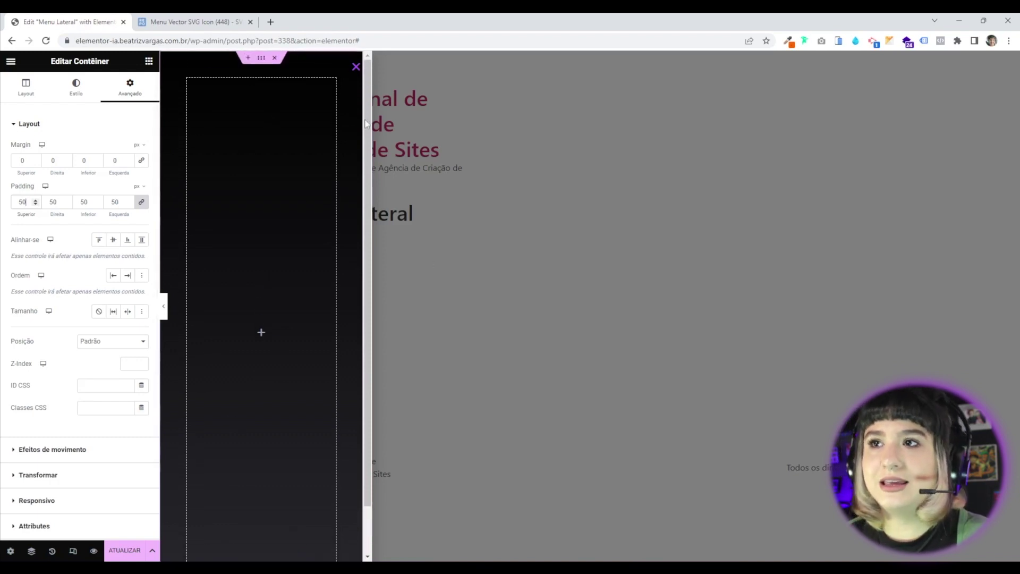
{"action": "scroll", "coordinate": [100, 466], "scroll_direction": "down", "scroll_amount": 2}
{"action": "scroll", "coordinate": [99, 466], "scroll_direction": "up", "scroll_amount": 2}
Publish the updated popup with ATUALIZAR and Save & Close.
{"action": "left_click", "coordinate": [125, 550]}
{"action": "left_click", "coordinate": [807, 519]}
{"action": "left_click", "coordinate": [807, 524]}
{"action": "left_click", "coordinate": [807, 524]}
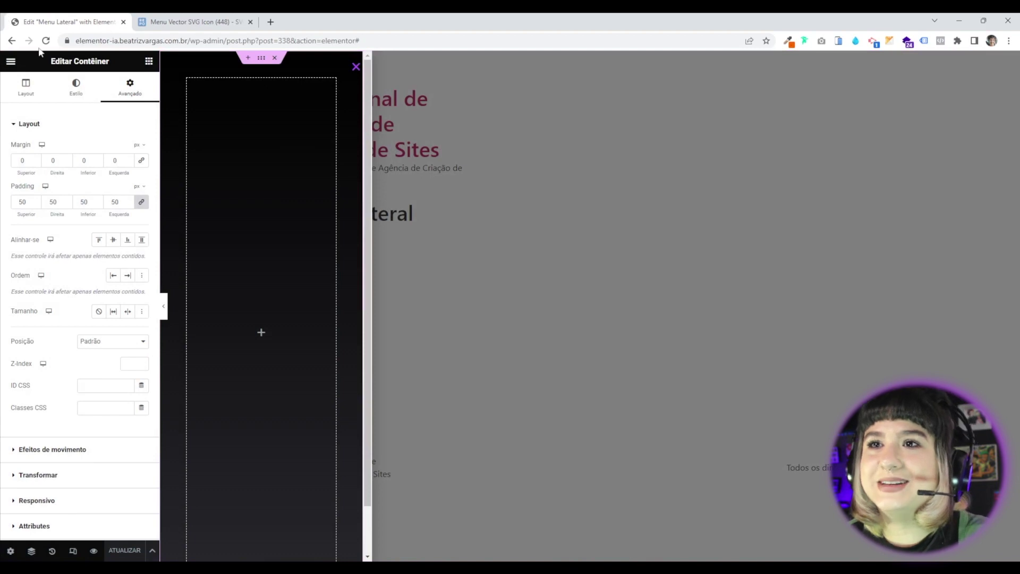
{"action": "left_click", "coordinate": [148, 61]}
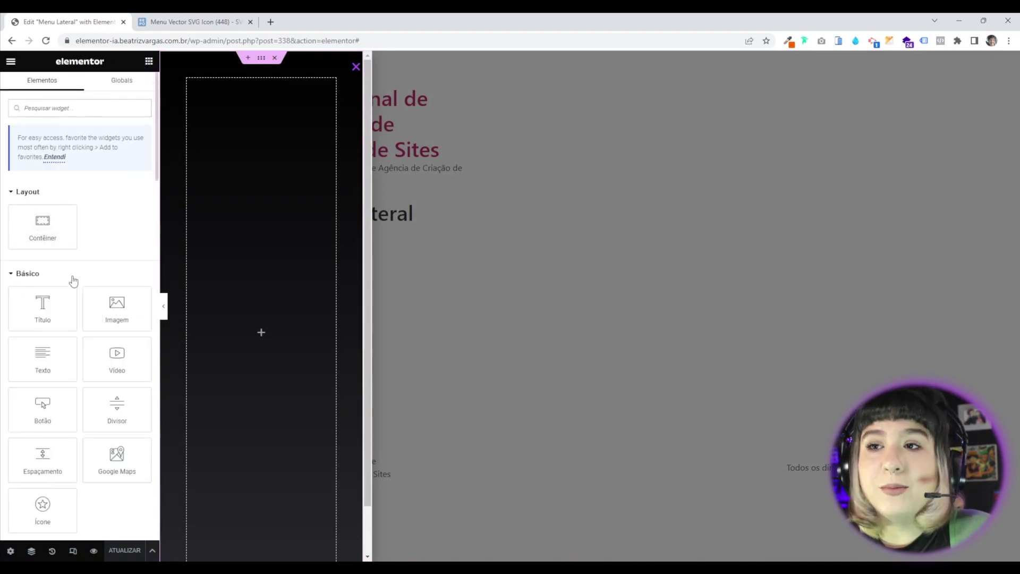
Add an Image widget with the full-size STUDIO WEB DESIGN logo, scaled to 61% width.
{"action": "left_click_drag", "start_coordinate": [109, 314], "coordinate": [270, 194]}
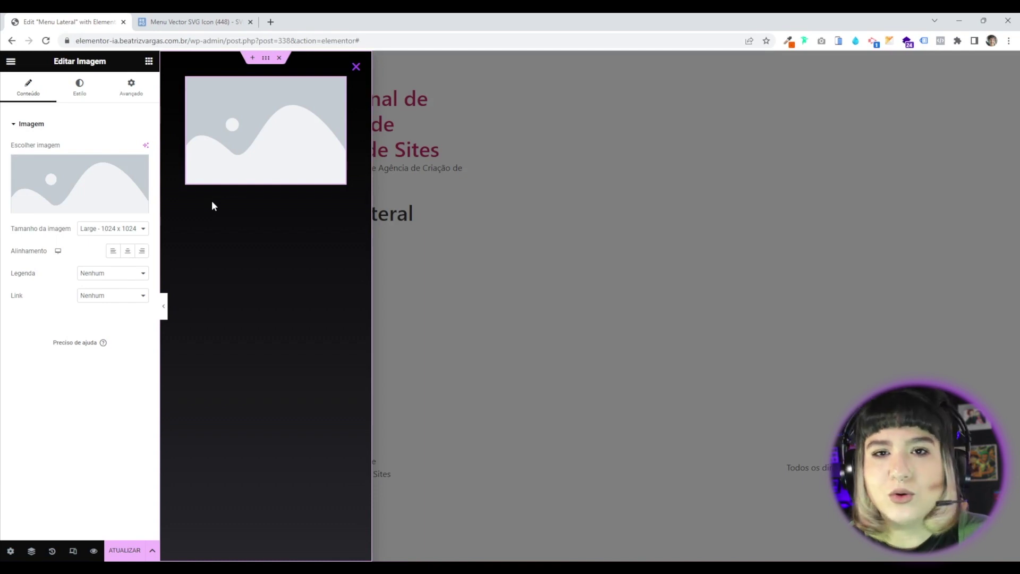
{"action": "left_click", "coordinate": [124, 230]}
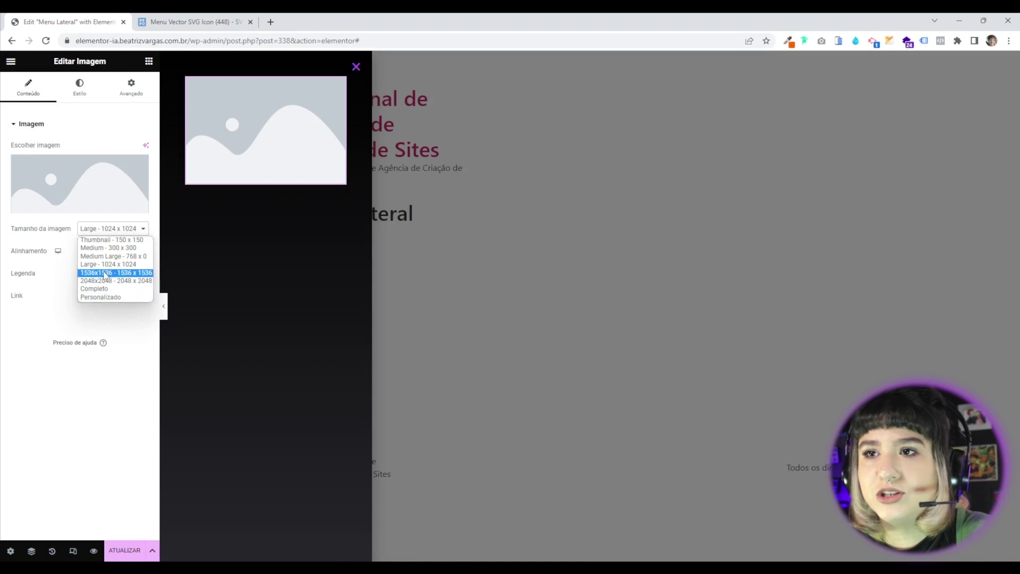
{"action": "left_click", "coordinate": [104, 289]}
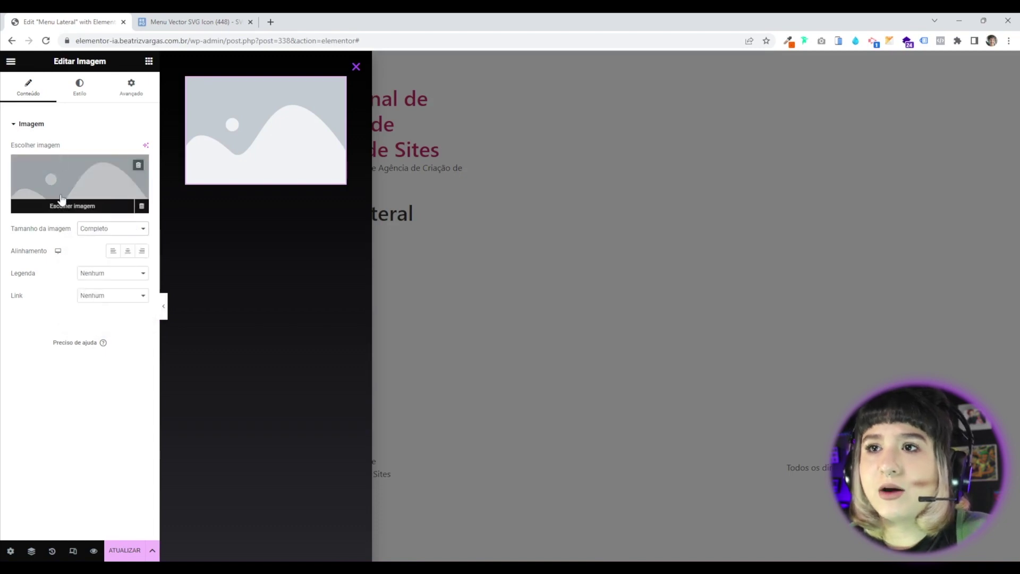
{"action": "left_click", "coordinate": [61, 183]}
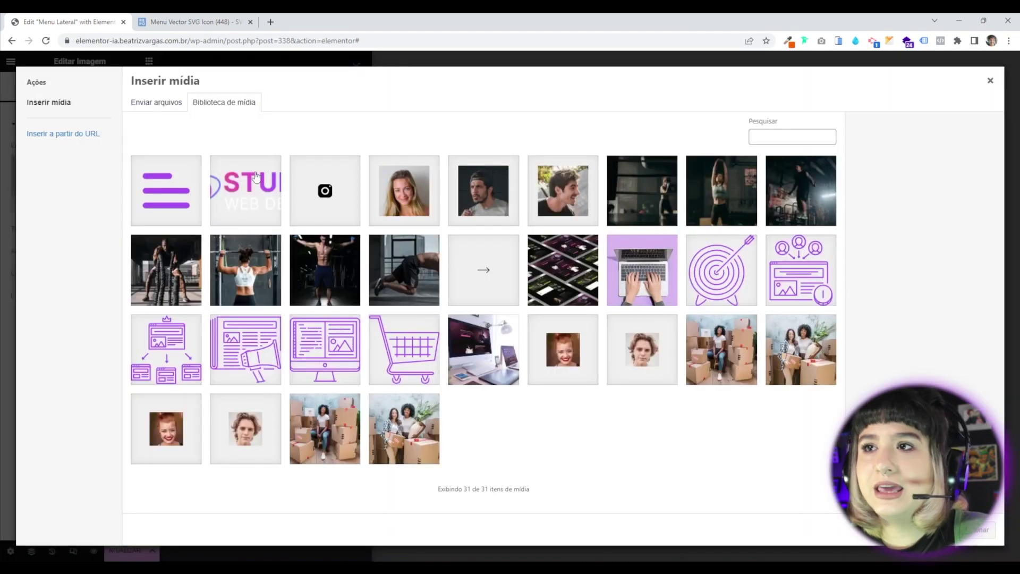
{"action": "left_click", "coordinate": [246, 162]}
{"action": "left_click", "coordinate": [980, 530]}
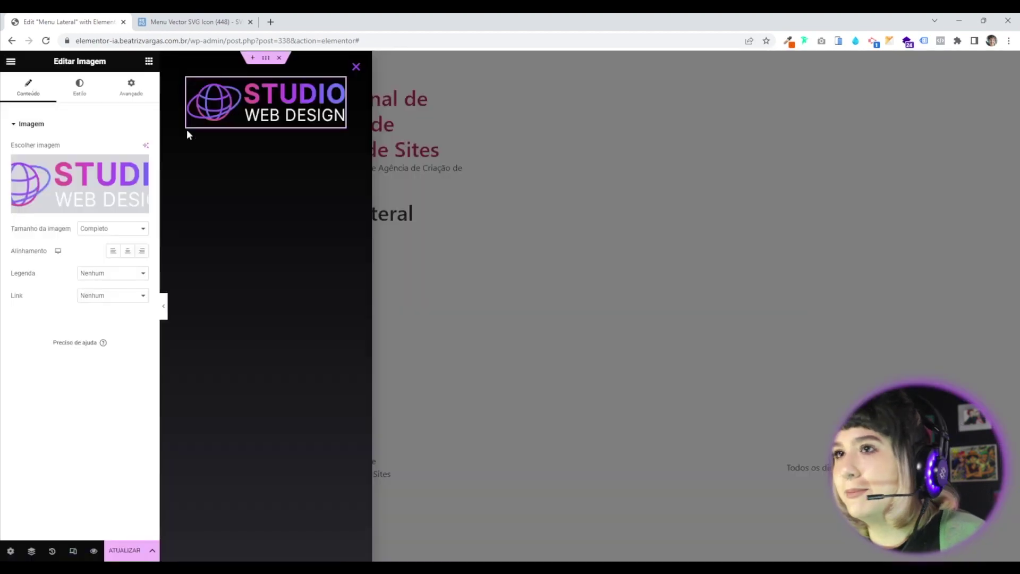
{"action": "left_click", "coordinate": [80, 94]}
{"action": "left_click_drag", "start_coordinate": [13, 163], "coordinate": [78, 164]}
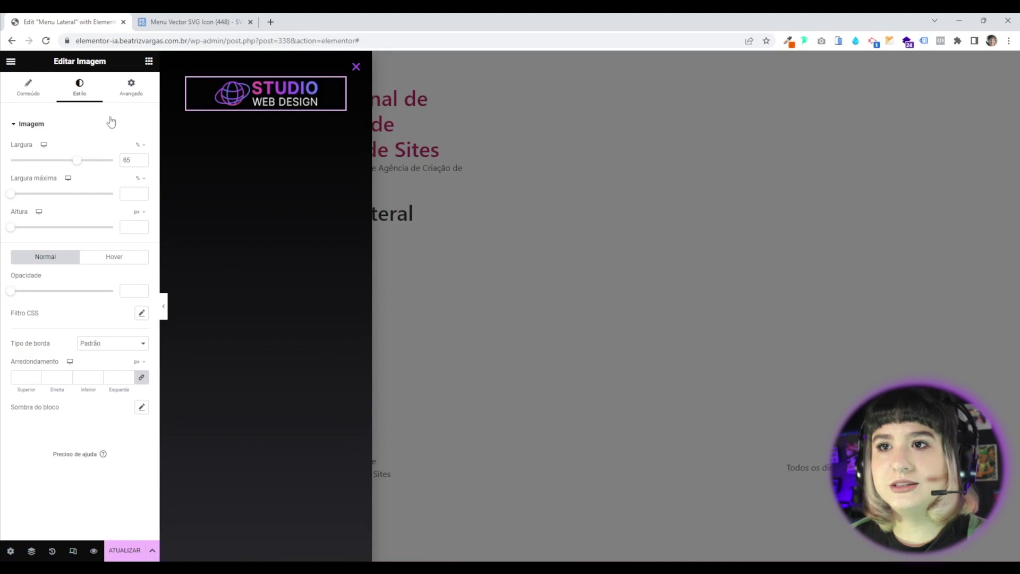
Link the logo via Custom URL to the Site URL dynamic tag.
{"action": "left_click", "coordinate": [29, 94]}
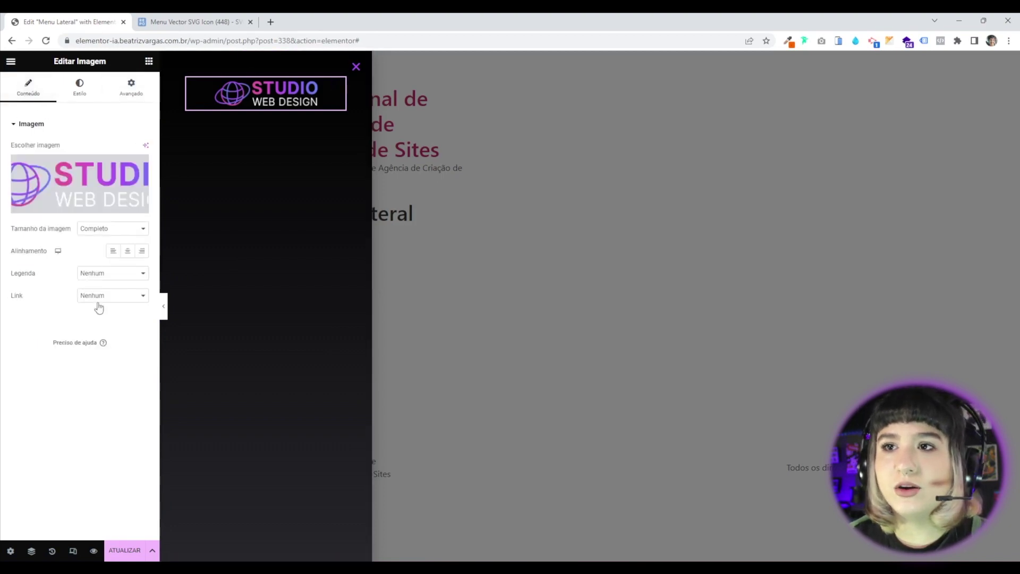
{"action": "left_click", "coordinate": [99, 297]}
{"action": "left_click", "coordinate": [98, 322]}
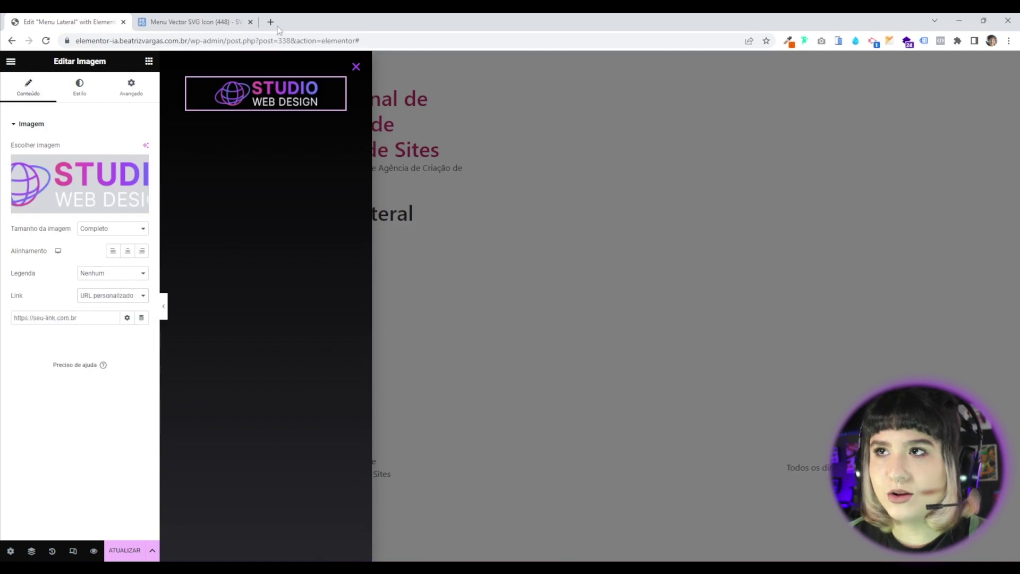
{"action": "left_click", "coordinate": [141, 318]}
{"action": "left_click", "coordinate": [46, 422]}
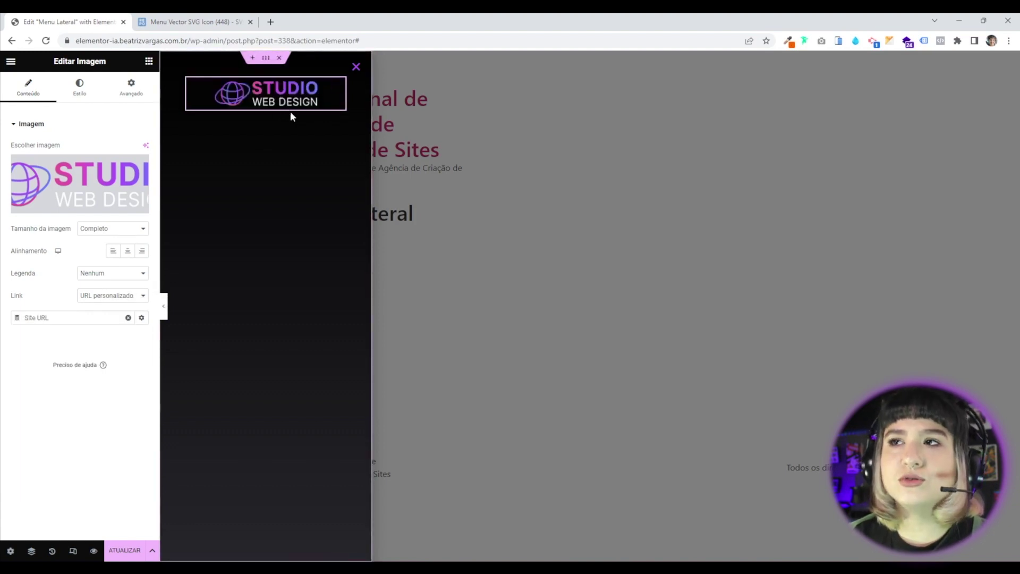
Save the popup with ATUALIZAR and Save & Close.
{"action": "left_click", "coordinate": [124, 551]}
{"action": "left_click", "coordinate": [804, 519]}
{"action": "left_click", "coordinate": [804, 520]}
{"action": "left_click", "coordinate": [780, 520]}
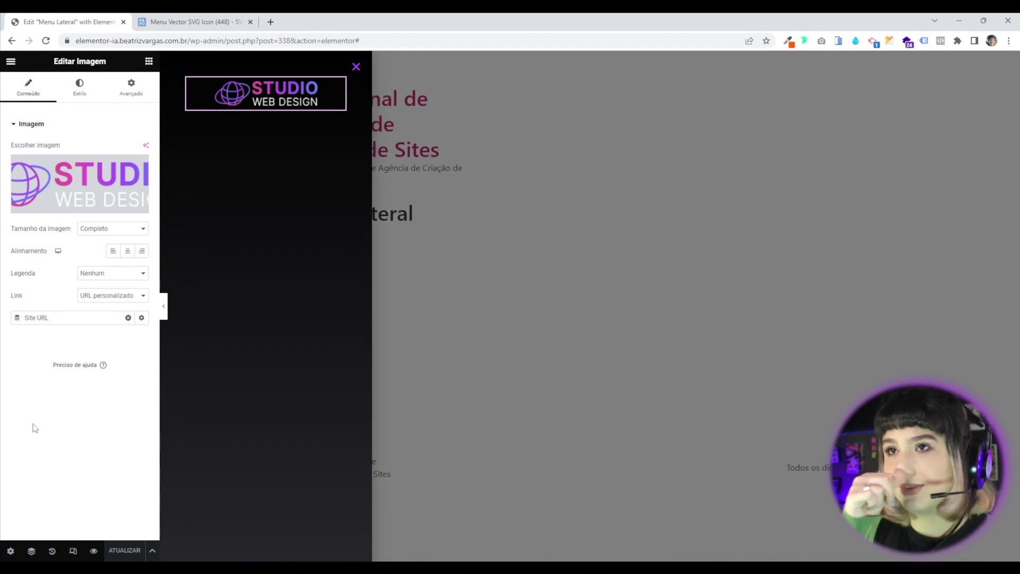
{"action": "left_click", "coordinate": [148, 62]}
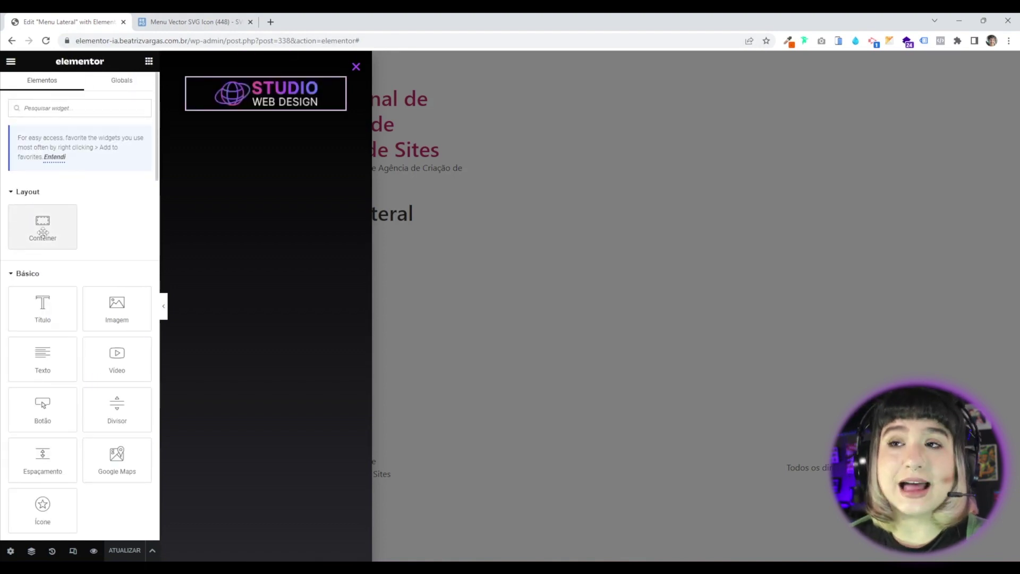
Place a Column-direction container under the logo with 0 padding on all sides.
{"action": "left_click_drag", "start_coordinate": [34, 237], "coordinate": [240, 109]}
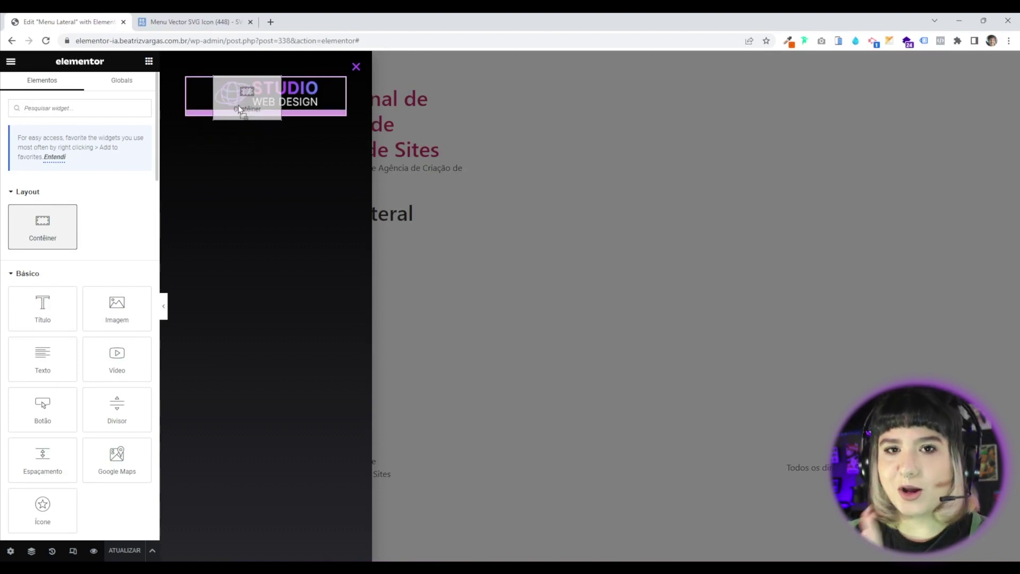
{"action": "left_click_drag", "start_coordinate": [239, 109], "coordinate": [238, 104]}
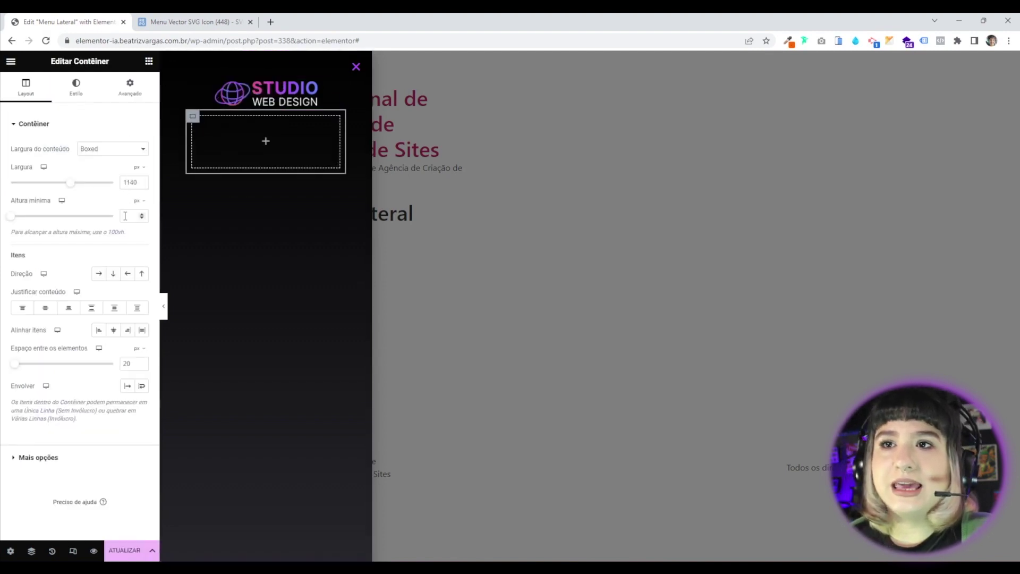
{"action": "left_click", "coordinate": [114, 276]}
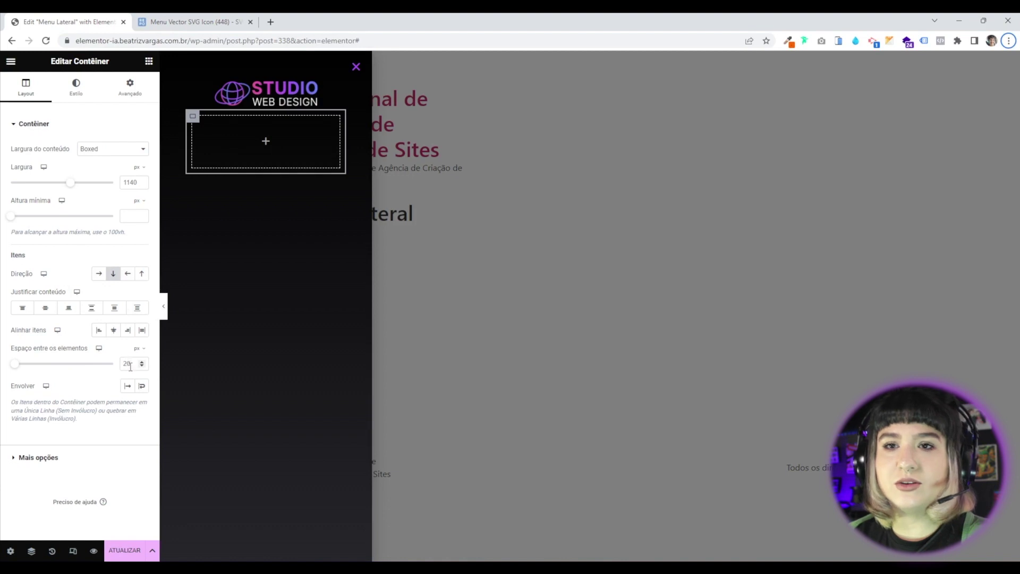
{"action": "left_click", "coordinate": [126, 97]}
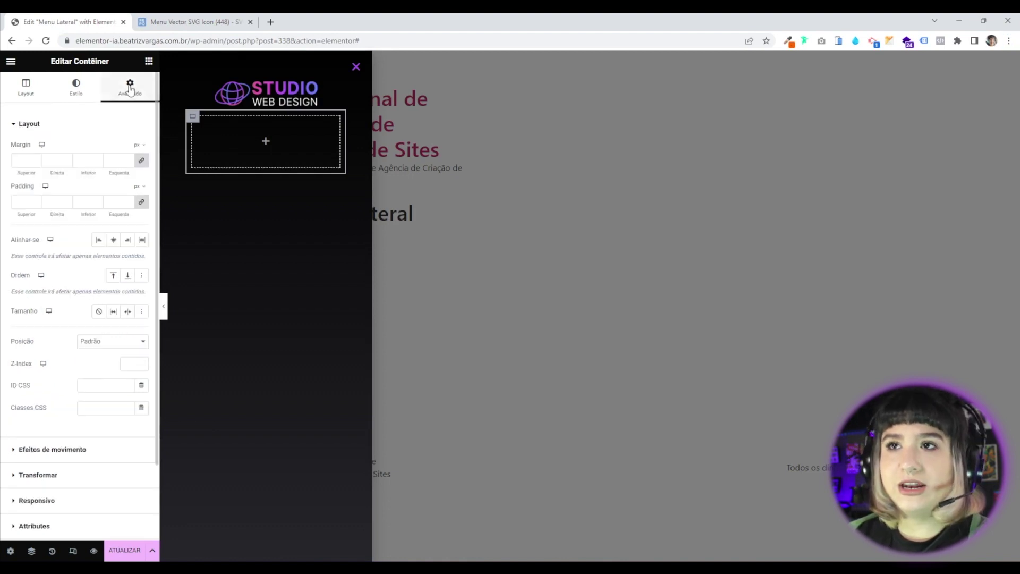
{"action": "left_click", "coordinate": [142, 203]}
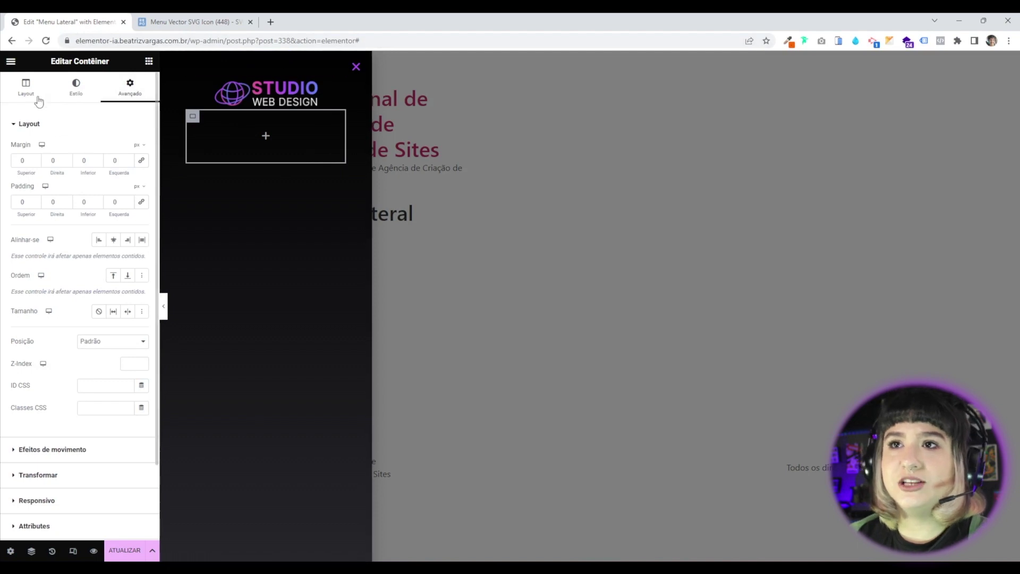
{"action": "left_click", "coordinate": [149, 61]}
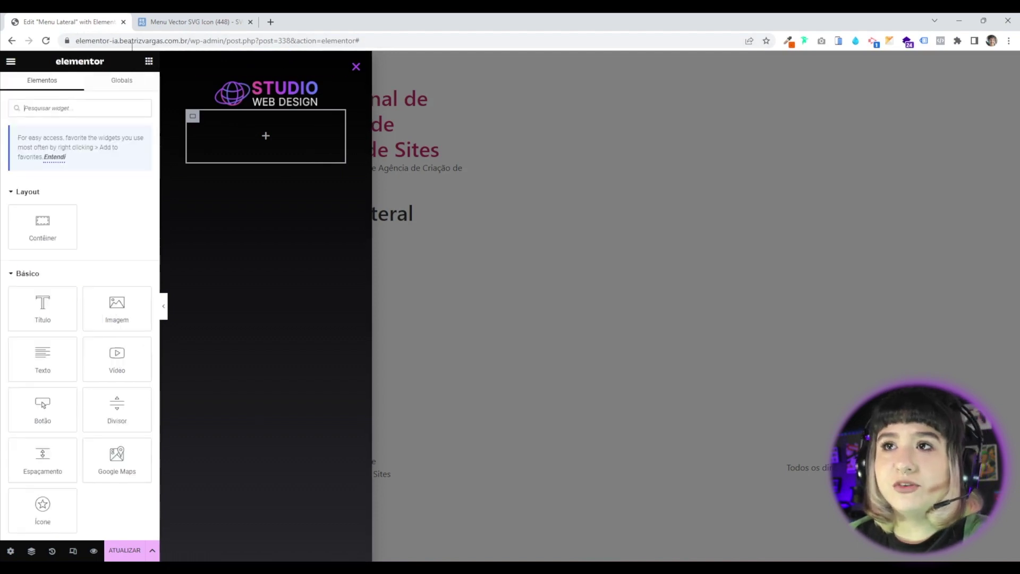
Add a Heading widget to the container and change its text to Menu.
{"action": "left_click_drag", "start_coordinate": [43, 308], "coordinate": [218, 127]}
{"action": "triple_click", "coordinate": [41, 175]}
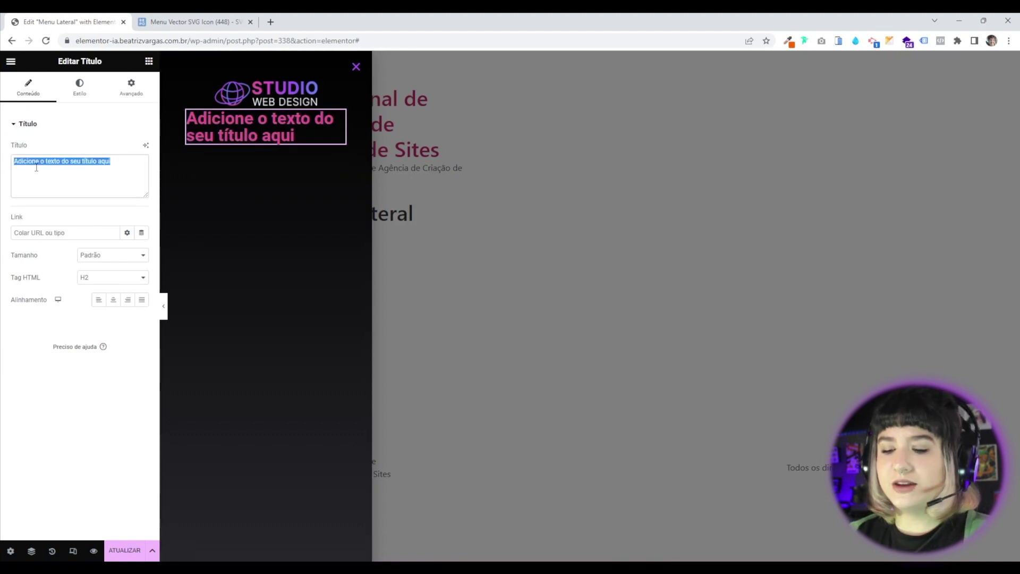
{"action": "type", "text": "Menu"}
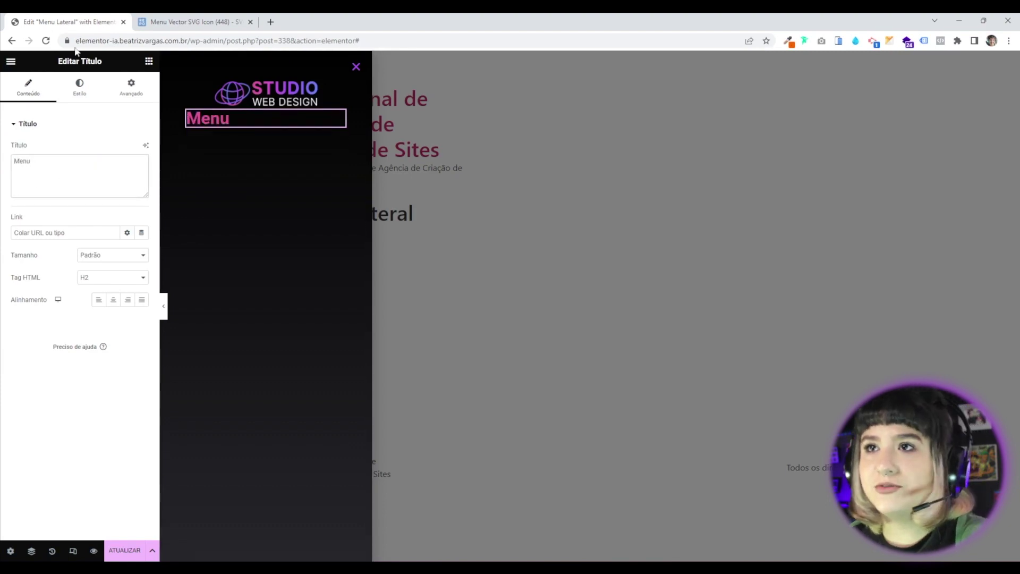
Add a Divider widget under the Menu heading.
{"action": "left_click", "coordinate": [151, 64]}
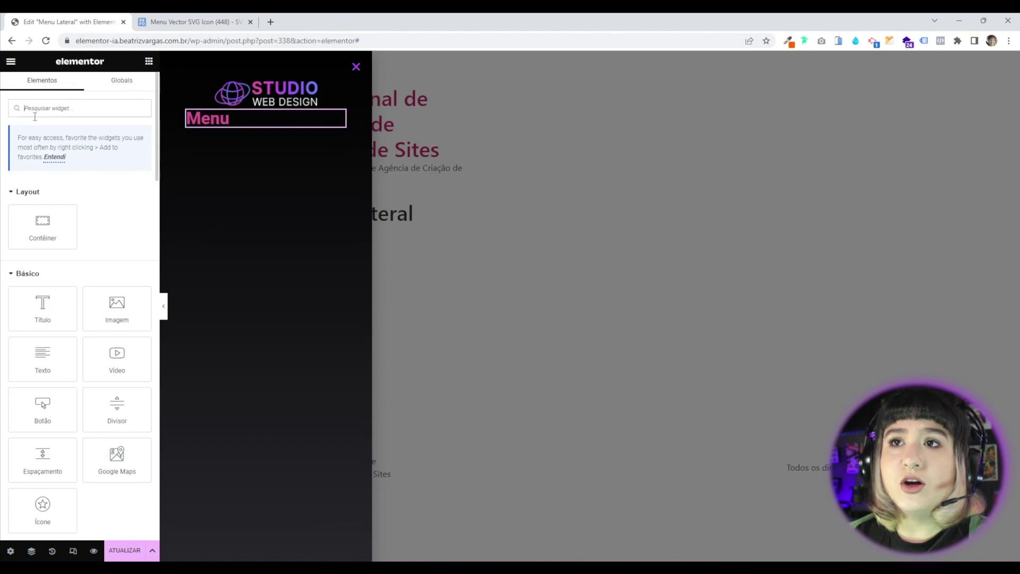
{"action": "type", "text": "divi"}
{"action": "left_click_drag", "start_coordinate": [43, 201], "coordinate": [224, 124]}
{"action": "left_click", "coordinate": [149, 62]}
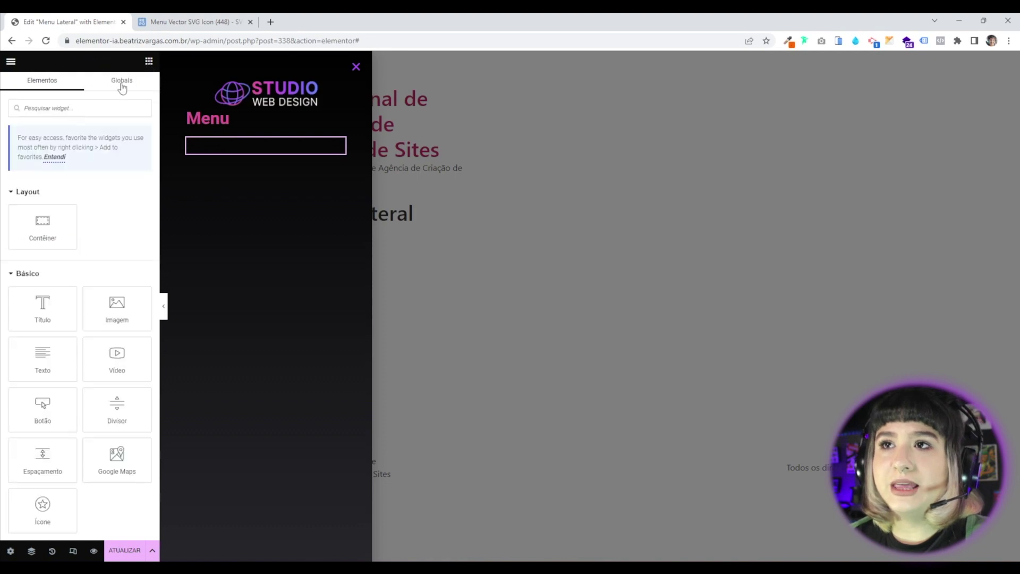
Add the WordPress Menu widget below the divider.
{"action": "left_click", "coordinate": [46, 104]}
{"action": "type", "text": "menu"}
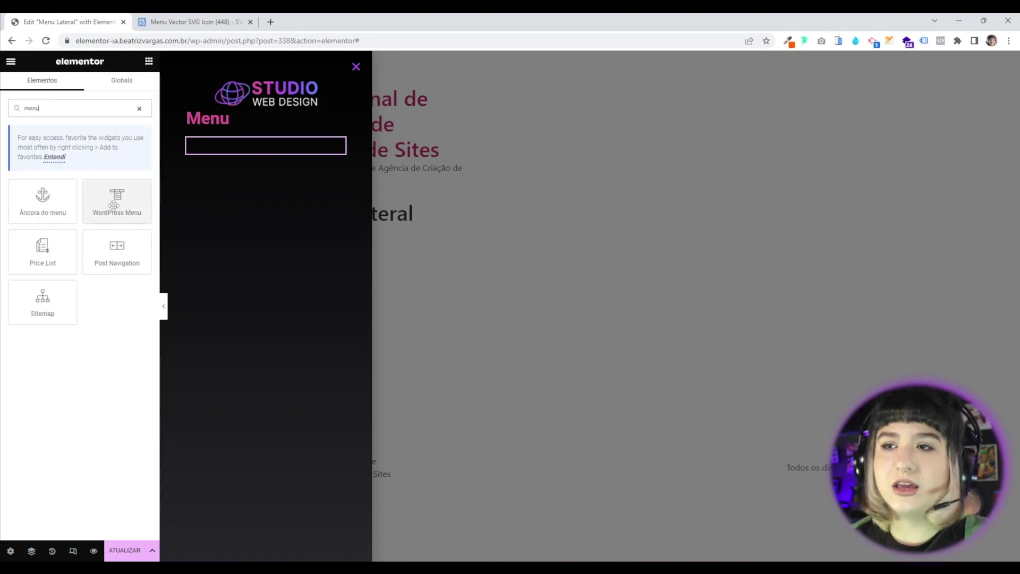
{"action": "left_click_drag", "start_coordinate": [117, 203], "coordinate": [215, 160]}
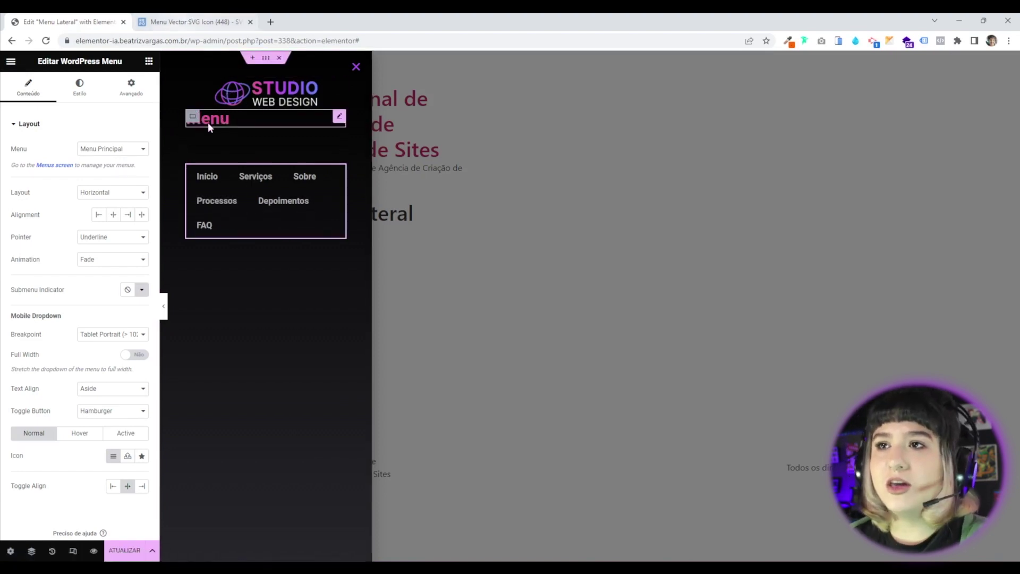
Make the Menu heading text white with a 25 px font size.
{"action": "left_click", "coordinate": [339, 116]}
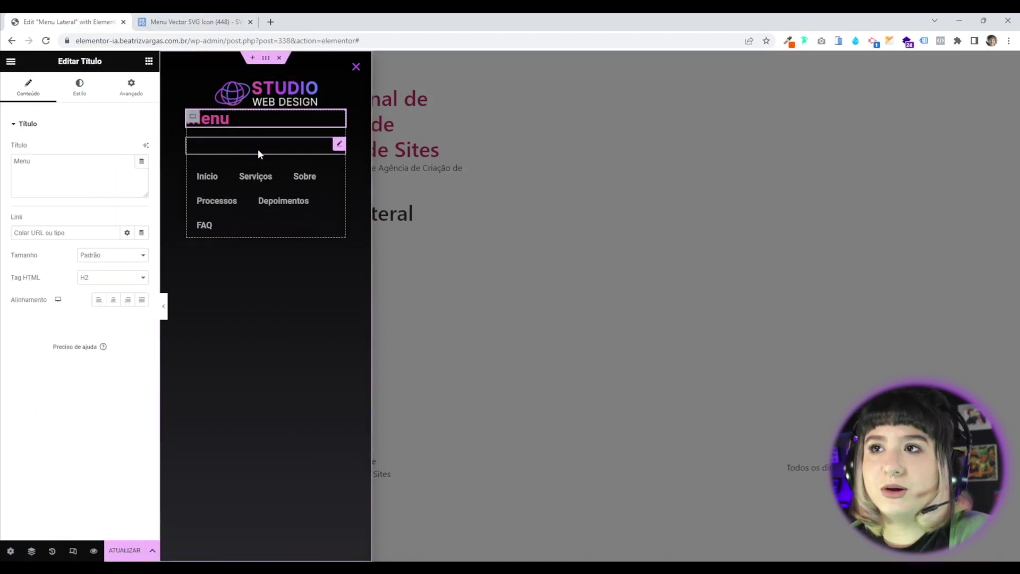
{"action": "left_click", "coordinate": [80, 86]}
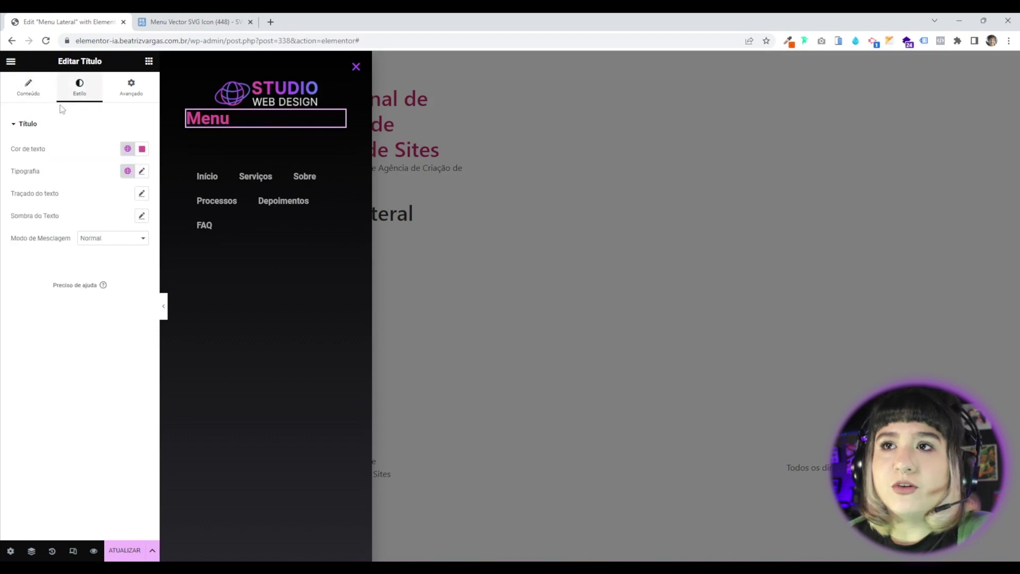
{"action": "left_click", "coordinate": [142, 149]}
{"action": "left_click", "coordinate": [58, 161]}
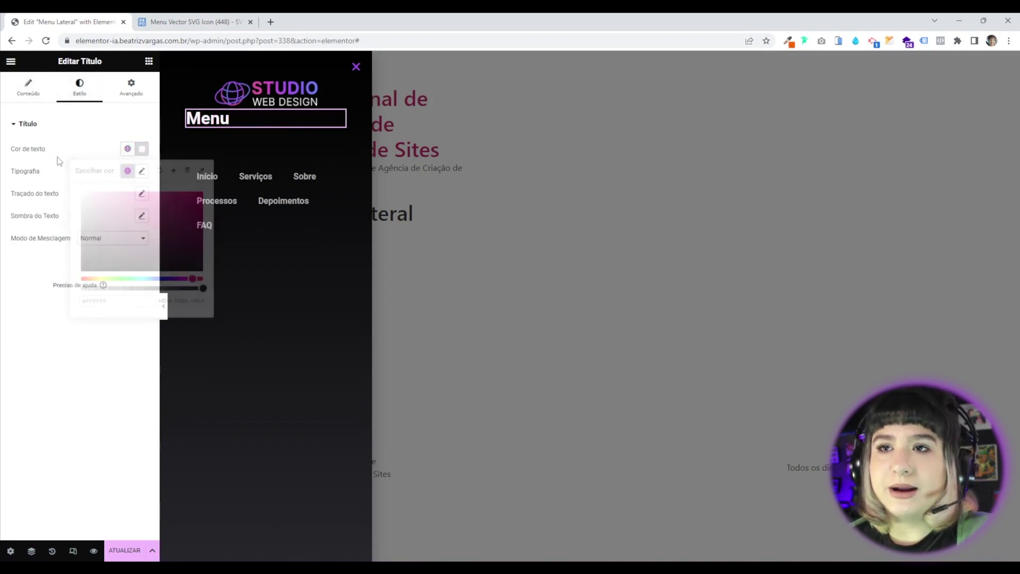
{"action": "left_click", "coordinate": [142, 170]}
{"action": "left_click", "coordinate": [129, 255]}
{"action": "type", "text": "25"}
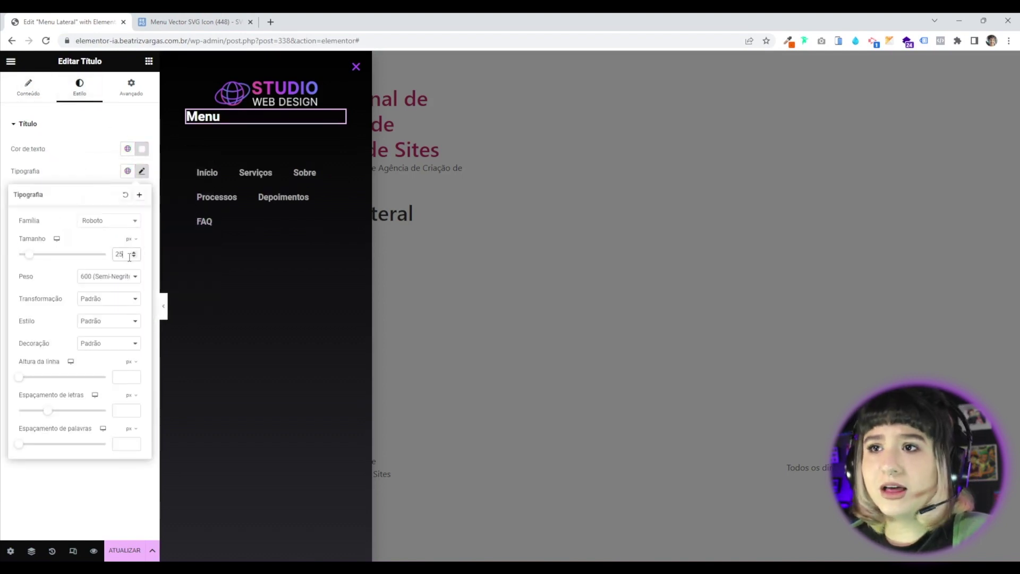
{"action": "left_click", "coordinate": [83, 170]}
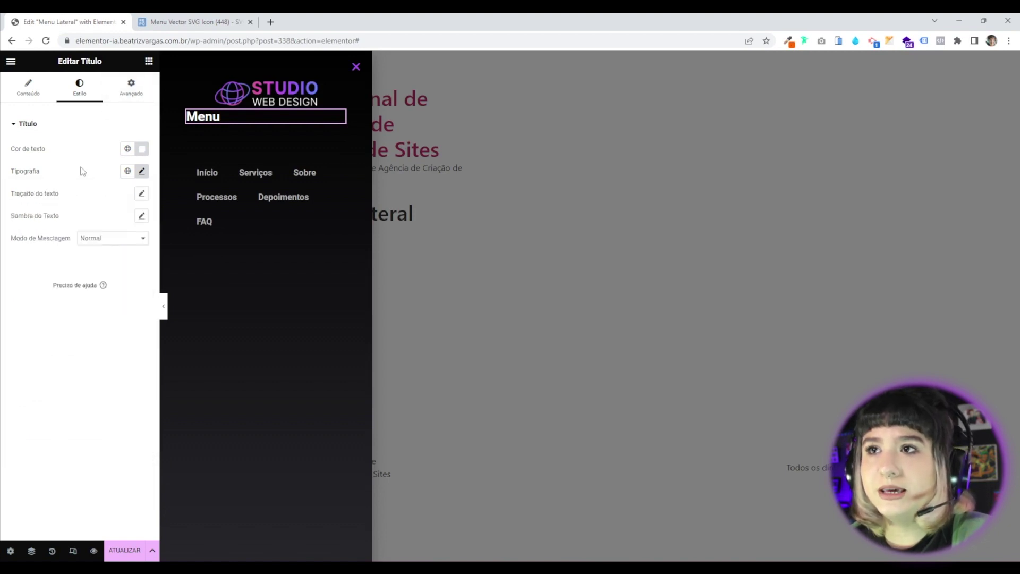
Style the divider short and primary pink, weight 3, gap 2, with a negative top margin.
{"action": "left_click", "coordinate": [269, 142]}
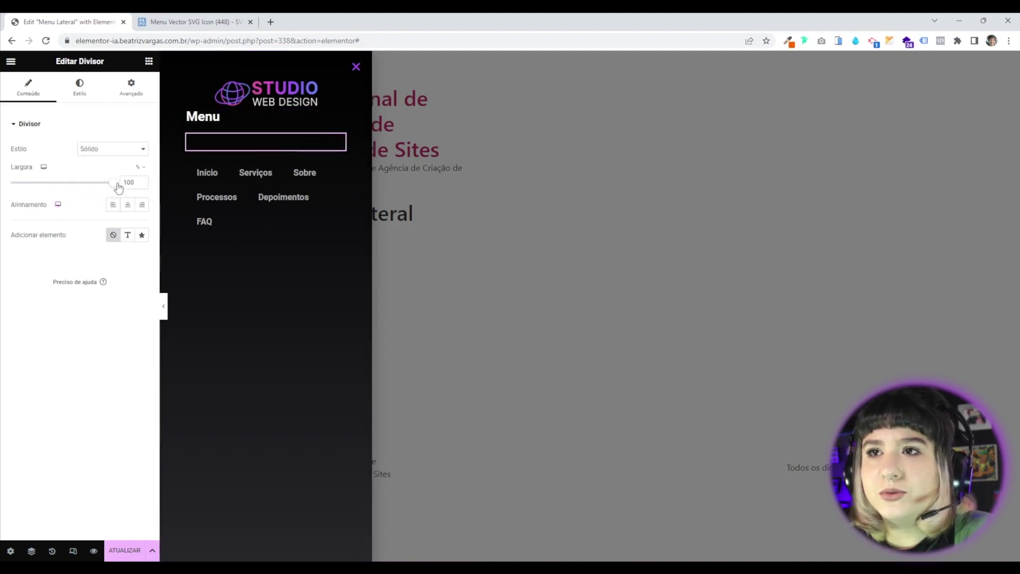
{"action": "double_click", "coordinate": [131, 184]}
{"action": "type", "text": "1"}
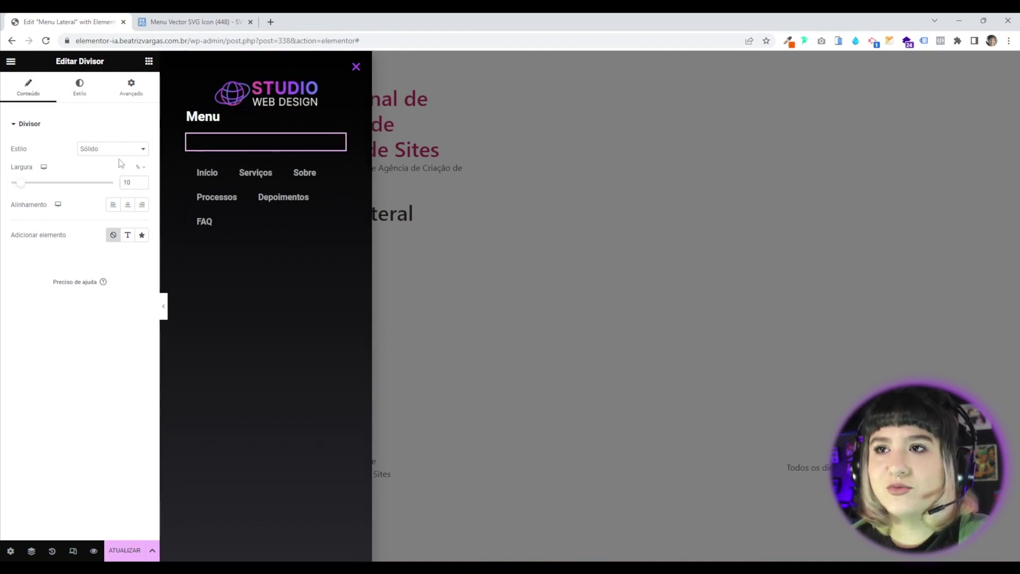
{"action": "left_click", "coordinate": [79, 94]}
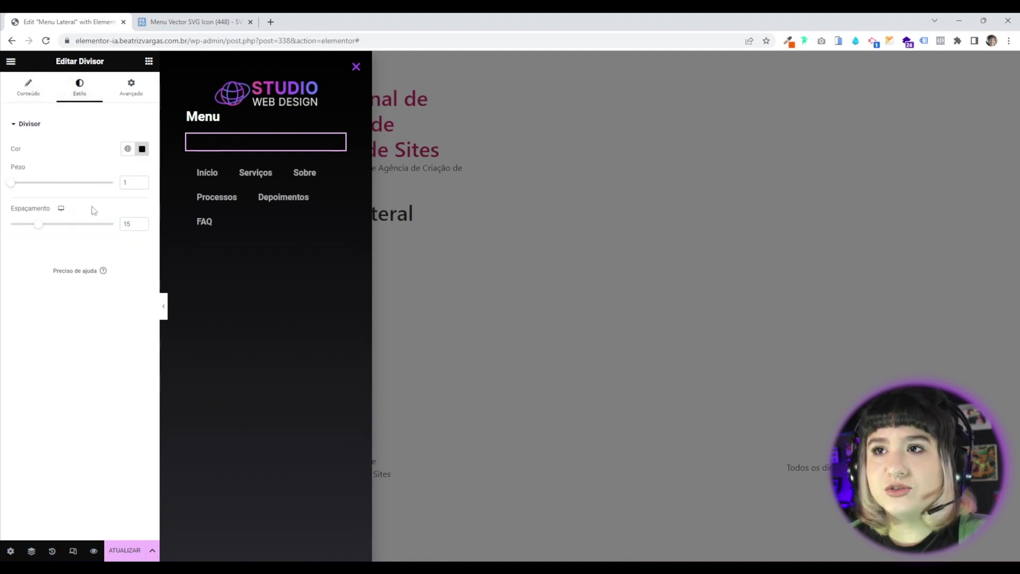
{"action": "left_click", "coordinate": [128, 150]}
{"action": "left_click", "coordinate": [50, 197]}
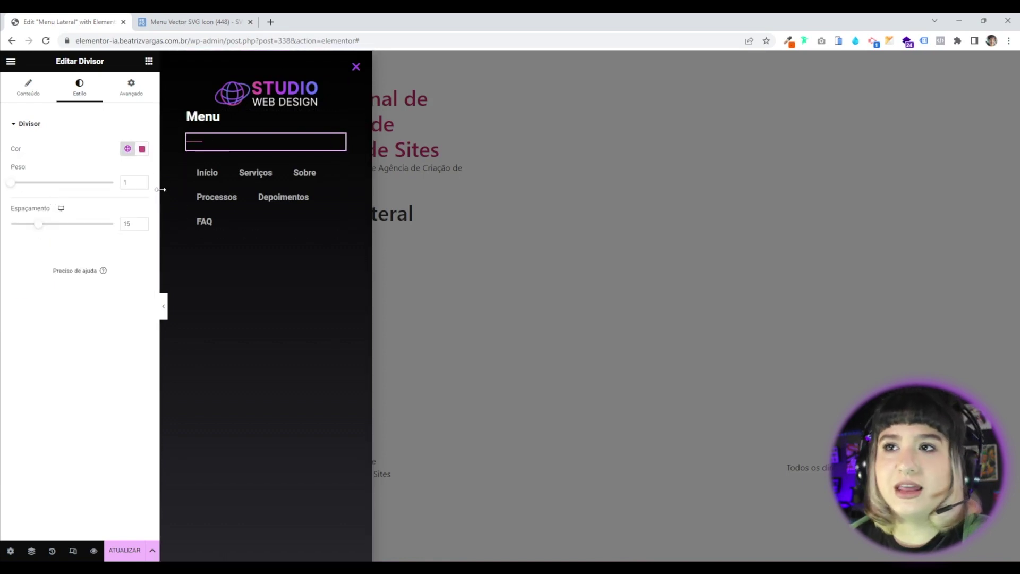
{"action": "double_click", "coordinate": [130, 182]}
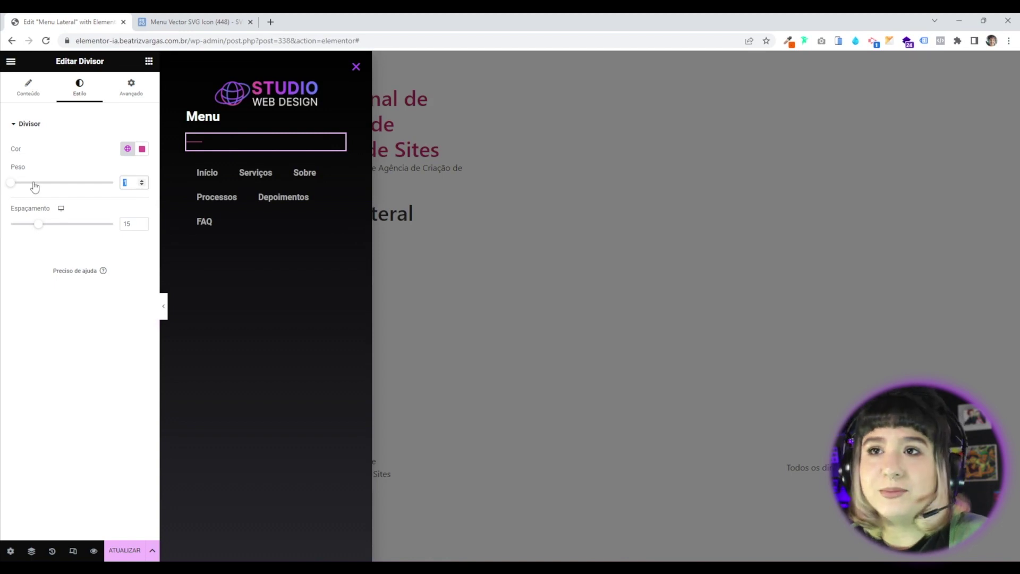
{"action": "left_click", "coordinate": [33, 183]}
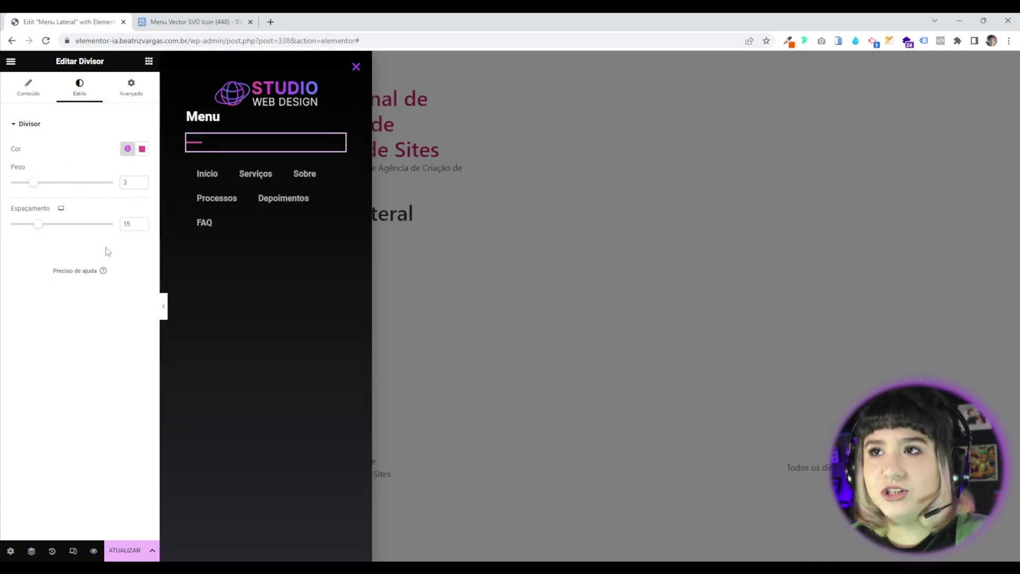
{"action": "left_click_drag", "start_coordinate": [38, 228], "coordinate": [5, 228]}
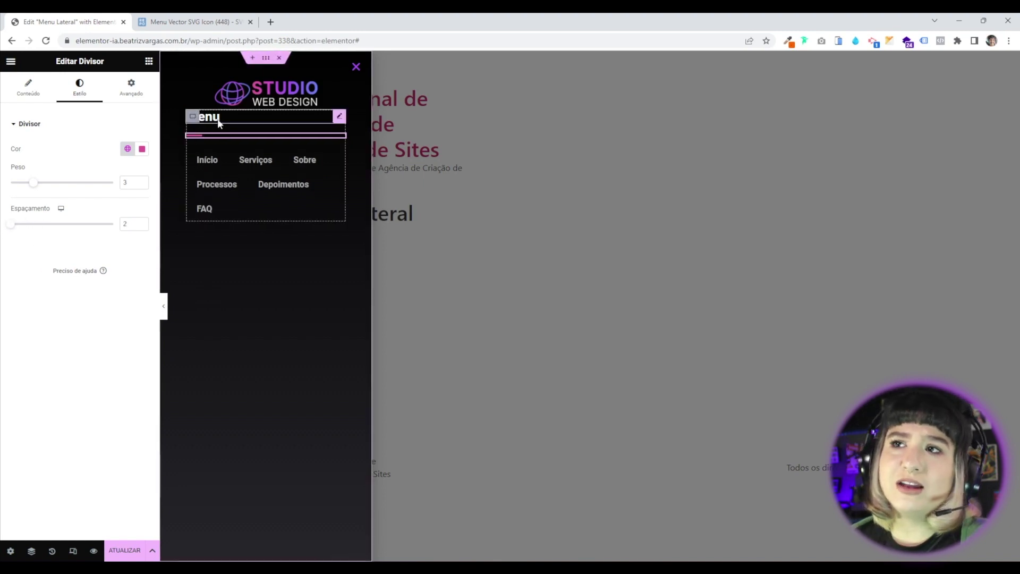
{"action": "left_click", "coordinate": [131, 87]}
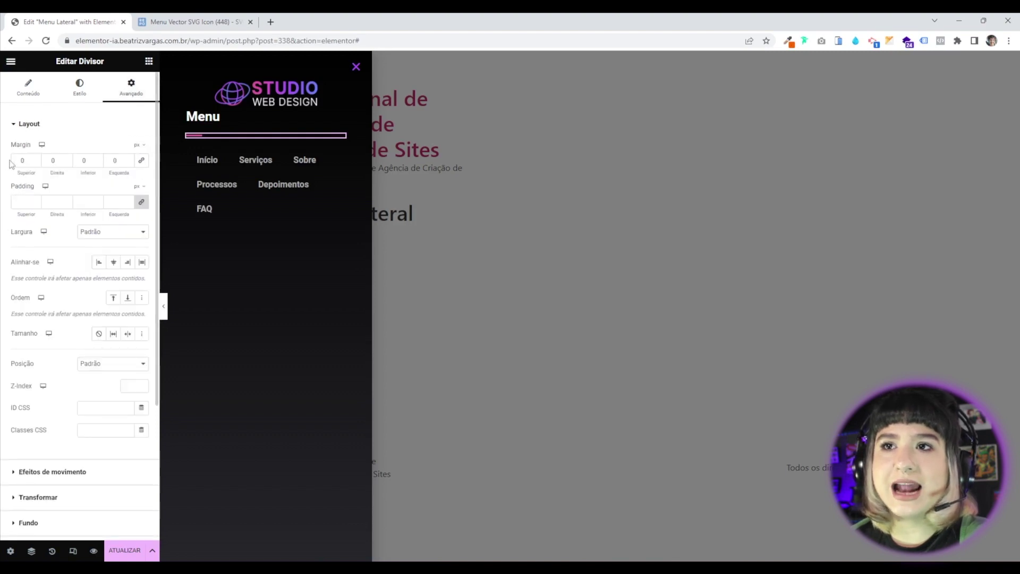
{"action": "left_click", "coordinate": [36, 162]}
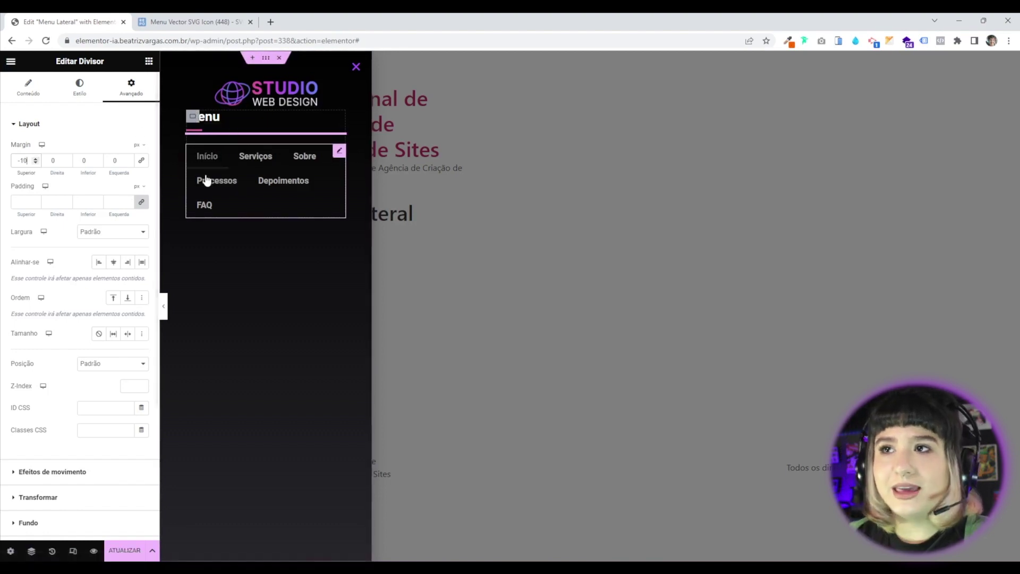
Open the navigation menu widget's settings and keep Menu Principal selected.
{"action": "left_click", "coordinate": [340, 152]}
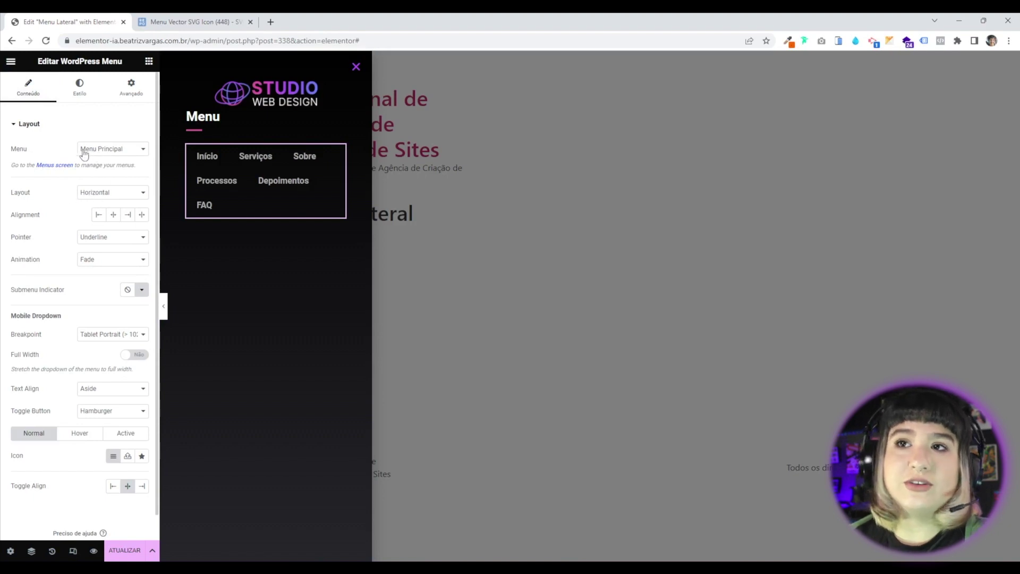
{"action": "left_click", "coordinate": [102, 151]}
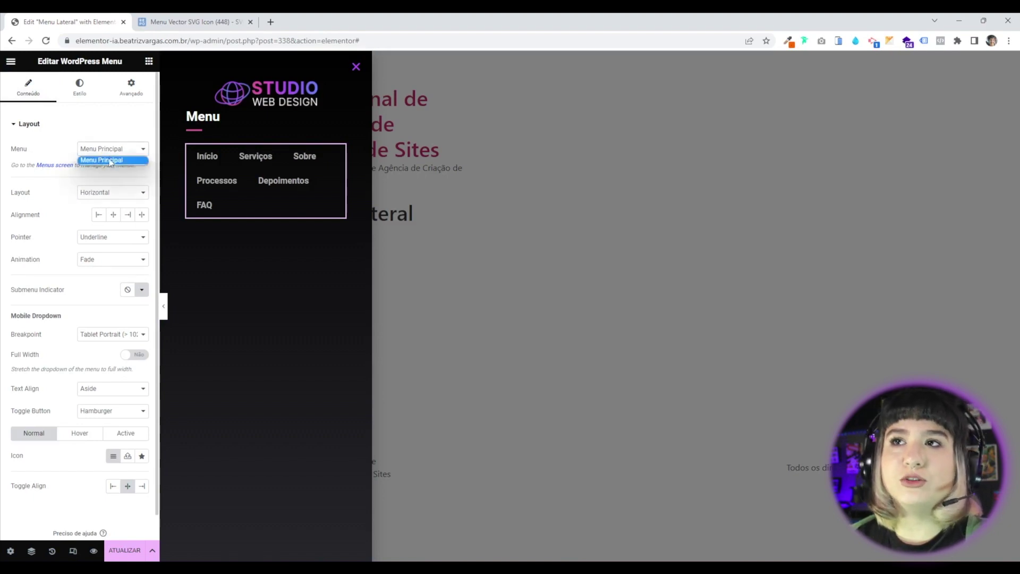
{"action": "left_click", "coordinate": [60, 152]}
{"action": "left_click", "coordinate": [227, 41]}
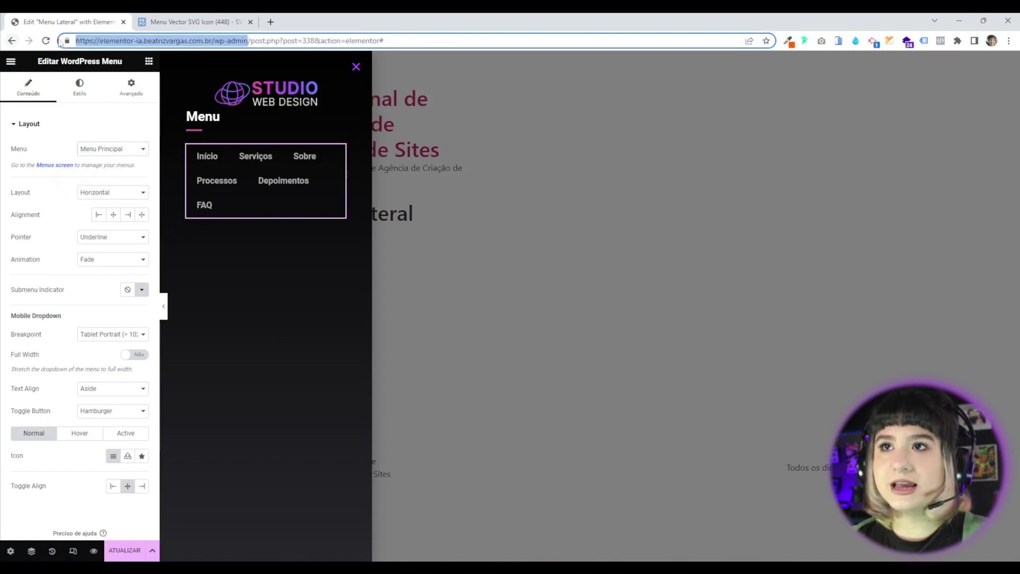
Load WordPress admin in the second tab and go to Aparência > Menus.
{"action": "left_click", "coordinate": [191, 22]}
{"action": "left_click", "coordinate": [177, 41]}
{"action": "key", "text": "Return"}
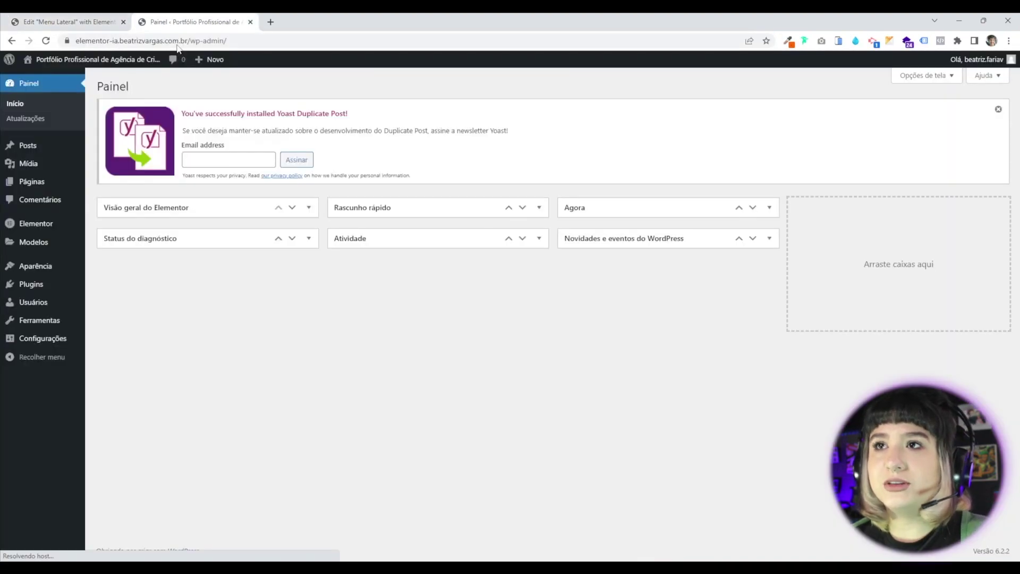
{"action": "mouse_move", "coordinate": [23, 266]}
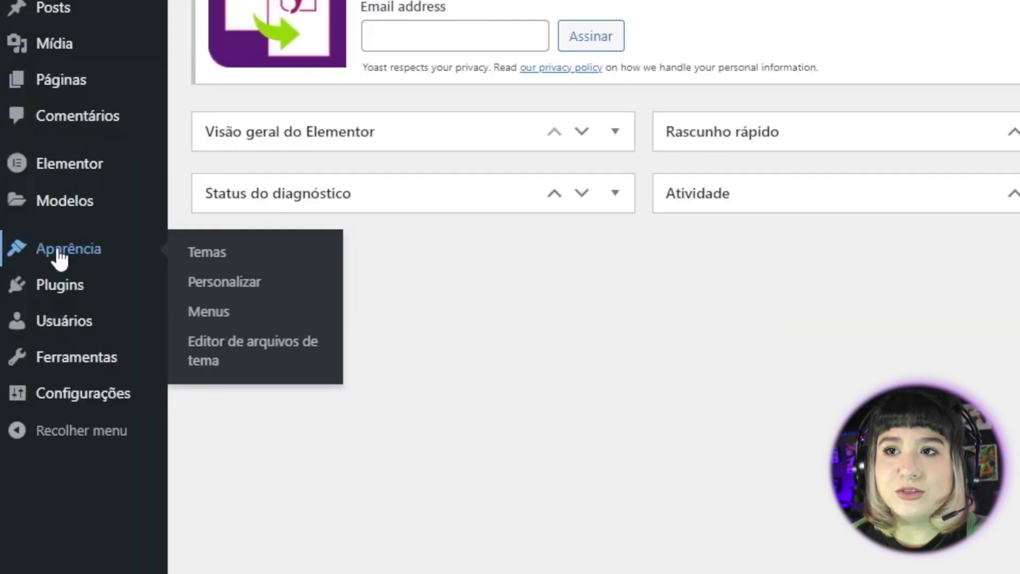
{"action": "left_click", "coordinate": [219, 313]}
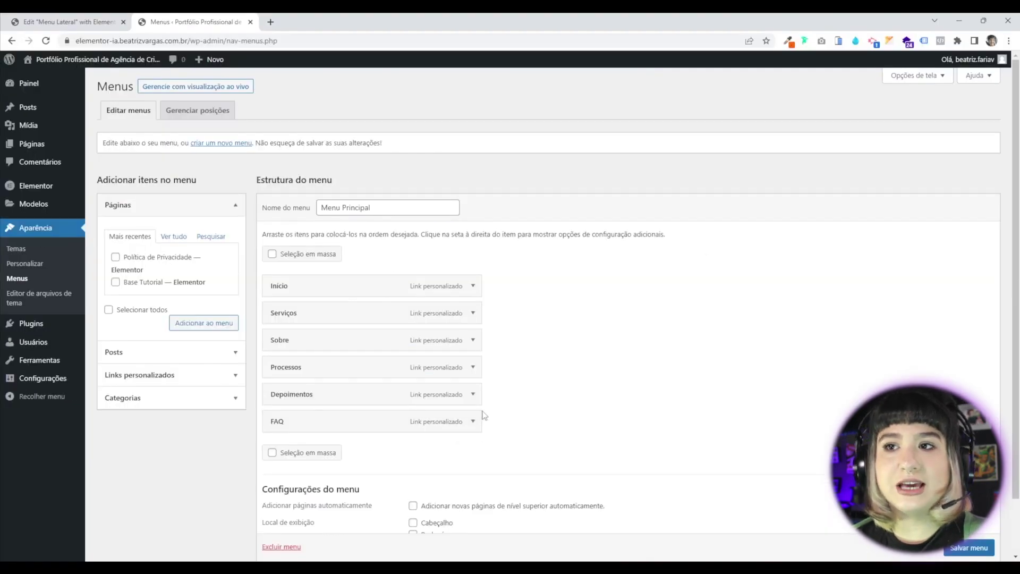
Expand the Início and Serviços items and check that Serviços links to #servicos.
{"action": "scroll", "coordinate": [484, 416], "scroll_direction": "down", "scroll_amount": 1}
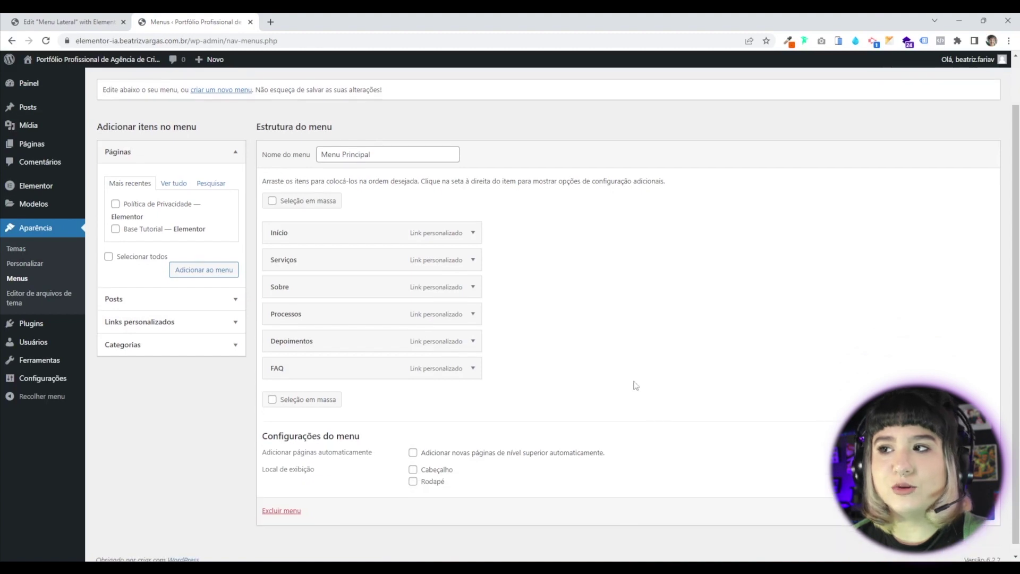
{"action": "left_click", "coordinate": [474, 235]}
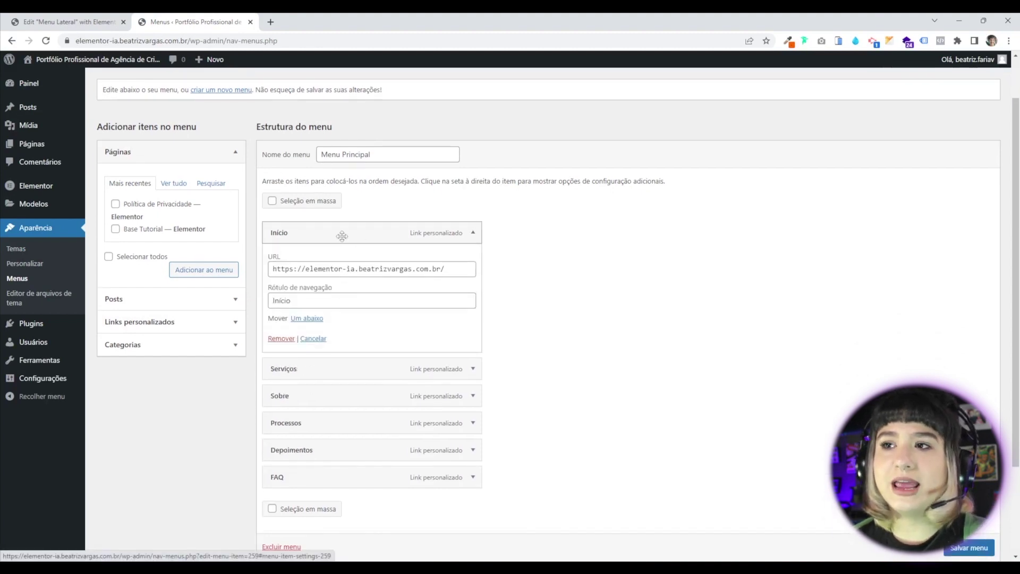
{"action": "left_click", "coordinate": [157, 322]}
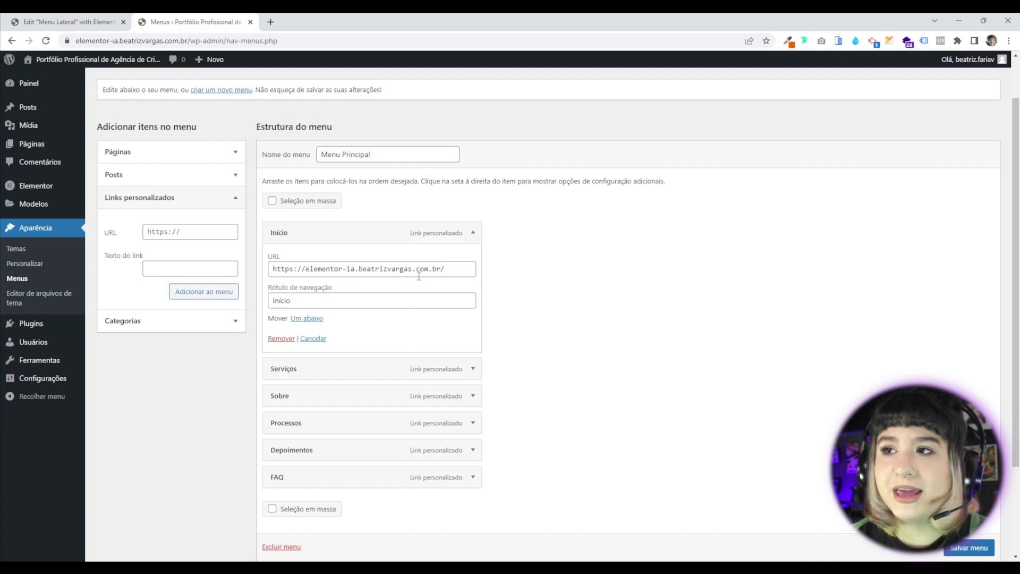
{"action": "left_click", "coordinate": [473, 368]}
{"action": "scroll", "coordinate": [319, 298], "scroll_direction": "down", "scroll_amount": 4}
{"action": "left_click", "coordinate": [279, 178]}
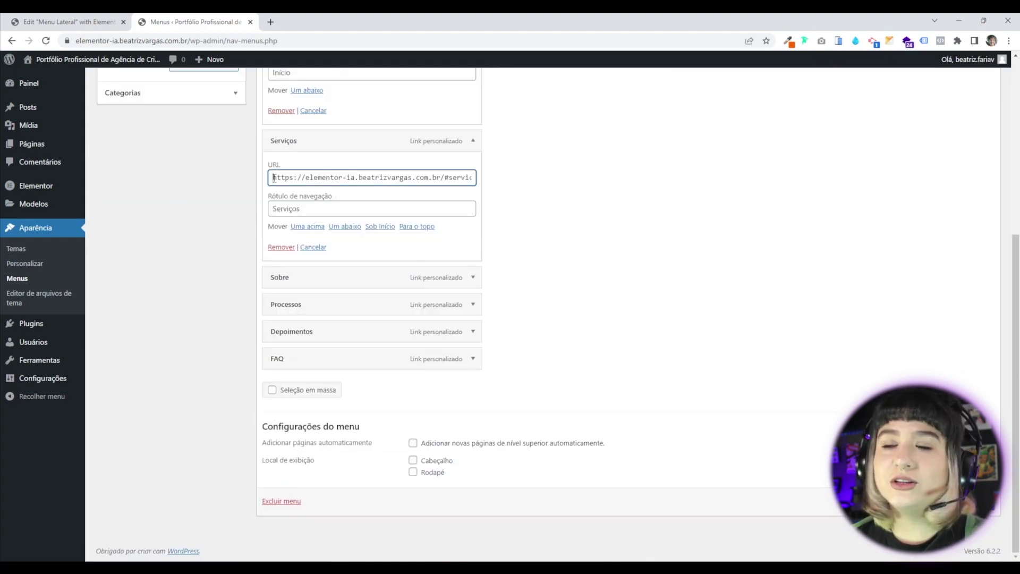
{"action": "key", "text": "ctrl+a"}
{"action": "left_click", "coordinate": [442, 177]}
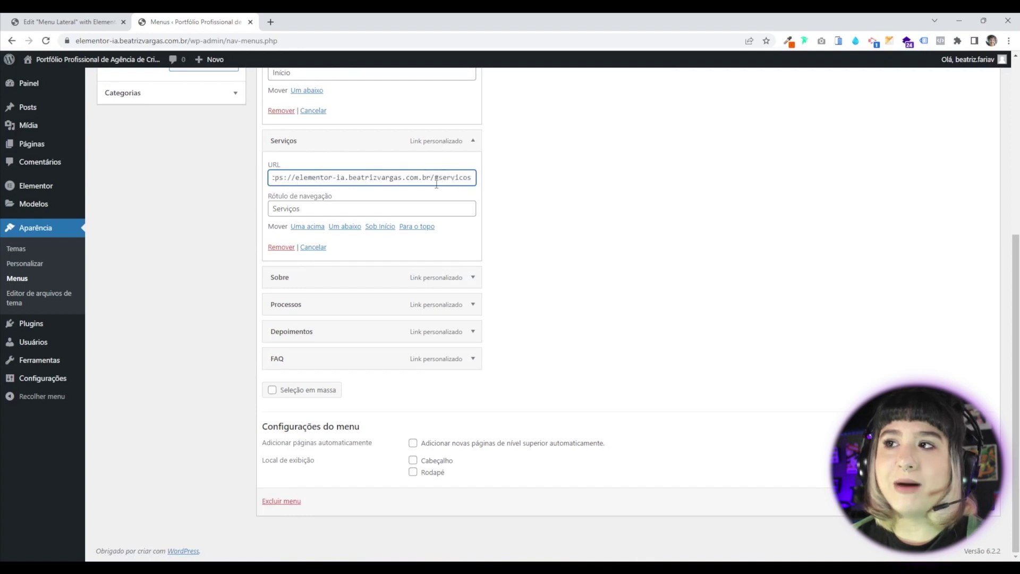
{"action": "left_click_drag", "start_coordinate": [431, 177], "coordinate": [527, 185]}
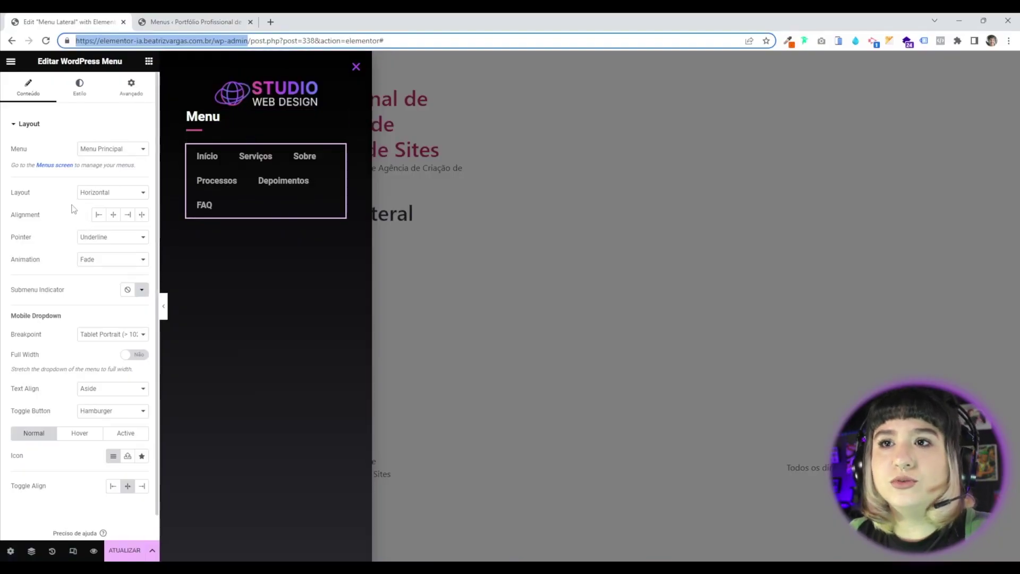
Set the WordPress Menu widget to Vertical layout with left alignment.
{"action": "left_click", "coordinate": [109, 194]}
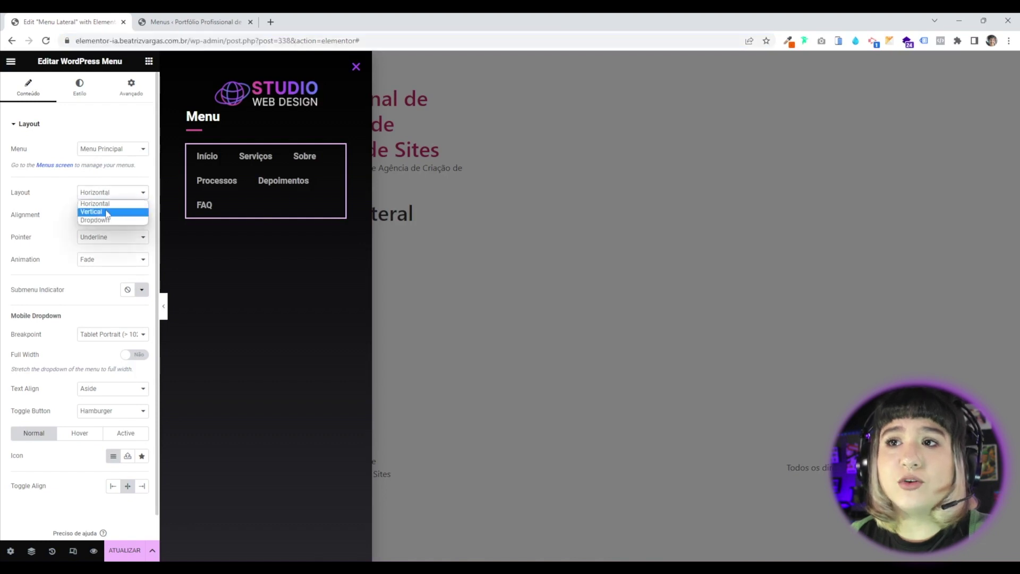
{"action": "left_click", "coordinate": [107, 209]}
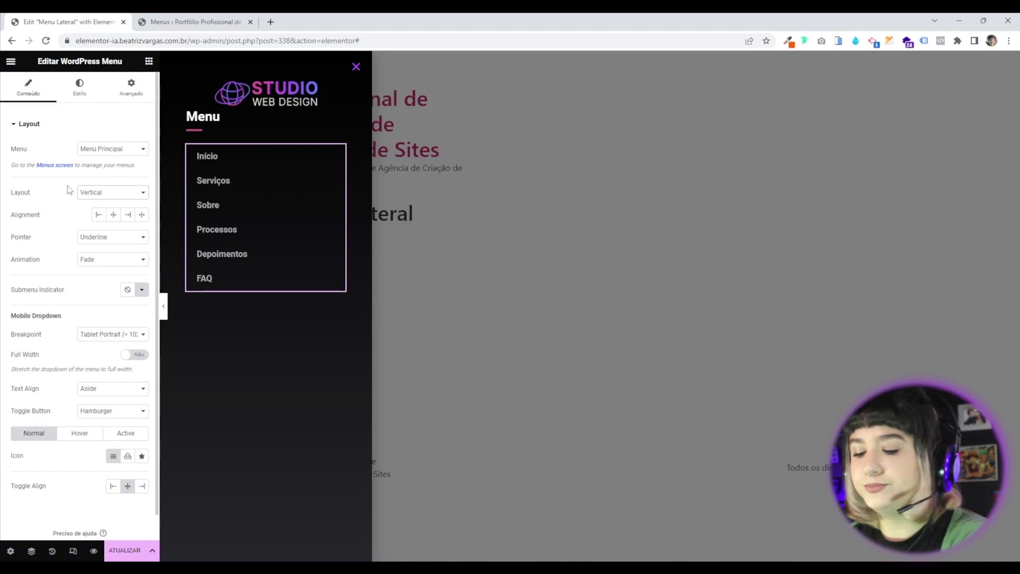
{"action": "left_click", "coordinate": [98, 215]}
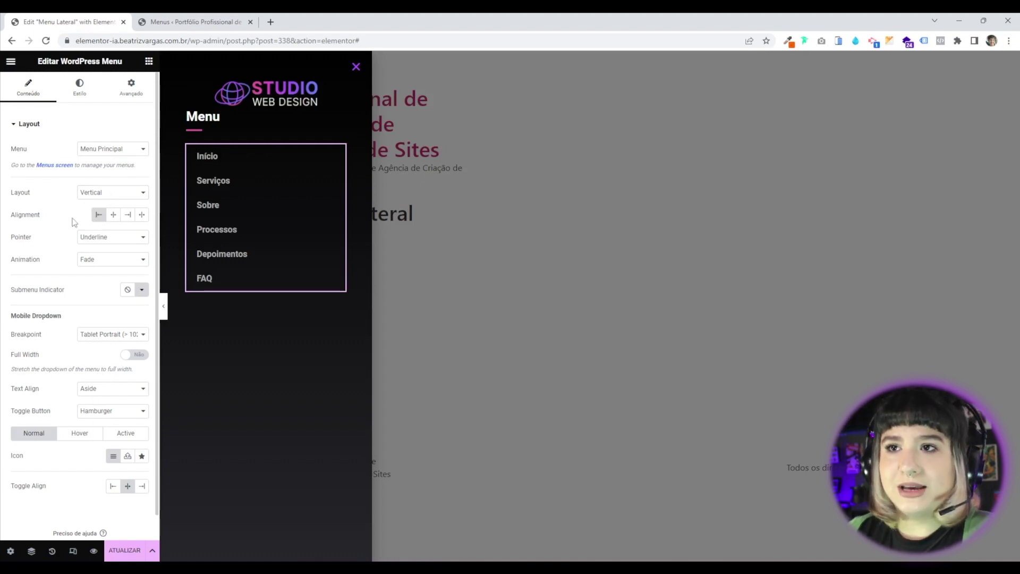
Set the menu's hover pointer and mobile dropdown breakpoint both to None.
{"action": "left_click", "coordinate": [89, 240]}
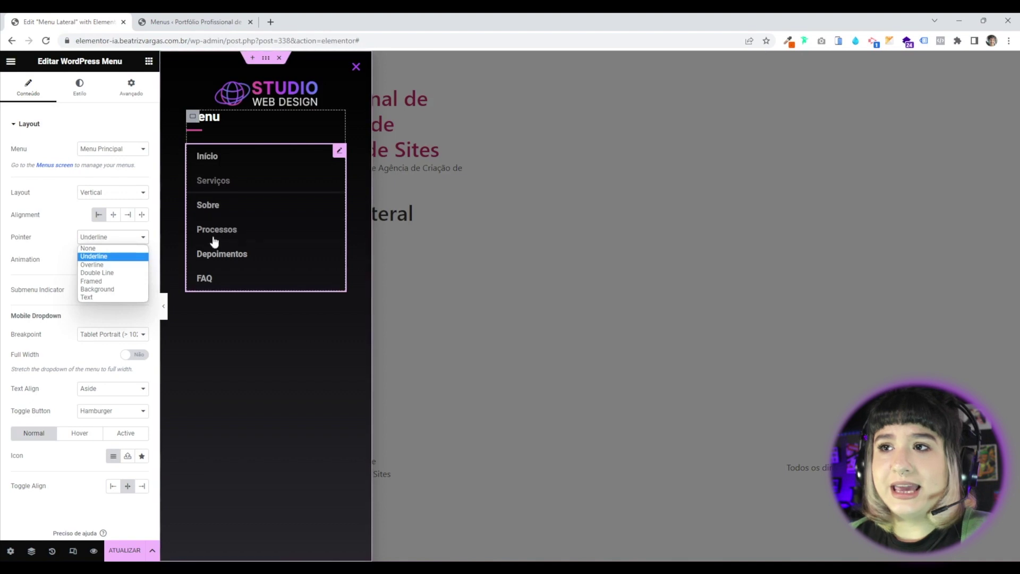
{"action": "left_click", "coordinate": [96, 248]}
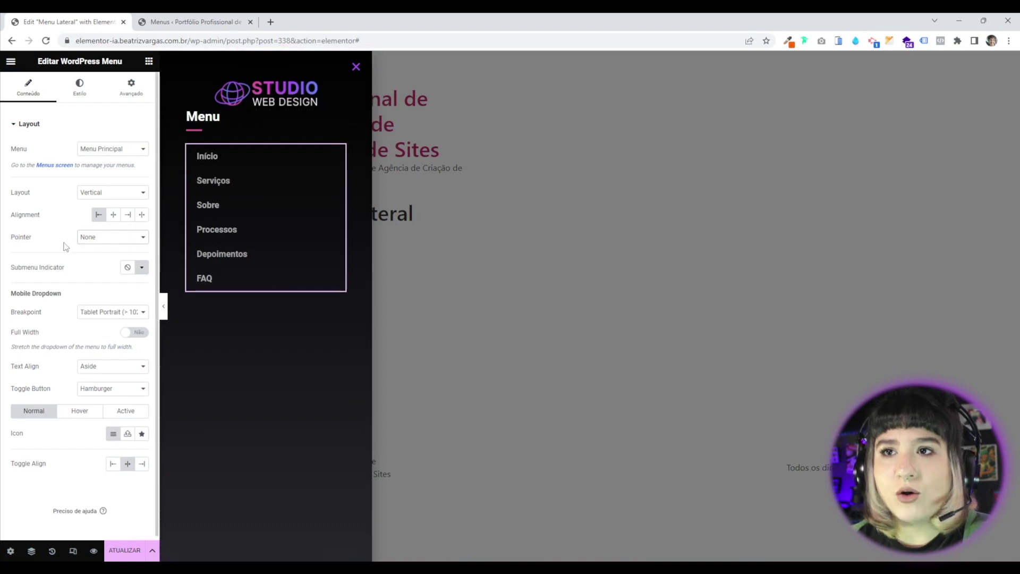
{"action": "left_click", "coordinate": [126, 317]}
{"action": "left_click", "coordinate": [85, 340]}
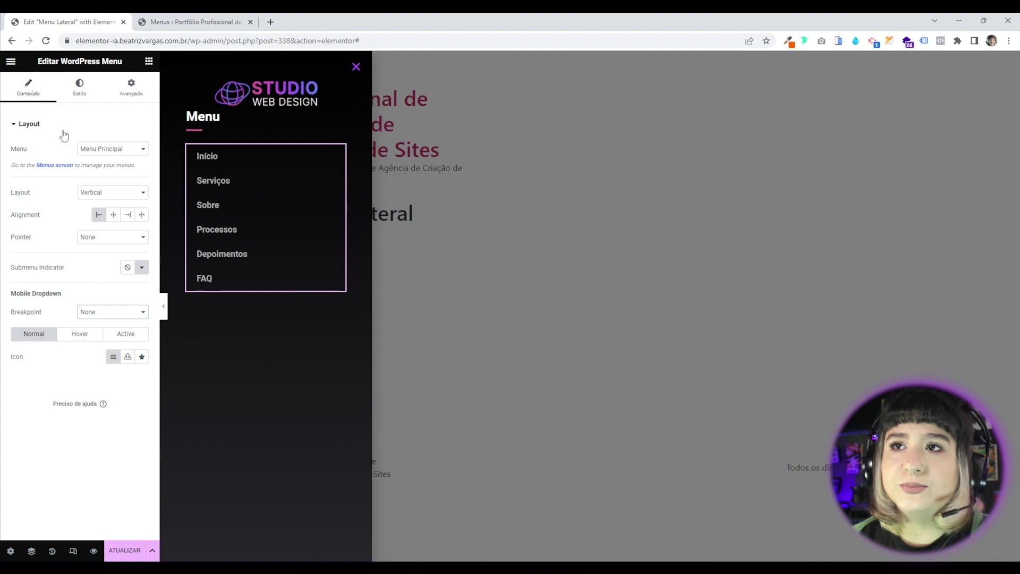
{"action": "left_click", "coordinate": [80, 85]}
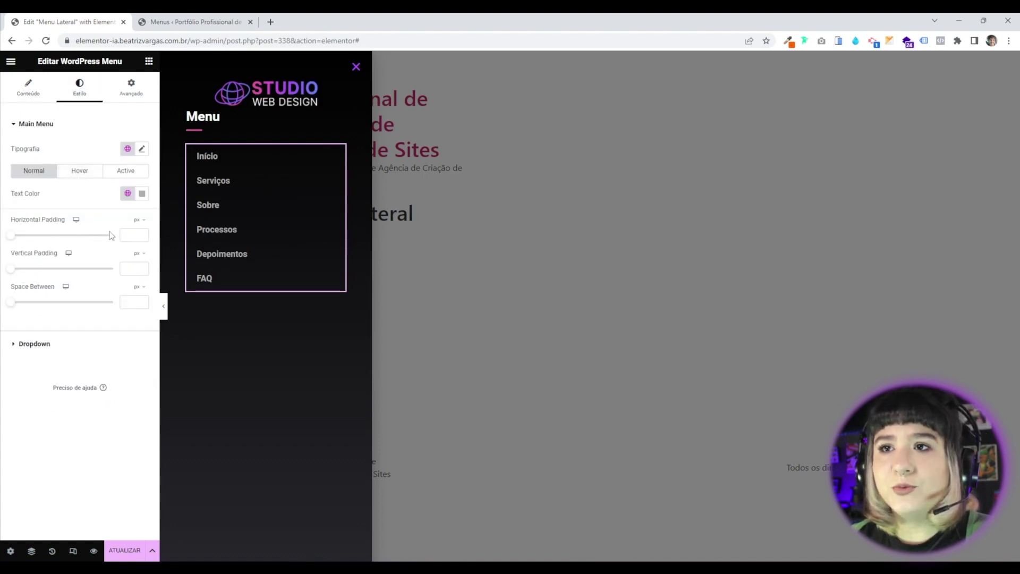
Set the menu's space between items to 0 and vertical padding to 10 px.
{"action": "type", "text": "0"}
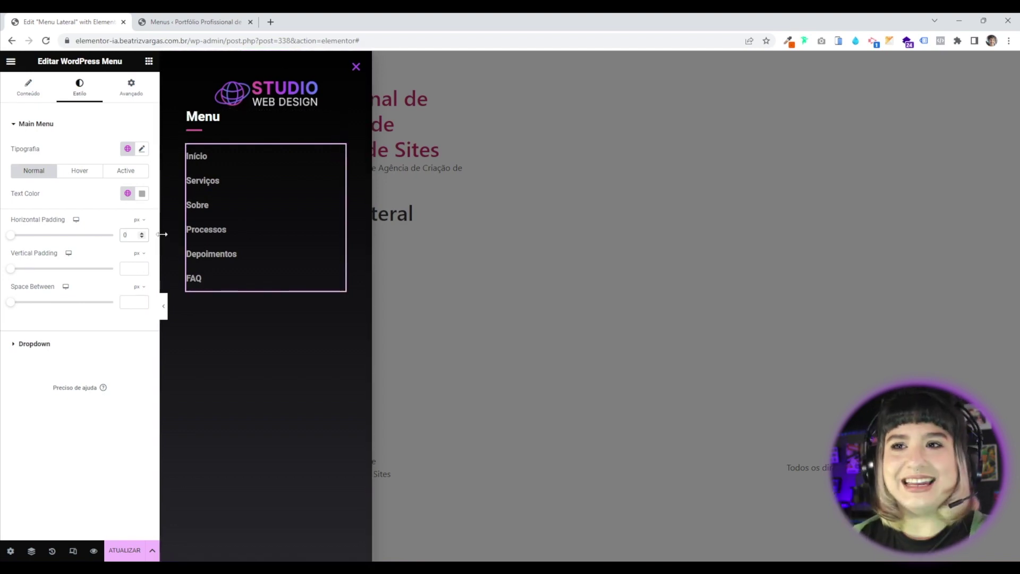
{"action": "left_click_drag", "start_coordinate": [12, 272], "coordinate": [32, 279]}
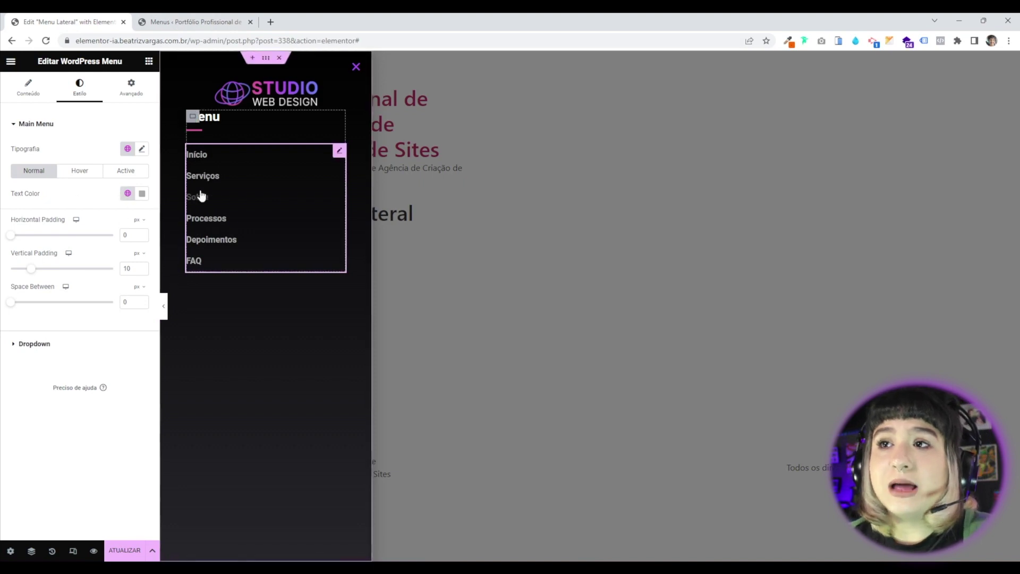
{"action": "left_click", "coordinate": [128, 193]}
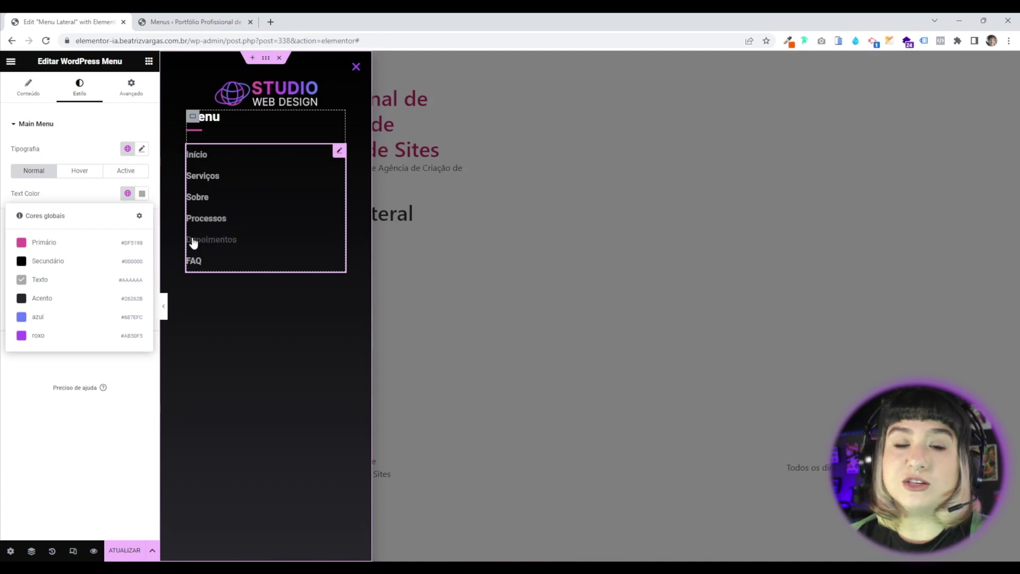
{"action": "left_click", "coordinate": [51, 198]}
Keep hovered menu text white and make the active item's text pink Primário.
{"action": "left_click", "coordinate": [82, 174]}
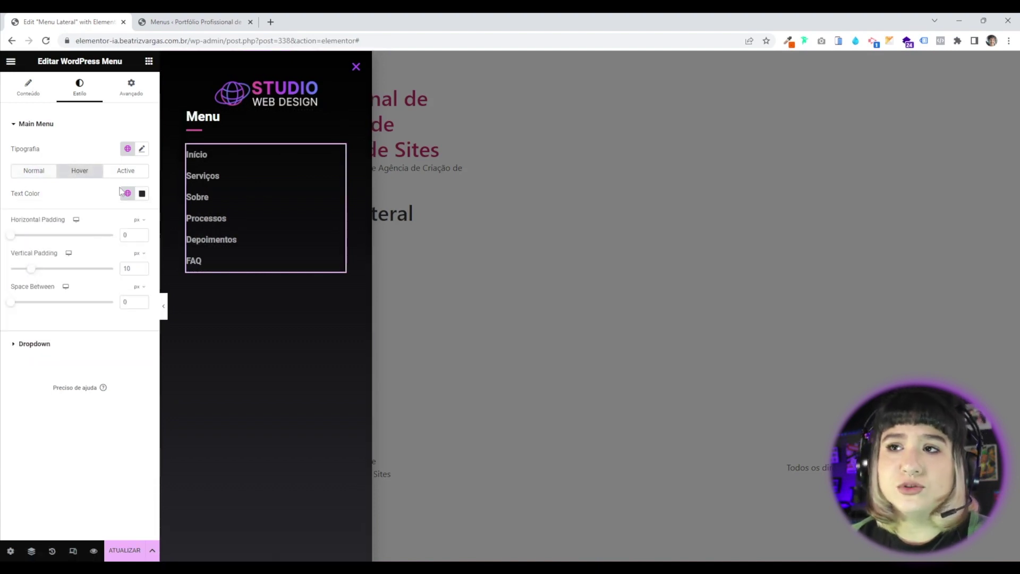
{"action": "left_click", "coordinate": [142, 193]}
{"action": "left_click", "coordinate": [24, 218]}
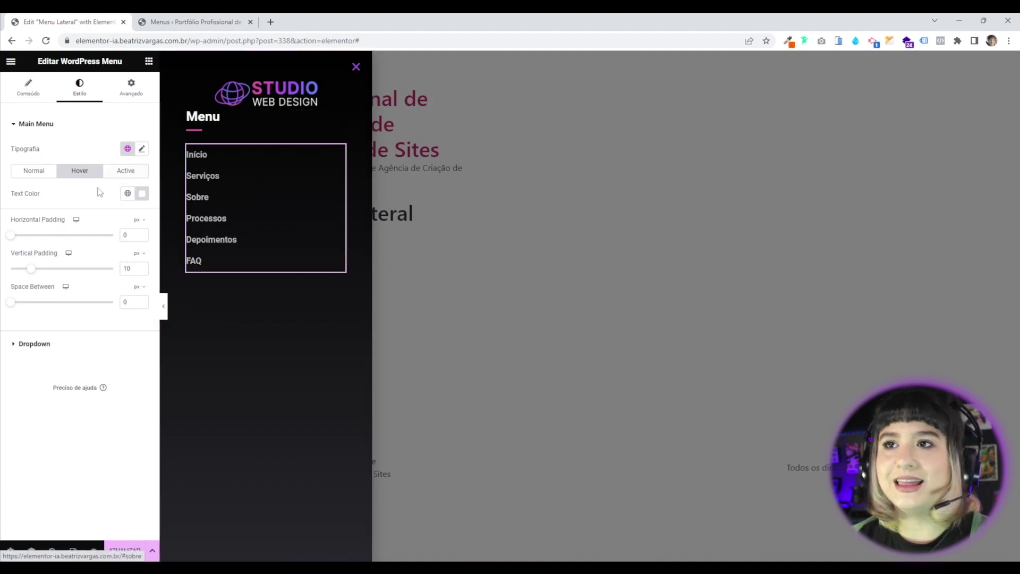
{"action": "left_click", "coordinate": [126, 170]}
{"action": "left_click", "coordinate": [127, 193]}
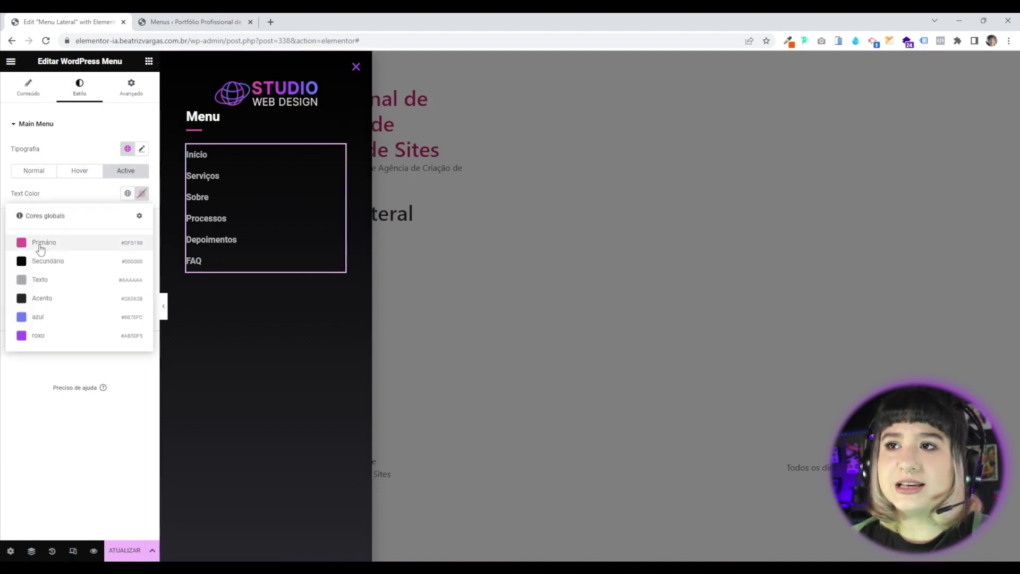
{"action": "left_click", "coordinate": [51, 242]}
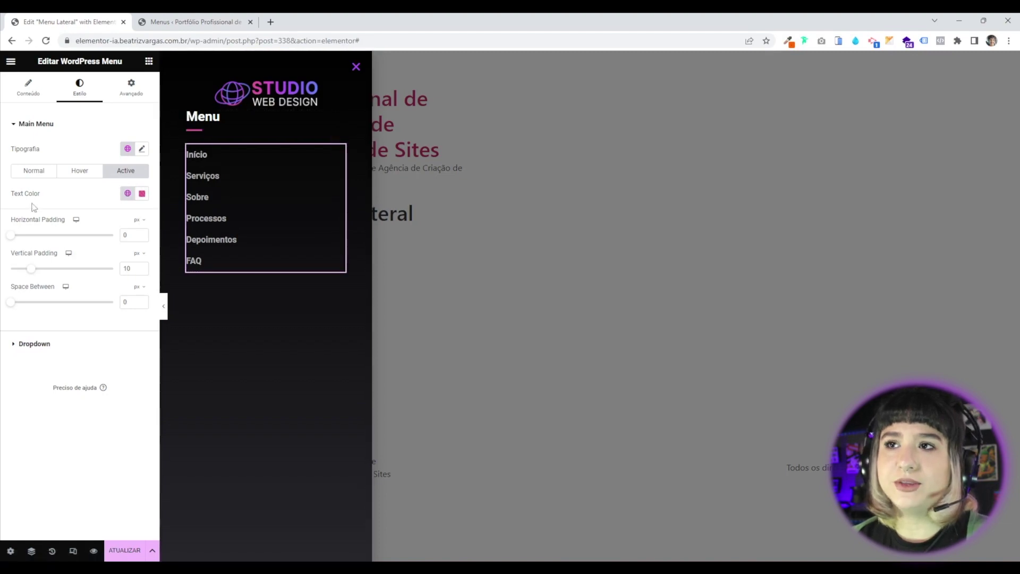
Save the popup update through its publish, trigger and advanced rule settings.
{"action": "left_click", "coordinate": [124, 551]}
{"action": "left_click", "coordinate": [808, 523]}
{"action": "left_click", "coordinate": [806, 523]}
{"action": "left_click", "coordinate": [805, 519]}
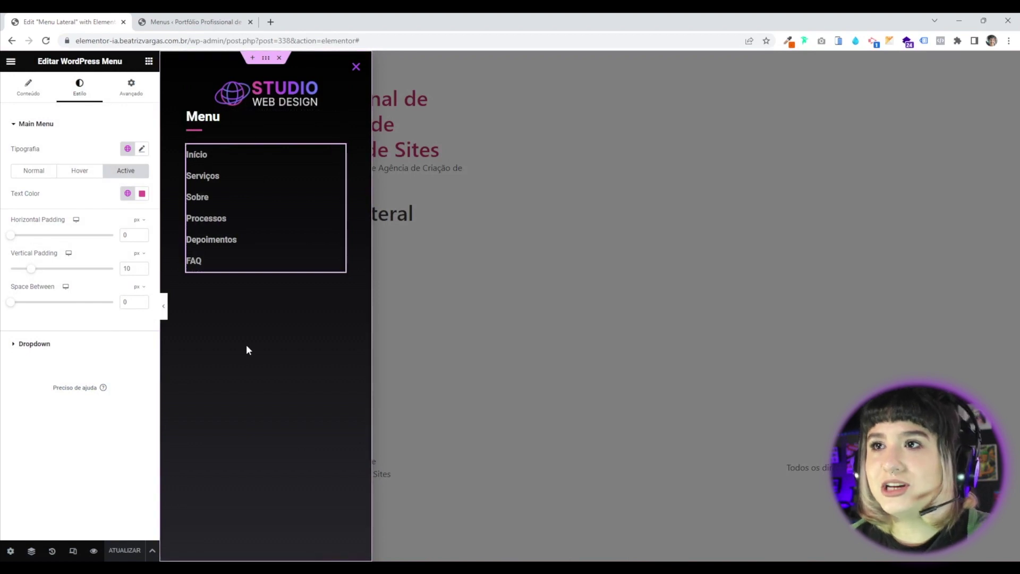
Duplicate the Menu heading container and retitle the copied heading Orçamento.
{"action": "right_click", "coordinate": [192, 116]}
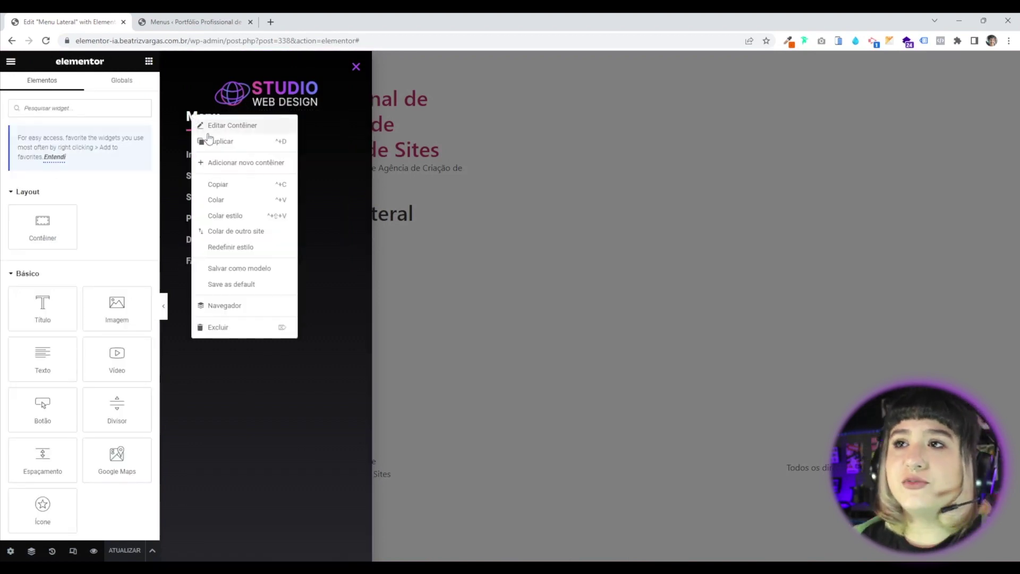
{"action": "left_click", "coordinate": [215, 147]}
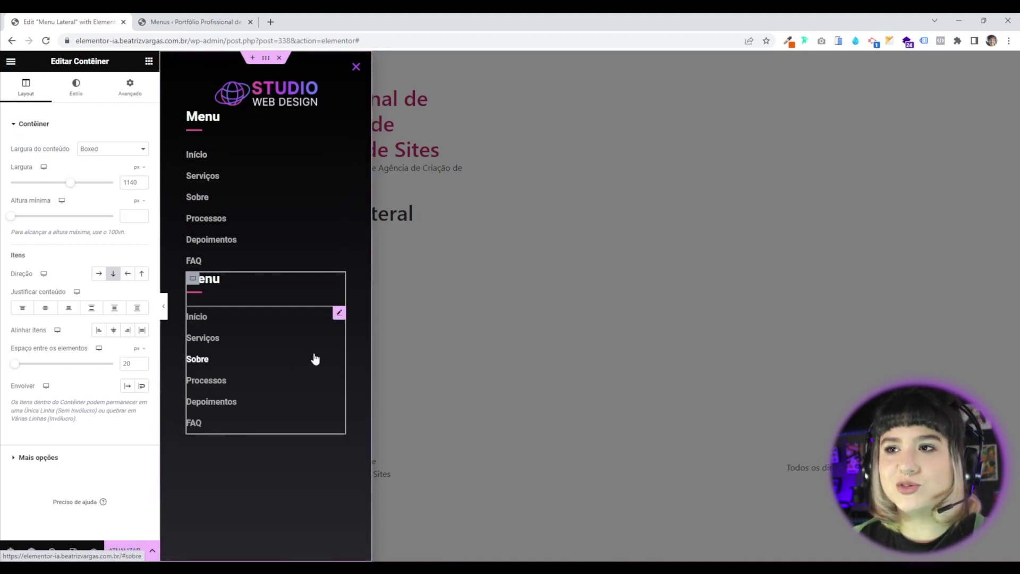
{"action": "left_click", "coordinate": [326, 286]}
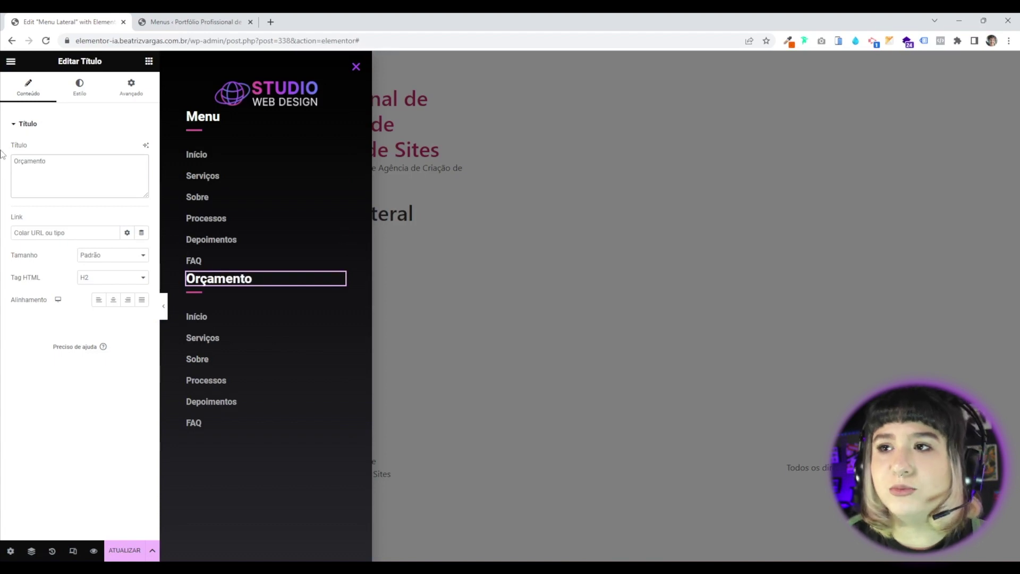
{"action": "right_click", "coordinate": [339, 317]}
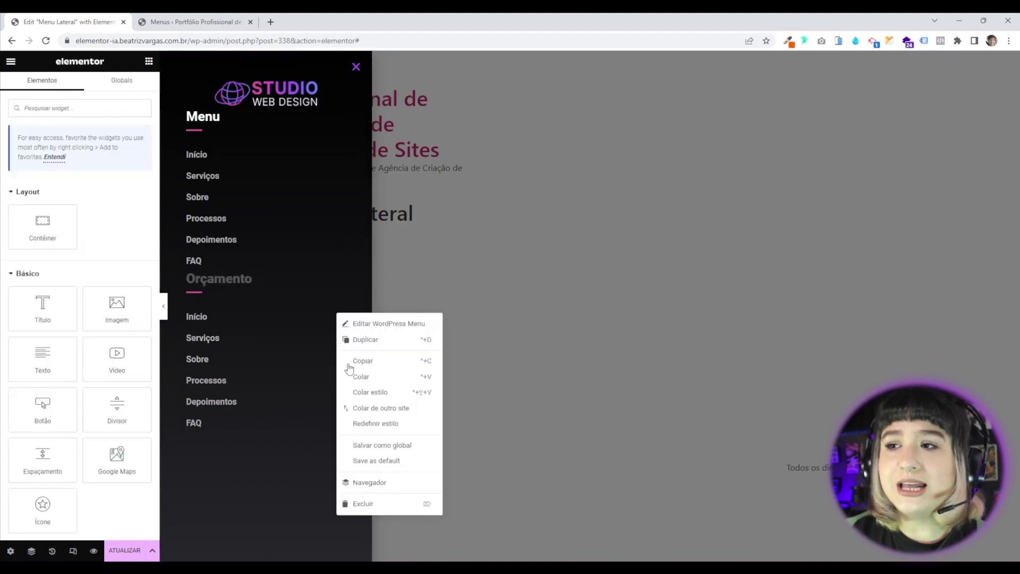
Swap the copied menu for a Text paragraph and a 'Clique aqui' button below Orçamento.
{"action": "left_click", "coordinate": [372, 504]}
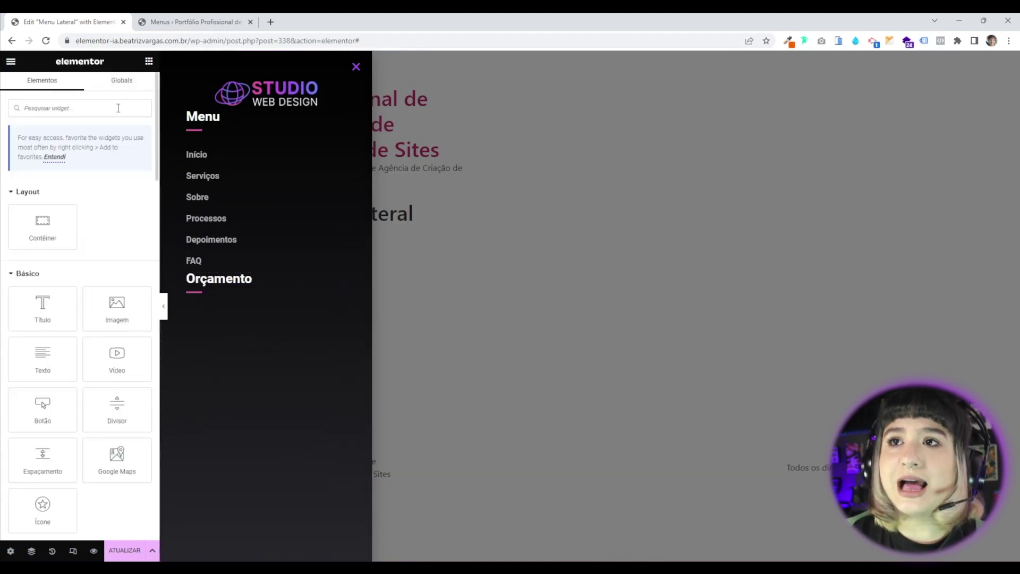
{"action": "left_click_drag", "start_coordinate": [35, 365], "coordinate": [221, 302]}
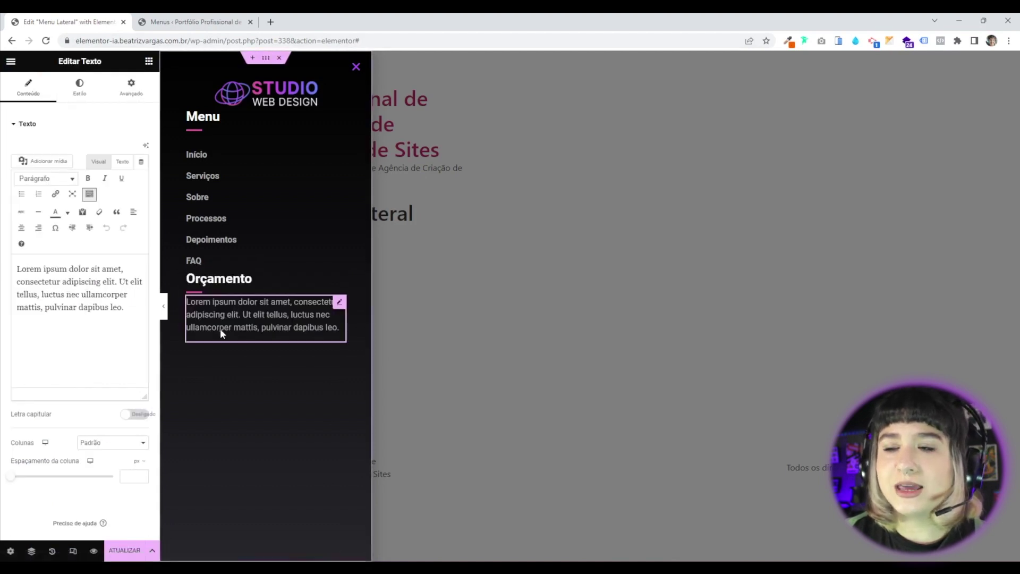
{"action": "left_click", "coordinate": [149, 61]}
{"action": "left_click", "coordinate": [67, 112]}
{"action": "type", "text": "bot"}
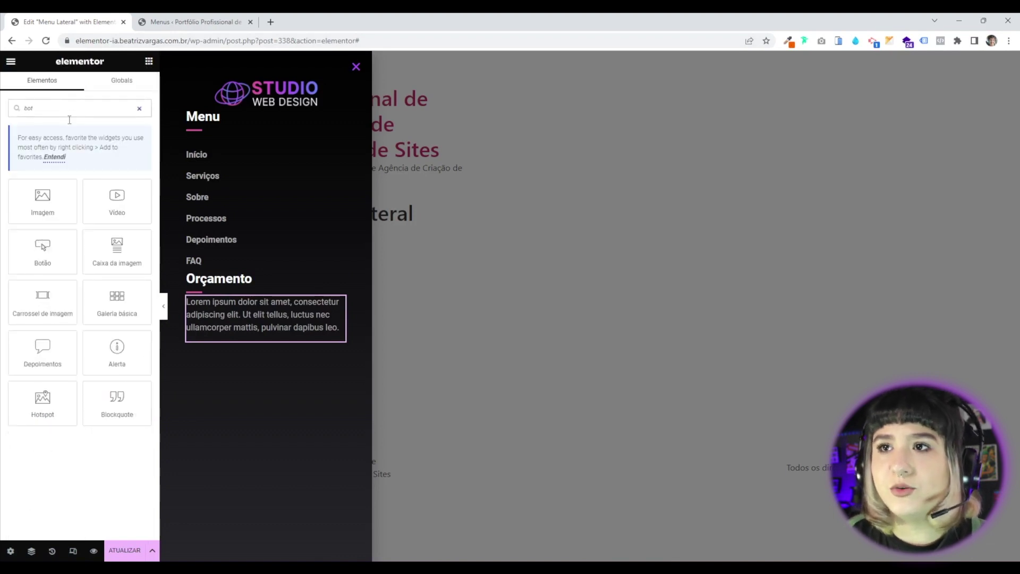
{"action": "left_click_drag", "start_coordinate": [42, 248], "coordinate": [228, 361]}
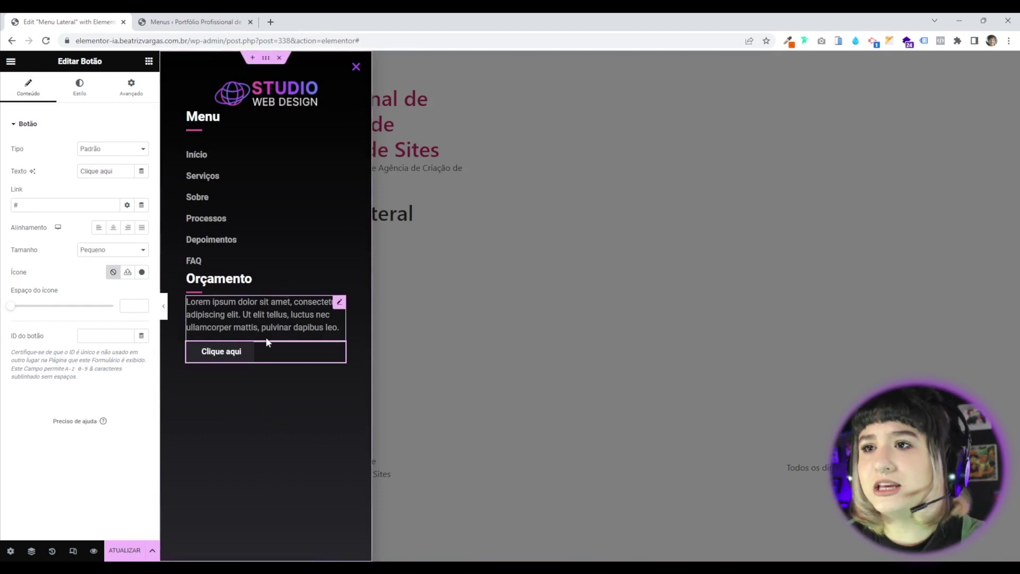
{"action": "mouse_move", "coordinate": [616, 568]}
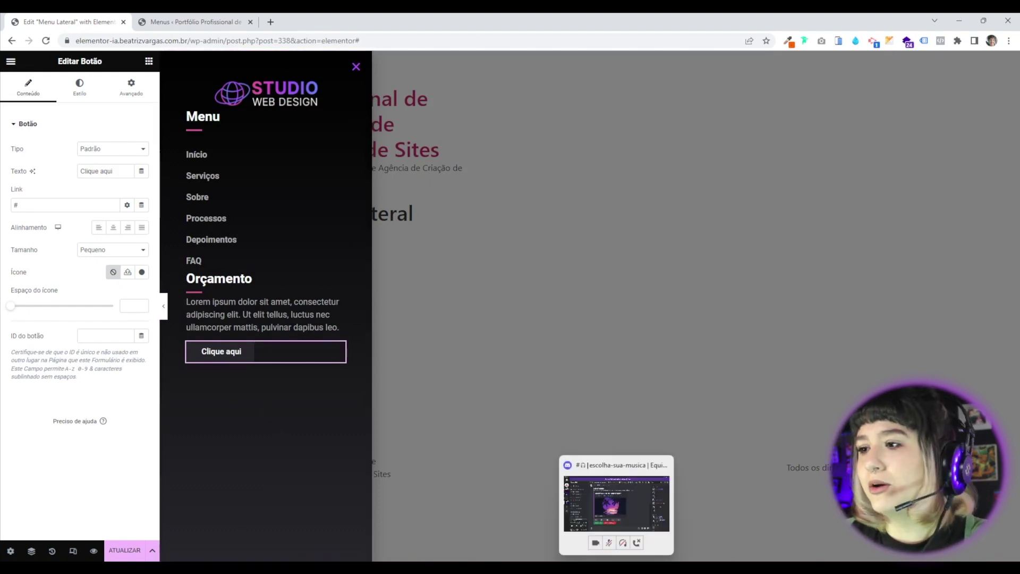
{"action": "left_click", "coordinate": [231, 317]}
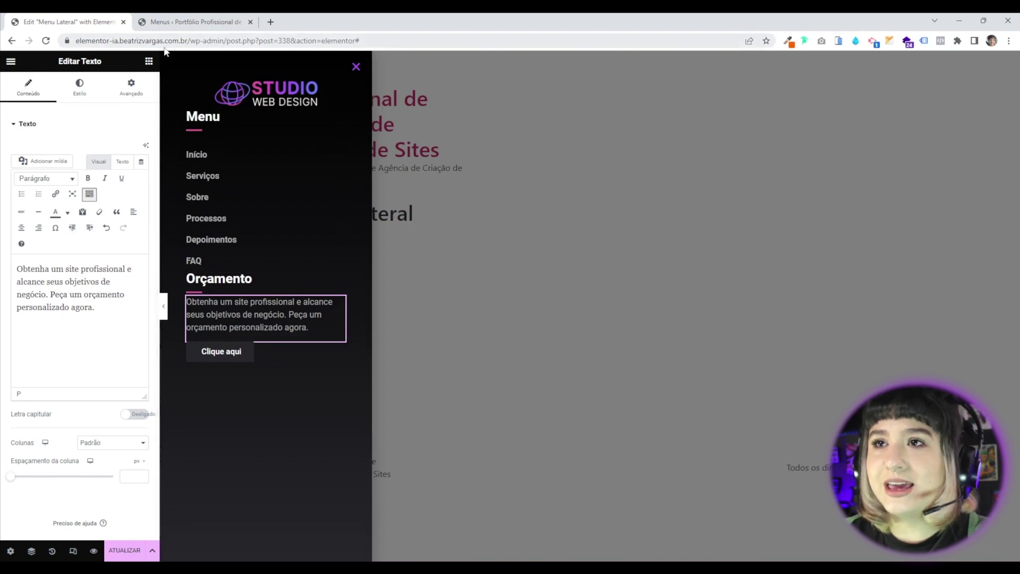
Set the Orçamento paragraph's typography size to 15 px.
{"action": "left_click", "coordinate": [97, 90]}
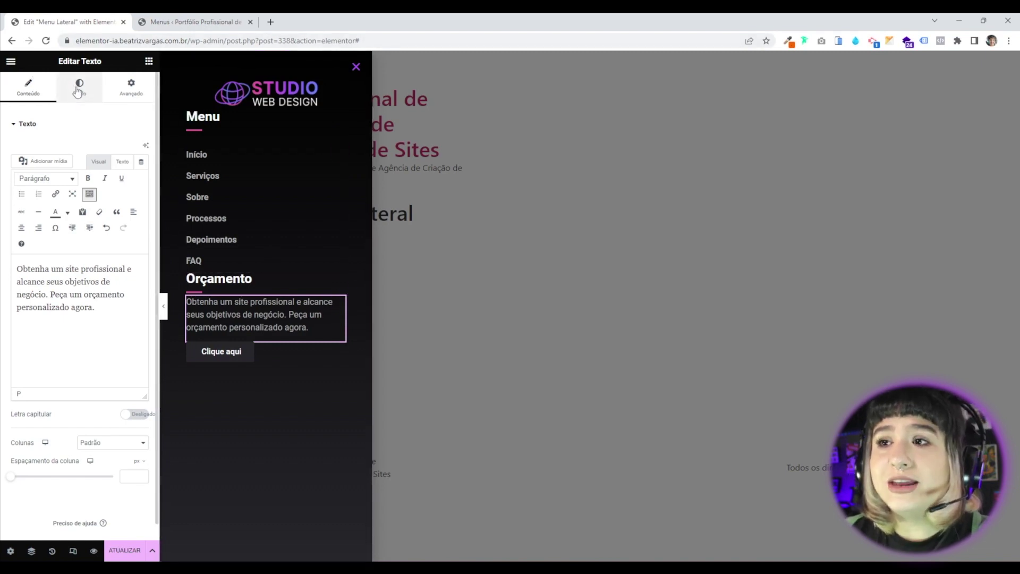
{"action": "left_click", "coordinate": [142, 194]}
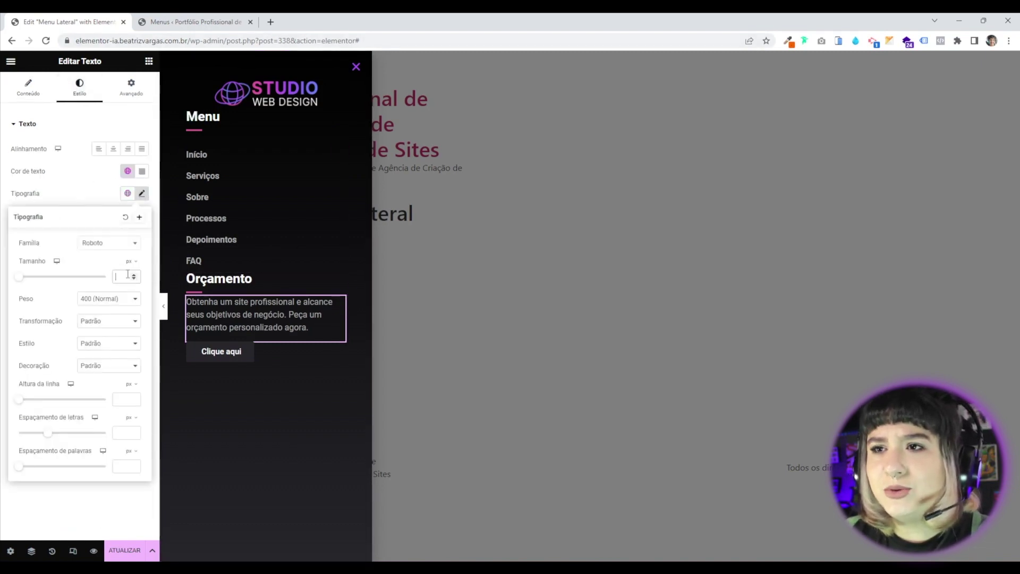
{"action": "type", "text": "16"}
{"action": "left_click", "coordinate": [135, 279]}
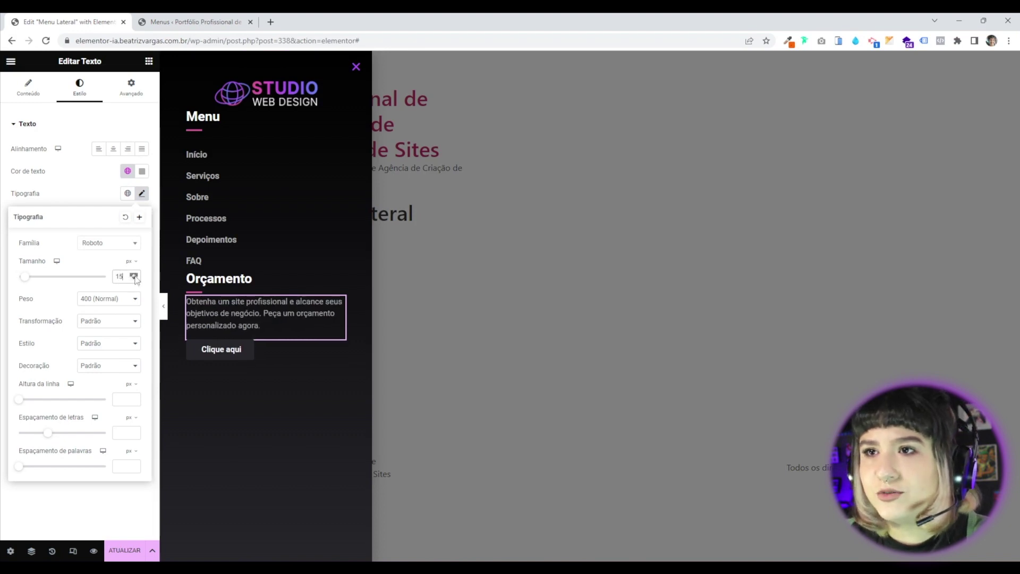
Give the paragraph a 10 px top margin and delete the Clique aqui button.
{"action": "left_click", "coordinate": [132, 94]}
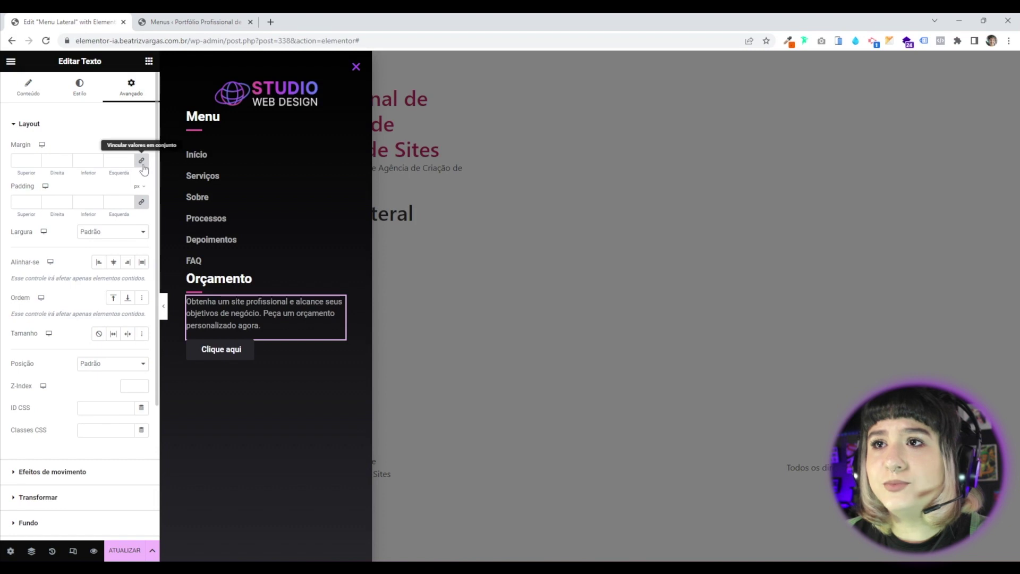
{"action": "left_click", "coordinate": [35, 160]}
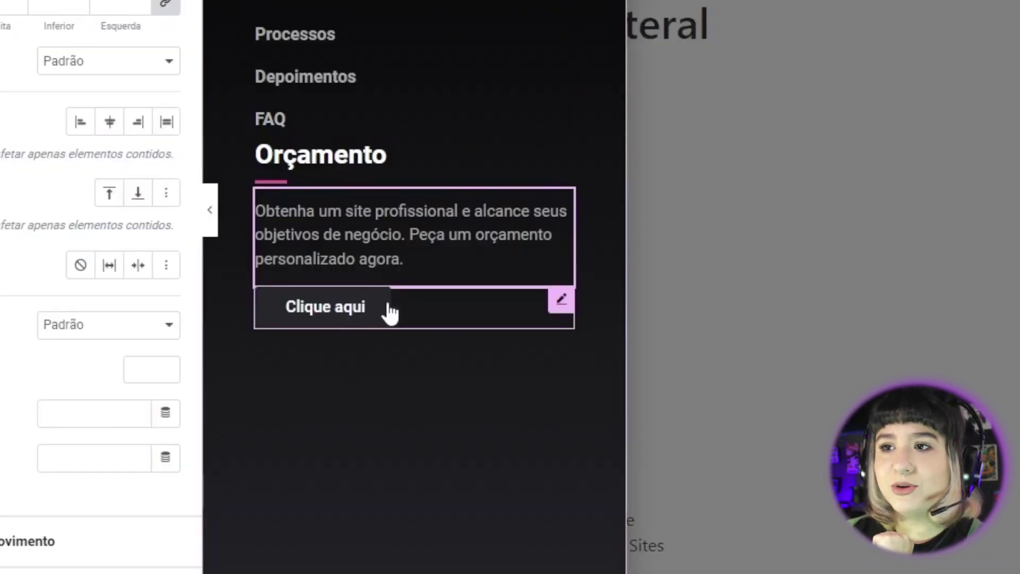
{"action": "right_click", "coordinate": [561, 299]}
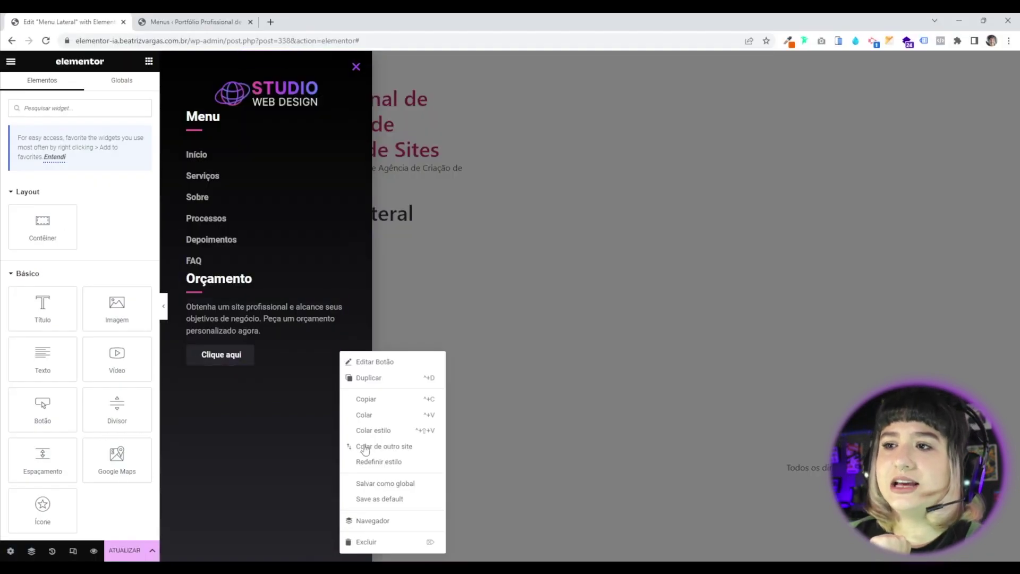
{"action": "left_click", "coordinate": [364, 540]}
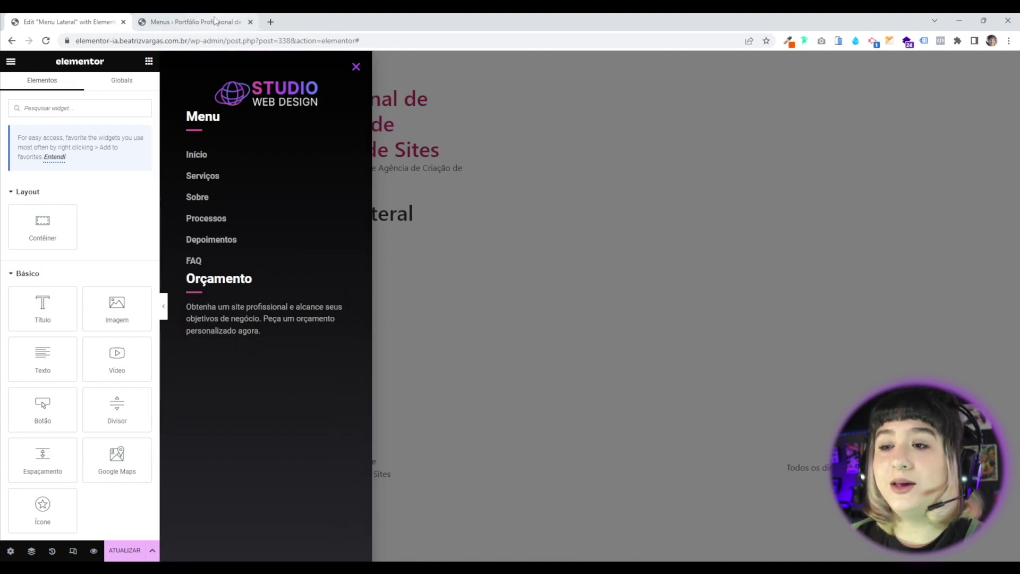
Open the Home page in Elementor from the WordPress Páginas list.
{"action": "left_click", "coordinate": [174, 26]}
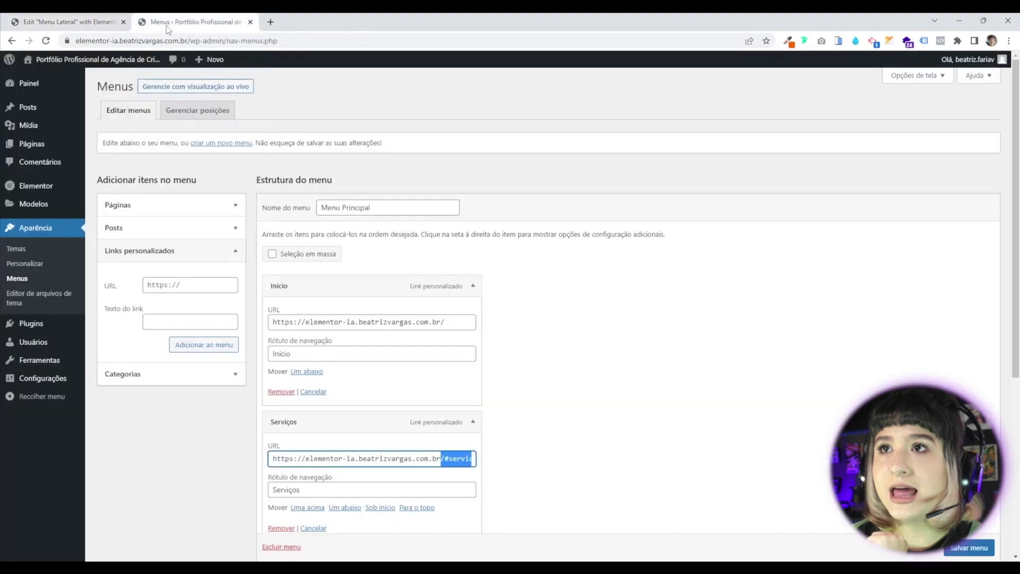
{"action": "left_click", "coordinate": [26, 145]}
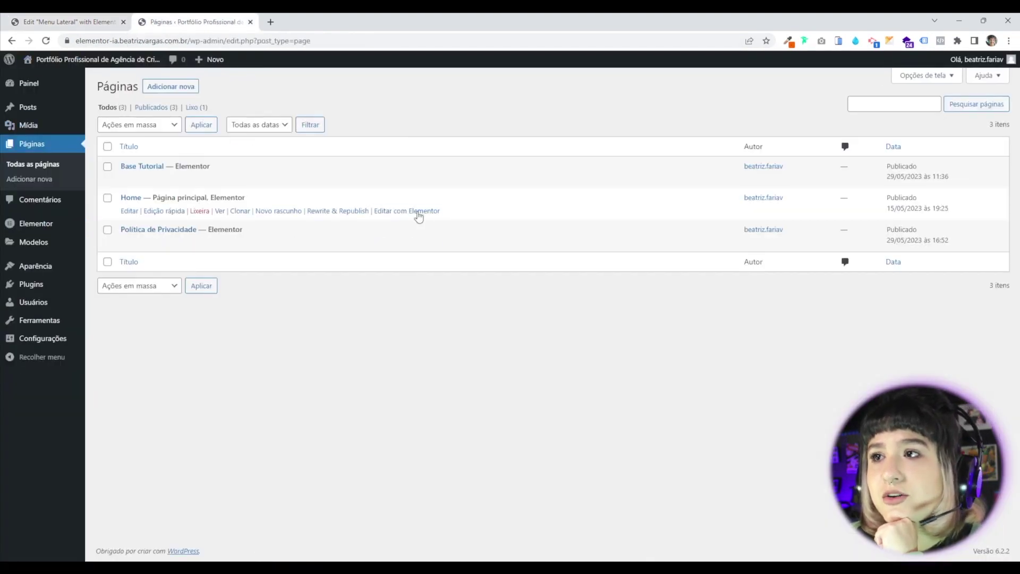
{"action": "left_click", "coordinate": [418, 212]}
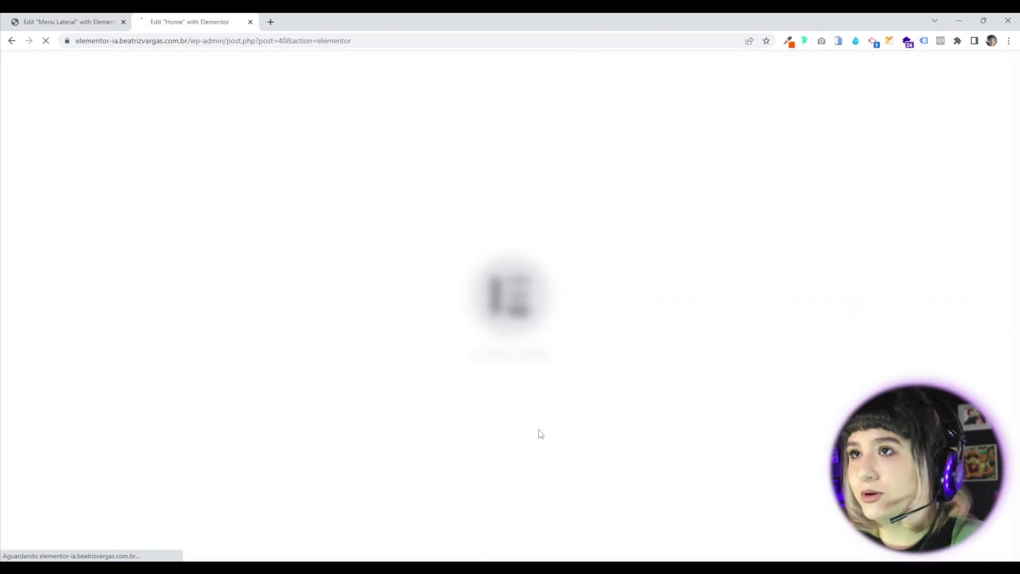
Copy the Home page's 'Vamos criar soluções juntos' button and paste it under the Orçamento paragraph.
{"action": "scroll", "coordinate": [497, 442], "scroll_direction": "down", "scroll_amount": 15}
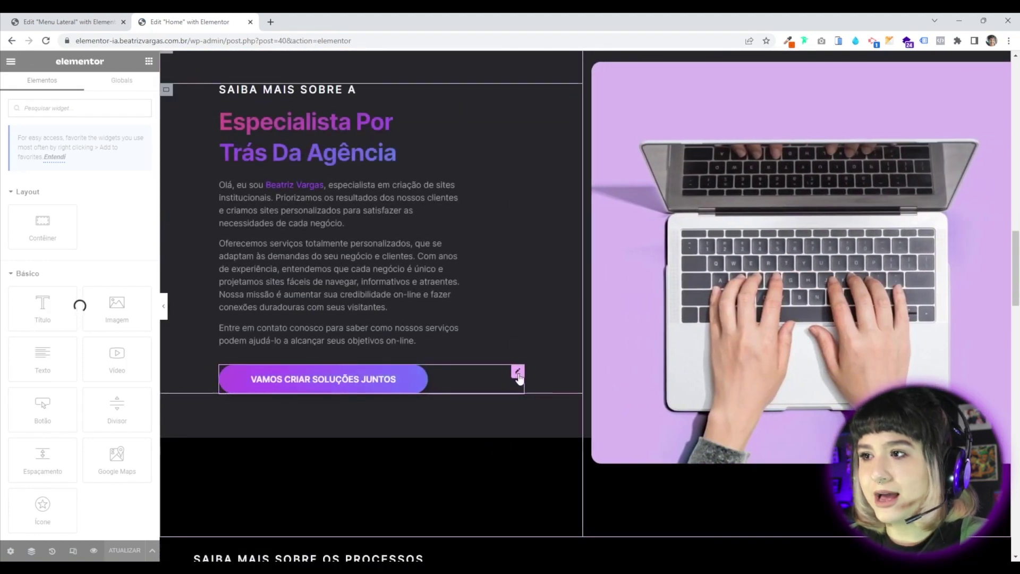
{"action": "right_click", "coordinate": [520, 379]}
{"action": "left_click", "coordinate": [543, 409]}
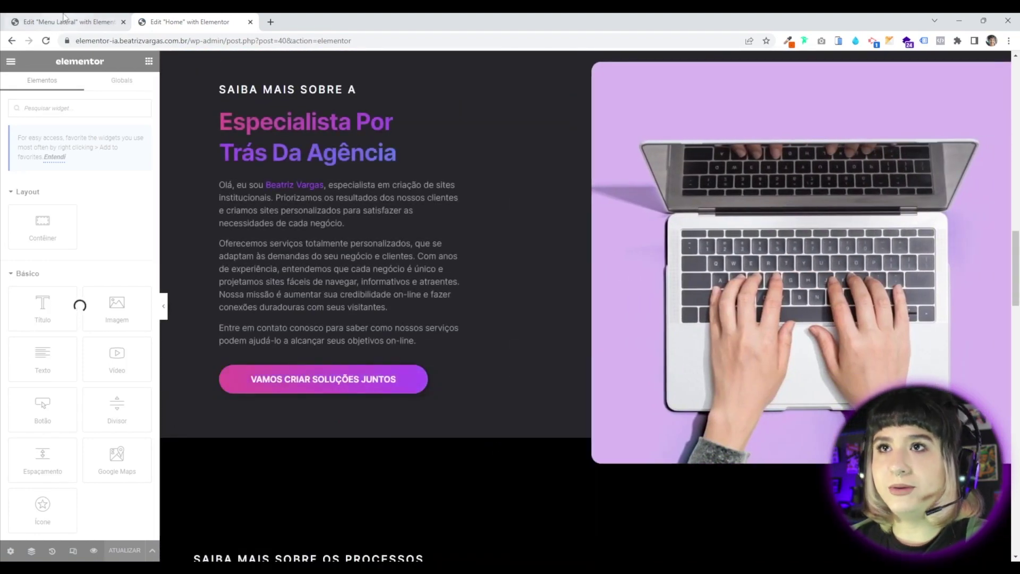
{"action": "left_click", "coordinate": [63, 22]}
{"action": "right_click", "coordinate": [343, 303]}
{"action": "left_click", "coordinate": [364, 363]}
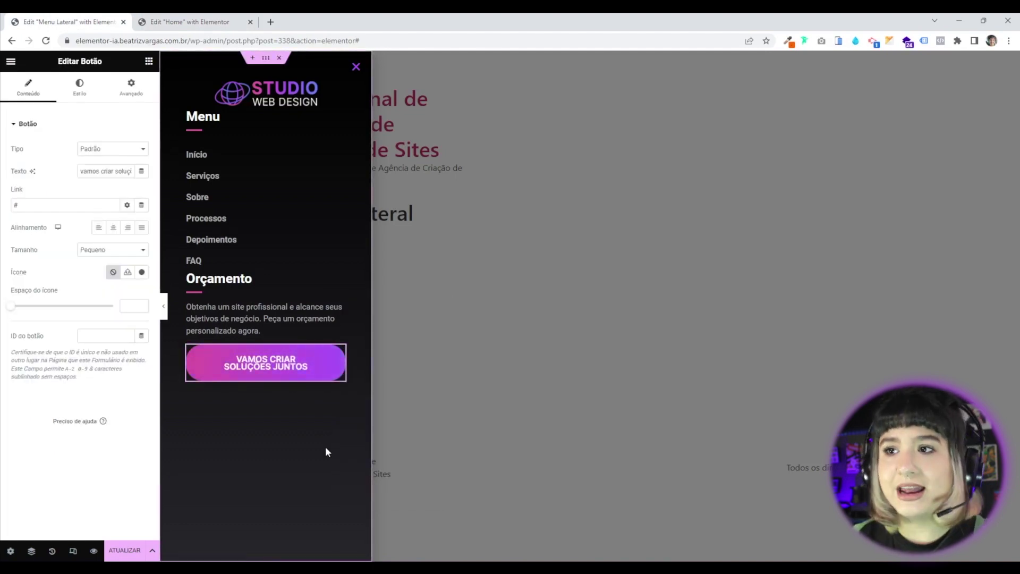
Change the pasted button's label to 'fazer orçamento', shown as FAZER ORÇAMENTO.
{"action": "triple_click", "coordinate": [115, 171]}
{"action": "type", "text": "orça,m"}
{"action": "triple_click", "coordinate": [115, 171]}
{"action": "type", "text": "fazer orçamento"}
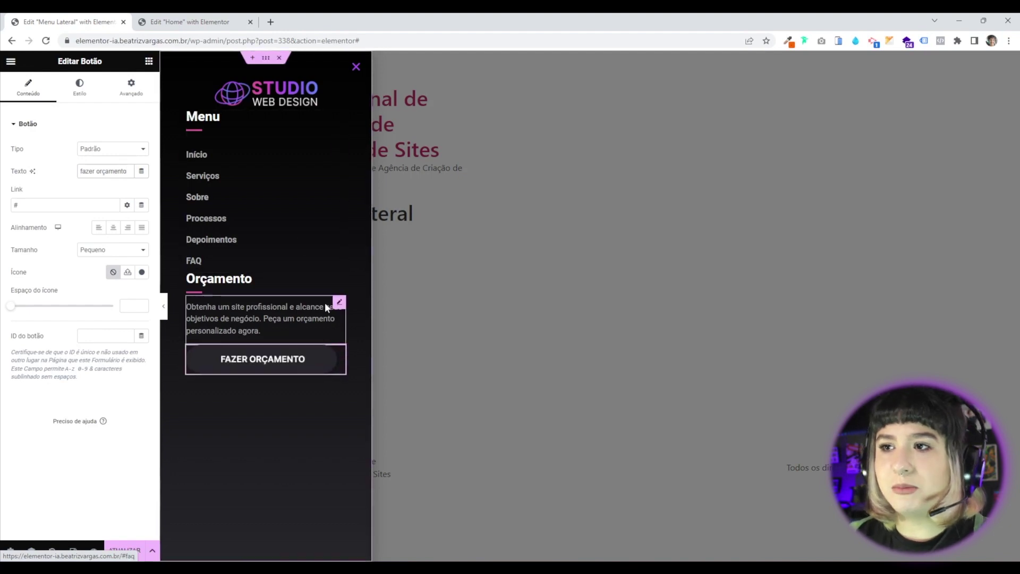
{"action": "left_click", "coordinate": [339, 302]}
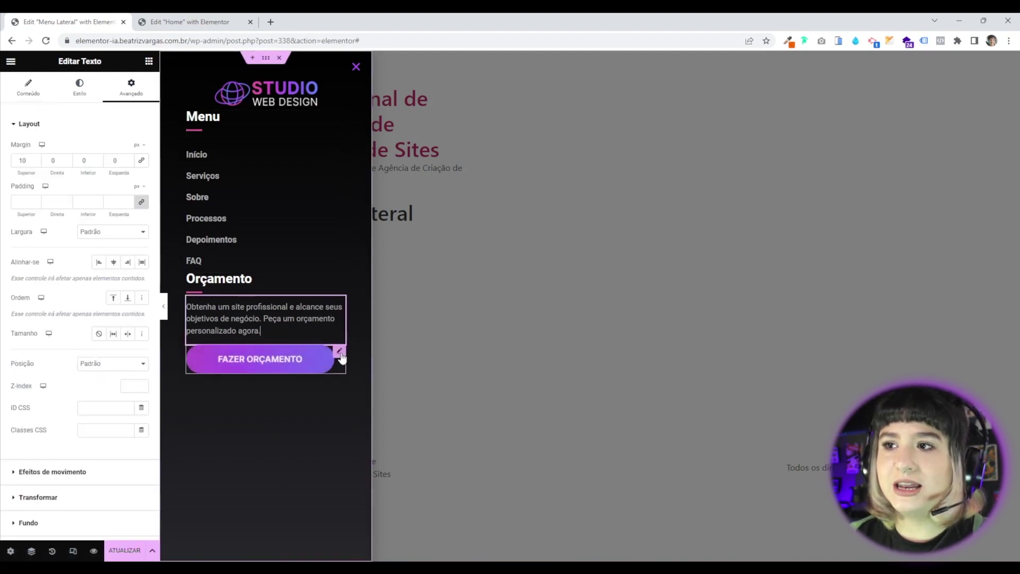
{"action": "left_click", "coordinate": [340, 355]}
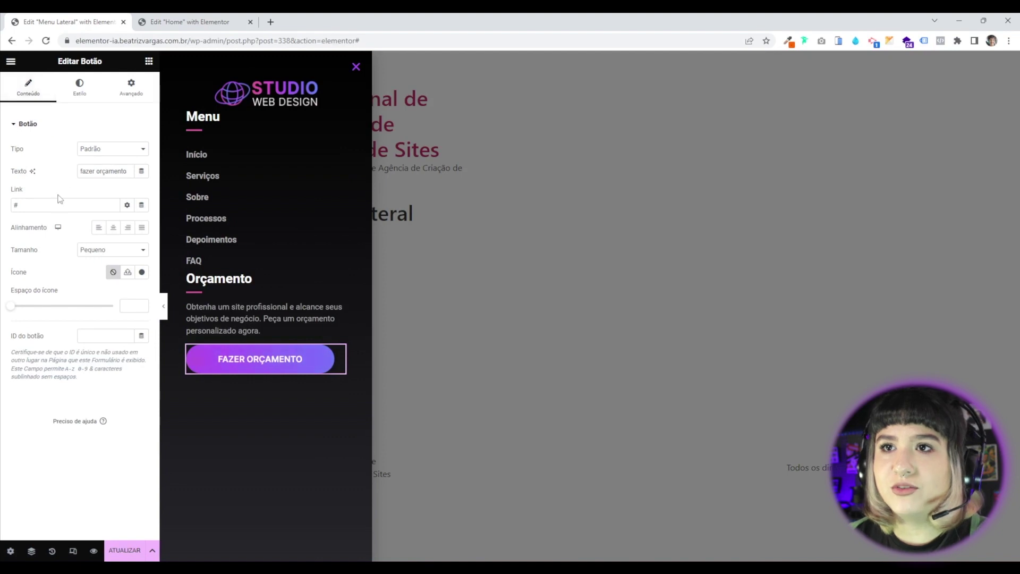
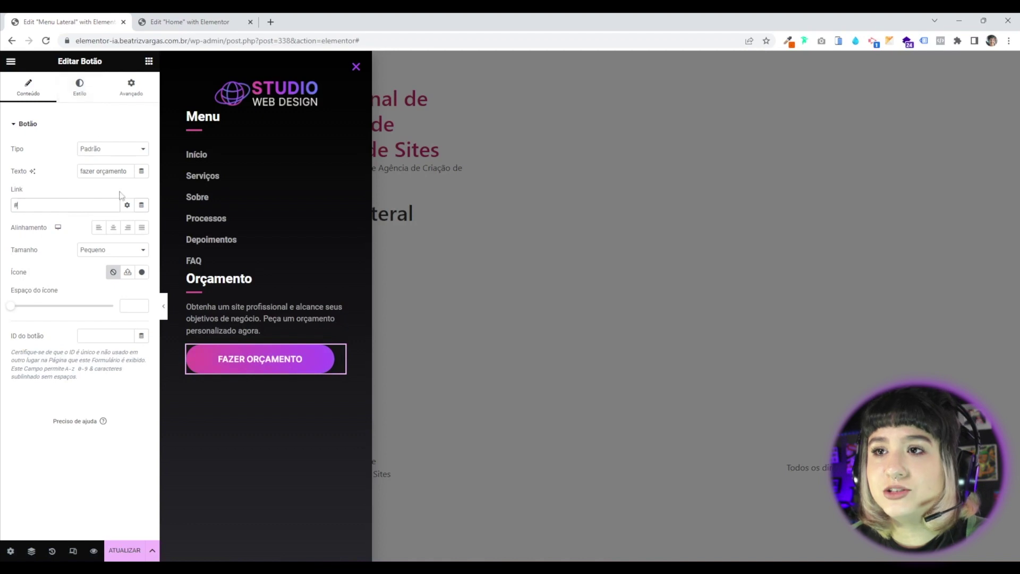
Justify the Fazer orçamento button to full width and set its text size to 15.
{"action": "left_click", "coordinate": [142, 228]}
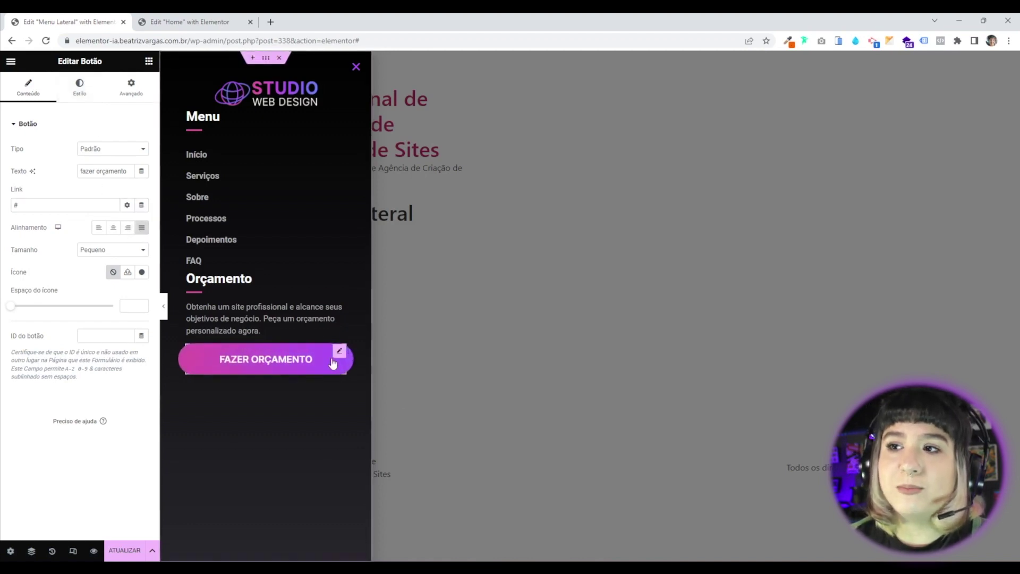
{"action": "left_click", "coordinate": [88, 93]}
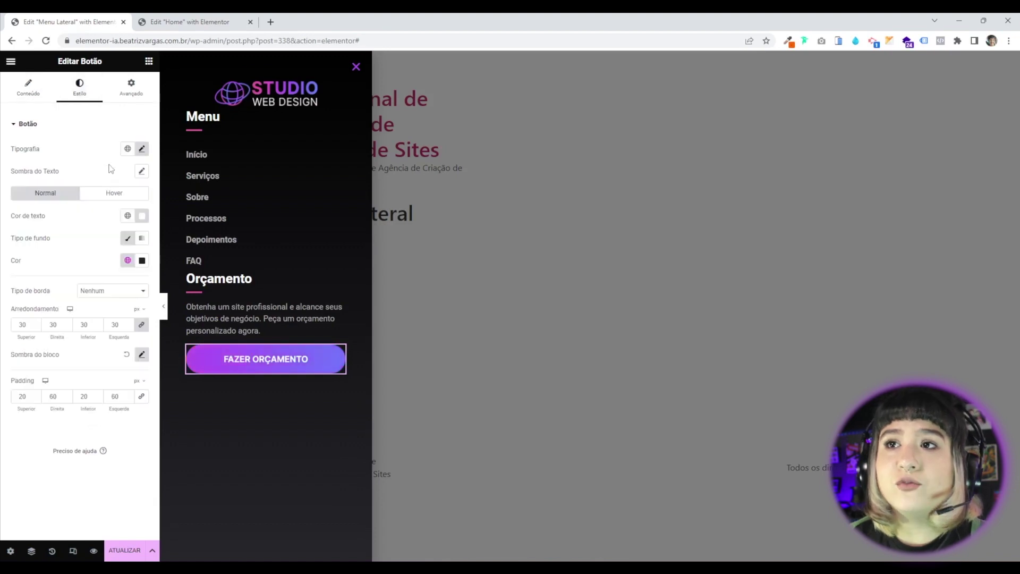
{"action": "left_click", "coordinate": [142, 150]}
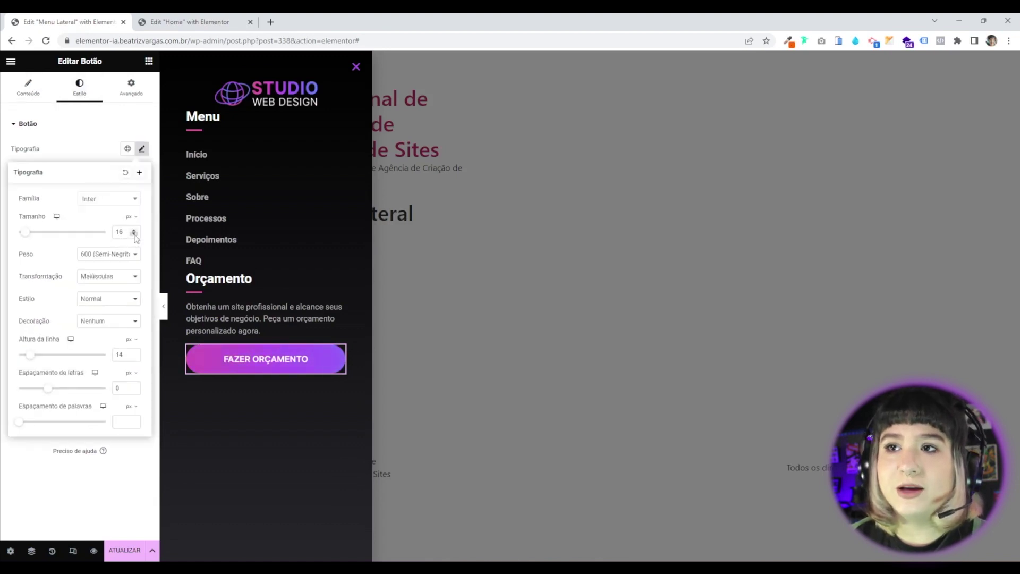
{"action": "left_click", "coordinate": [134, 234]}
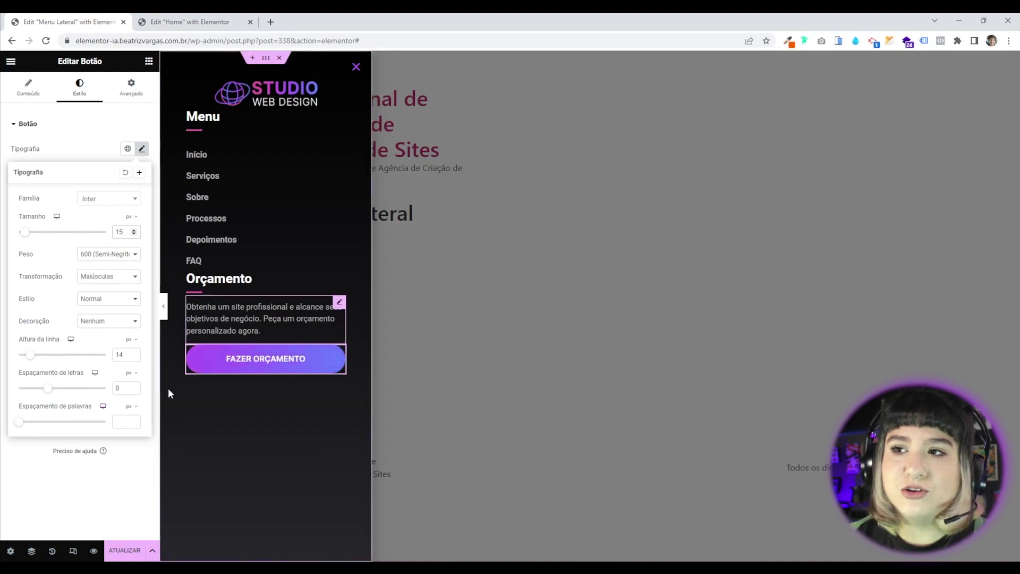
{"action": "left_click", "coordinate": [16, 467]}
Set the button padding to 15 px top/bottom and 30 px left/right.
{"action": "left_click", "coordinate": [36, 399]}
{"action": "left_click", "coordinate": [35, 398]}
{"action": "left_click", "coordinate": [36, 399]}
{"action": "left_click", "coordinate": [36, 395]}
{"action": "left_click", "coordinate": [97, 398]}
{"action": "left_click", "coordinate": [97, 399]}
{"action": "left_click", "coordinate": [98, 399]}
{"action": "left_click", "coordinate": [98, 399]}
{"action": "left_click", "coordinate": [97, 398]}
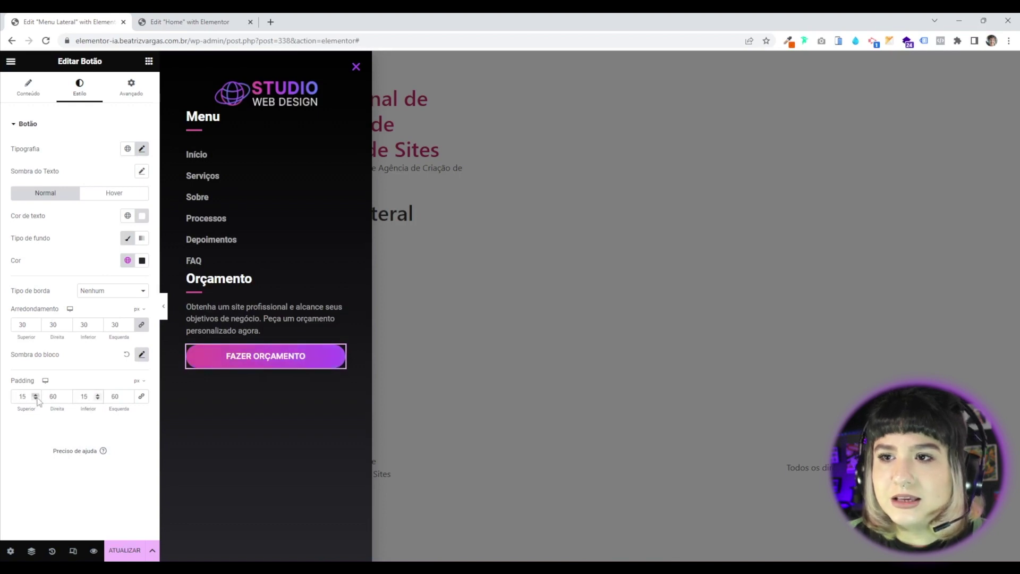
{"action": "type", "text": "30"}
{"action": "key", "text": "Tab"}
{"action": "key", "text": "Tab"}
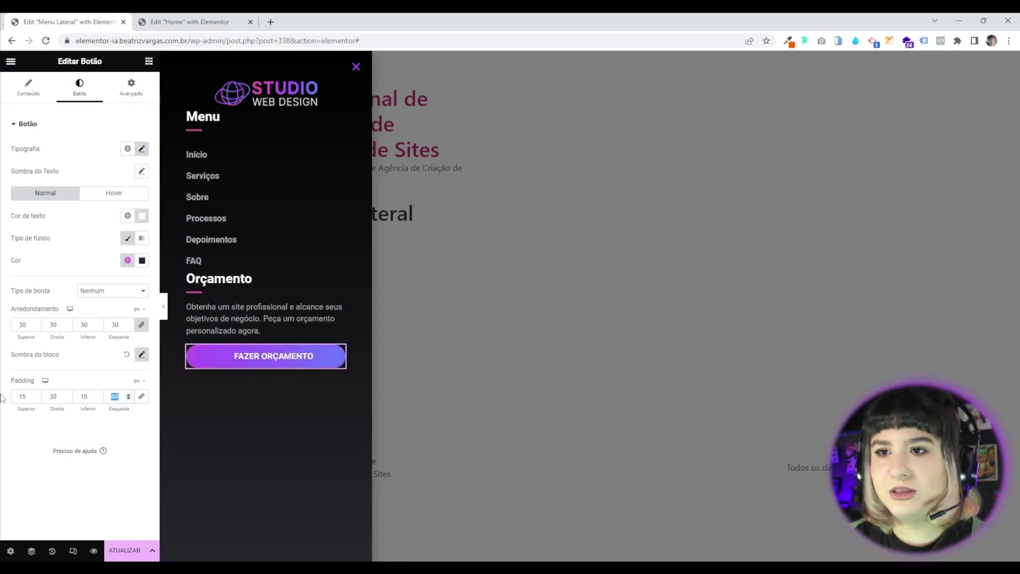
{"action": "type", "text": "30"}
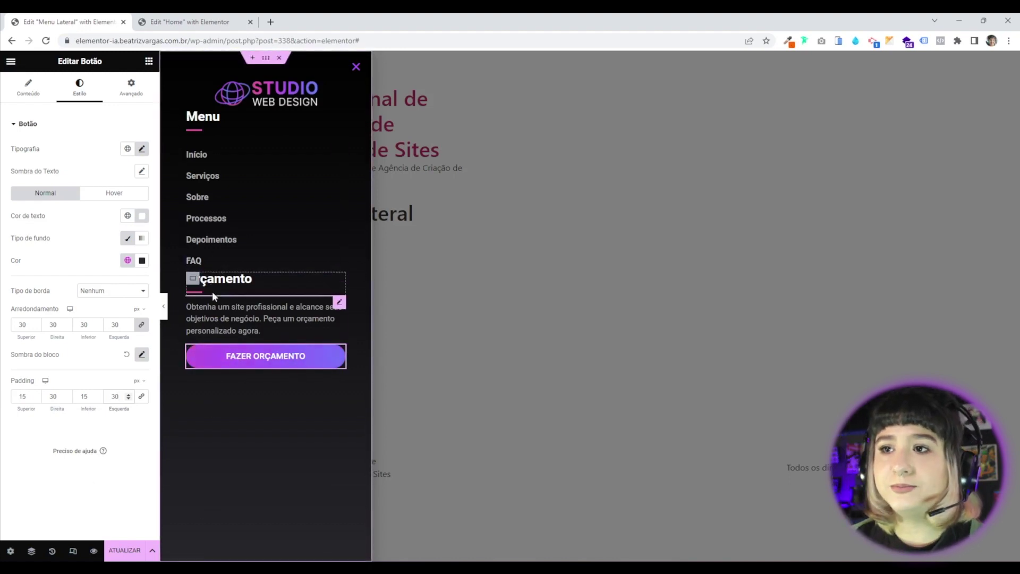
Apply the roxo global colour to the short divider under the Orçamento heading.
{"action": "left_click", "coordinate": [231, 296]}
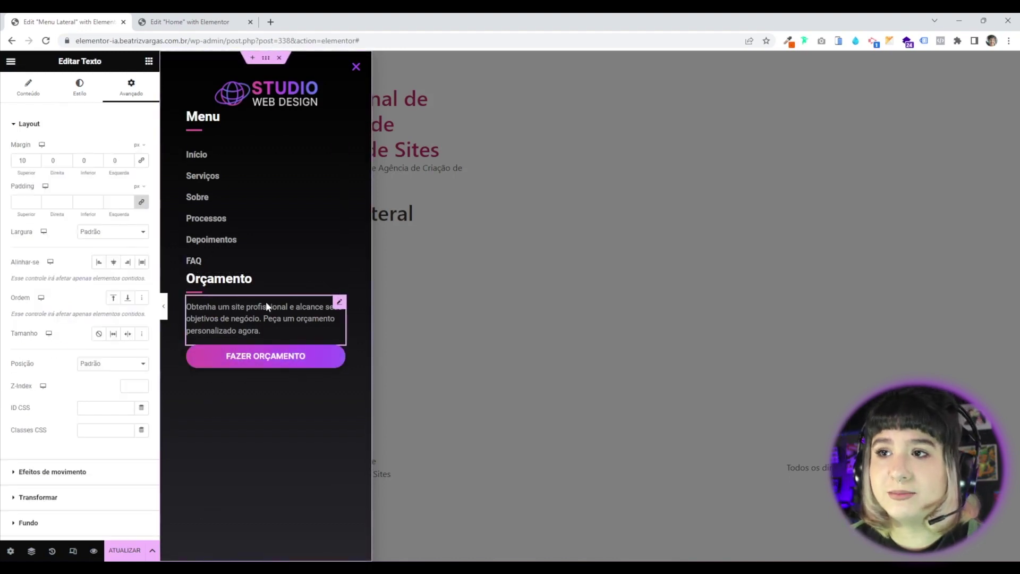
{"action": "left_click", "coordinate": [193, 291]}
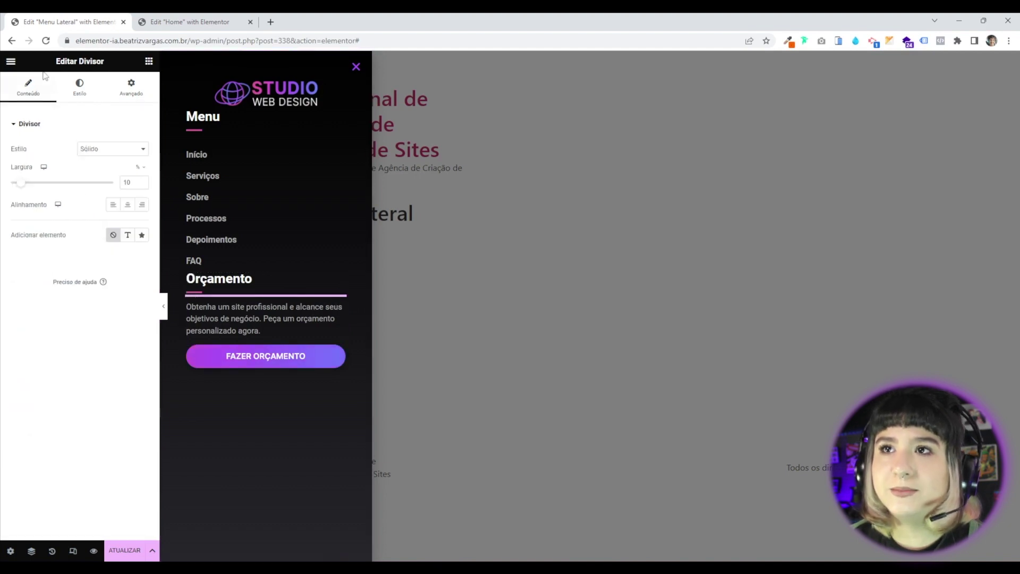
{"action": "left_click", "coordinate": [79, 87]}
{"action": "left_click", "coordinate": [128, 148]}
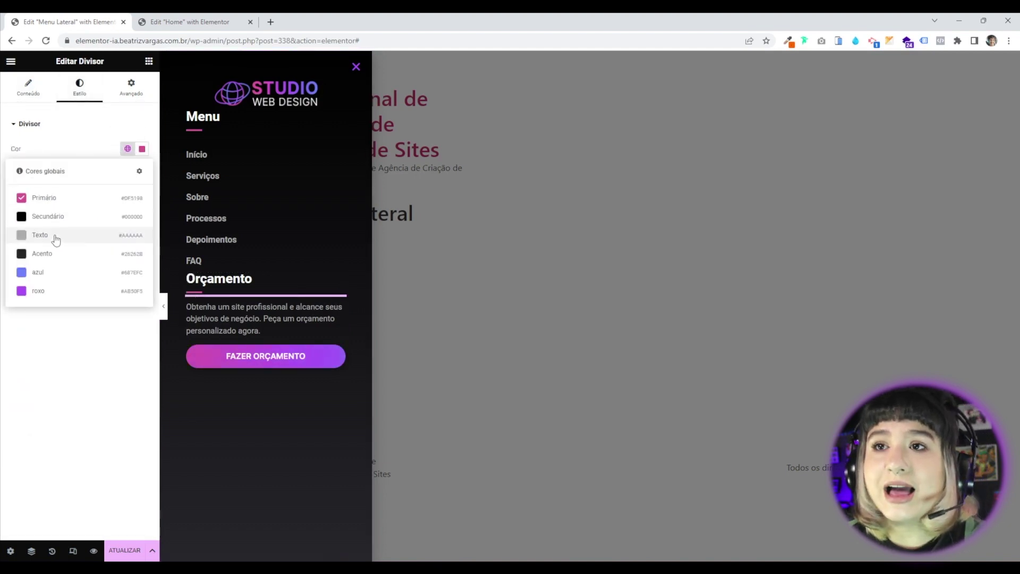
{"action": "left_click", "coordinate": [49, 291]}
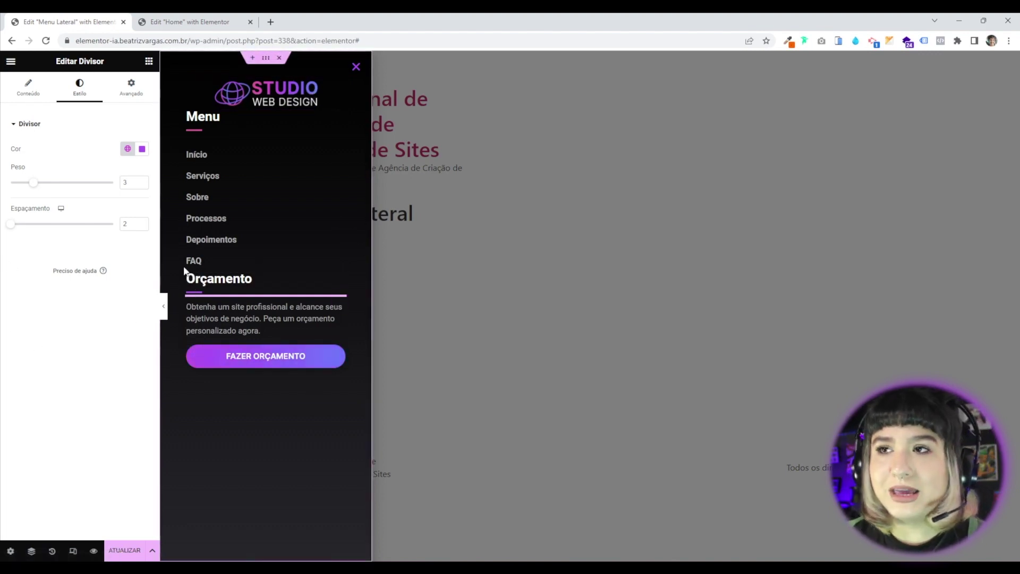
Duplicate the menu section below the quote button and retitle it 'Redes Sociais'.
{"action": "right_click", "coordinate": [192, 118]}
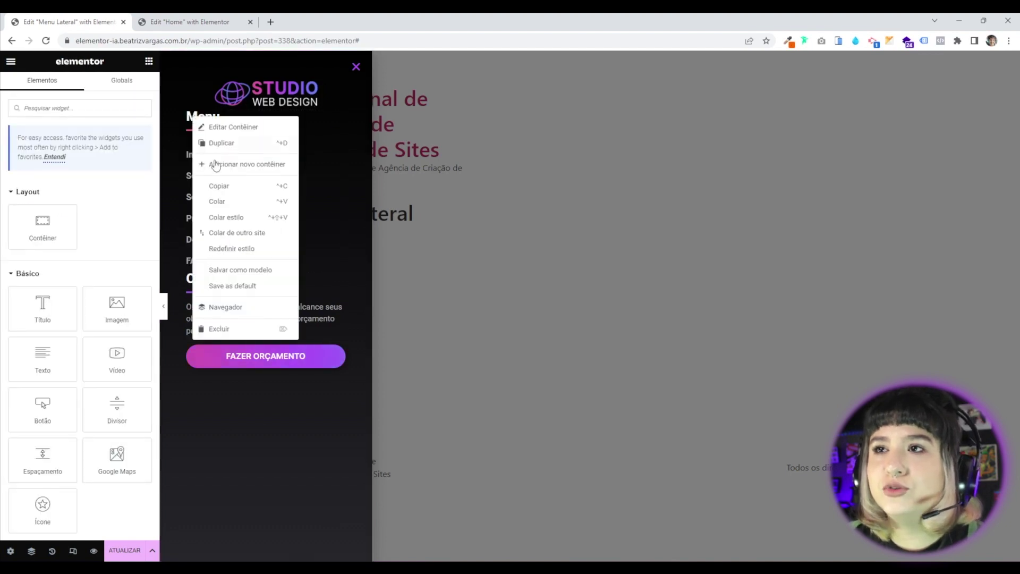
{"action": "left_click", "coordinate": [222, 145]}
{"action": "left_click_drag", "start_coordinate": [193, 278], "coordinate": [222, 519]}
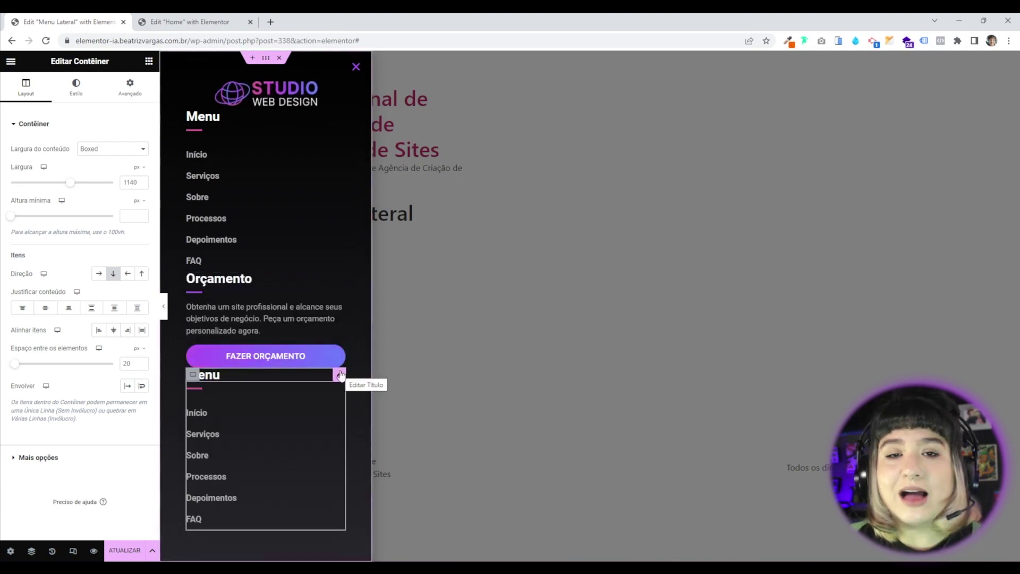
{"action": "left_click", "coordinate": [341, 374]}
{"action": "left_click_drag", "start_coordinate": [33, 162], "coordinate": [2, 165]}
{"action": "type", "text": "Rede"}
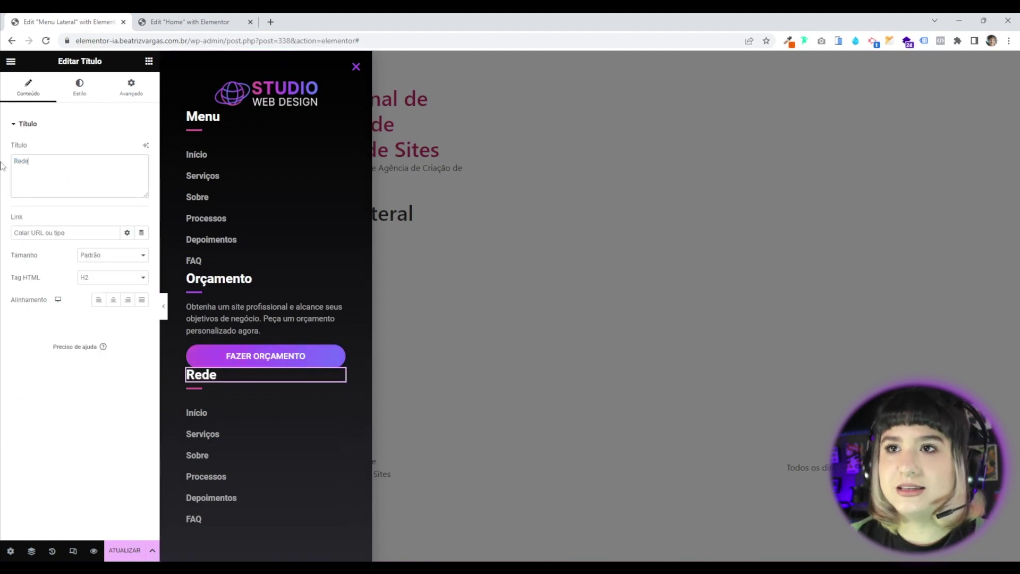
{"action": "type", "text": "s Sociais"}
Delete the copied nav menu and give the Redes Sociais divider the azul global colour.
{"action": "right_click", "coordinate": [336, 410]}
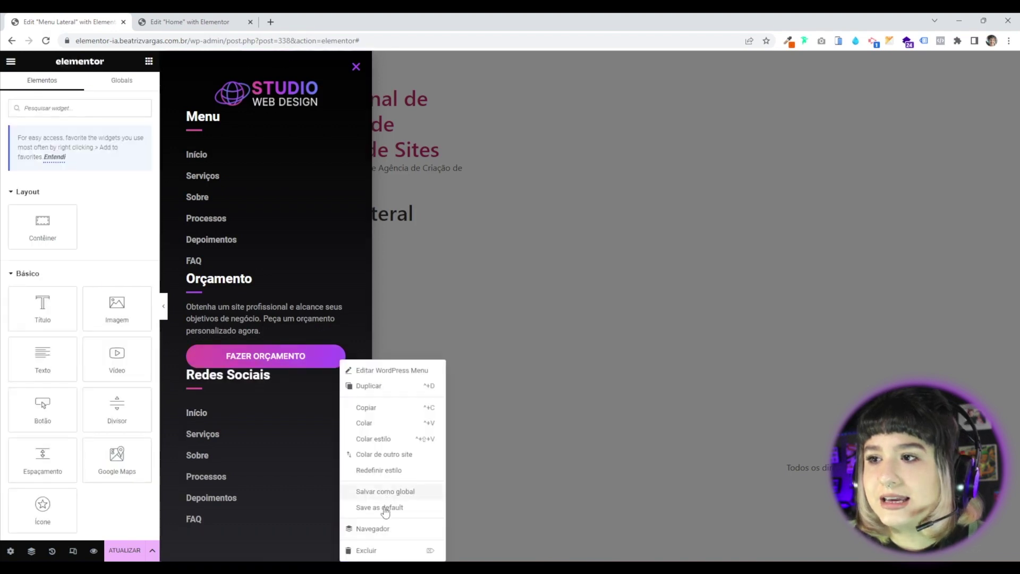
{"action": "left_click", "coordinate": [366, 553]}
{"action": "left_click", "coordinate": [220, 388]}
{"action": "left_click", "coordinate": [79, 88]}
{"action": "left_click", "coordinate": [127, 149]}
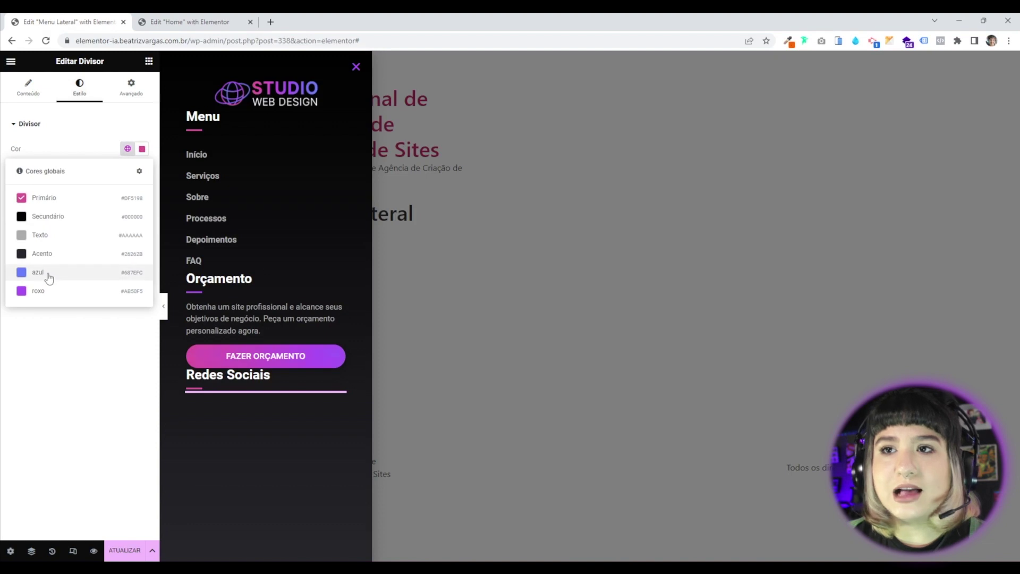
{"action": "left_click", "coordinate": [49, 277]}
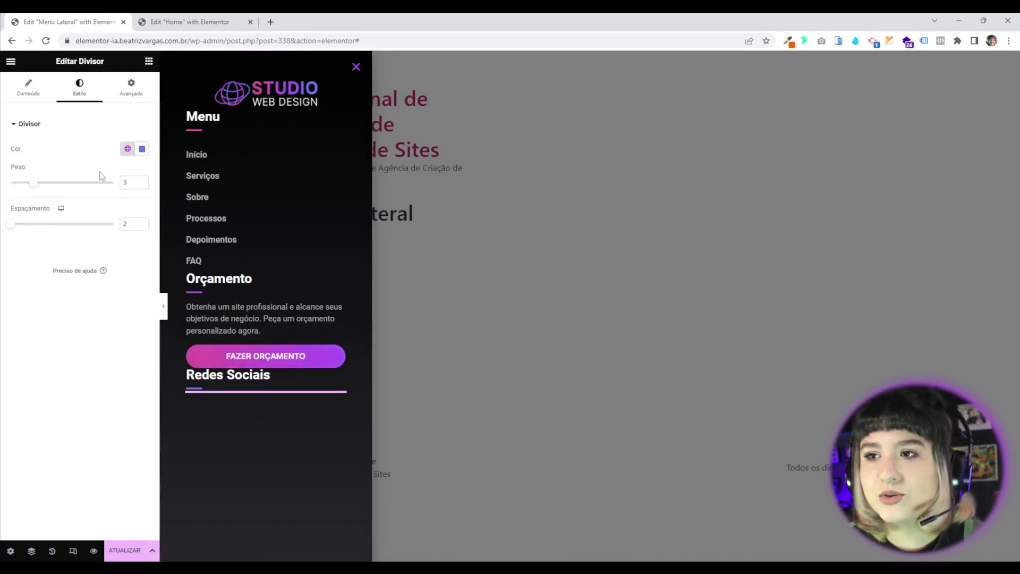
{"action": "left_click", "coordinate": [149, 61]}
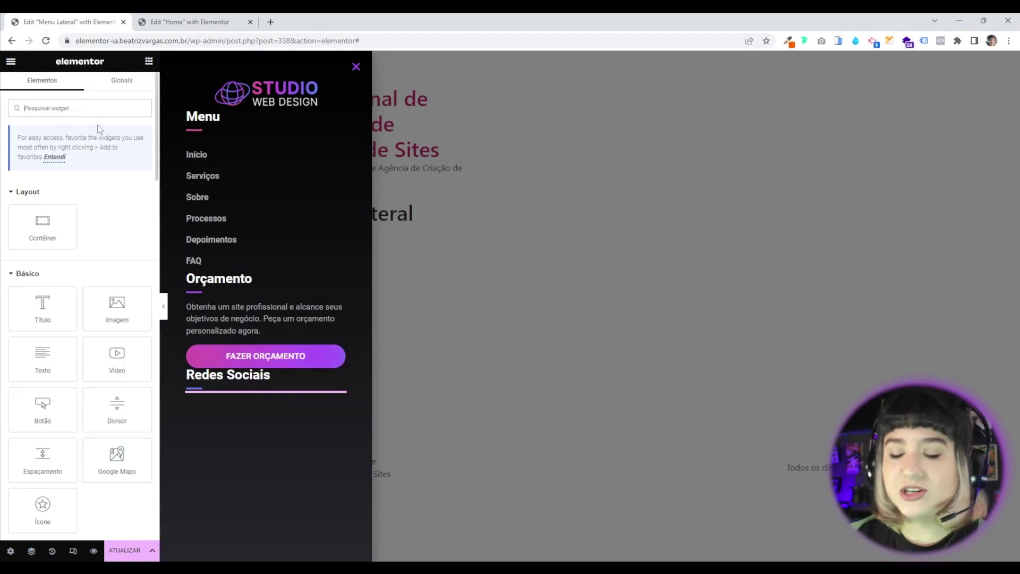
Place an Ícones sociais widget, found by searching 'social', under Redes Sociais.
{"action": "type", "text": "social"}
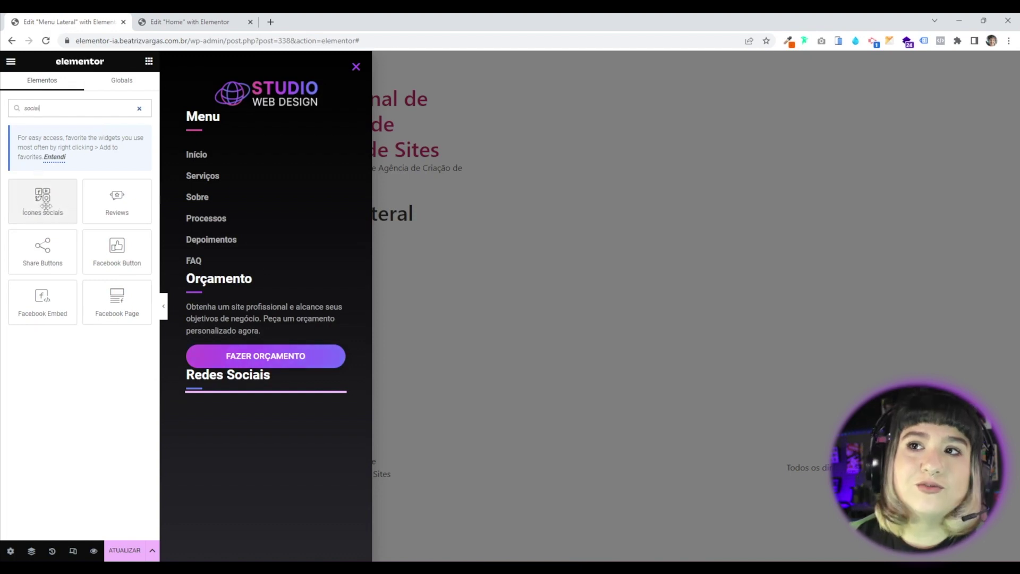
{"action": "left_click_drag", "start_coordinate": [44, 206], "coordinate": [207, 379]}
{"action": "left_click_drag", "start_coordinate": [339, 397], "coordinate": [340, 432]}
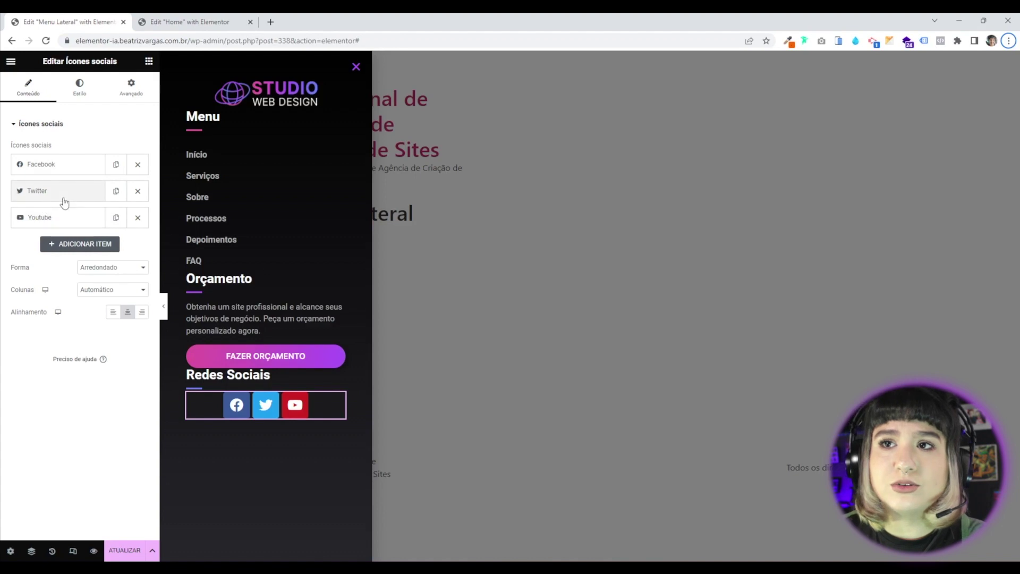
Remove the Twitter and YouTube icons and duplicate Facebook, leaving two Facebook icons.
{"action": "left_click", "coordinate": [138, 196]}
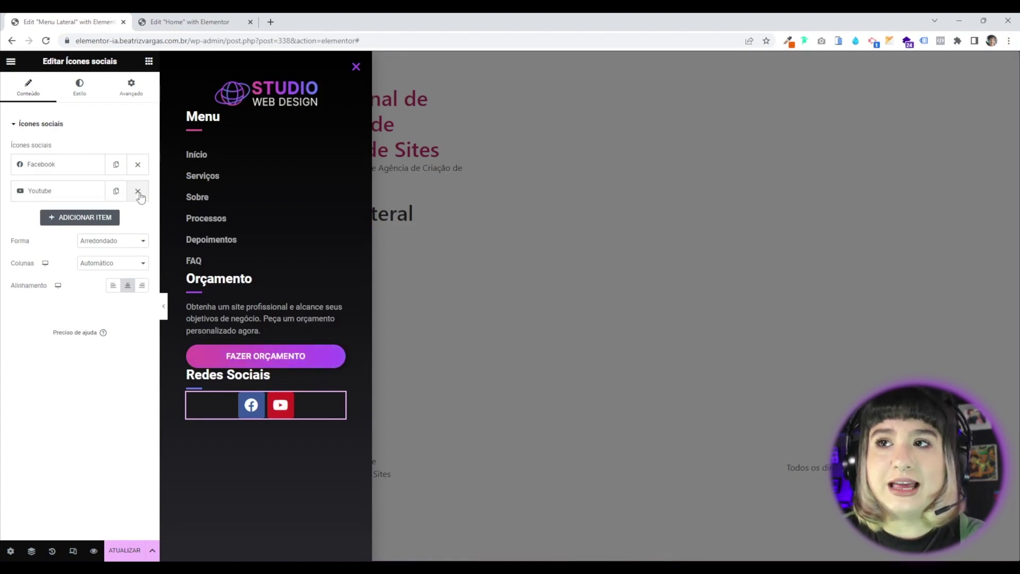
{"action": "left_click", "coordinate": [138, 192]}
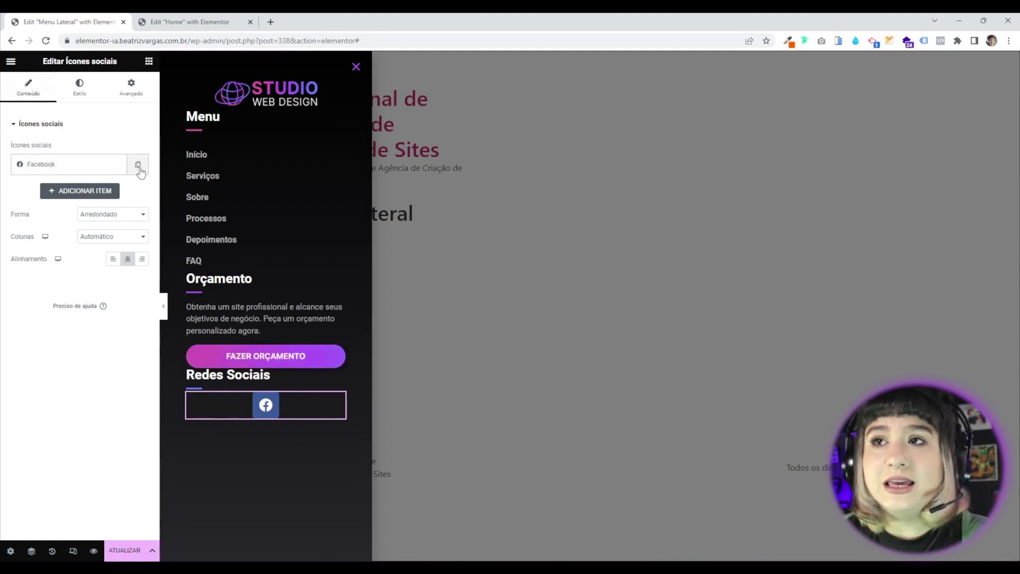
{"action": "left_click", "coordinate": [77, 193]}
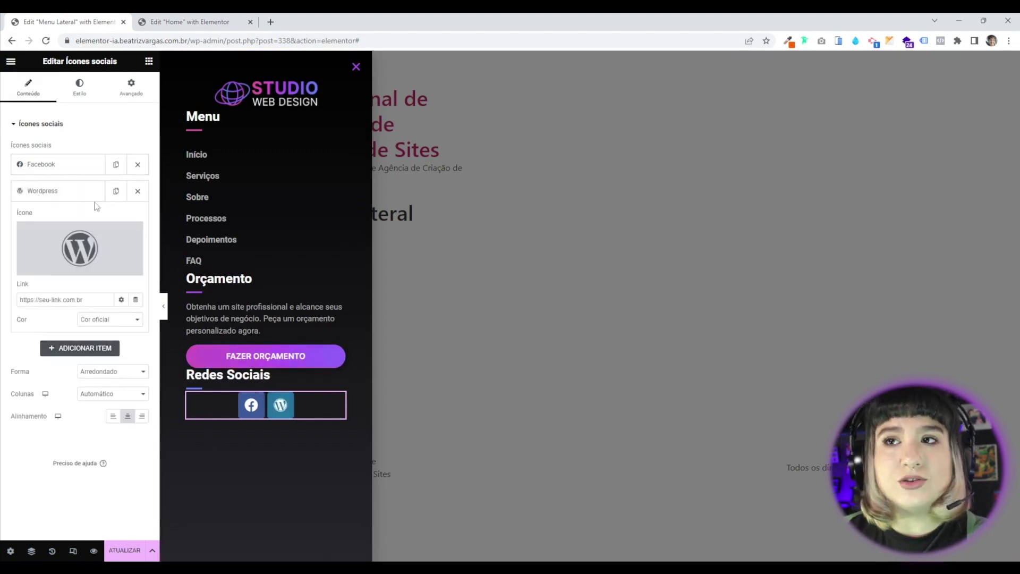
{"action": "left_click", "coordinate": [138, 191]}
{"action": "left_click", "coordinate": [138, 166]}
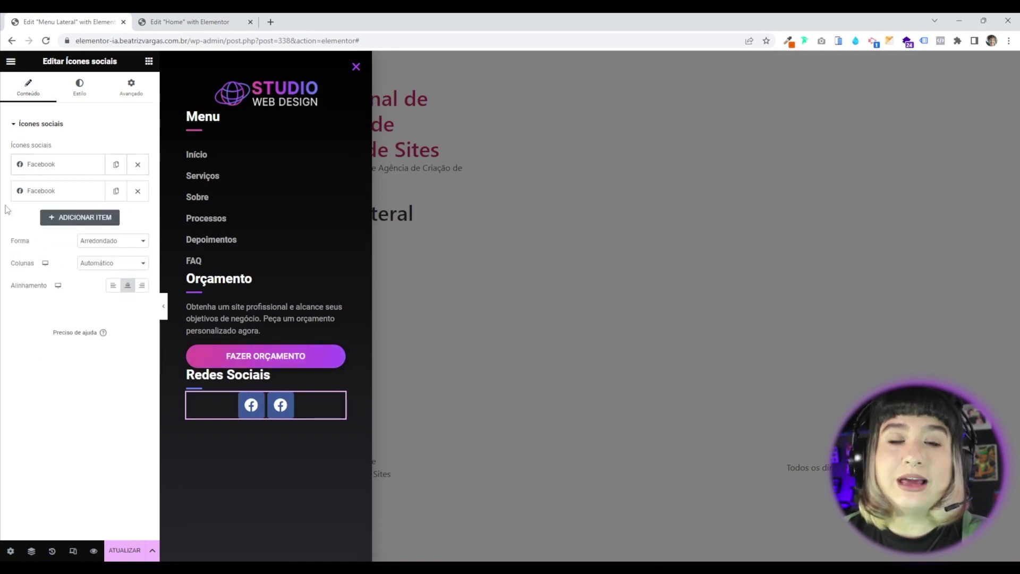
{"action": "left_click", "coordinate": [62, 166]}
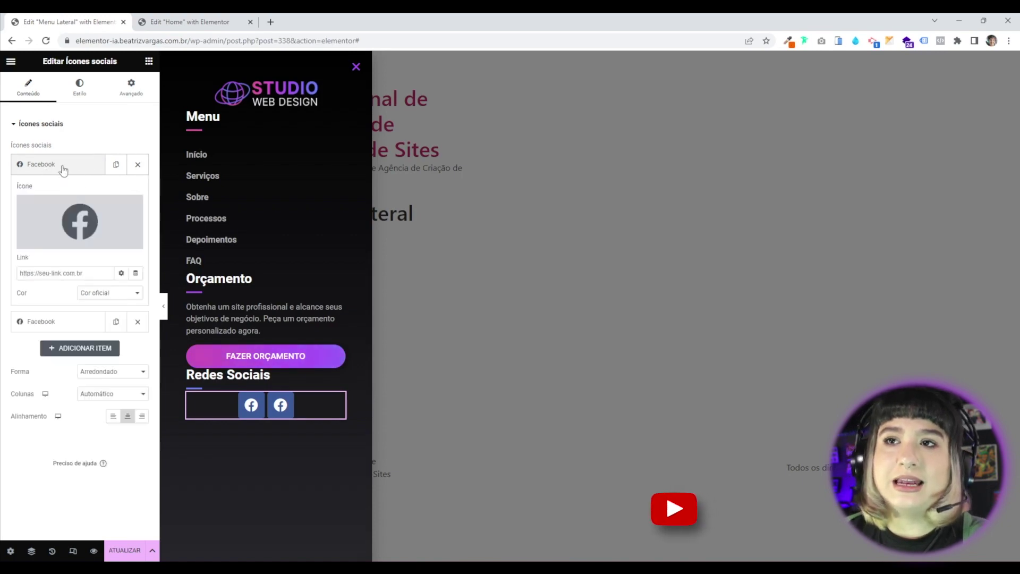
Change the first social icon to WhatsApp from the icon library.
{"action": "left_click", "coordinate": [71, 230]}
{"action": "left_click", "coordinate": [424, 145]}
{"action": "type", "text": "wha"}
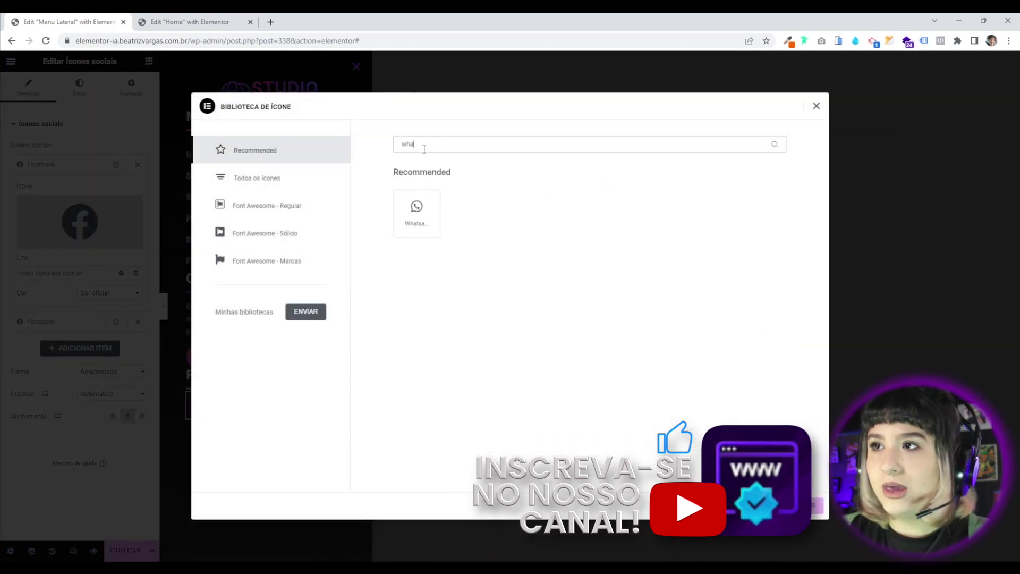
{"action": "left_click", "coordinate": [417, 212]}
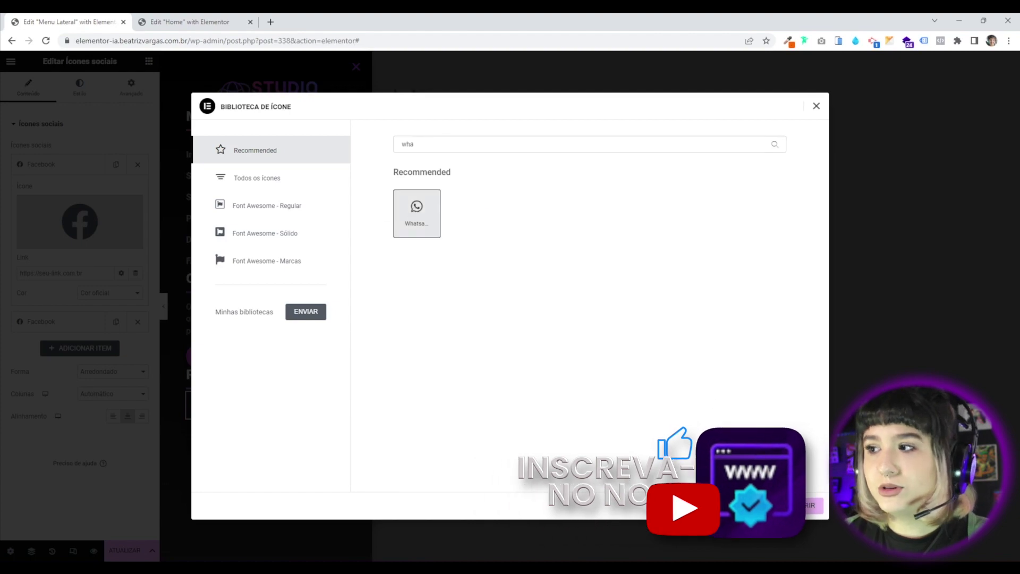
{"action": "left_click", "coordinate": [802, 505]}
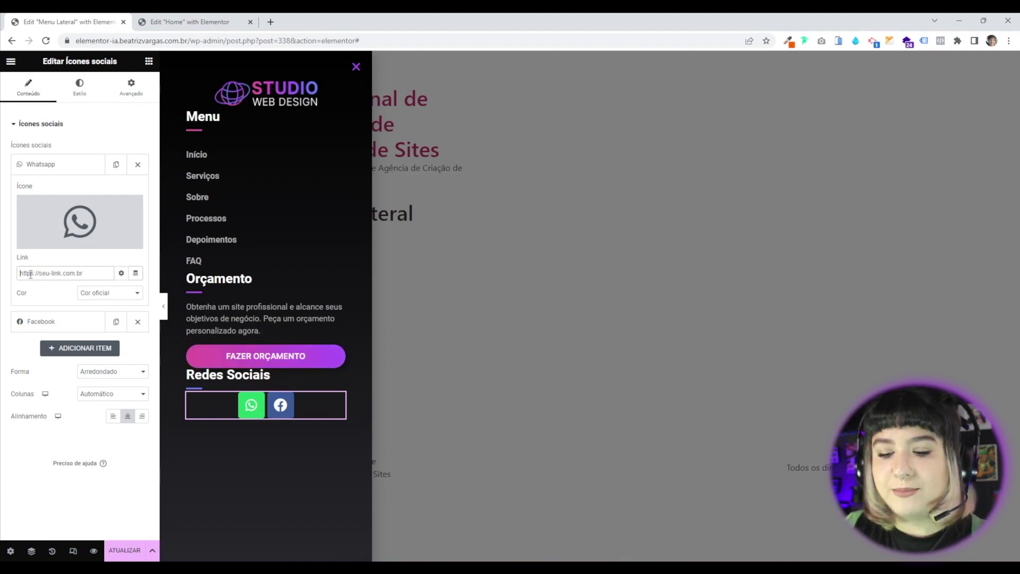
Give the WhatsApp and Facebook icons a placeholder '#' link.
{"action": "left_click", "coordinate": [30, 274]}
{"action": "type", "text": "#"}
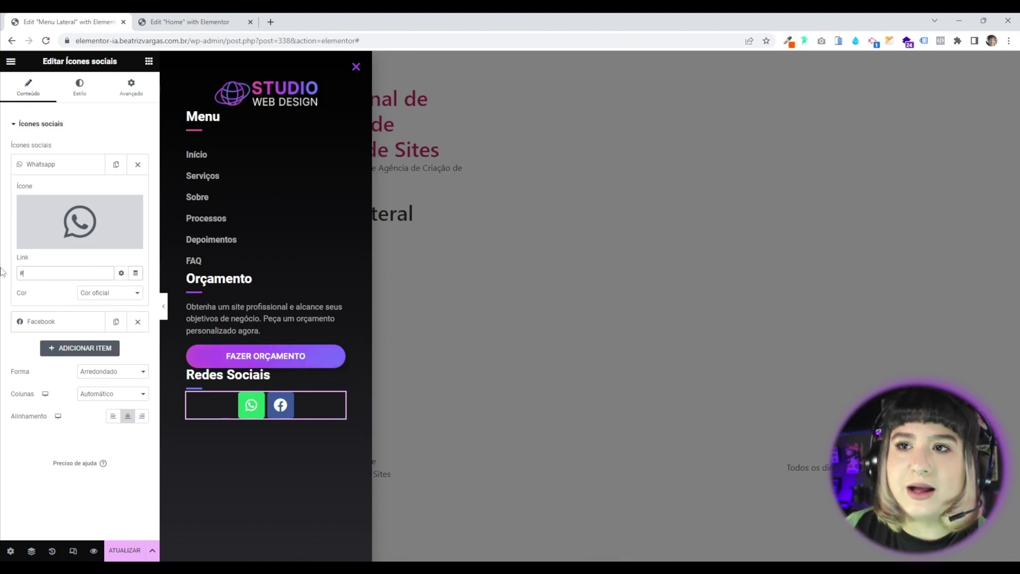
{"action": "left_click", "coordinate": [32, 167]}
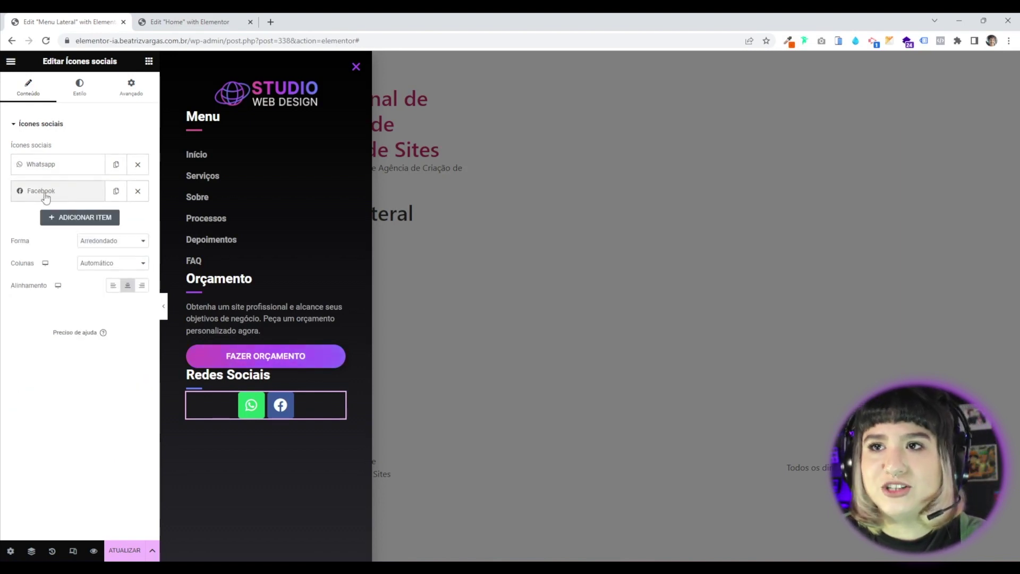
{"action": "left_click", "coordinate": [42, 192]}
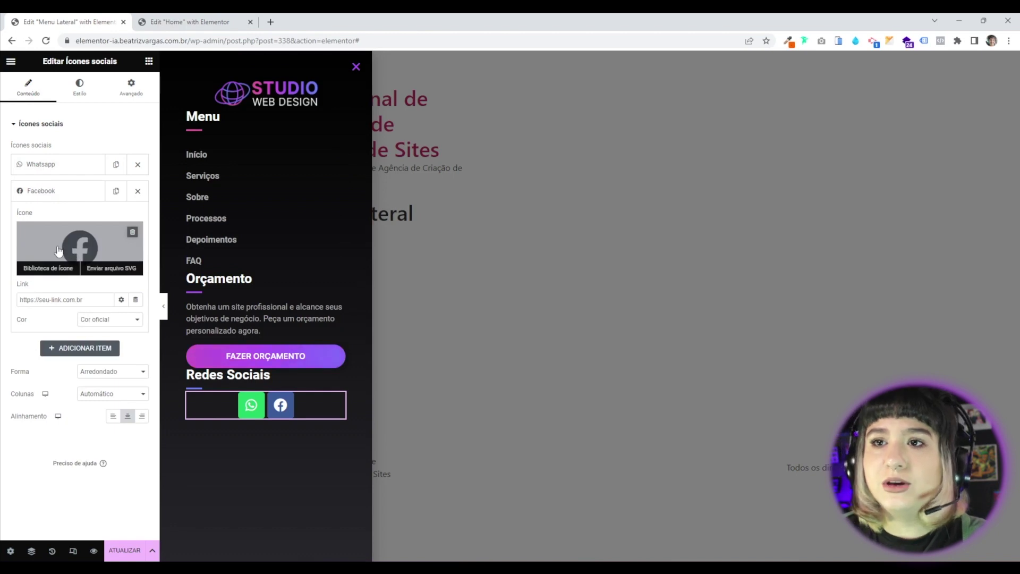
{"action": "left_click", "coordinate": [55, 299]}
{"action": "type", "text": "#"}
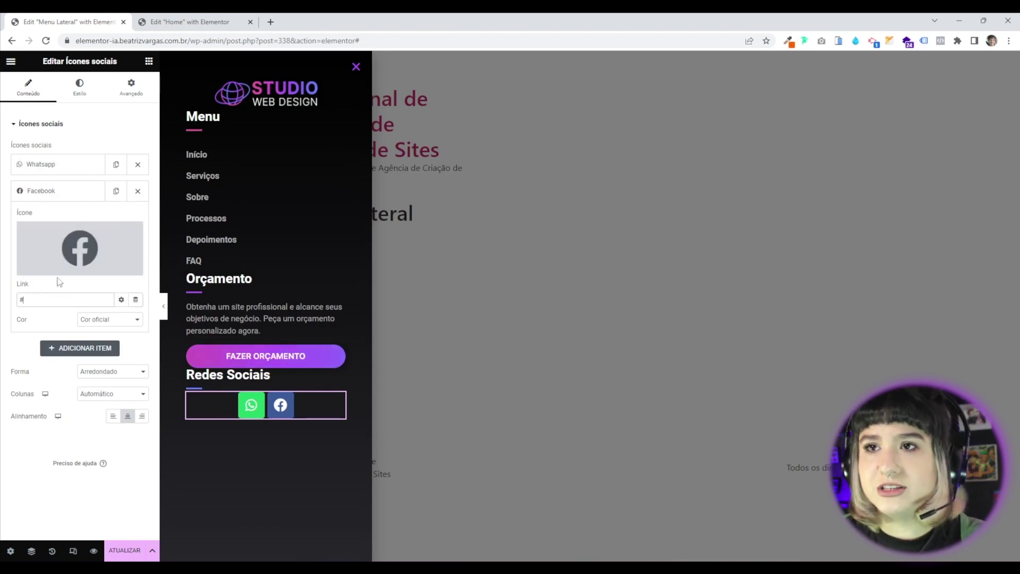
{"action": "left_click", "coordinate": [64, 191]}
Add an Instagram icon in second place, plus another Facebook copy as a fourth item.
{"action": "left_click", "coordinate": [116, 191]}
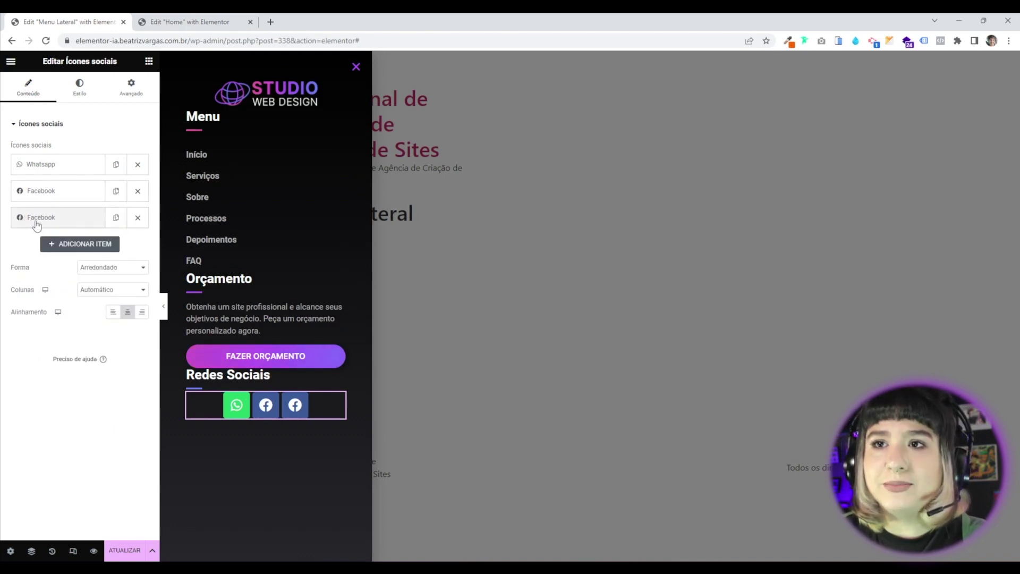
{"action": "left_click", "coordinate": [39, 223]}
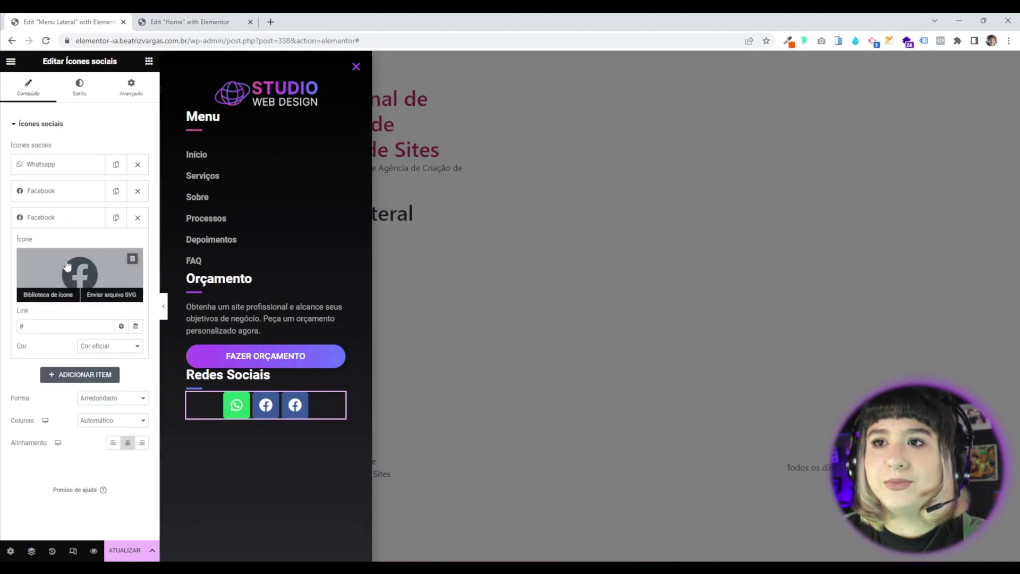
{"action": "left_click", "coordinate": [48, 295]}
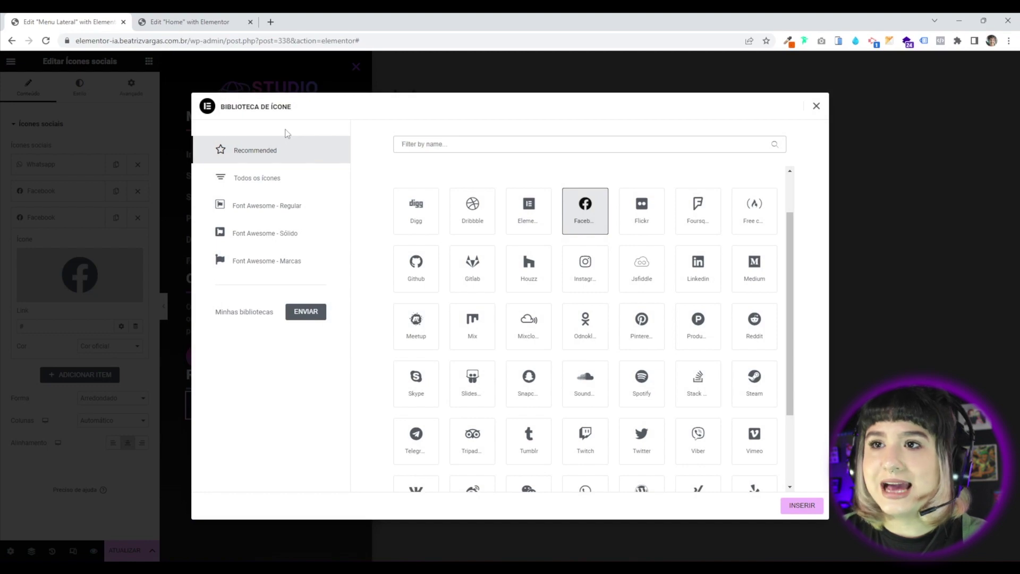
{"action": "scroll", "coordinate": [582, 374], "scroll_direction": "down", "scroll_amount": 2}
{"action": "left_click", "coordinate": [816, 106]}
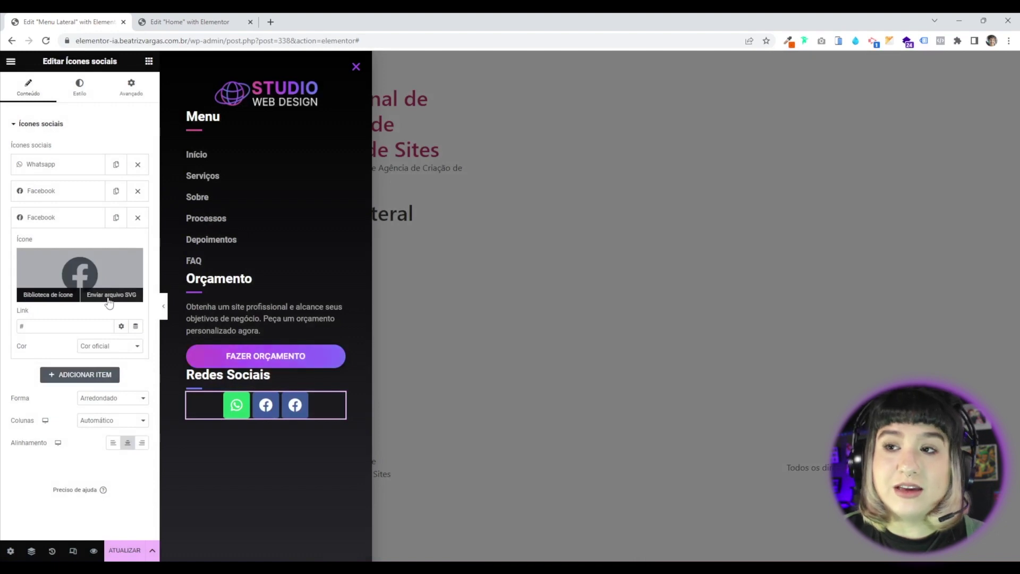
{"action": "left_click", "coordinate": [77, 271]}
{"action": "type", "text": "inst"}
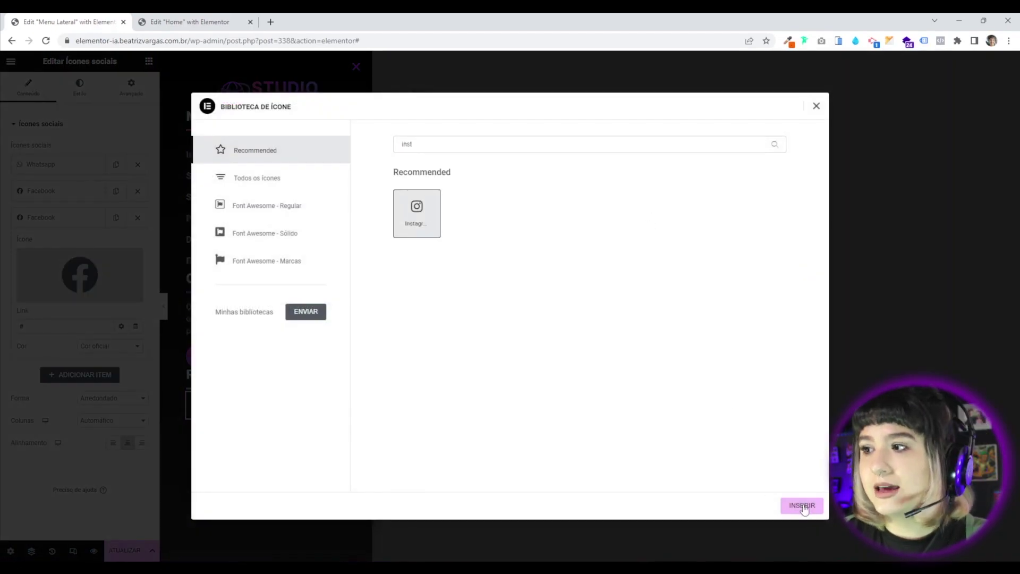
{"action": "left_click", "coordinate": [804, 508]}
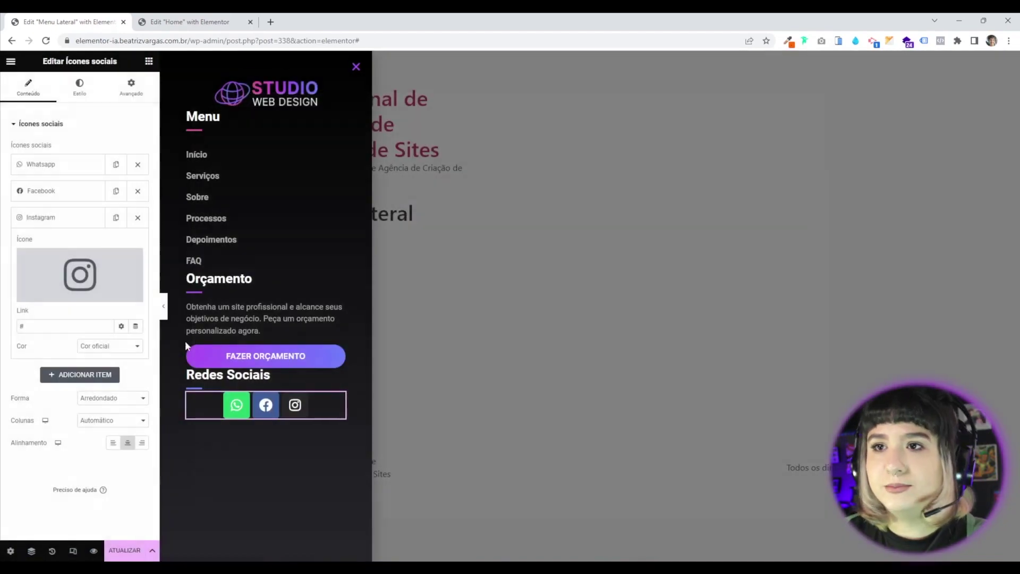
{"action": "left_click", "coordinate": [53, 219]}
{"action": "left_click_drag", "start_coordinate": [61, 219], "coordinate": [59, 190]}
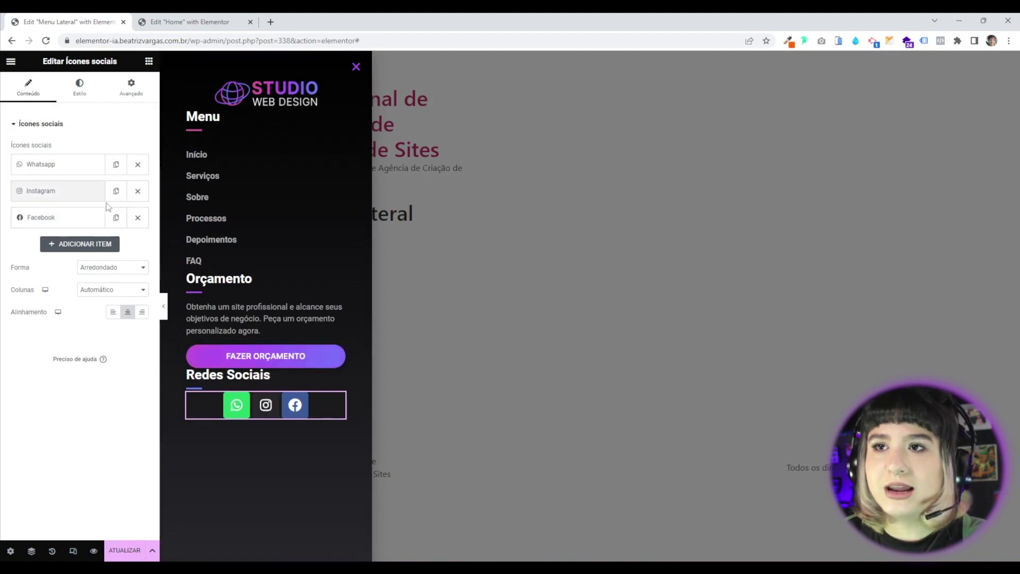
{"action": "left_click", "coordinate": [116, 217]}
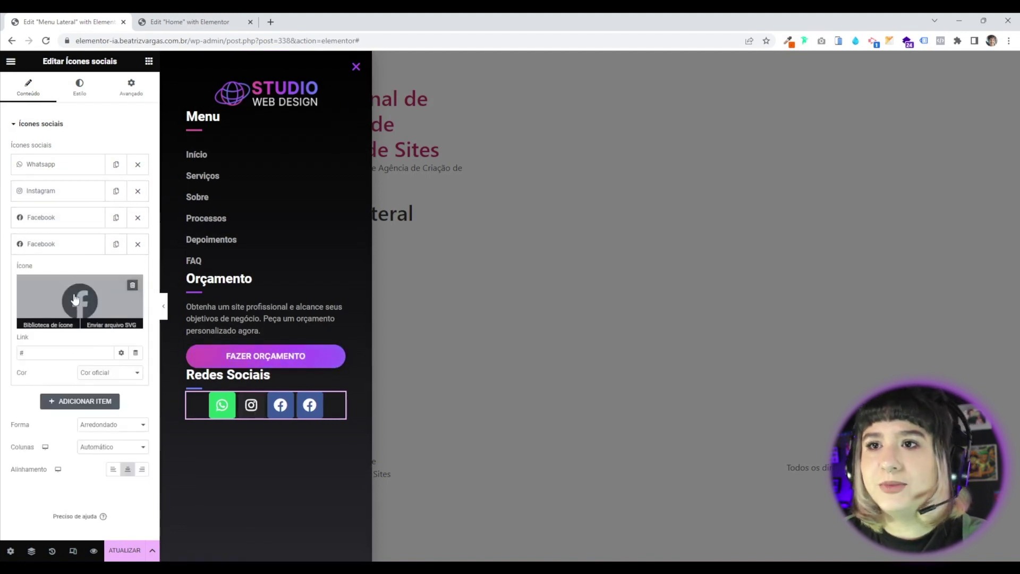
{"action": "left_click", "coordinate": [80, 301]}
Make the fourth social icon an Envelope, found by searching 'env'.
{"action": "left_click", "coordinate": [475, 142]}
{"action": "type", "text": "env"}
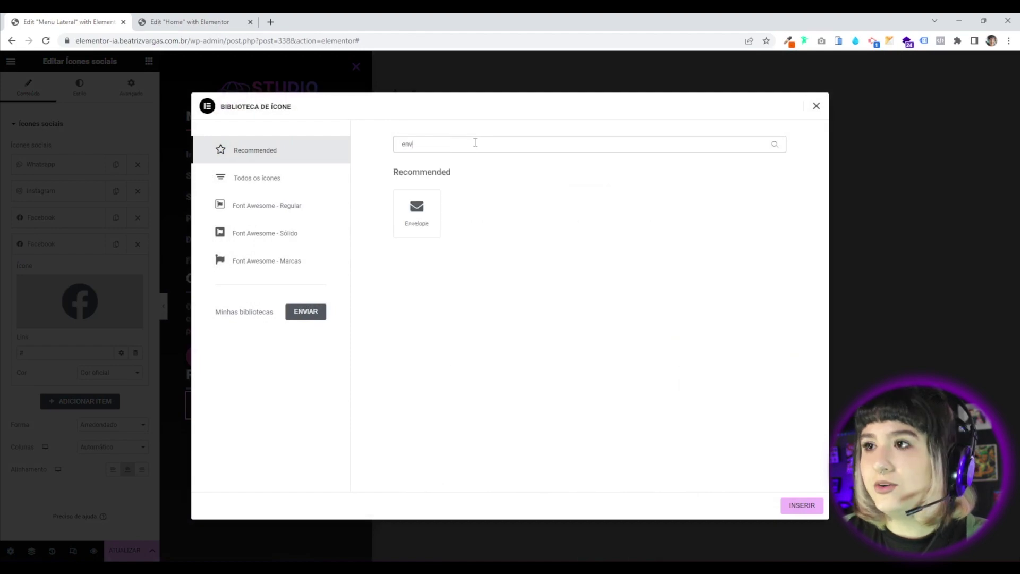
{"action": "left_click", "coordinate": [426, 213]}
{"action": "left_click", "coordinate": [794, 507]}
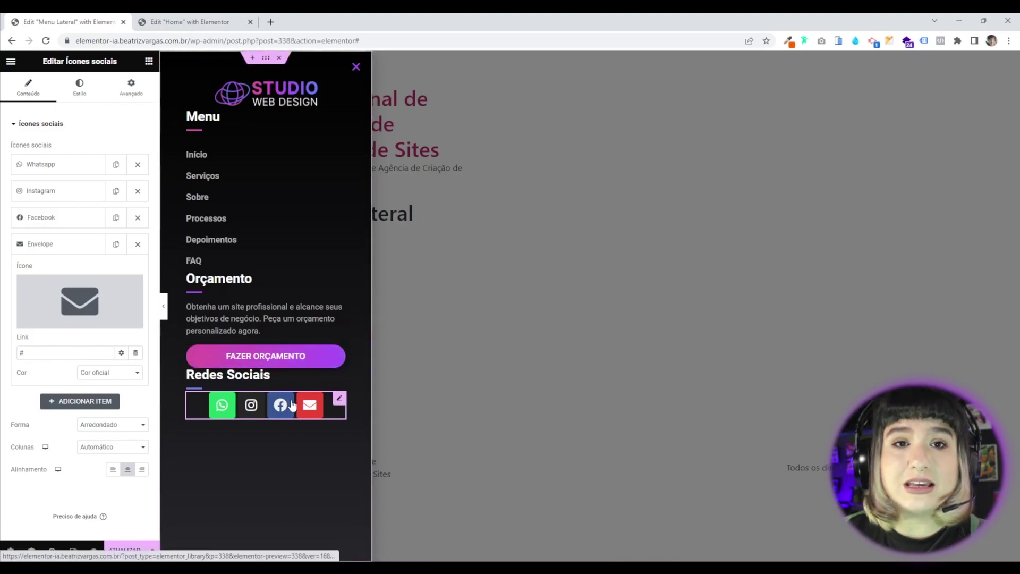
Replace the Envelope icon's link with a mailto: link to the studio's contact e-mail.
{"action": "left_click_drag", "start_coordinate": [41, 353], "coordinate": [3, 358]}
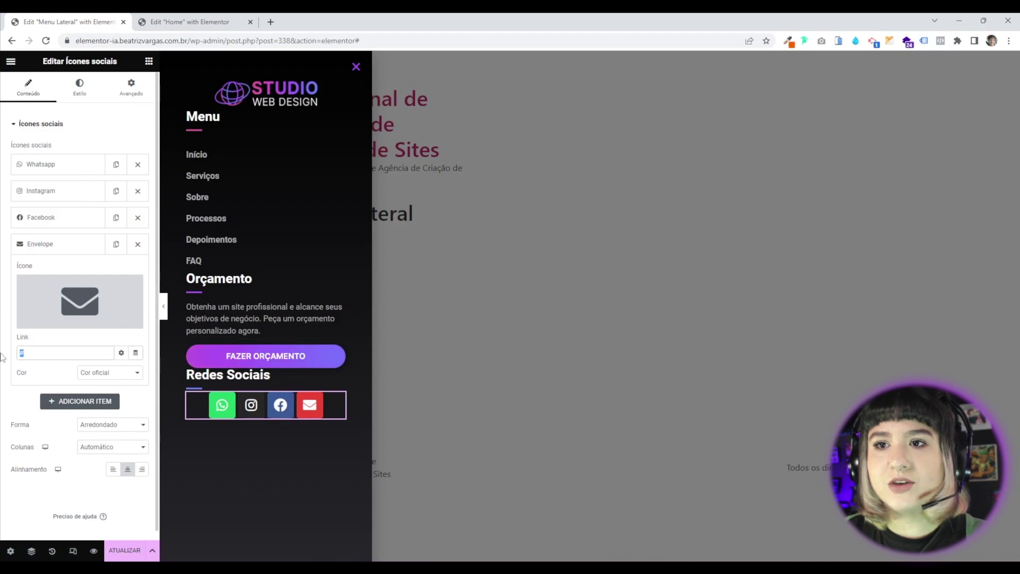
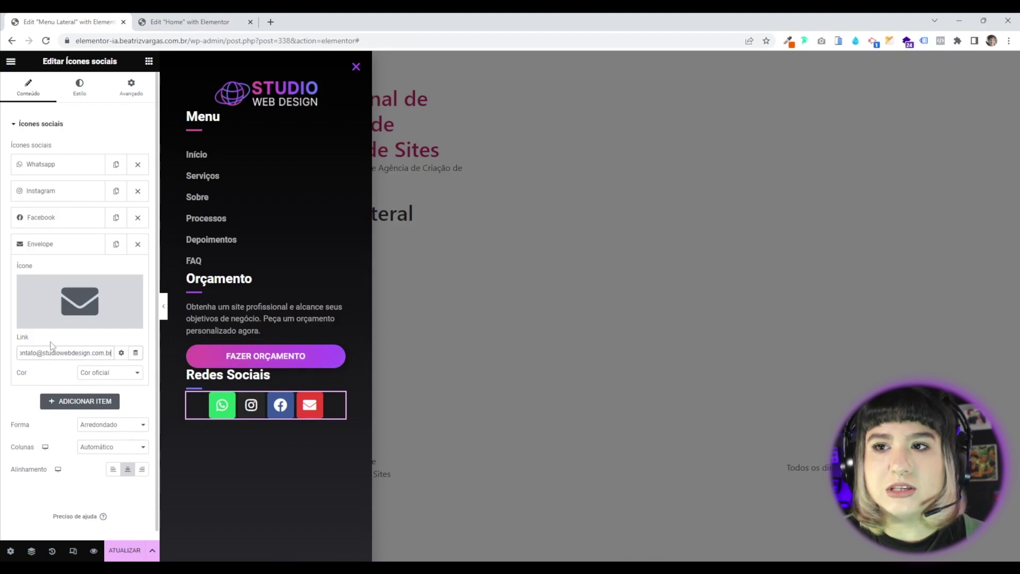
{"action": "left_click_drag", "start_coordinate": [43, 358], "coordinate": [3, 364]}
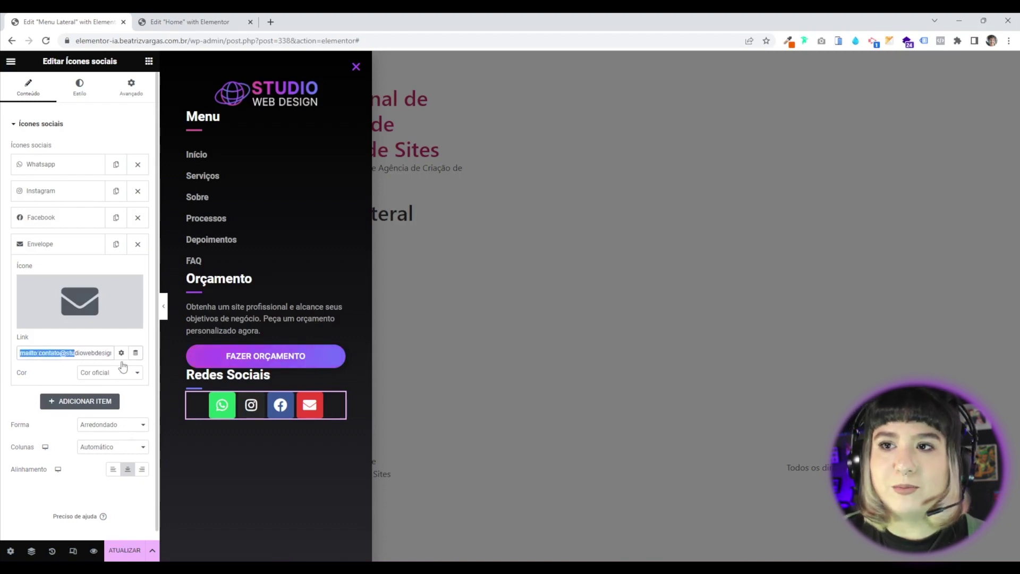
{"action": "left_click", "coordinate": [67, 351]}
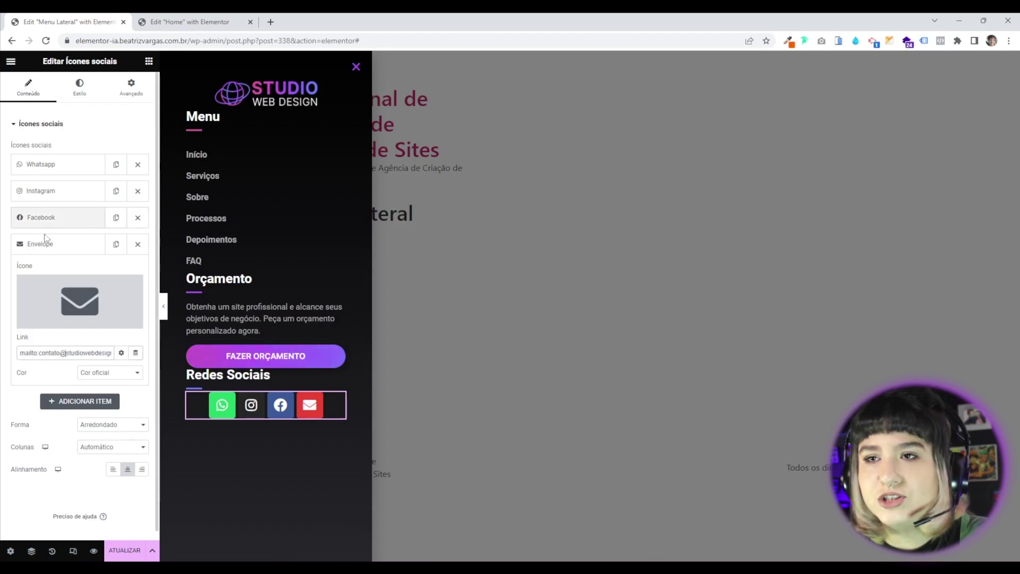
{"action": "left_click", "coordinate": [49, 251]}
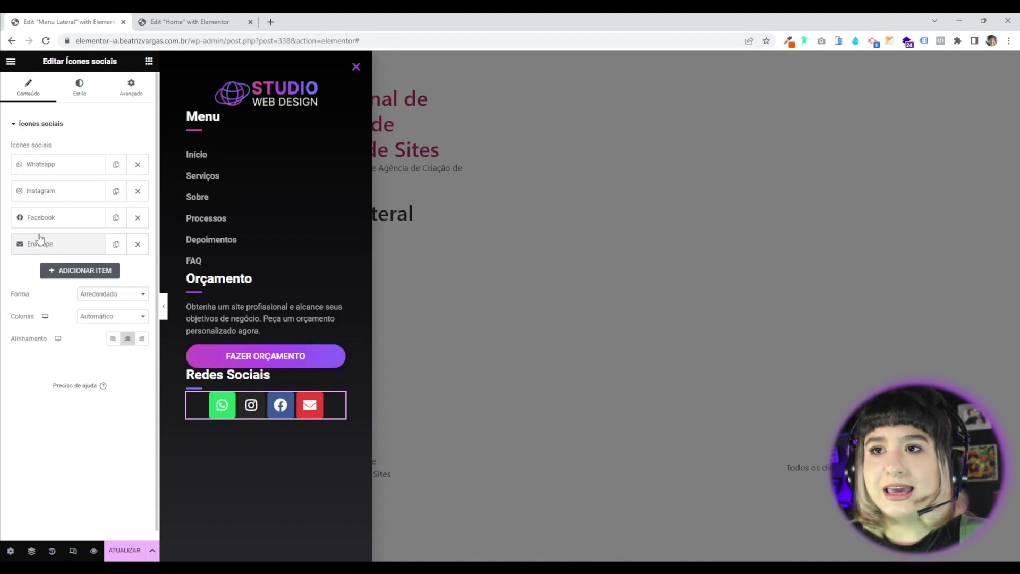
Set the social icons to Círculo shape, 2 columns and Esquerda alignment.
{"action": "left_click", "coordinate": [108, 298]}
{"action": "left_click", "coordinate": [93, 322]}
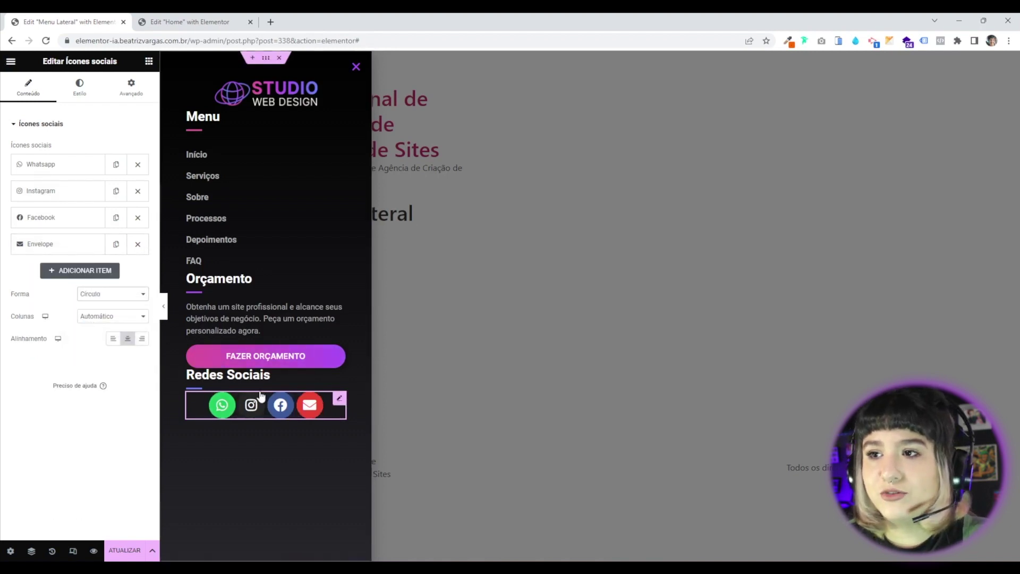
{"action": "left_click", "coordinate": [99, 326]}
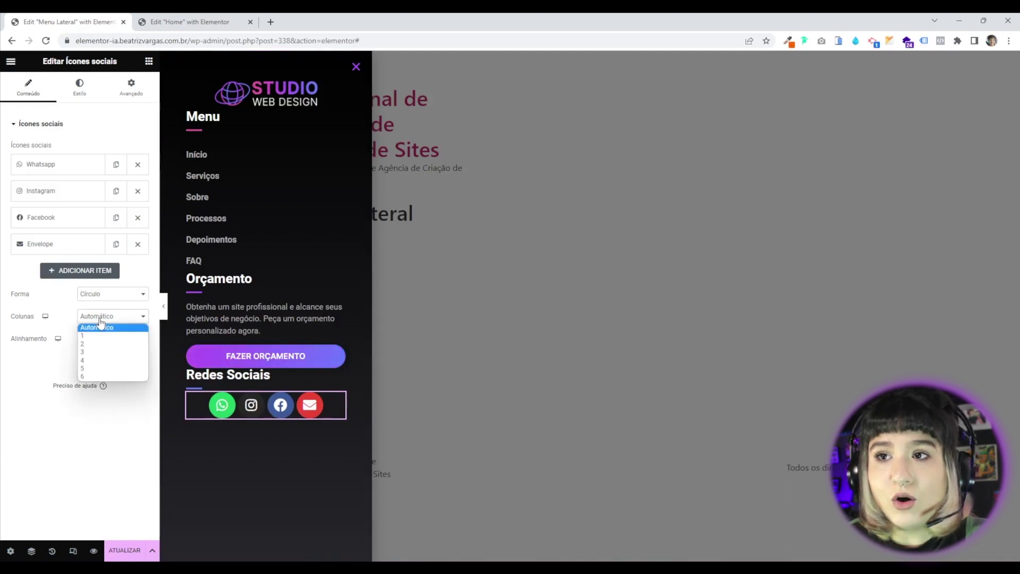
{"action": "left_click", "coordinate": [91, 345]}
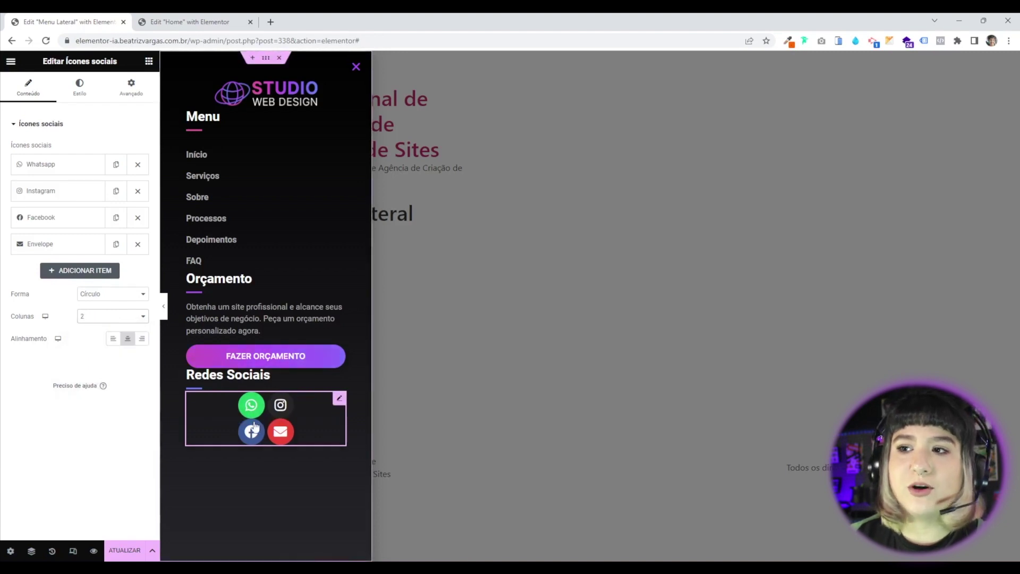
{"action": "left_click", "coordinate": [114, 339]}
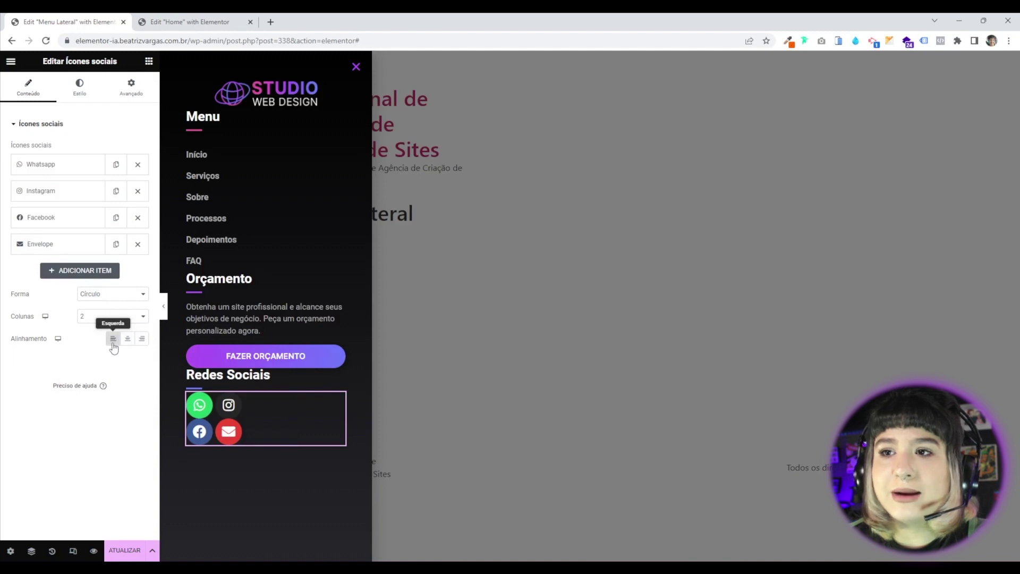
Give the icons custom colours: azul global primary colour and white #FFFFFF glyphs.
{"action": "left_click", "coordinate": [85, 94]}
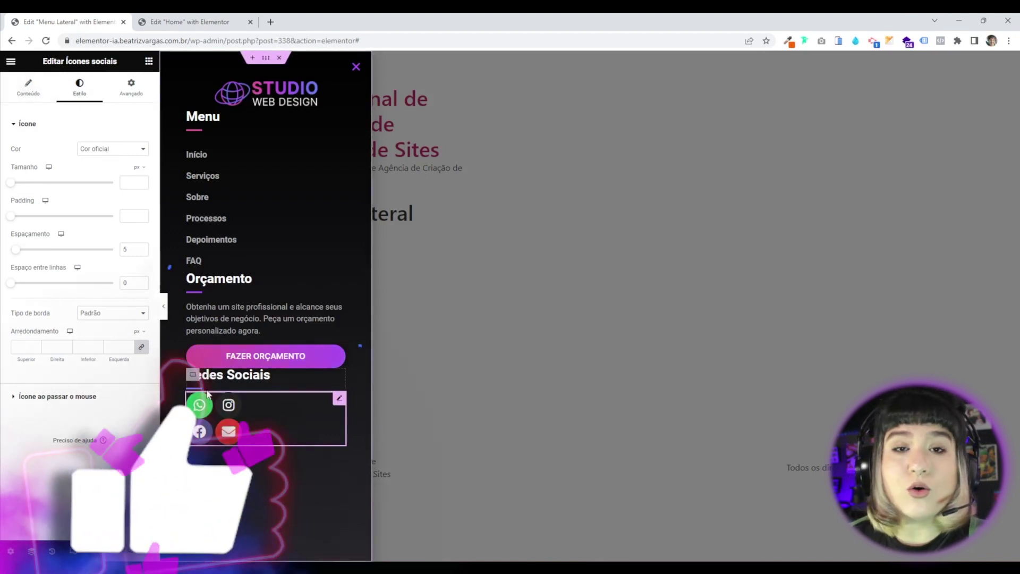
{"action": "left_click", "coordinate": [93, 150]}
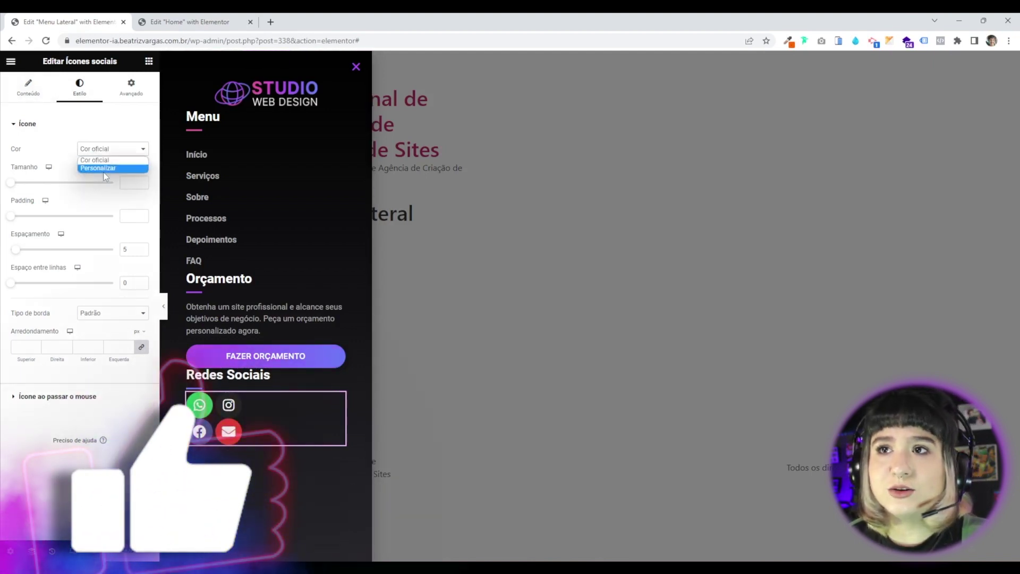
{"action": "left_click", "coordinate": [113, 169]}
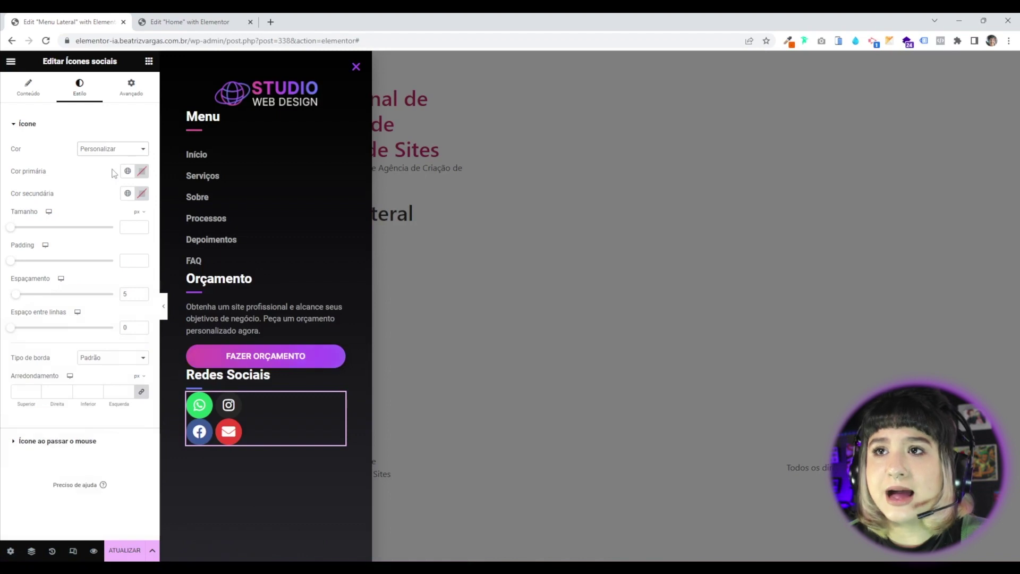
{"action": "left_click", "coordinate": [128, 172]}
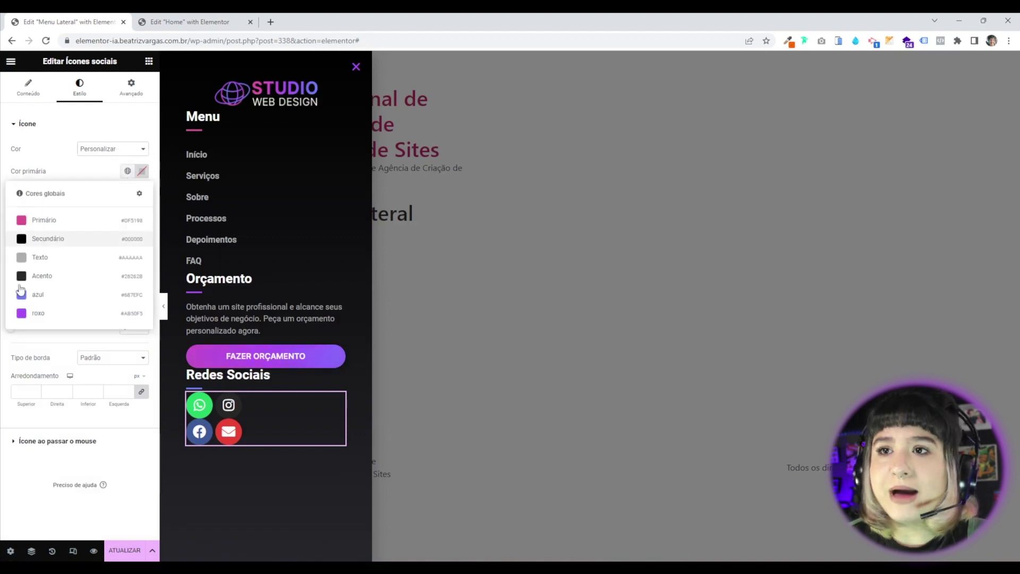
{"action": "left_click", "coordinate": [54, 299]}
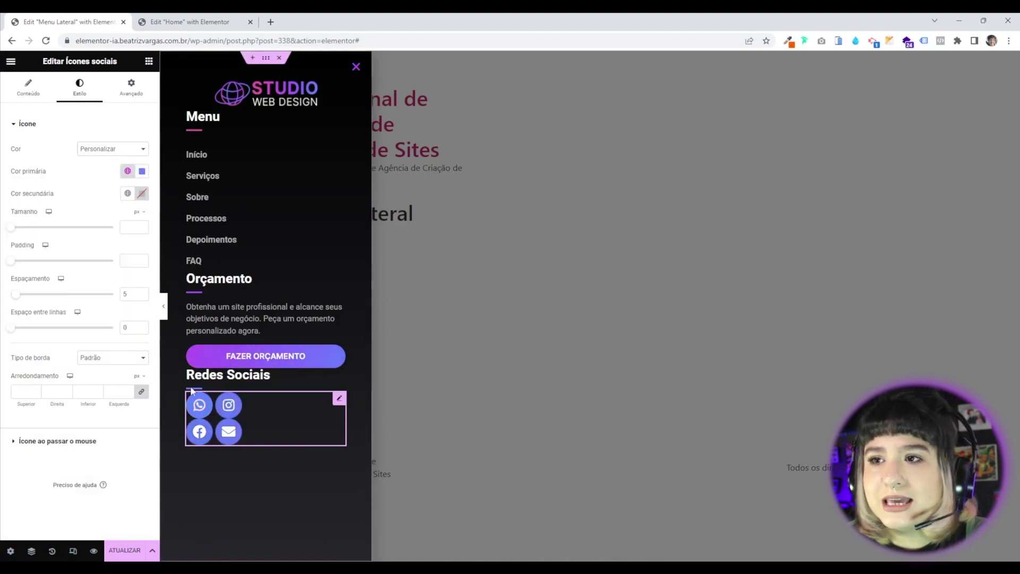
{"action": "left_click", "coordinate": [142, 194]}
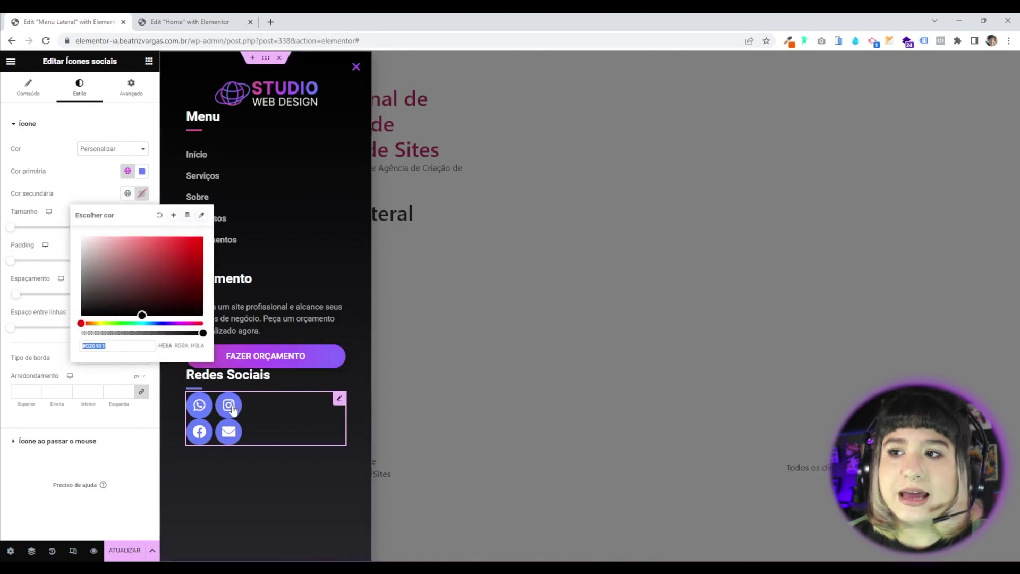
{"action": "left_click_drag", "start_coordinate": [117, 242], "coordinate": [81, 237]}
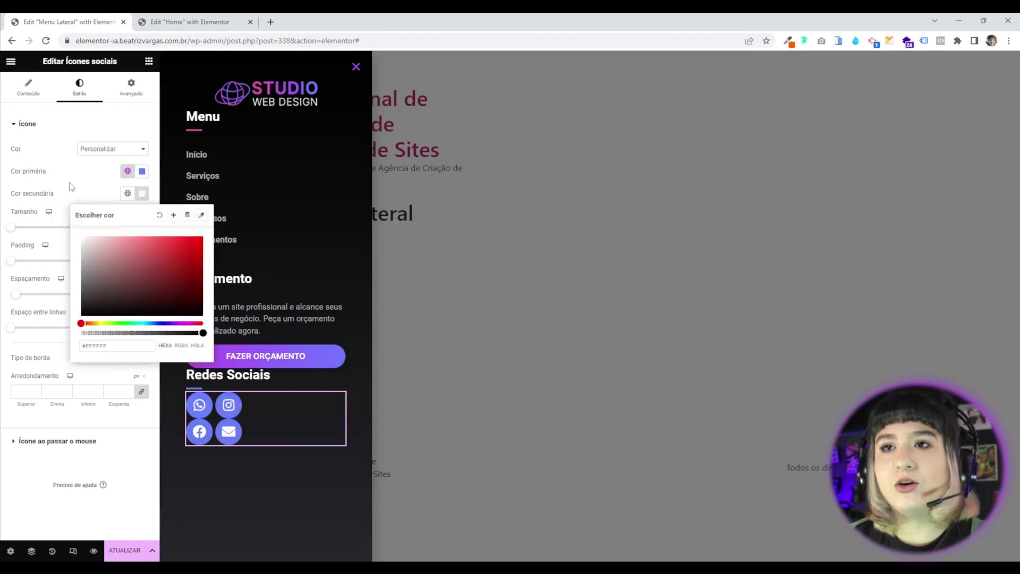
{"action": "left_click", "coordinate": [16, 216]}
Set icon size 22, icon spacing 15 and row spacing 15.
{"action": "left_click_drag", "start_coordinate": [16, 228], "coordinate": [18, 231]}
{"action": "left_click", "coordinate": [142, 230]}
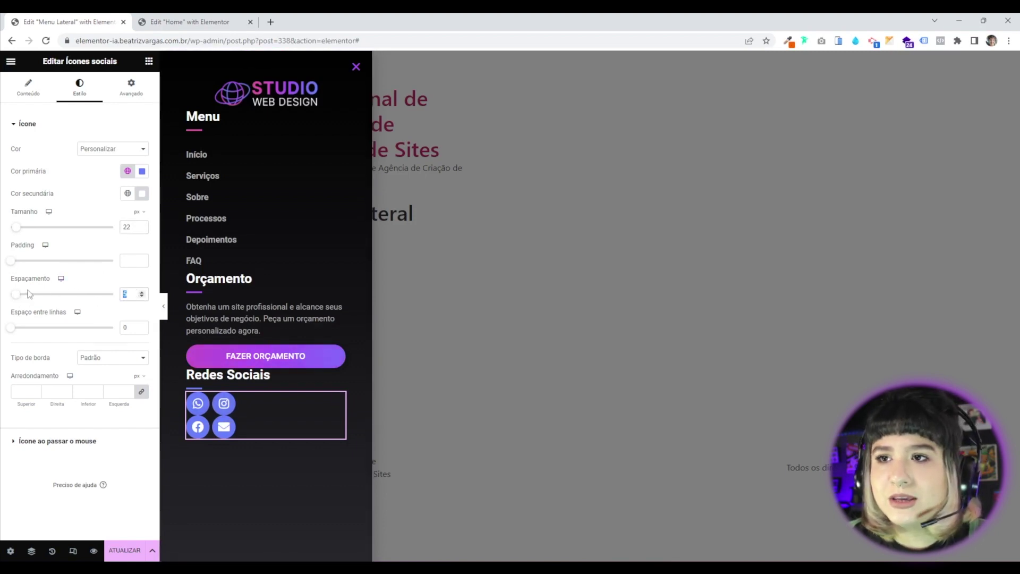
{"action": "left_click", "coordinate": [27, 294]}
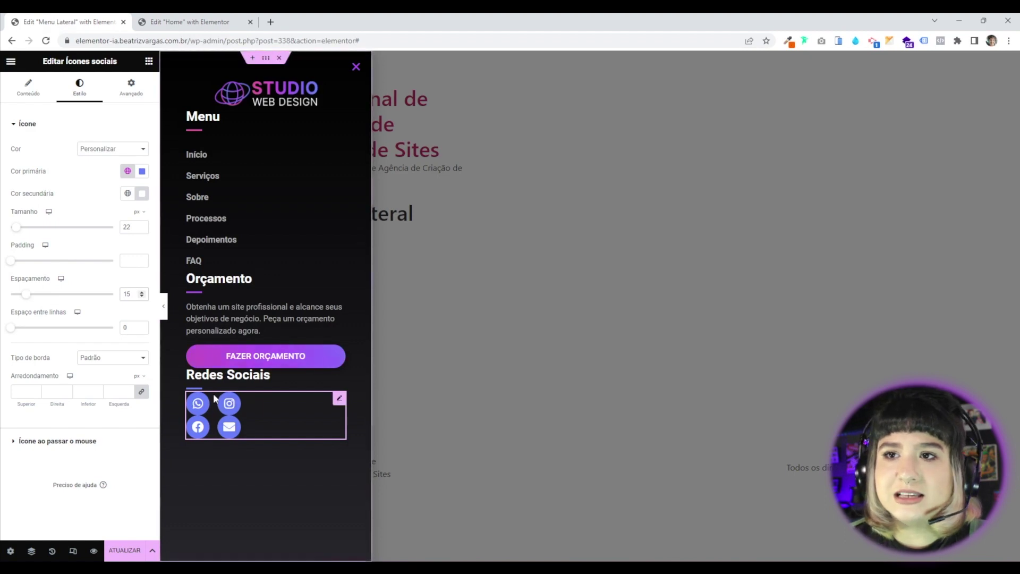
{"action": "double_click", "coordinate": [130, 328]}
{"action": "type", "text": "15"}
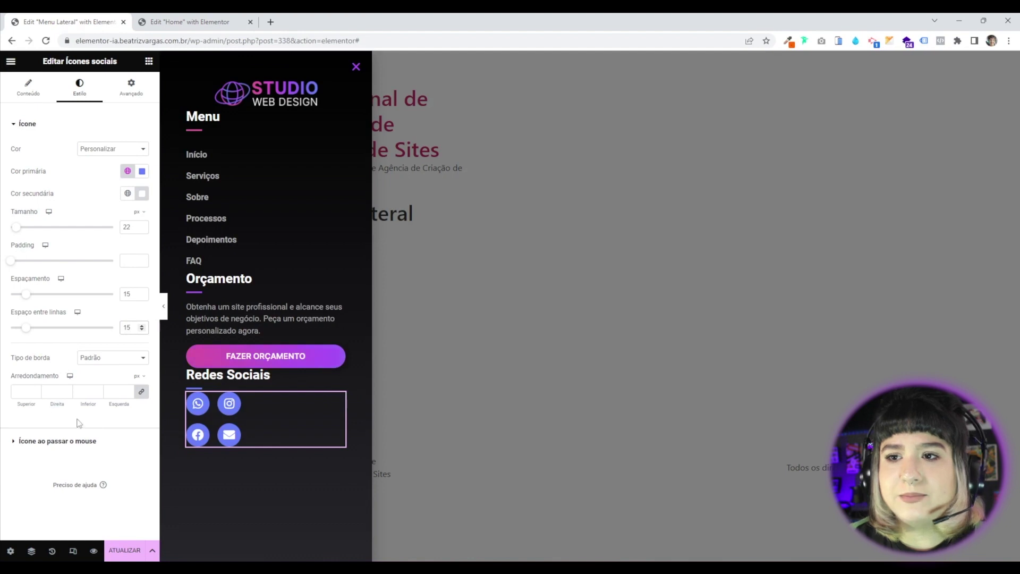
{"action": "left_click", "coordinate": [53, 441]}
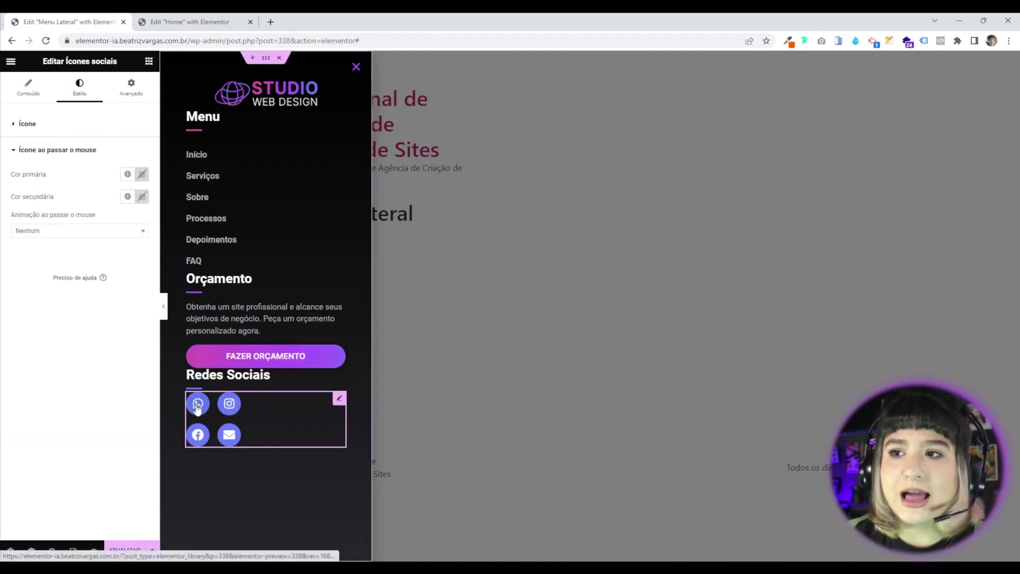
Set the hover state to the pink Primário colour, white glyphs and a Grow animation.
{"action": "left_click", "coordinate": [128, 174]}
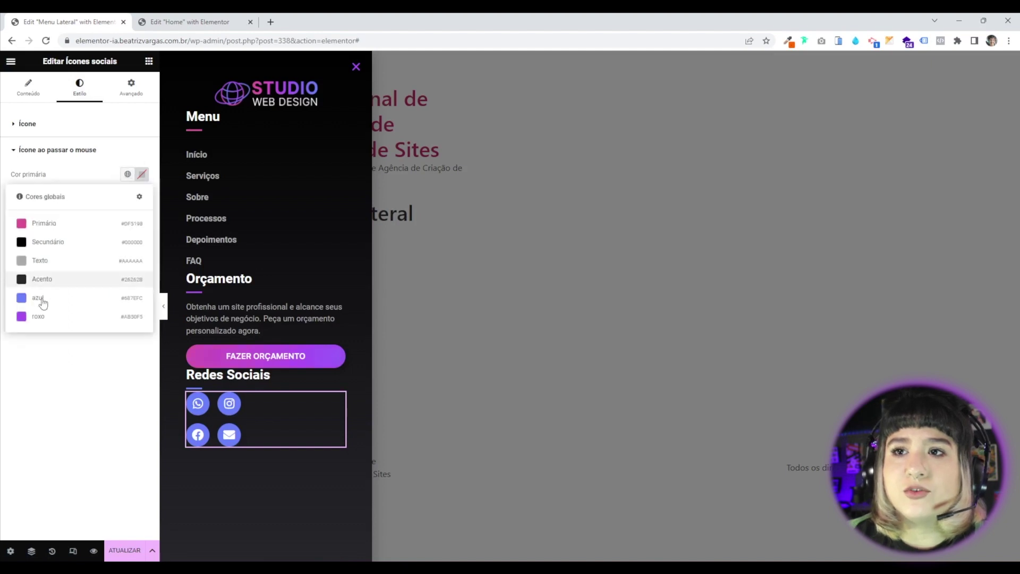
{"action": "left_click", "coordinate": [44, 223]}
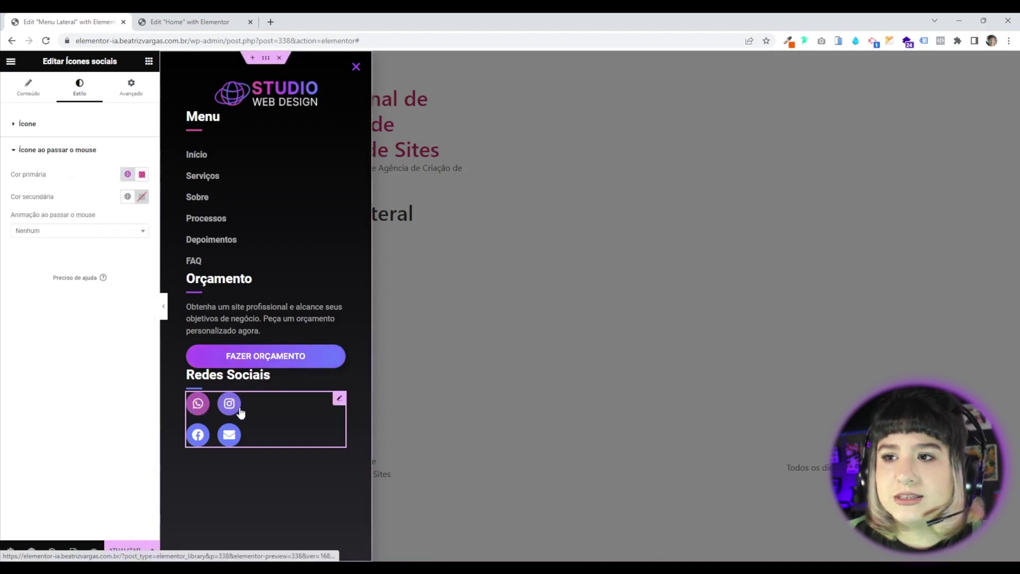
{"action": "left_click", "coordinate": [56, 234]}
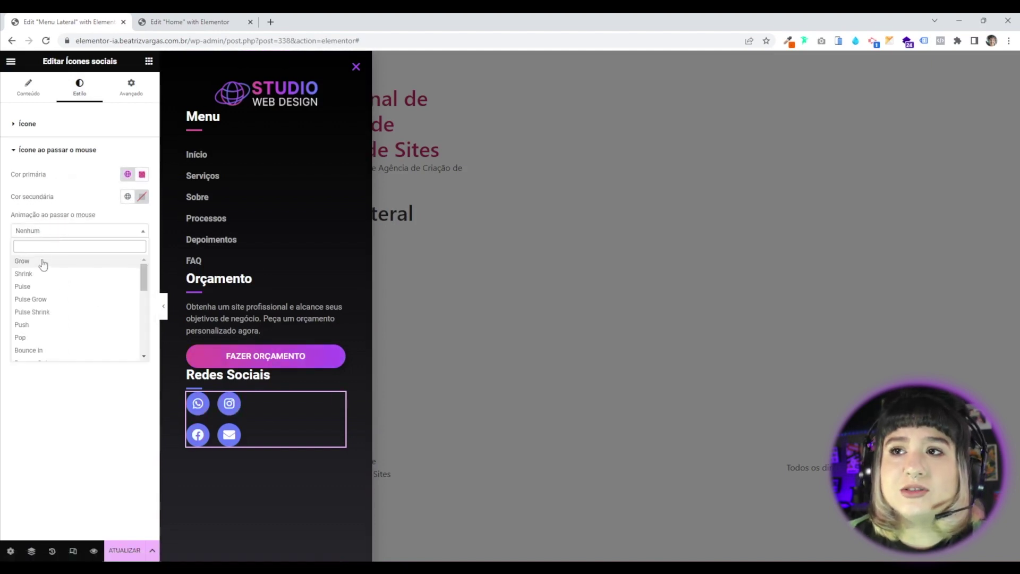
{"action": "left_click", "coordinate": [33, 274]}
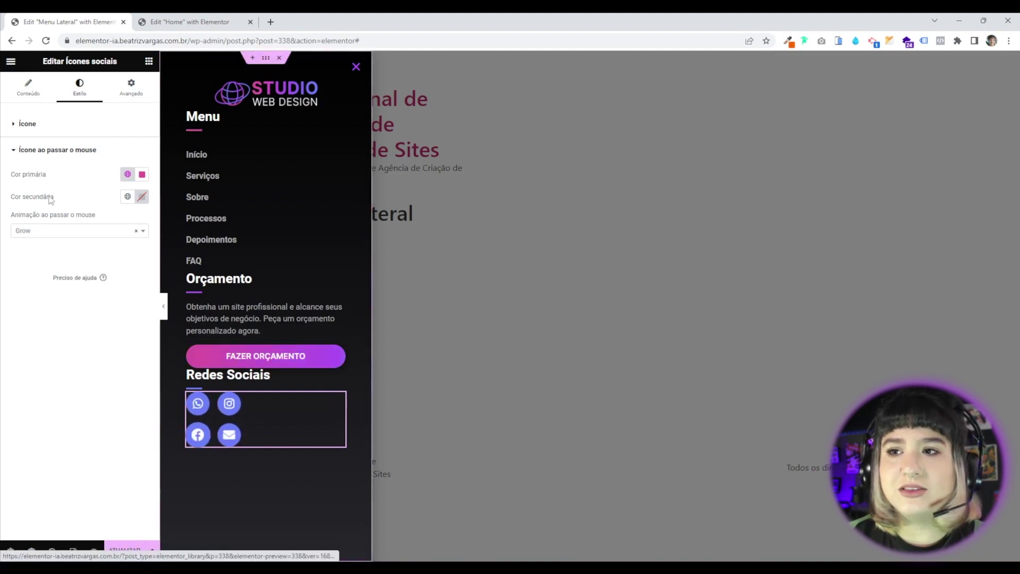
{"action": "left_click", "coordinate": [142, 197]}
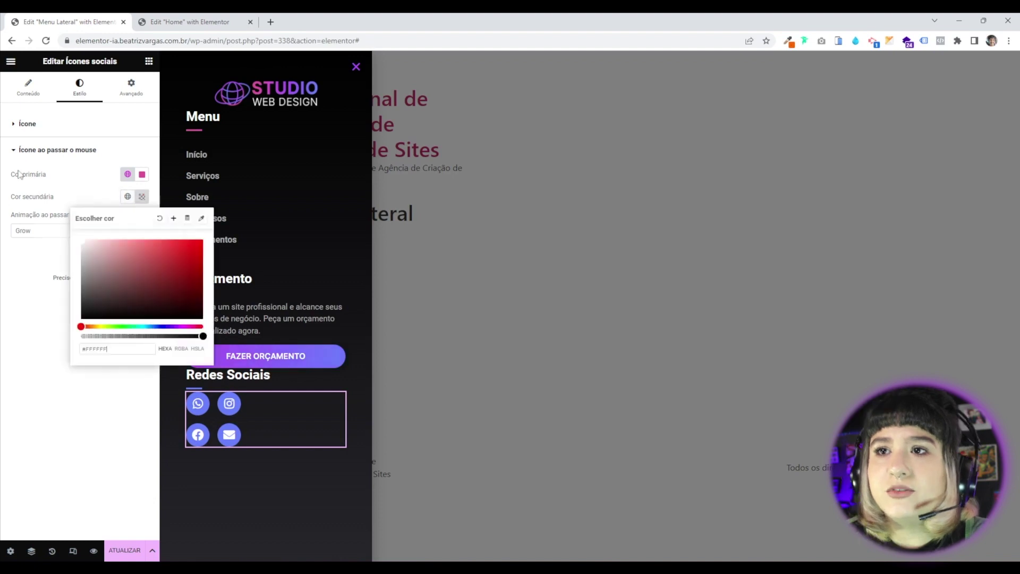
{"action": "left_click", "coordinate": [82, 200]}
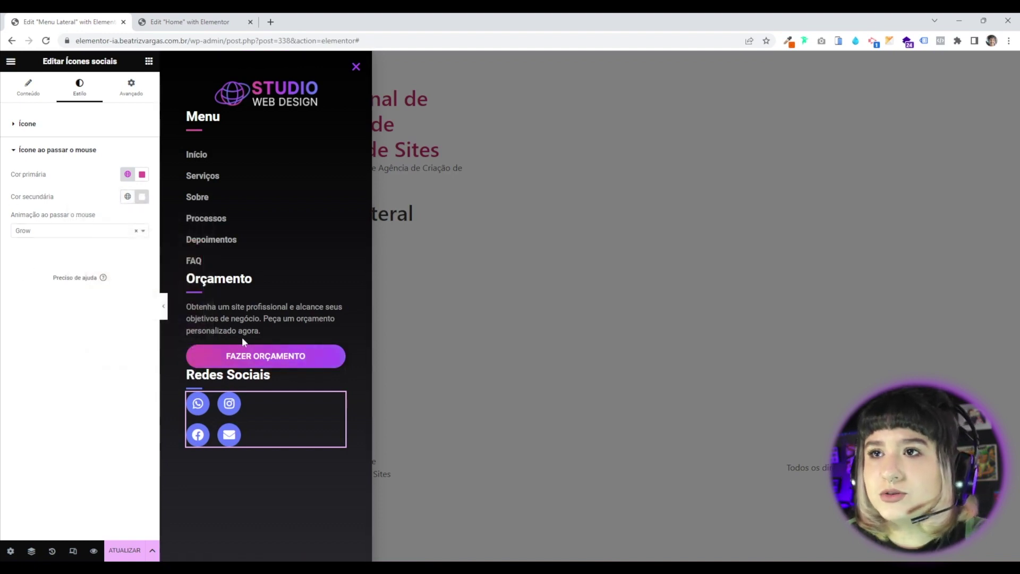
Give the social icons widget a 20 px top margin in the Avançado settings.
{"action": "left_click", "coordinate": [122, 91]}
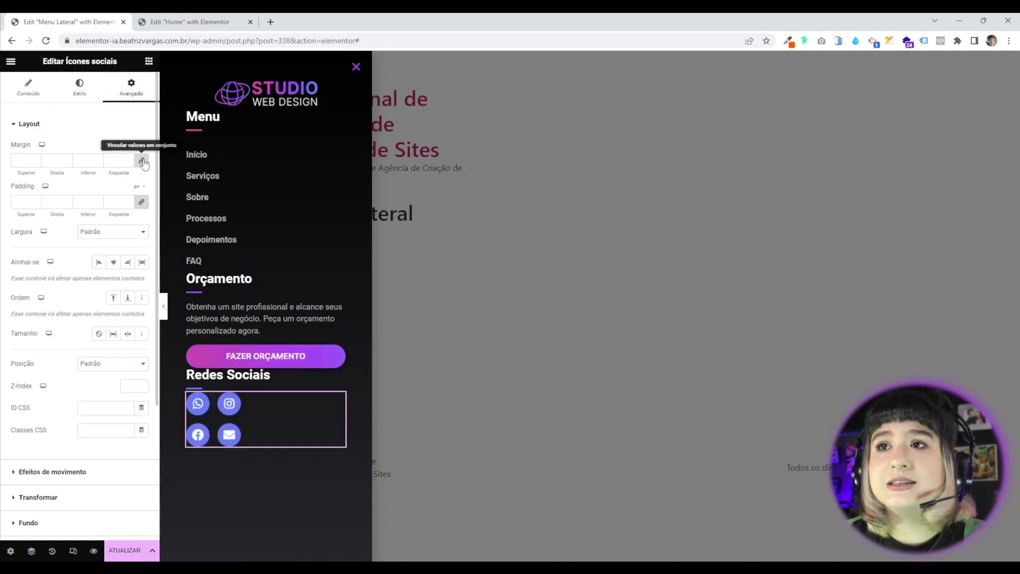
{"action": "left_click", "coordinate": [35, 159]}
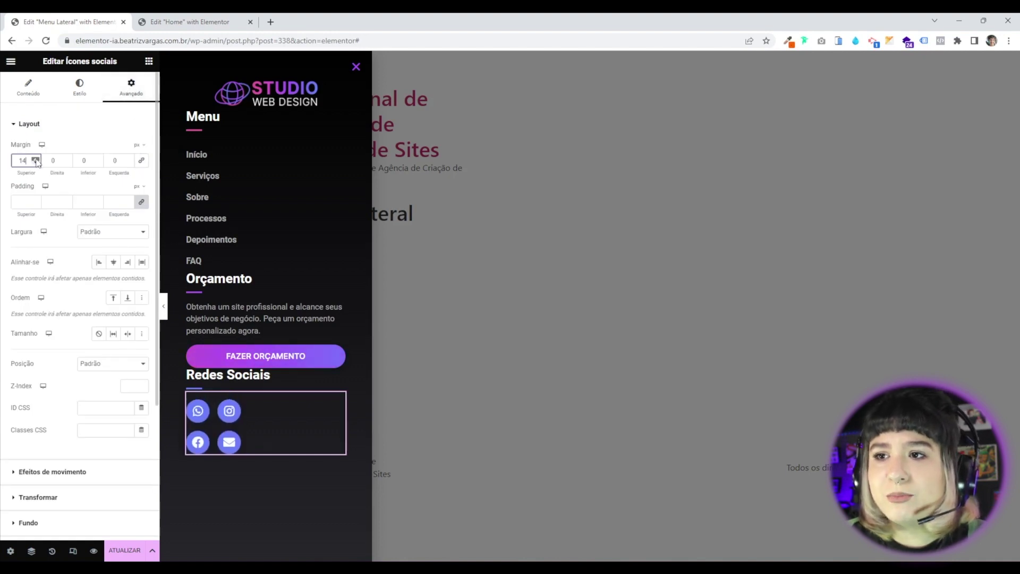
{"action": "left_click", "coordinate": [35, 160]}
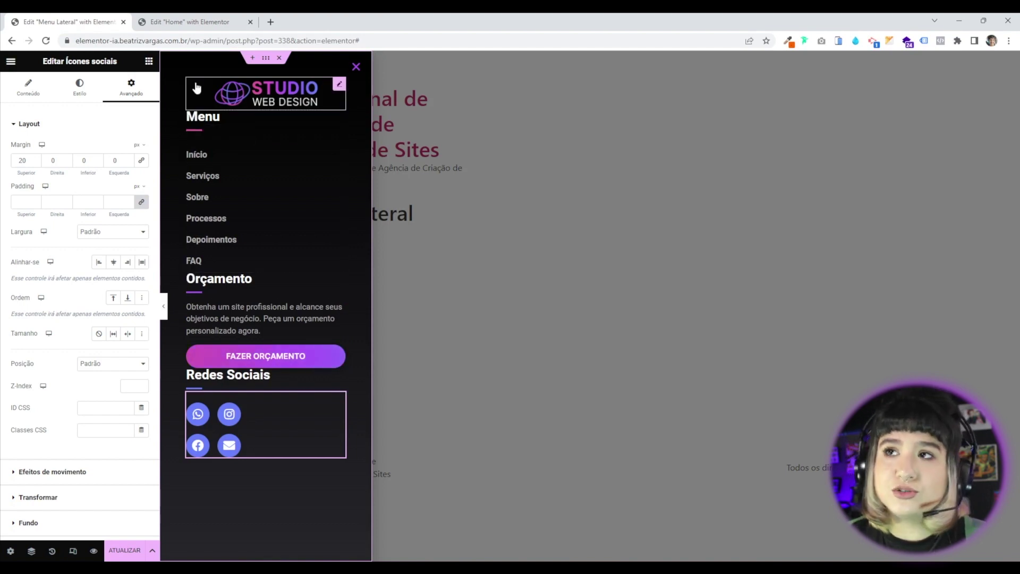
Select the popup's outer container, try spreading its sections evenly, then undo that change.
{"action": "left_click", "coordinate": [266, 59]}
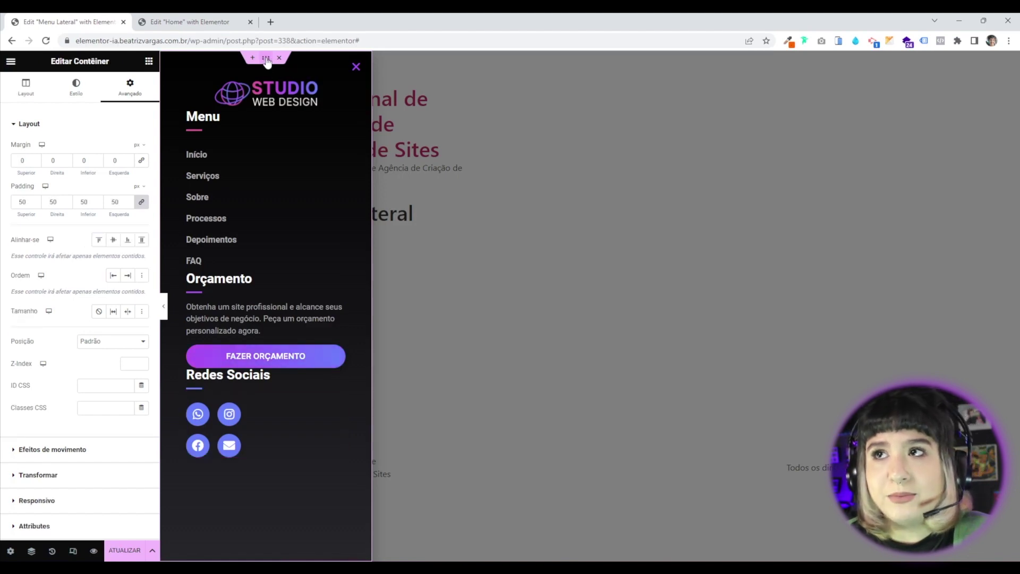
{"action": "left_click", "coordinate": [26, 86]}
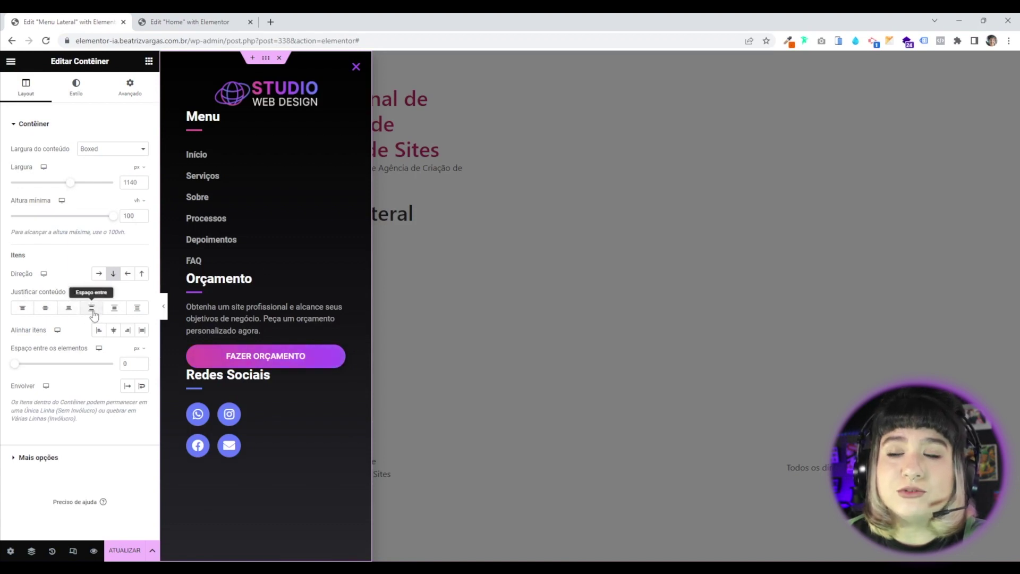
{"action": "left_click", "coordinate": [92, 309]}
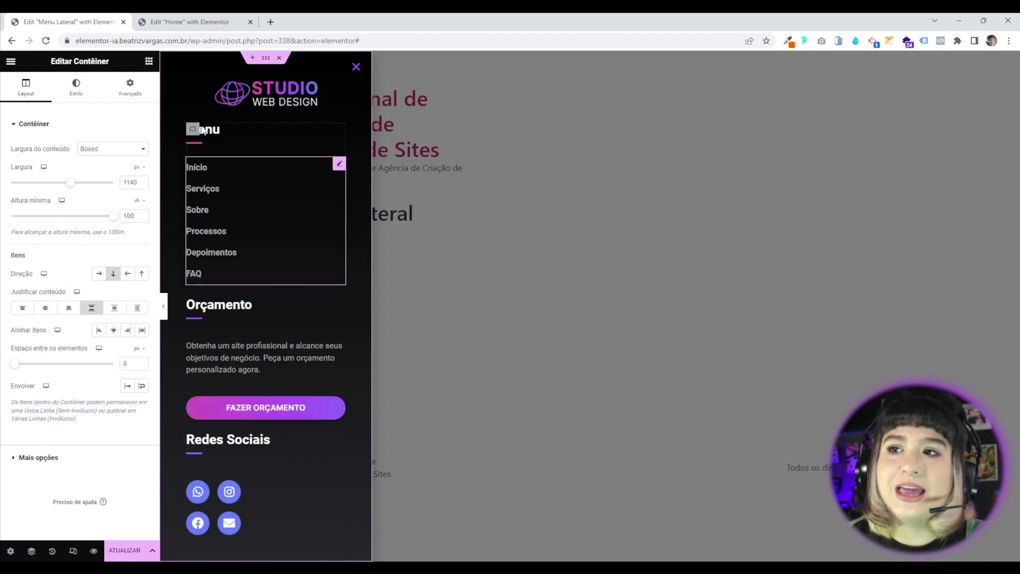
{"action": "key", "text": "ctrl+z"}
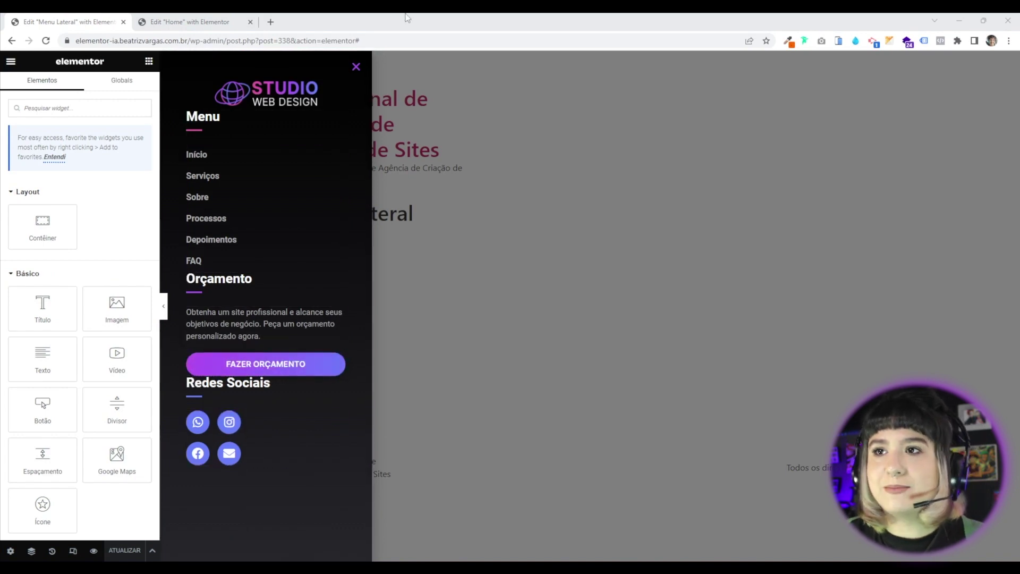
Select the Orçamento and Menu section containers and open the Navigator structure tree.
{"action": "left_click", "coordinate": [193, 279]}
{"action": "left_click", "coordinate": [193, 116]}
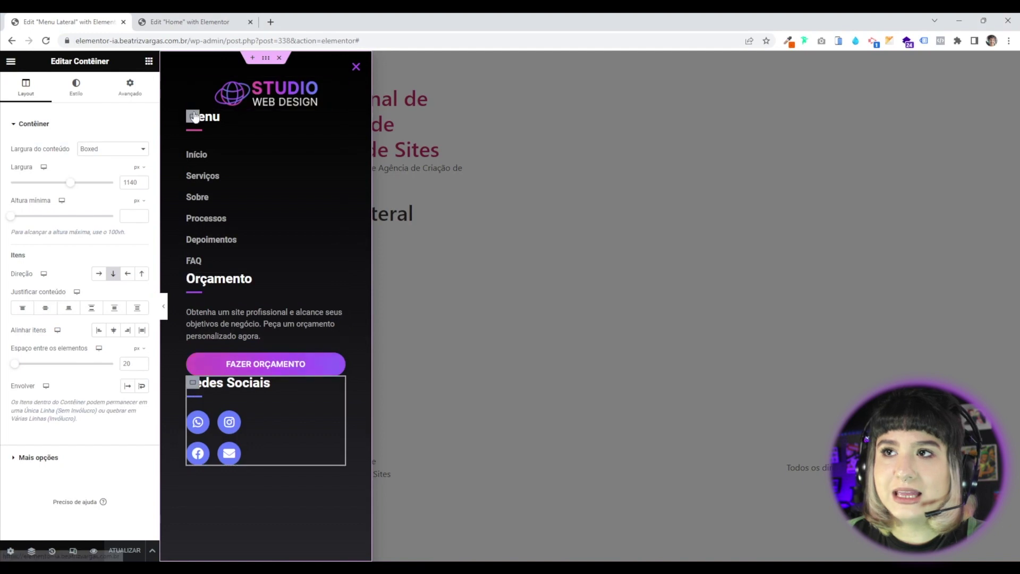
{"action": "right_click", "coordinate": [249, 509]}
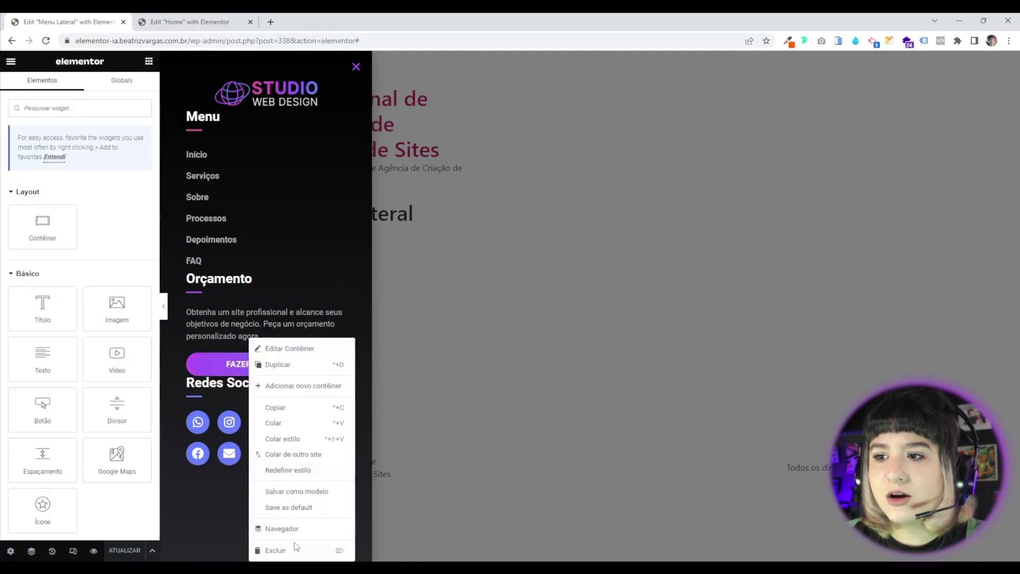
{"action": "left_click", "coordinate": [293, 526]}
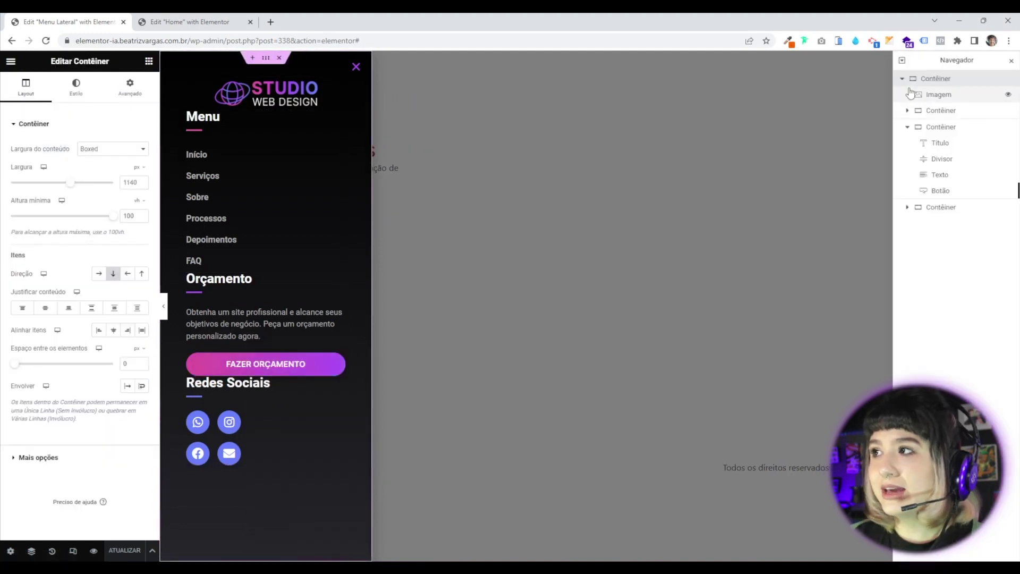
In the Navigator, inspect the logo and the Menu section's heading, divider and menu list.
{"action": "left_click", "coordinate": [938, 94]}
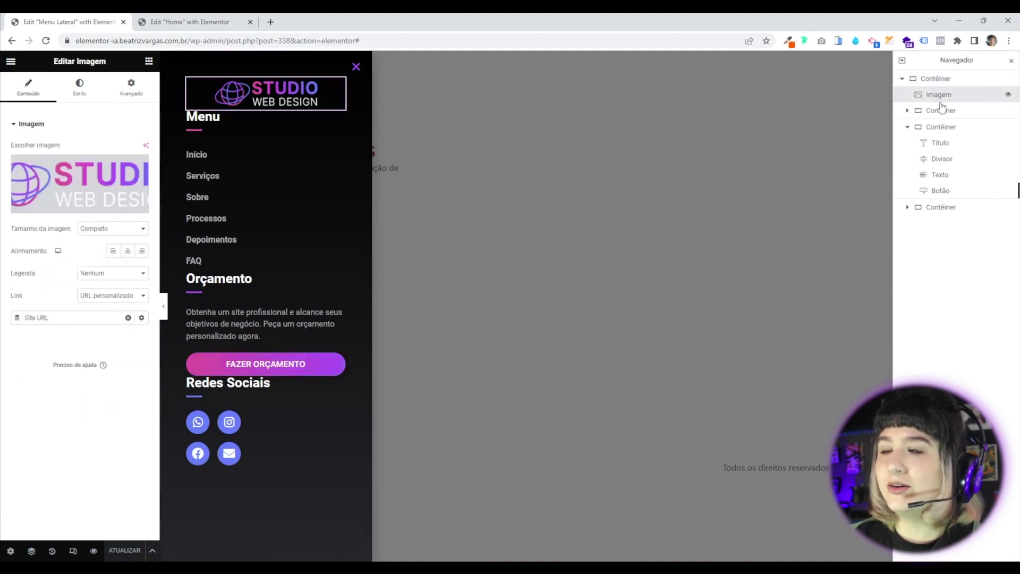
{"action": "left_click", "coordinate": [908, 127]}
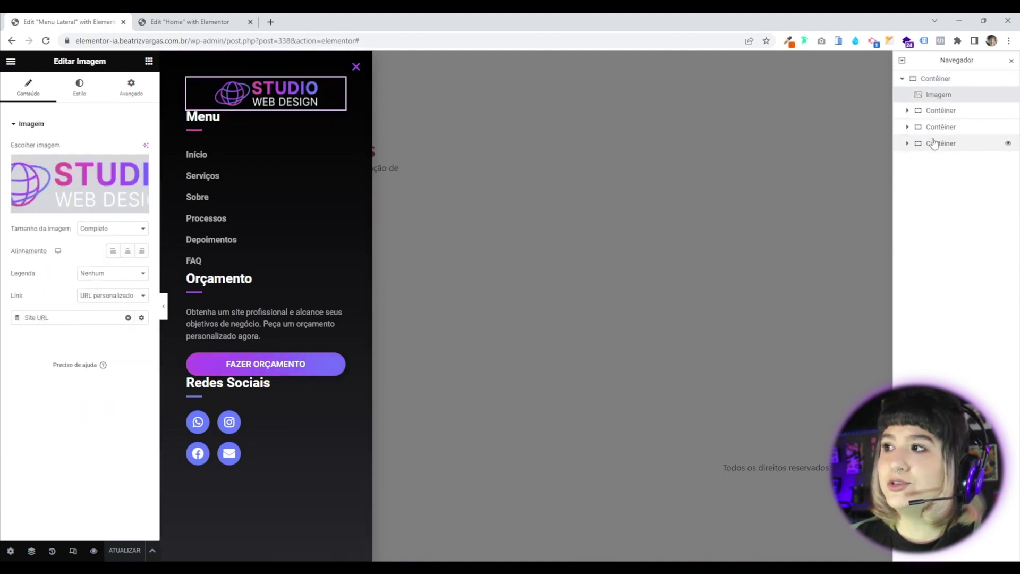
{"action": "left_click", "coordinate": [907, 111]}
{"action": "left_click", "coordinate": [941, 127]}
{"action": "left_click", "coordinate": [942, 142]}
{"action": "left_click", "coordinate": [957, 159]}
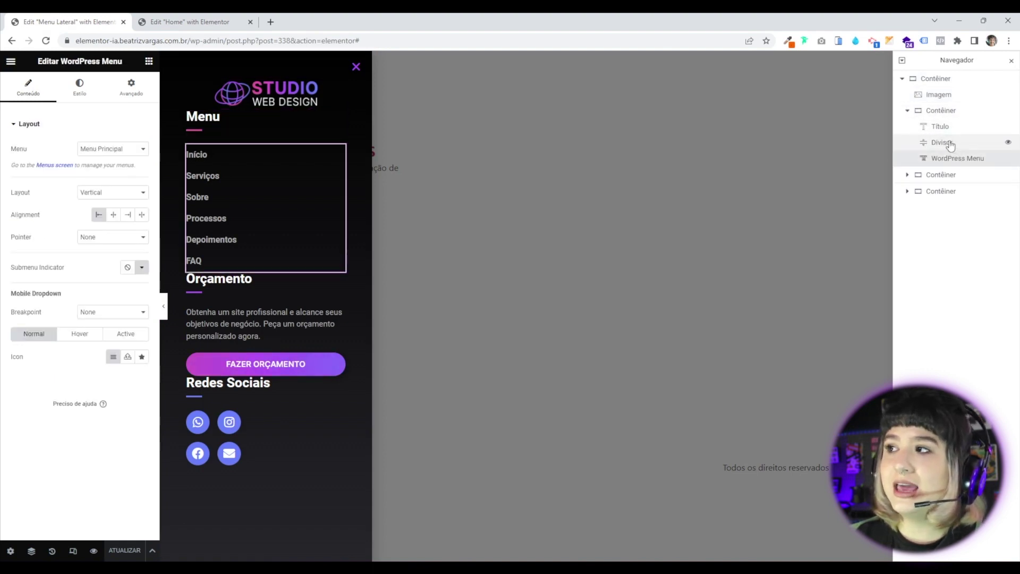
Collapse the Menu, Orçamento and Redes Sociais rows and select the top Contêiner.
{"action": "left_click", "coordinate": [908, 176]}
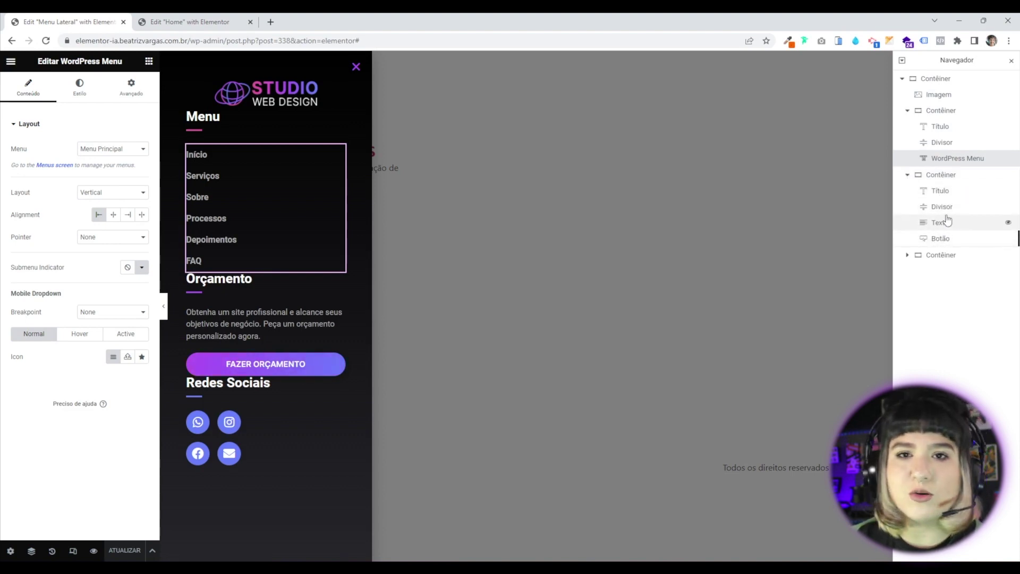
{"action": "left_click", "coordinate": [907, 255]}
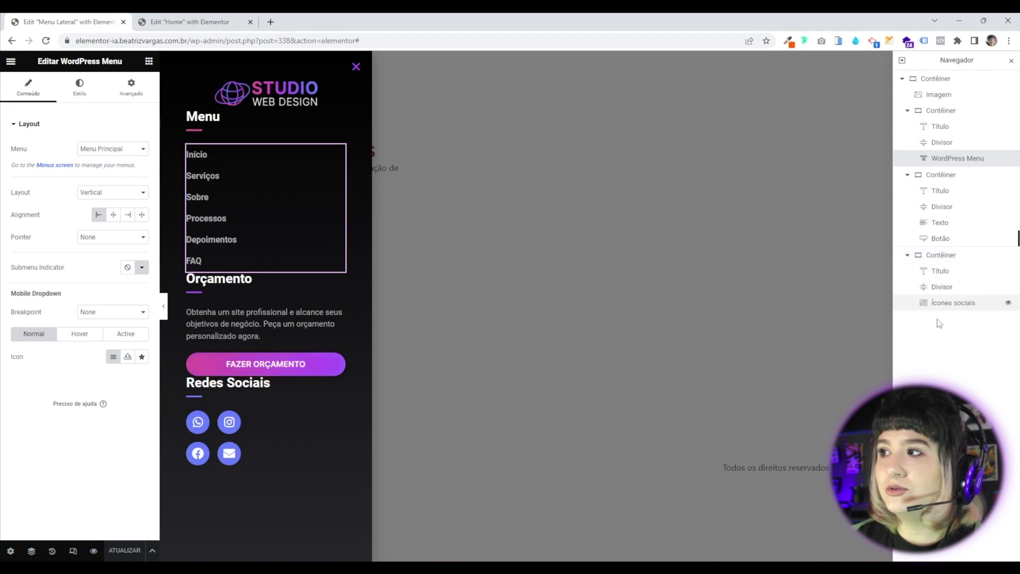
{"action": "left_click", "coordinate": [907, 255]}
{"action": "left_click", "coordinate": [908, 175]}
{"action": "left_click", "coordinate": [908, 110]}
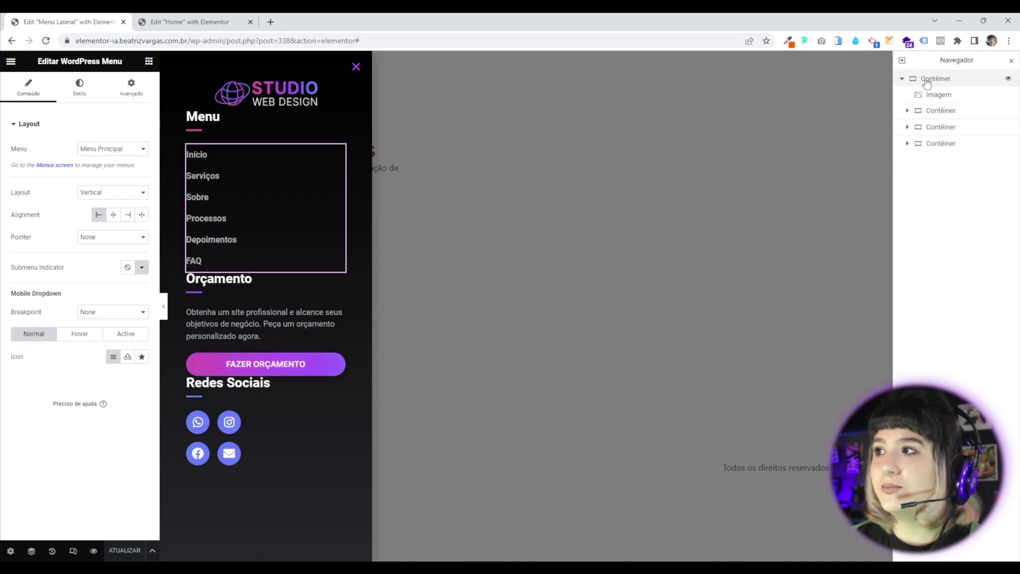
{"action": "left_click", "coordinate": [927, 81]}
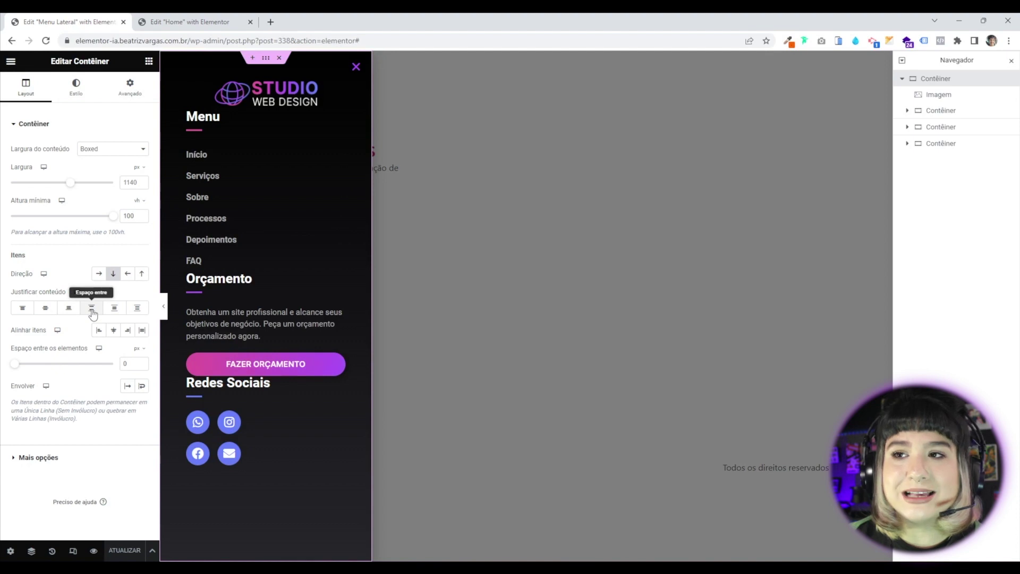
Set Justificar conteúdo to Espaço entre and check the Redes Sociais, Orçamento and Menu sections.
{"action": "left_click", "coordinate": [92, 310]}
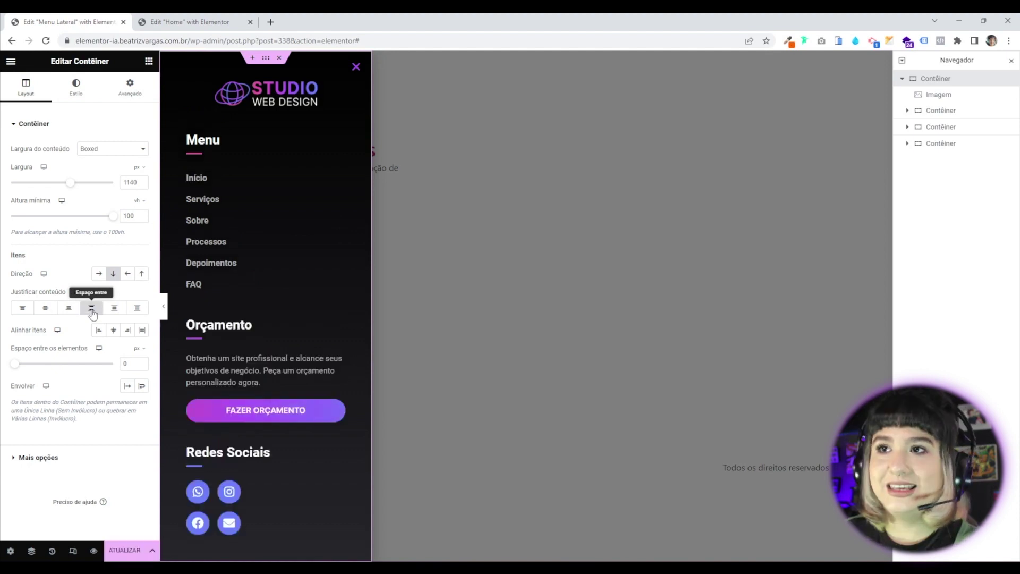
{"action": "left_click", "coordinate": [193, 453]}
{"action": "left_click", "coordinate": [190, 323]}
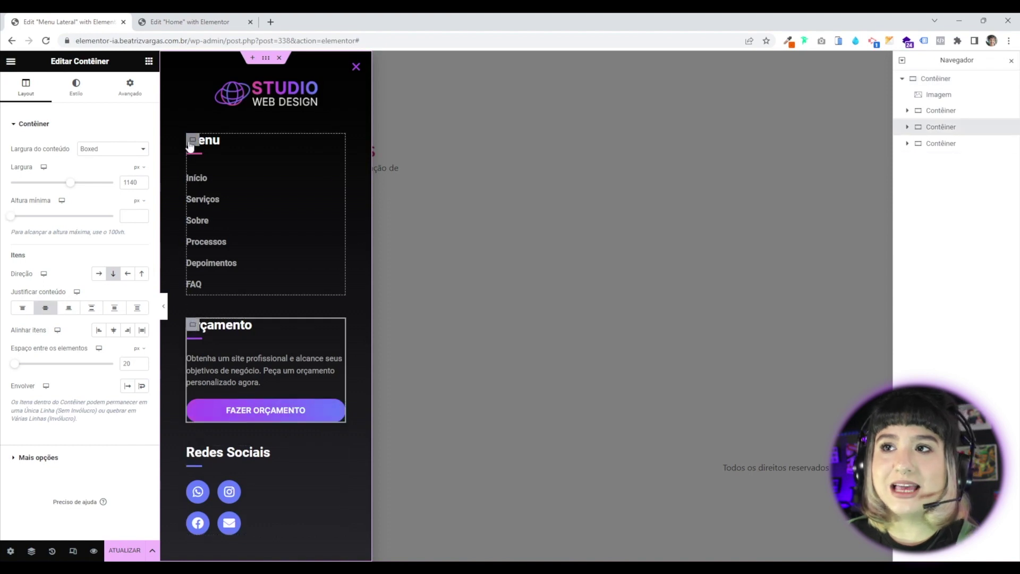
{"action": "left_click", "coordinate": [191, 146]}
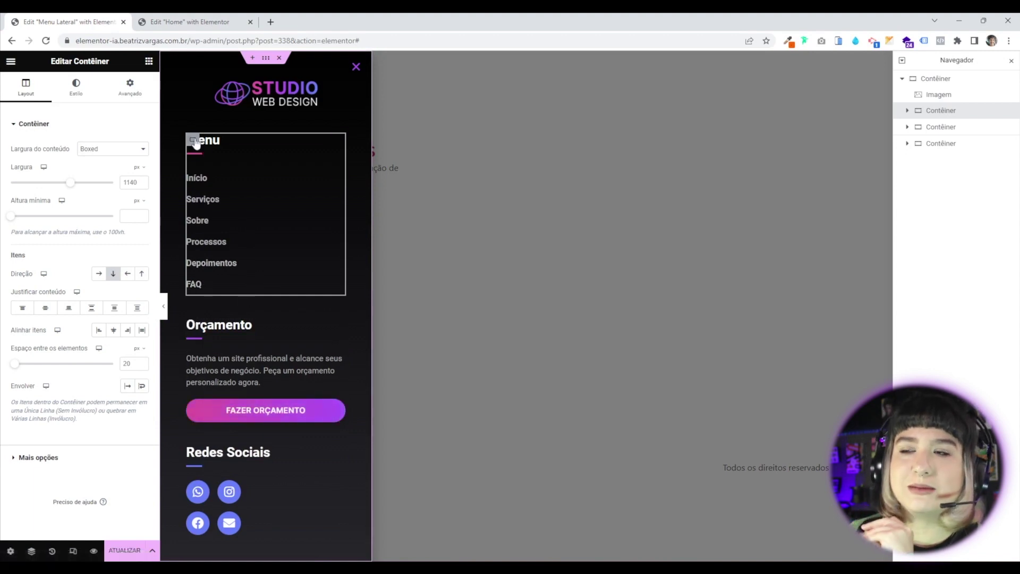
Review the Orçamento description and social icons, then save the popup with ATUALIZAR.
{"action": "left_click", "coordinate": [196, 328]}
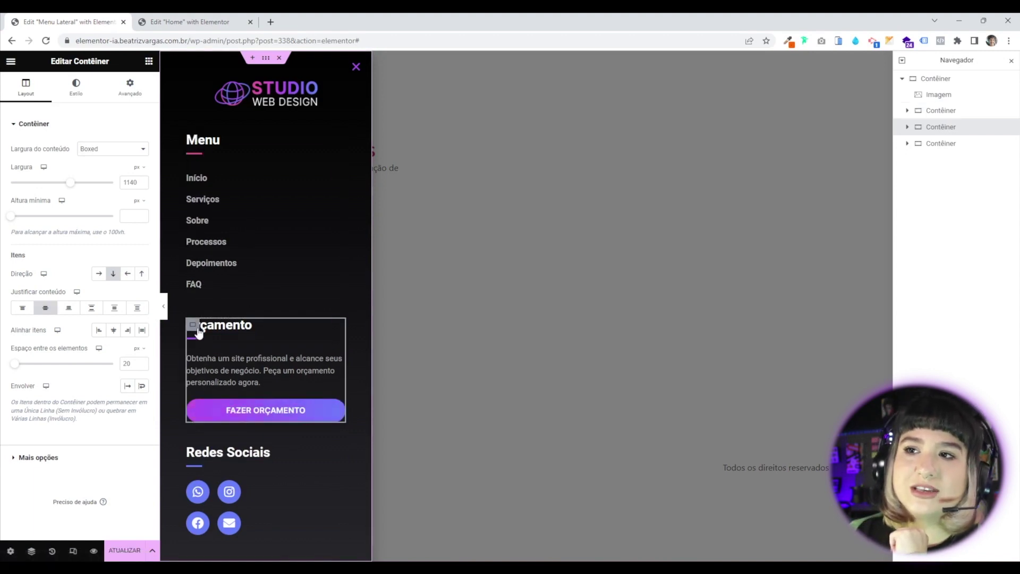
{"action": "left_click", "coordinate": [217, 376]}
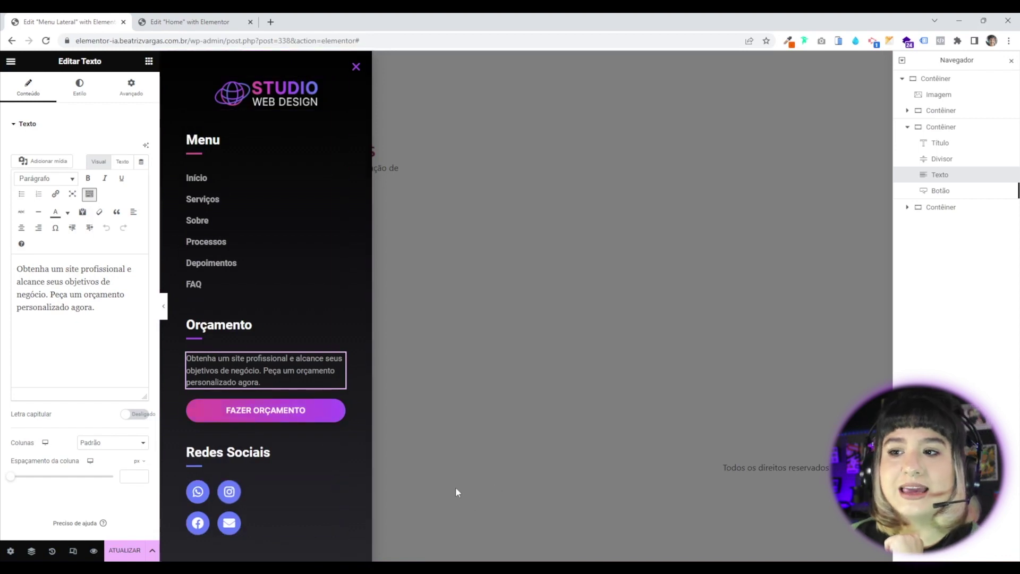
{"action": "left_click", "coordinate": [326, 518]}
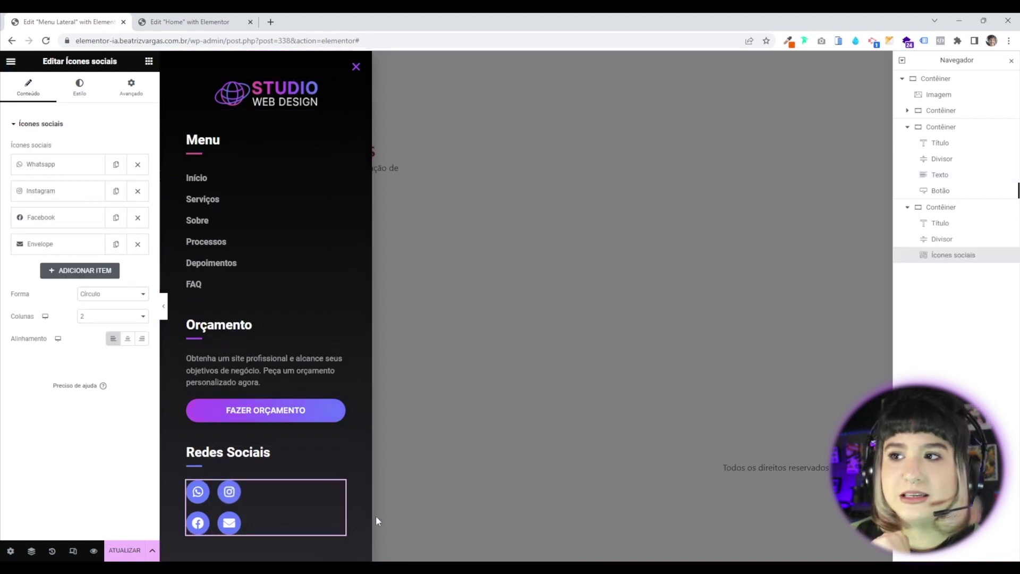
{"action": "left_click", "coordinate": [125, 551]}
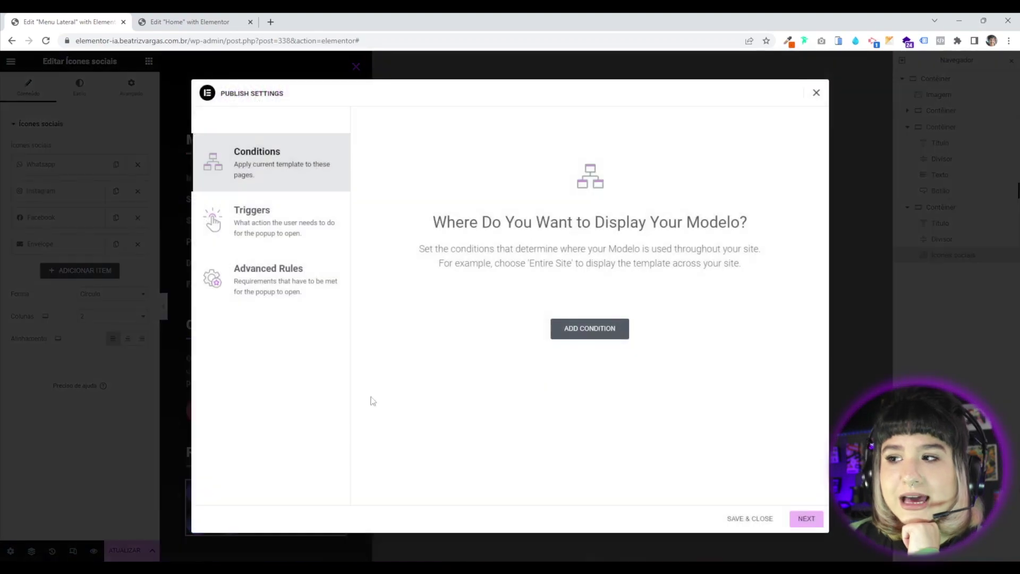
Skip Conditions and Triggers, Save & Close the popup, and switch to the Home editor tab.
{"action": "left_click", "coordinate": [806, 520]}
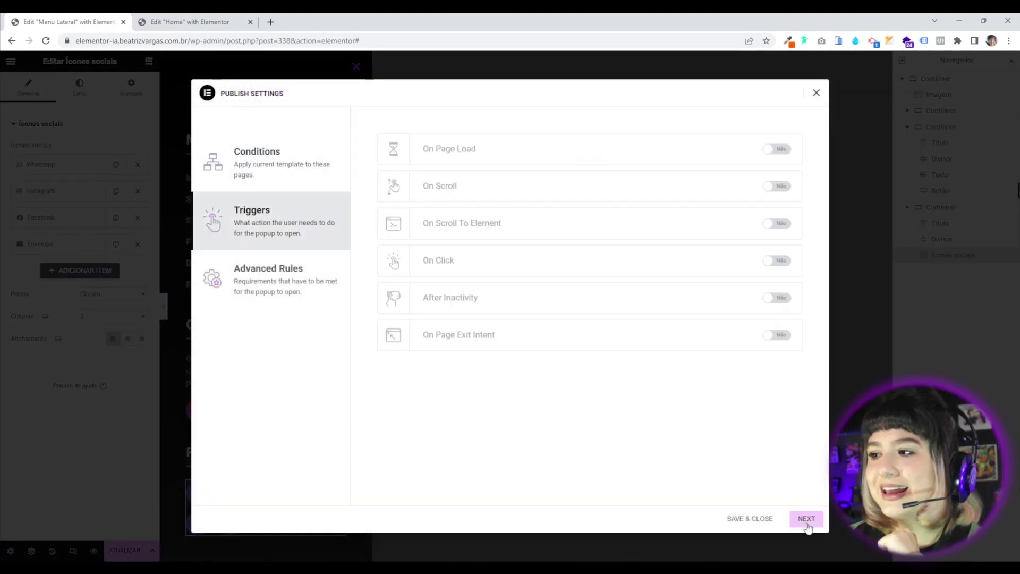
{"action": "left_click", "coordinate": [806, 520]}
{"action": "left_click", "coordinate": [801, 519]}
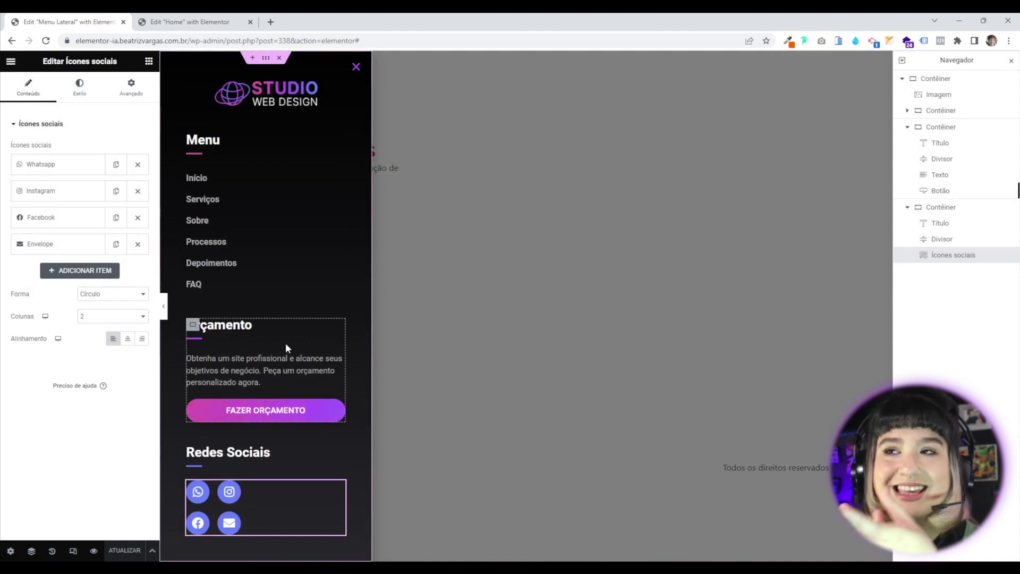
{"action": "left_click", "coordinate": [190, 22]}
Reload the Home editor, select the header's hamburger Ícone widget, and close the Navegador.
{"action": "scroll", "coordinate": [506, 397], "scroll_direction": "up", "scroll_amount": 15}
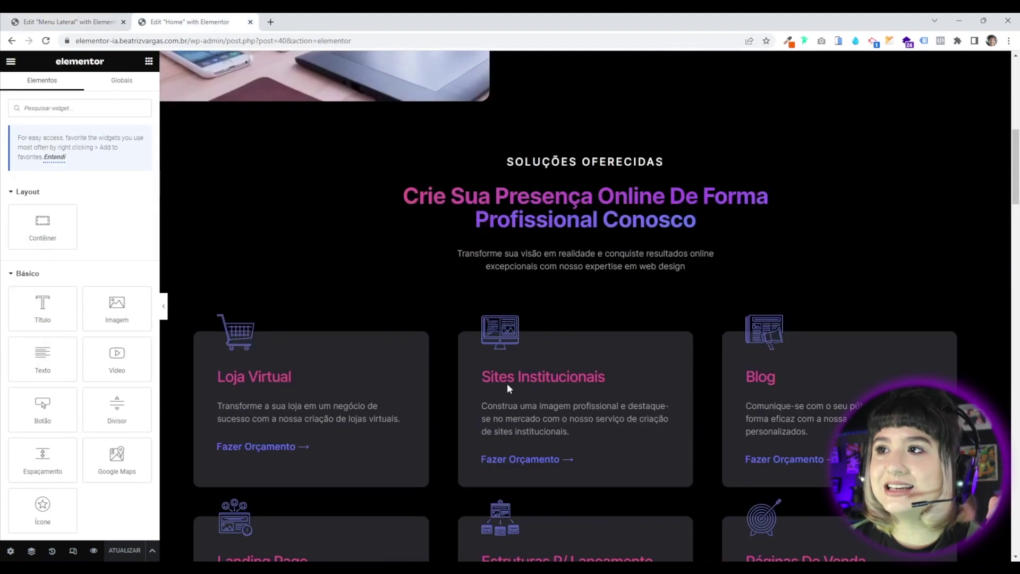
{"action": "key", "text": "F5"}
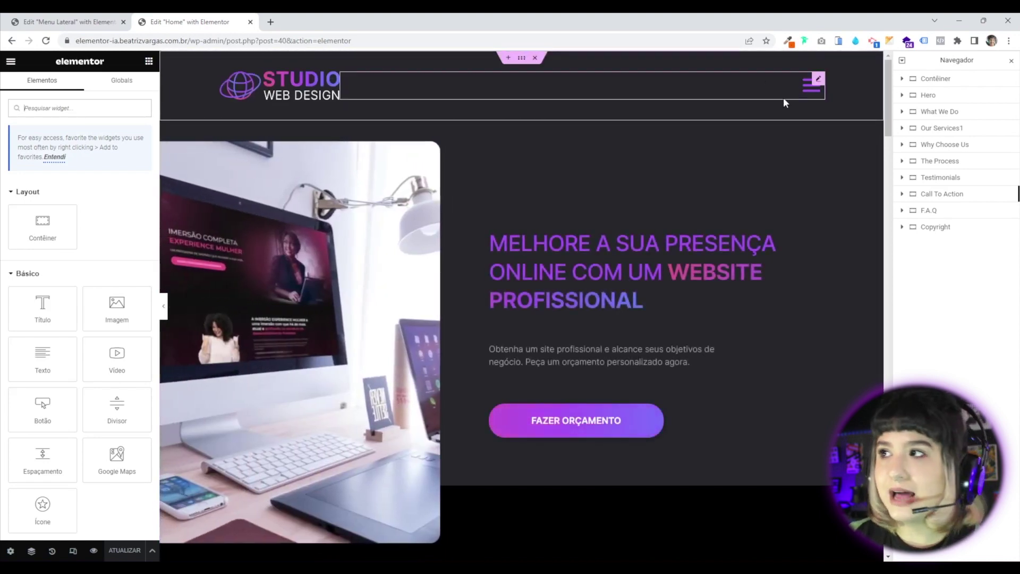
{"action": "left_click", "coordinate": [812, 85]}
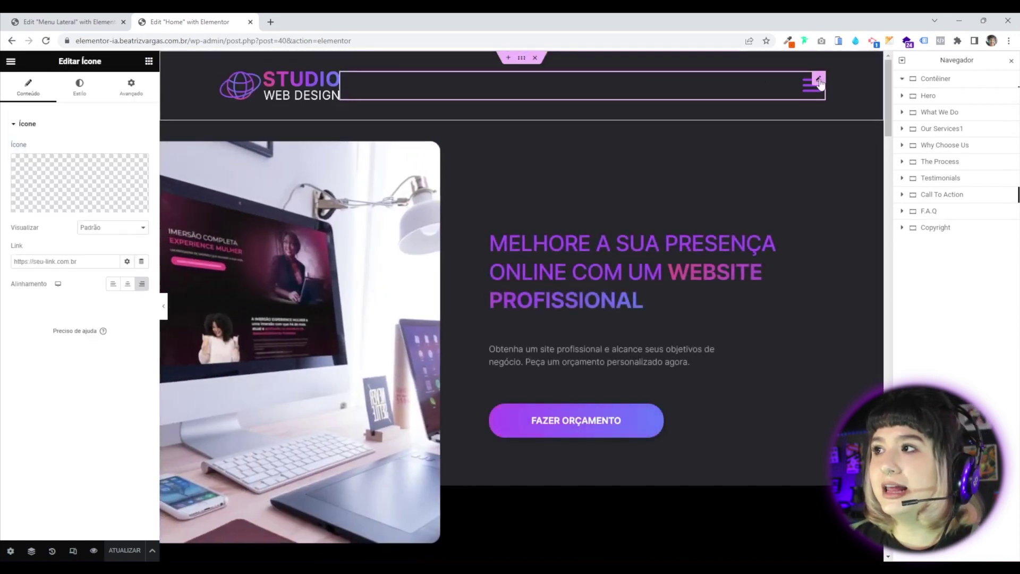
{"action": "left_click", "coordinate": [1012, 60]}
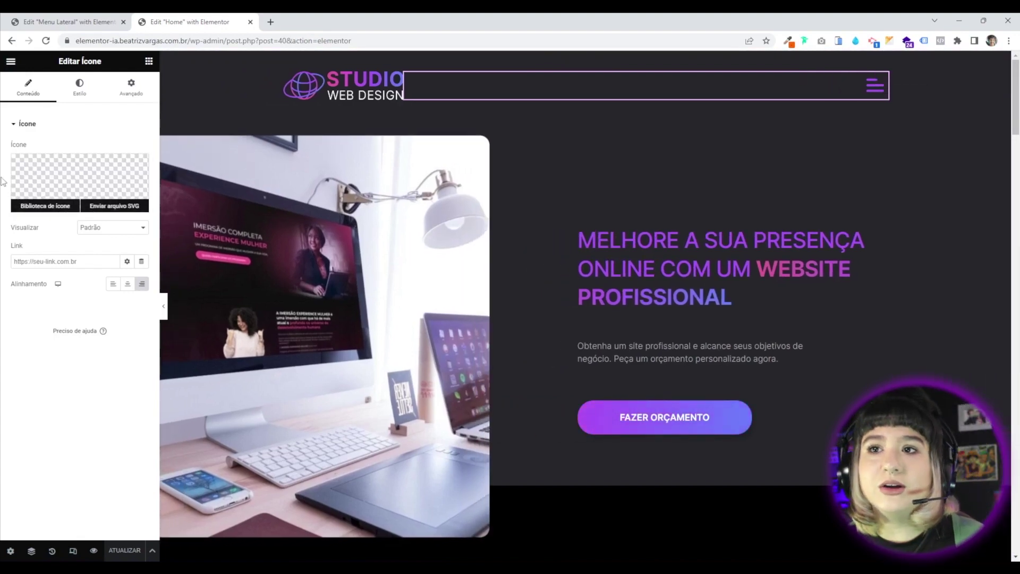
Link the hamburger icon to the Open Popup action for Menu Lateral, save, and preview.
{"action": "left_click", "coordinate": [142, 262]}
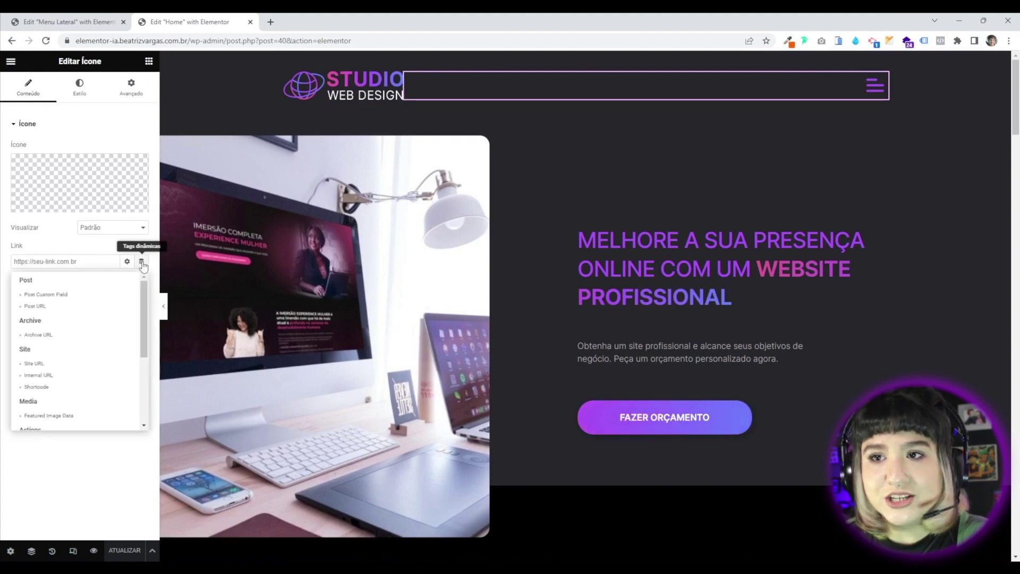
{"action": "scroll", "coordinate": [74, 351], "scroll_direction": "down", "scroll_amount": 3}
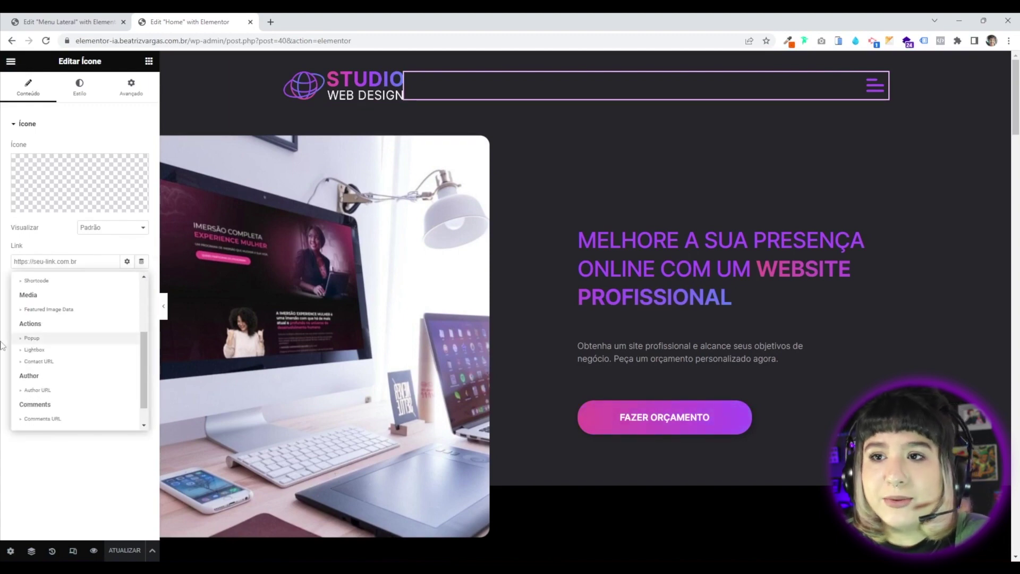
{"action": "left_click", "coordinate": [32, 339]}
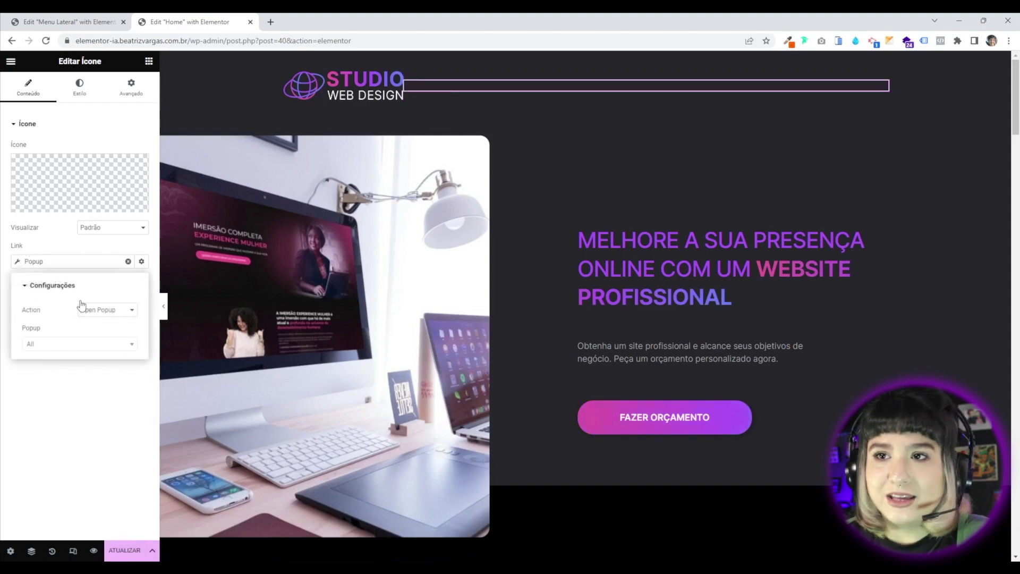
{"action": "left_click", "coordinate": [60, 350]}
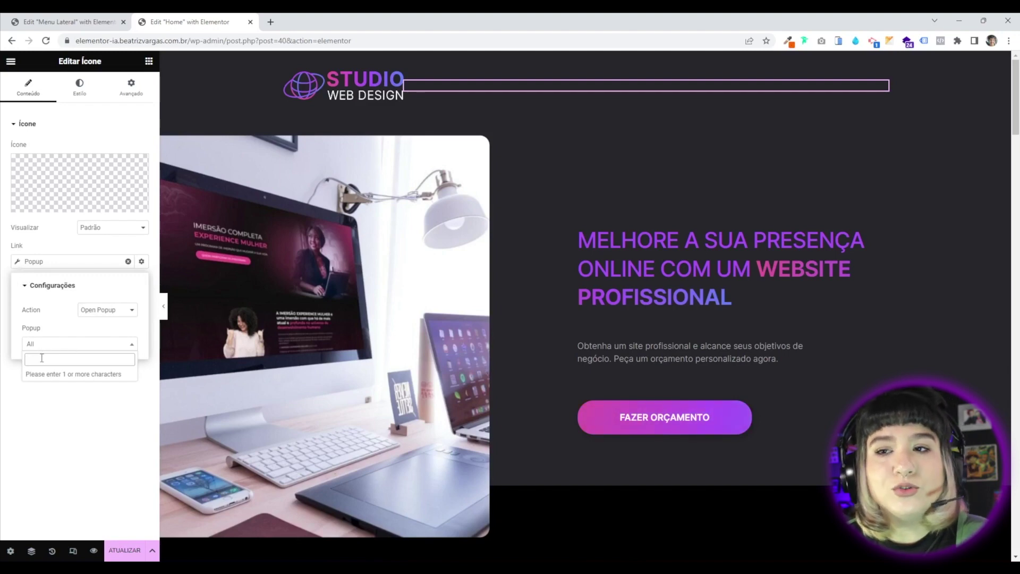
{"action": "type", "text": "men"}
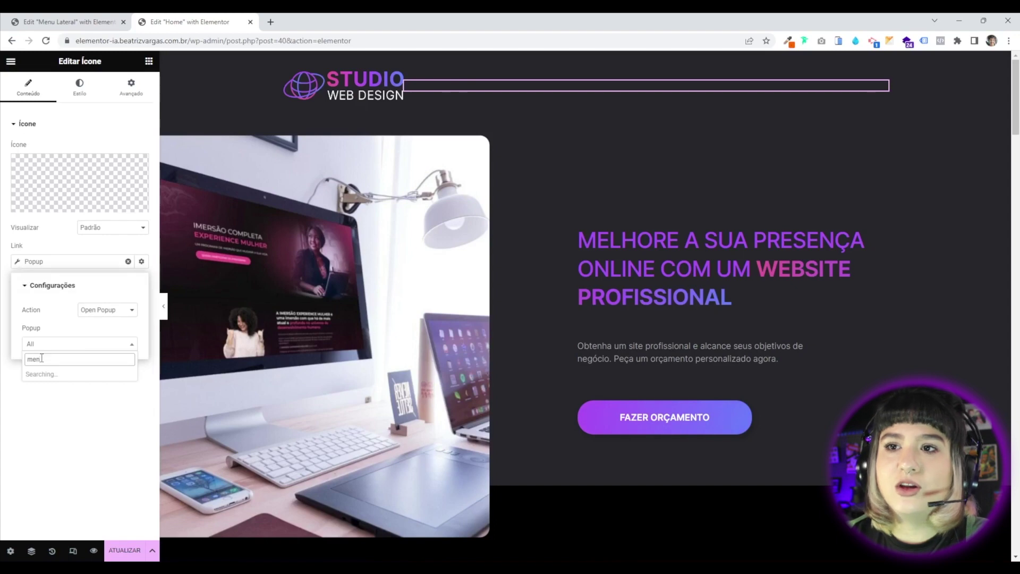
{"action": "type", "text": "u"}
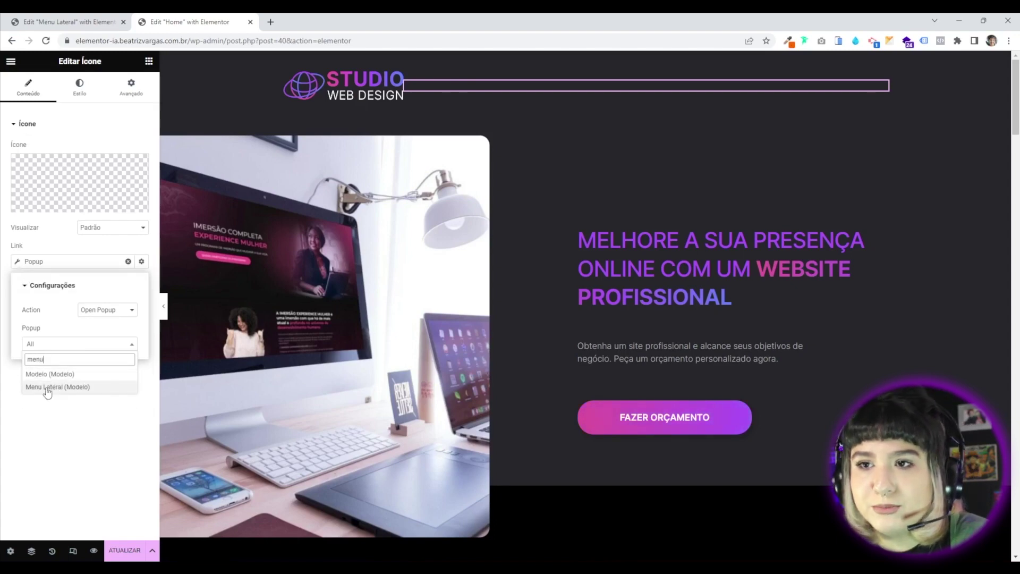
{"action": "left_click", "coordinate": [56, 387]}
{"action": "left_click", "coordinate": [84, 445]}
{"action": "left_click", "coordinate": [124, 553]}
{"action": "left_click", "coordinate": [93, 552]}
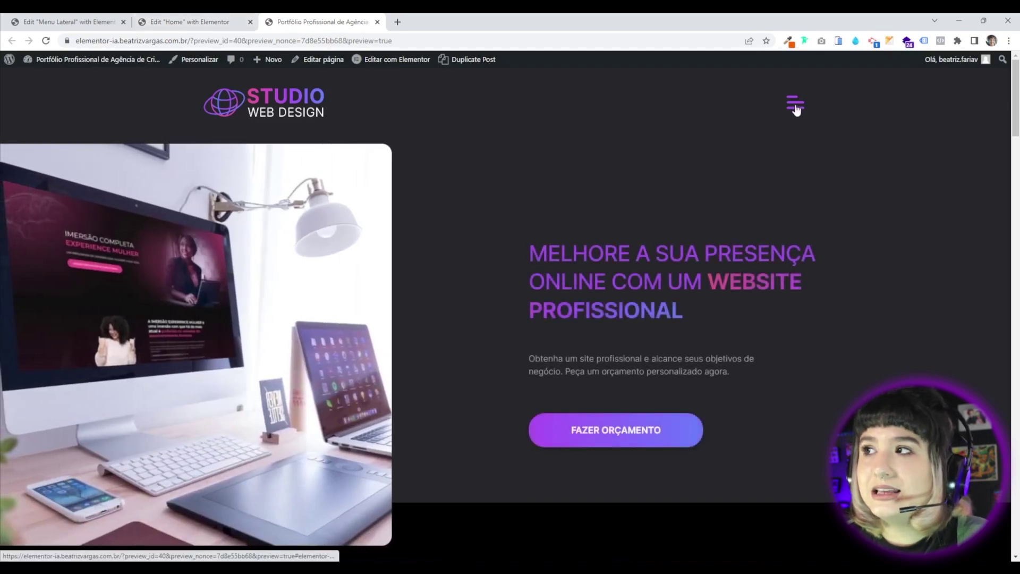
Test the hamburger icon in the preview, then return to the Menu Lateral popup editor.
{"action": "left_click", "coordinate": [796, 107]}
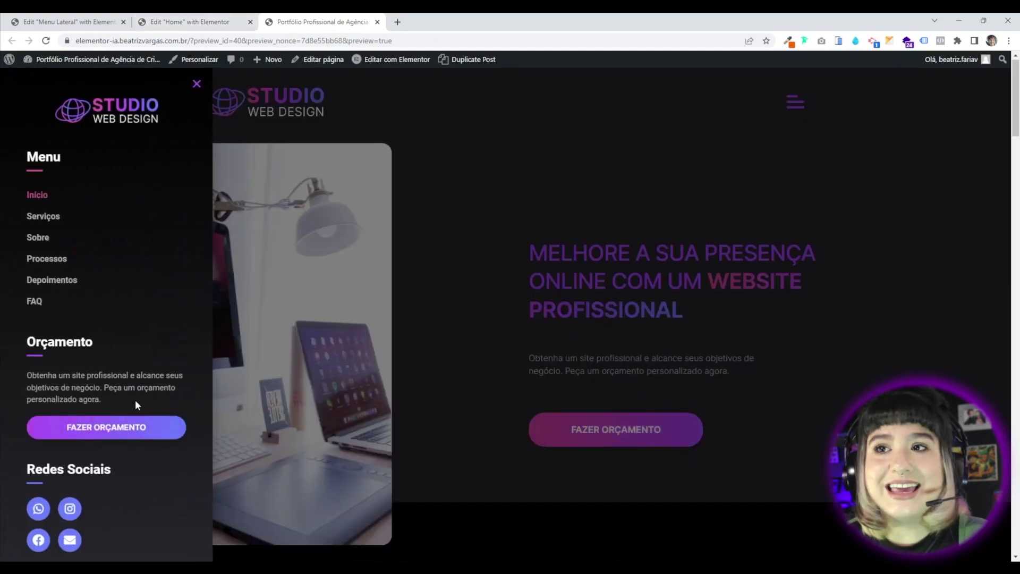
{"action": "scroll", "coordinate": [135, 400], "scroll_direction": "down", "scroll_amount": 5}
{"action": "scroll", "coordinate": [193, 432], "scroll_direction": "up", "scroll_amount": 5}
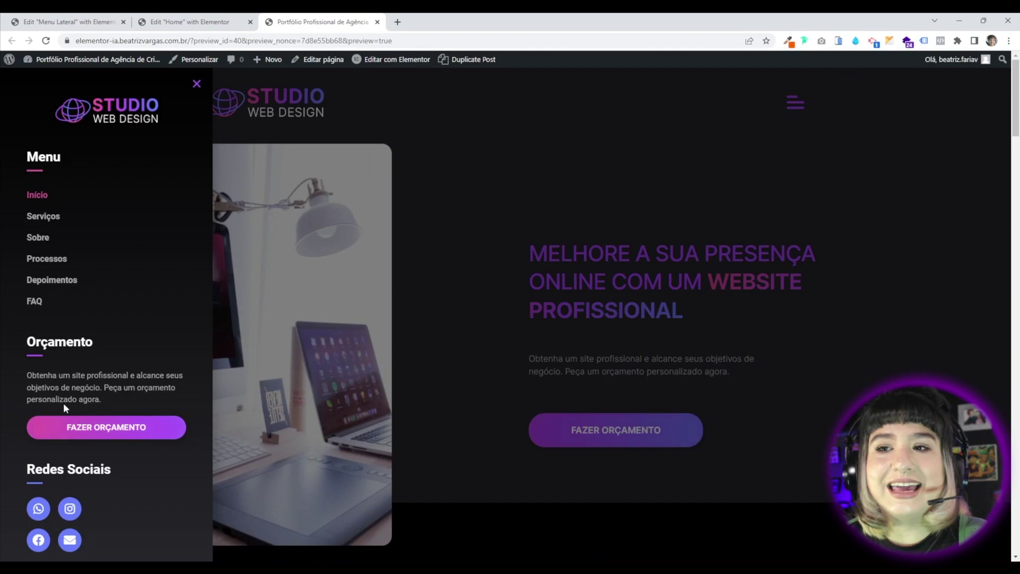
{"action": "scroll", "coordinate": [179, 461], "scroll_direction": "down", "scroll_amount": 5}
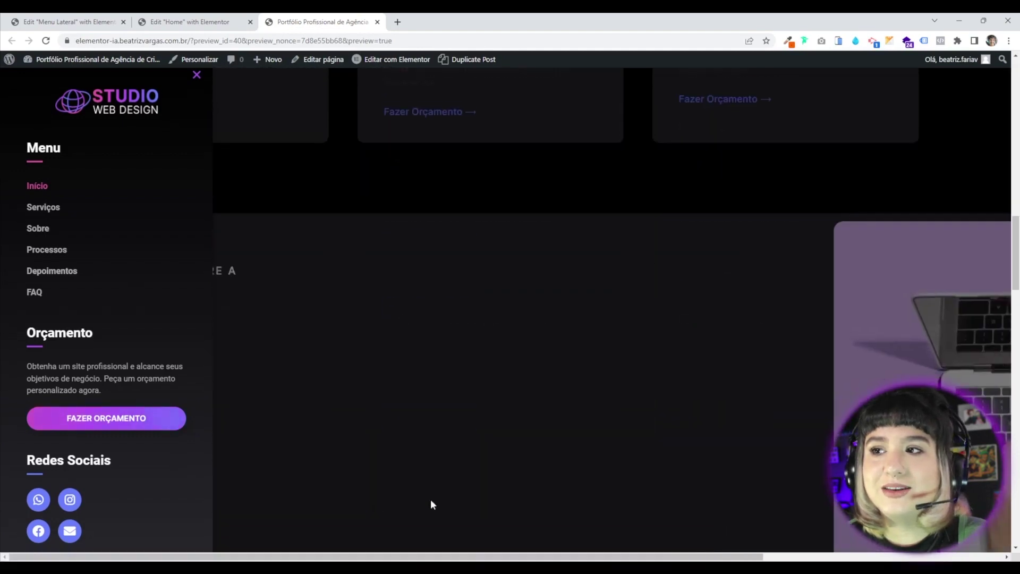
{"action": "scroll", "coordinate": [376, 503], "scroll_direction": "up", "scroll_amount": 4}
{"action": "scroll", "coordinate": [474, 482], "scroll_direction": "up", "scroll_amount": 2}
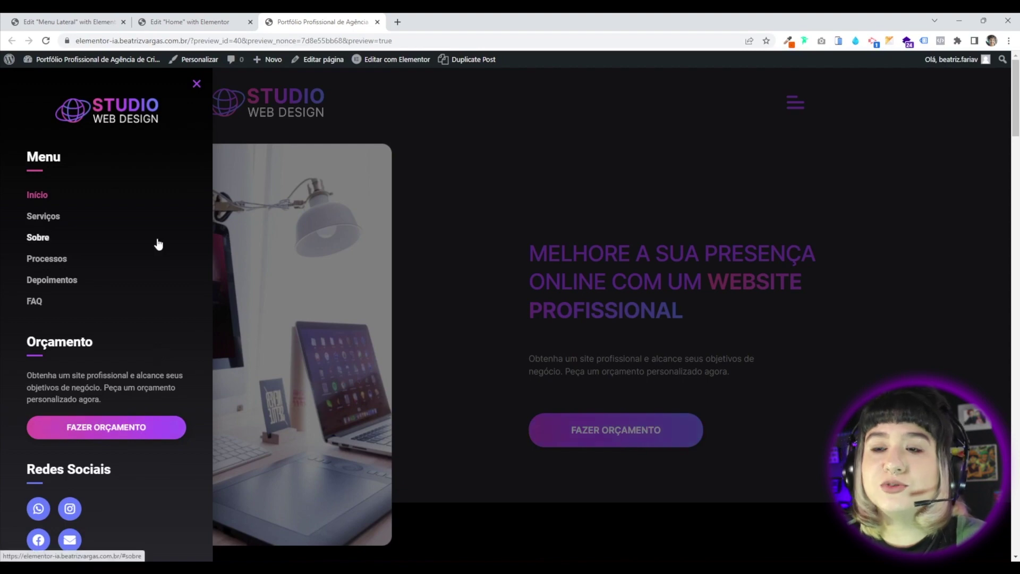
{"action": "left_click", "coordinate": [68, 23]}
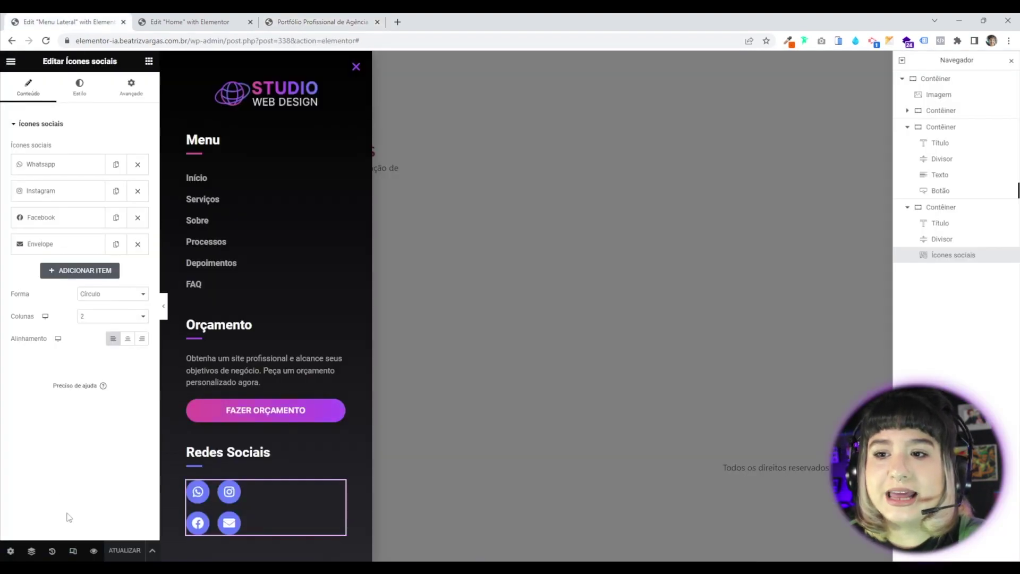